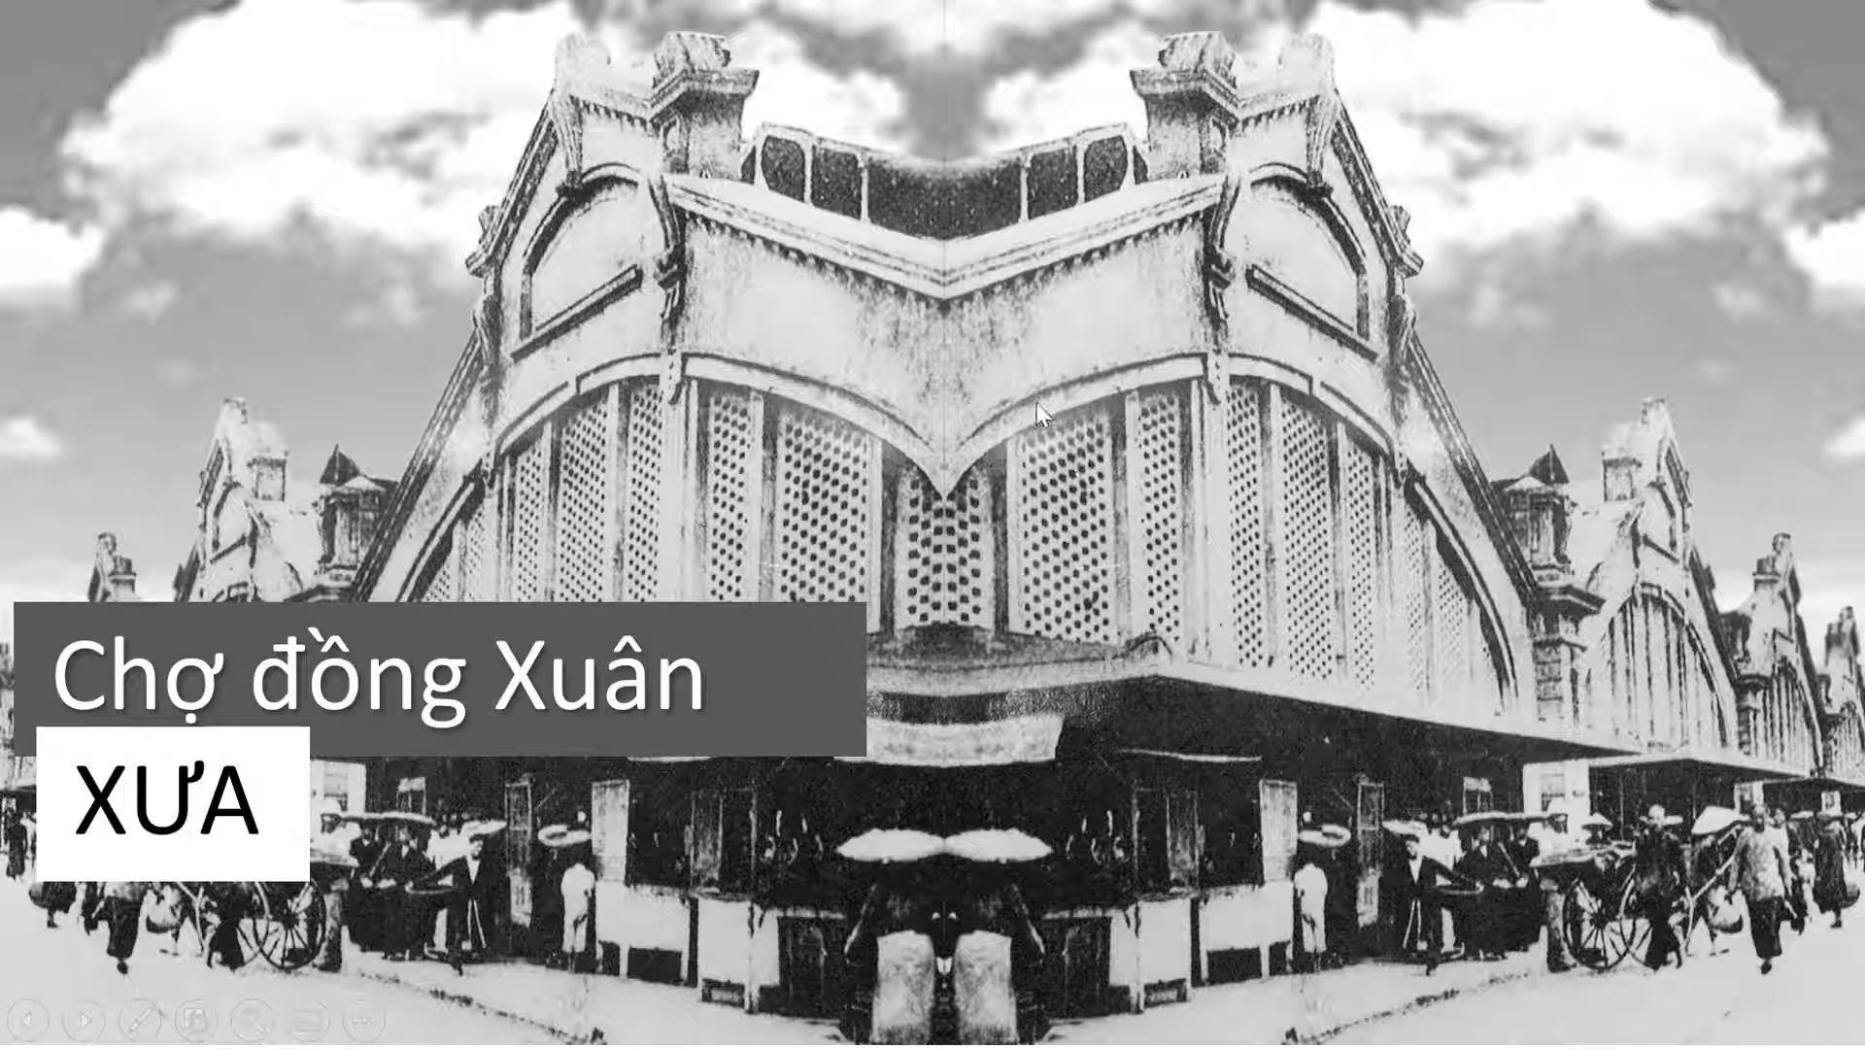
Step: Play the slide show through the XƯA old photo and NAY night photo Morph slides
click(1251, 587)
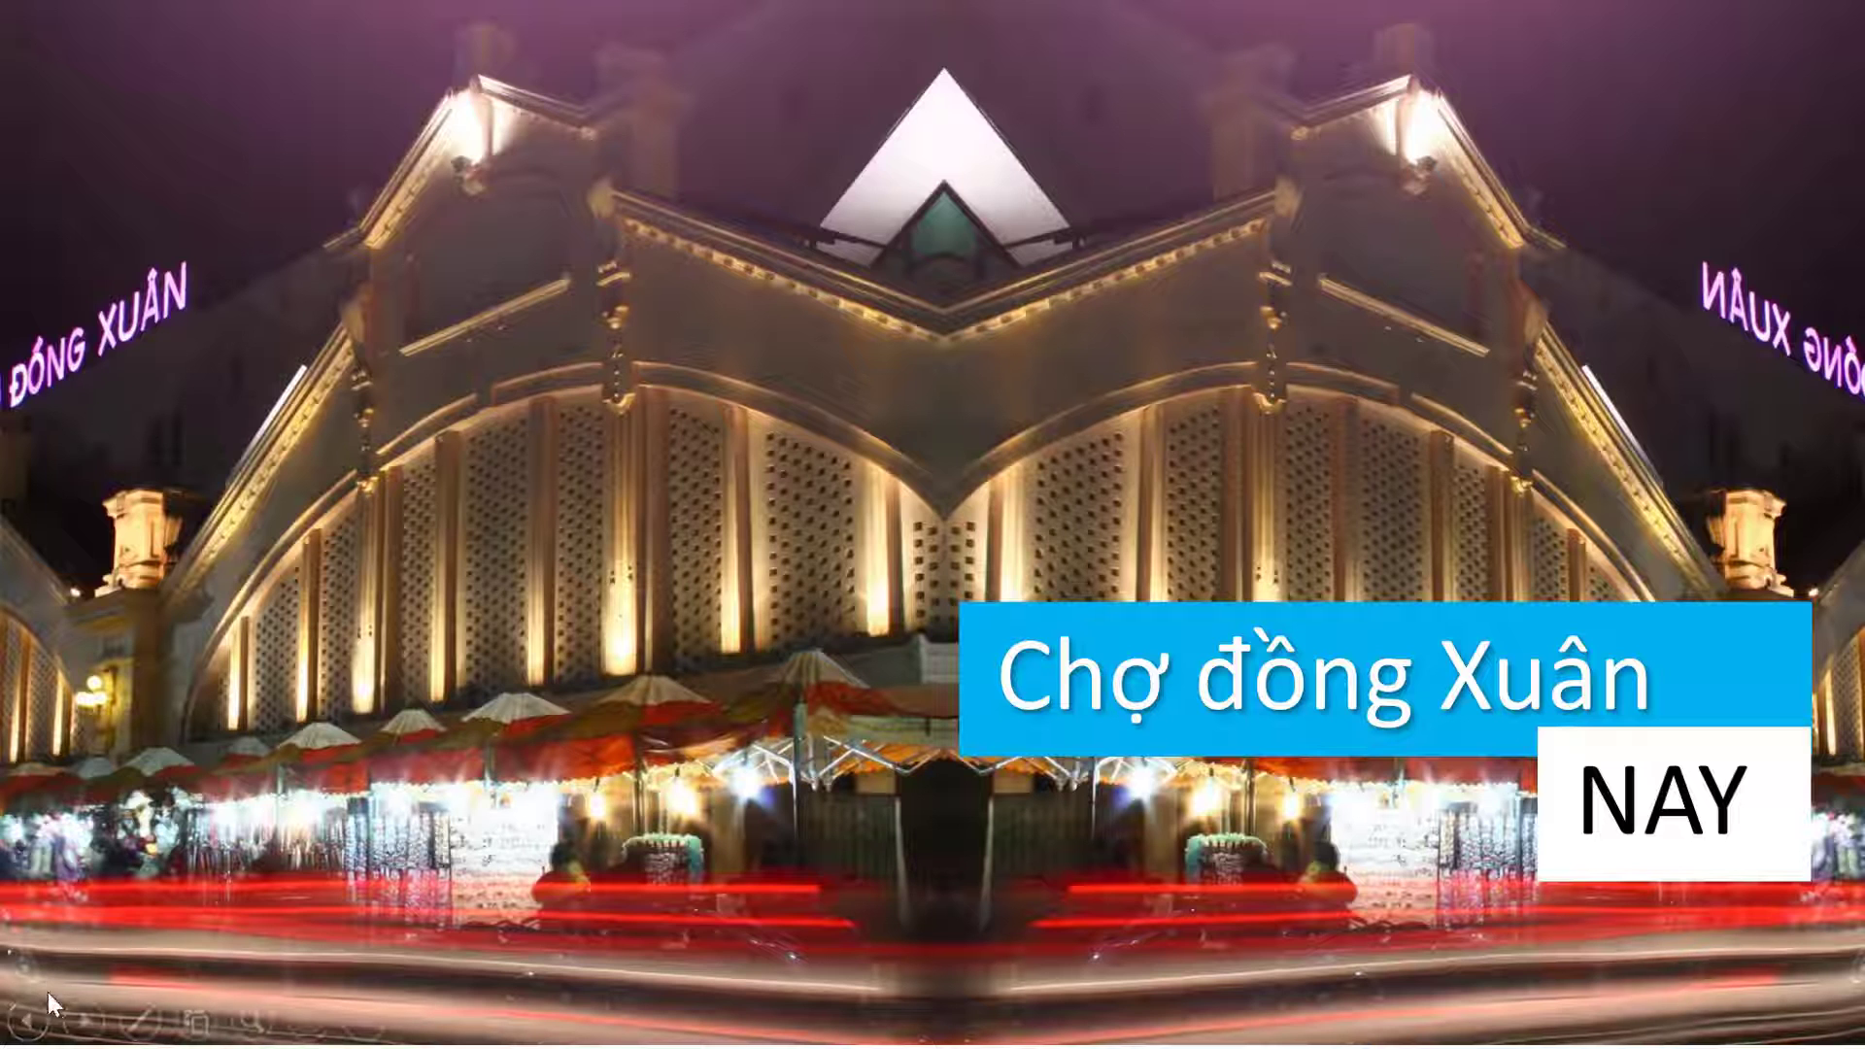
click(458, 684)
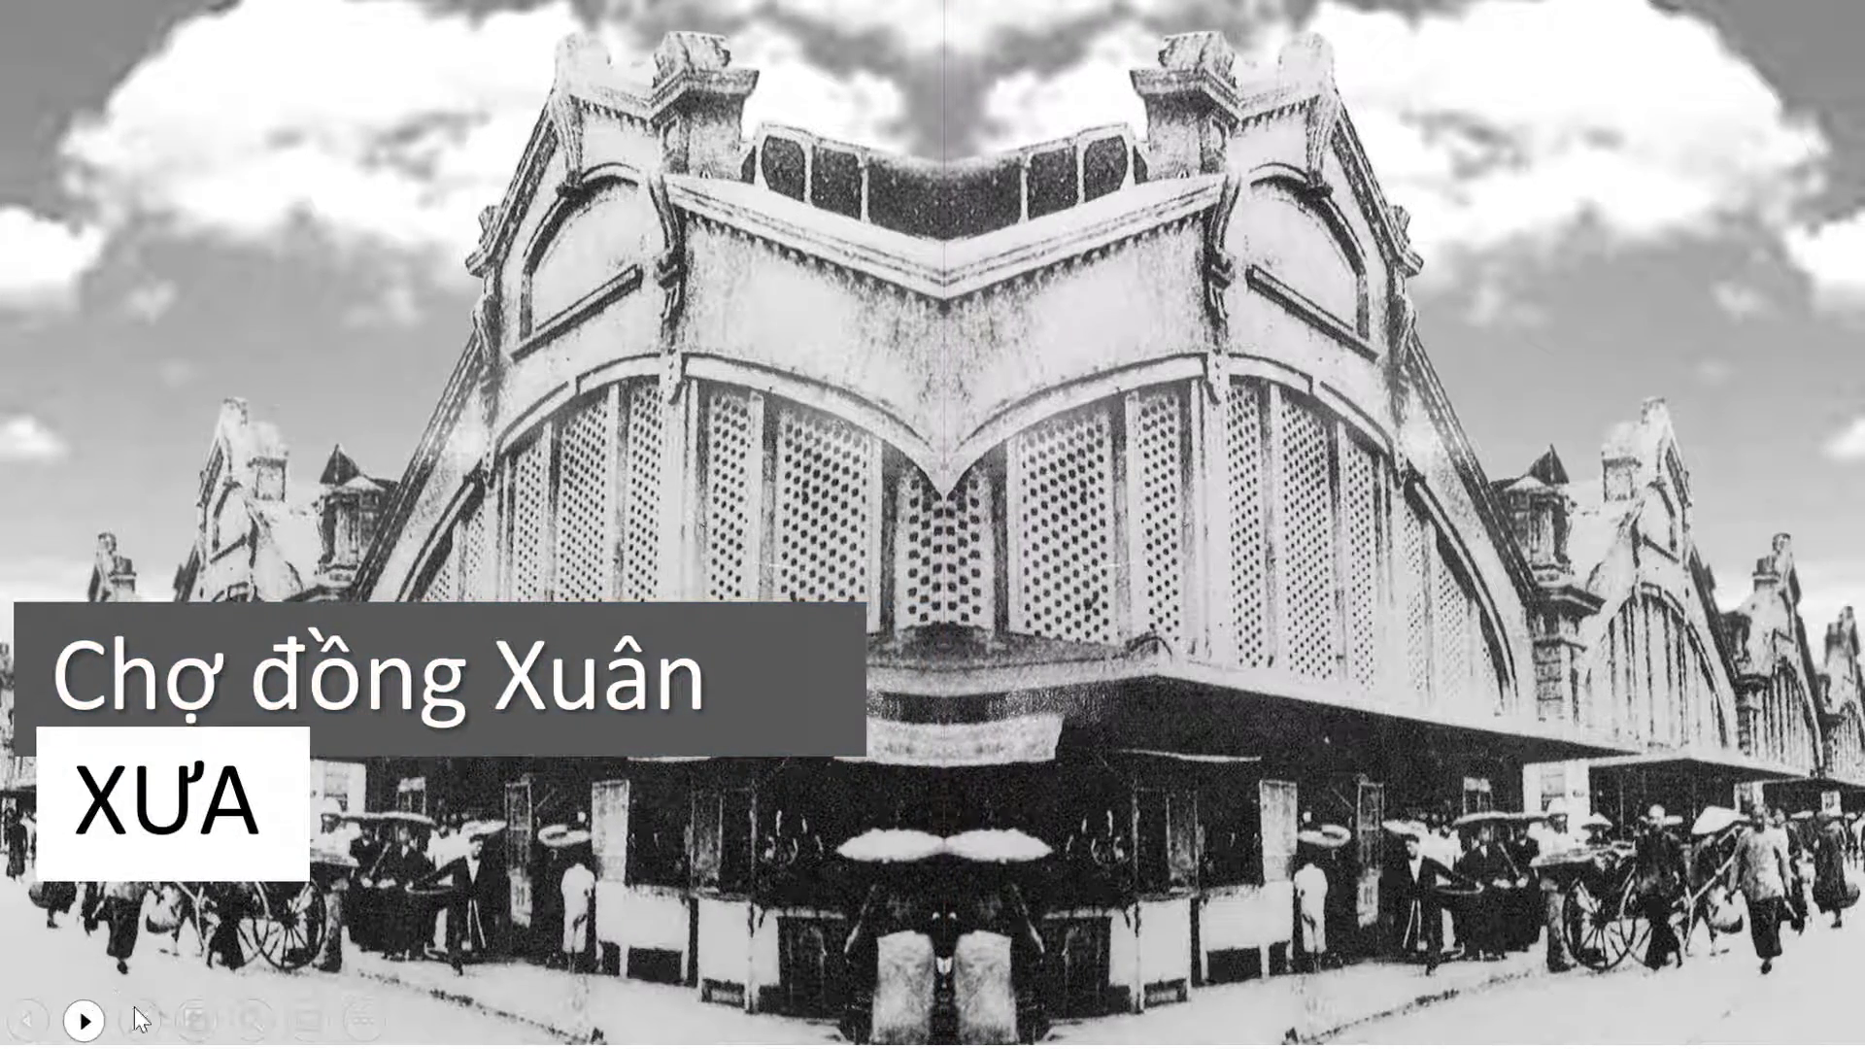
click(98, 1019)
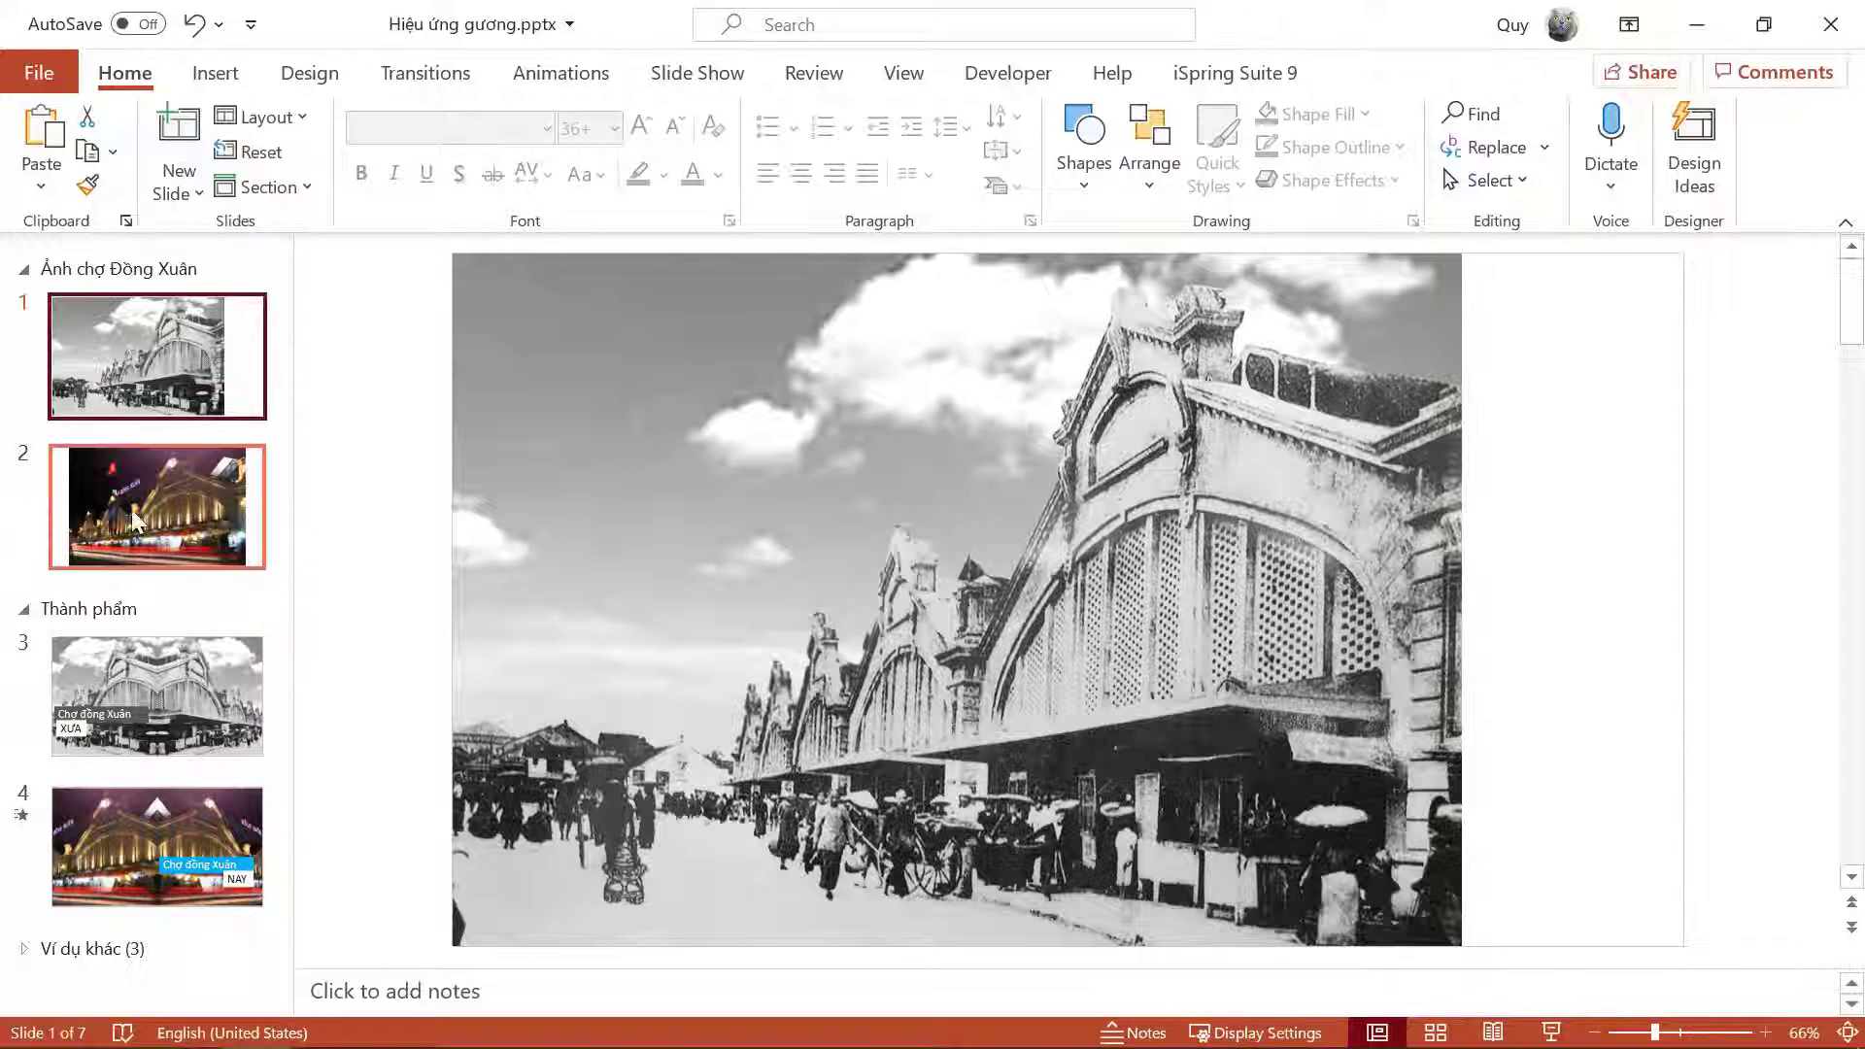
Step: Flip back and forth between the old and night market photo slides to compare them
click(132, 496)
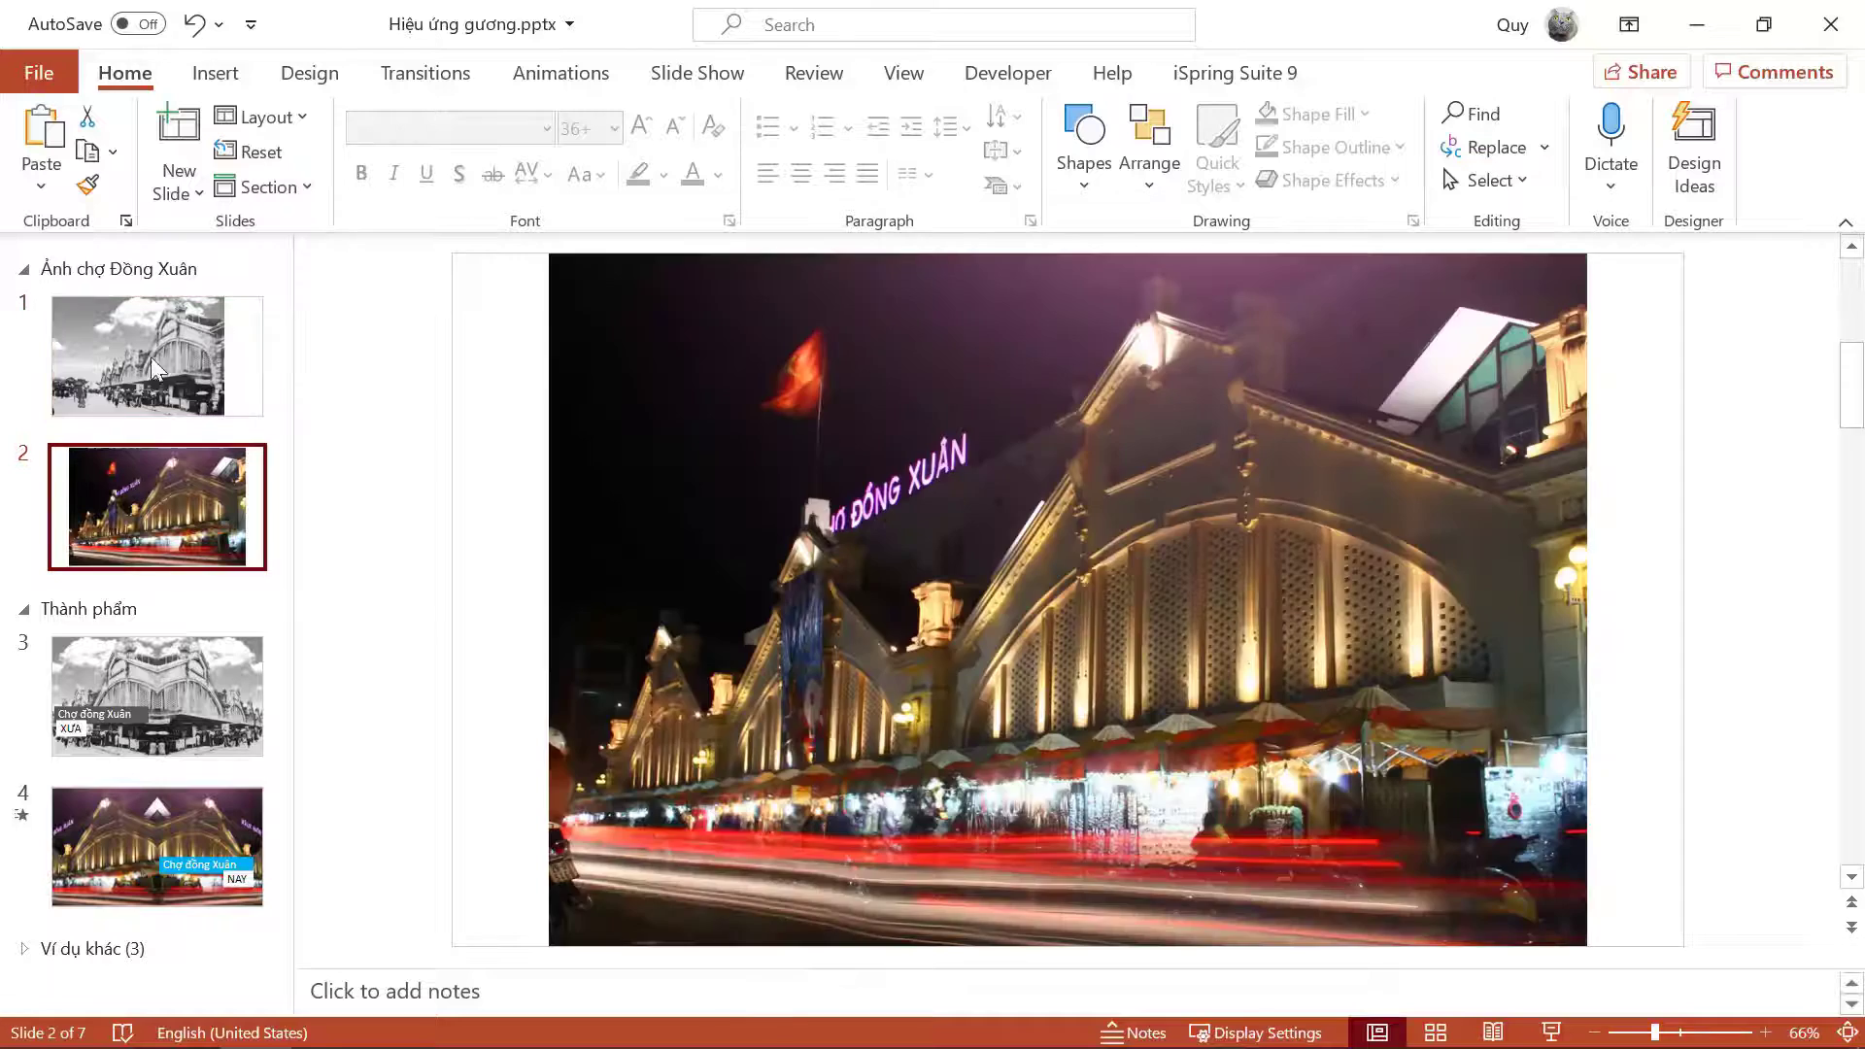
click(149, 358)
click(163, 500)
click(177, 334)
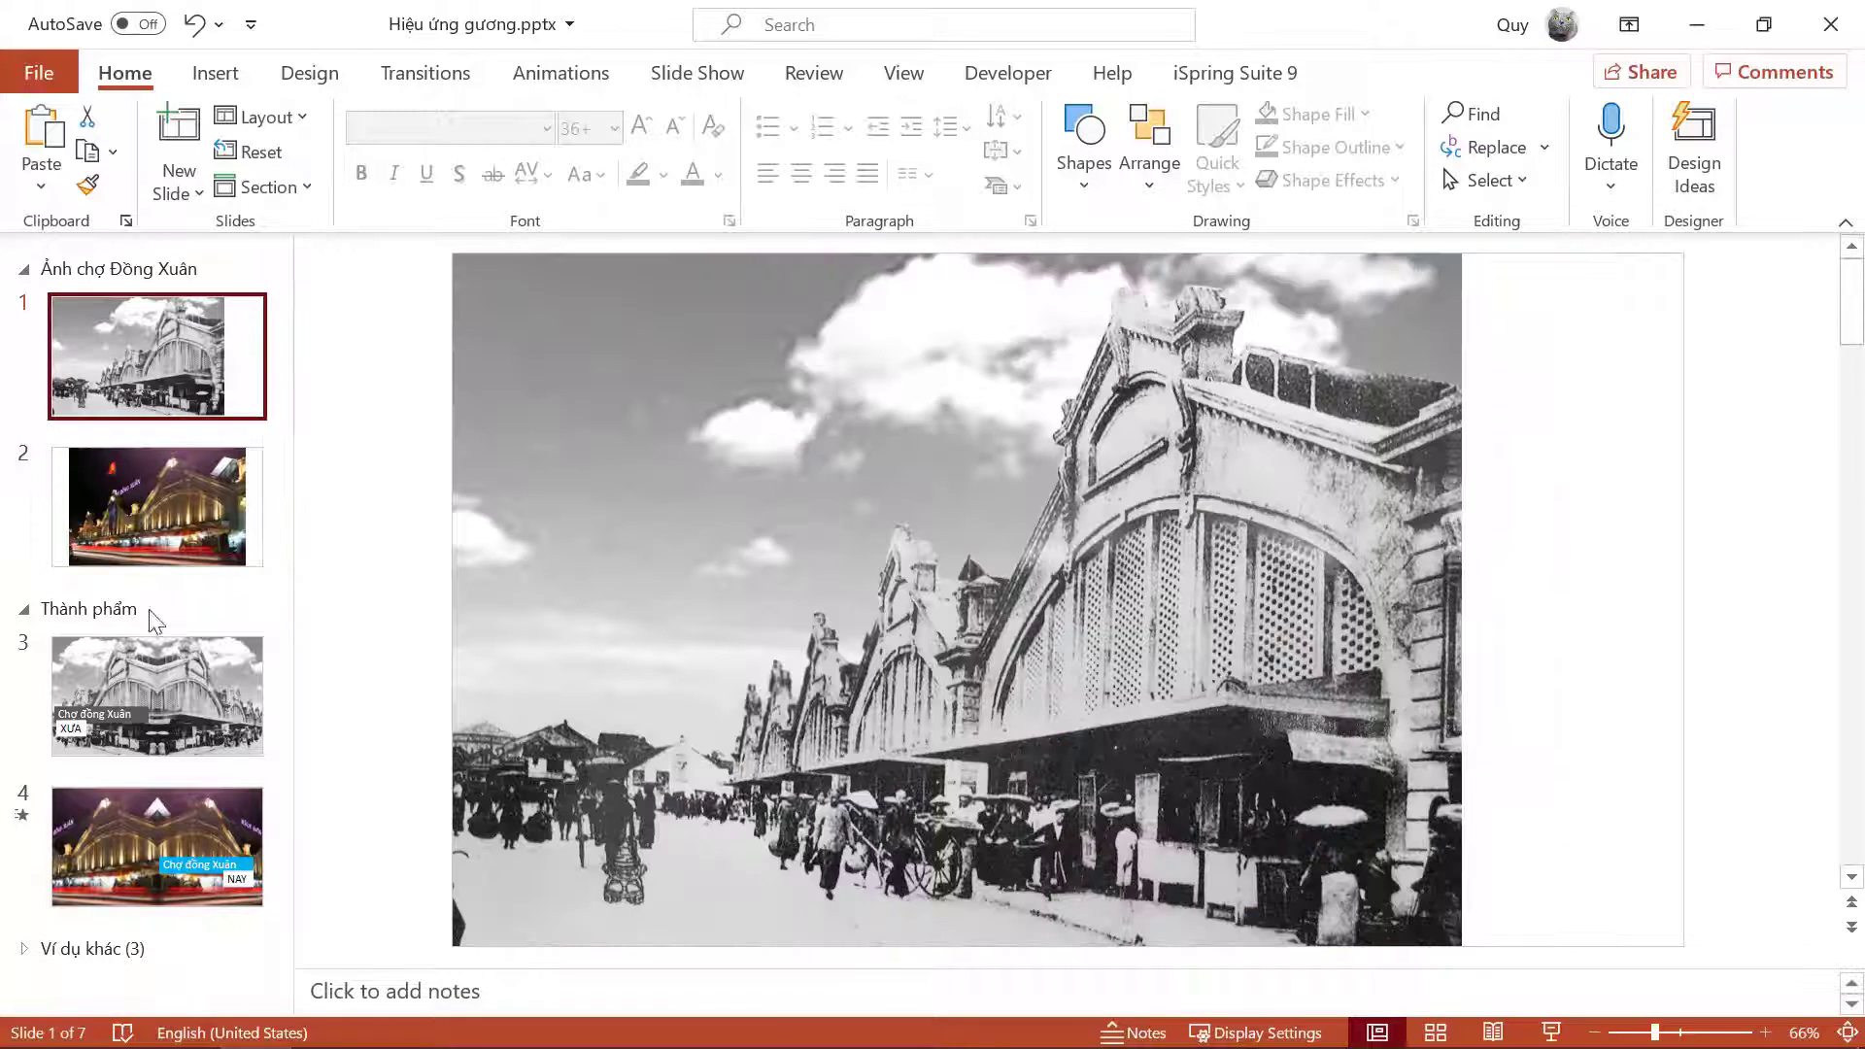
click(163, 528)
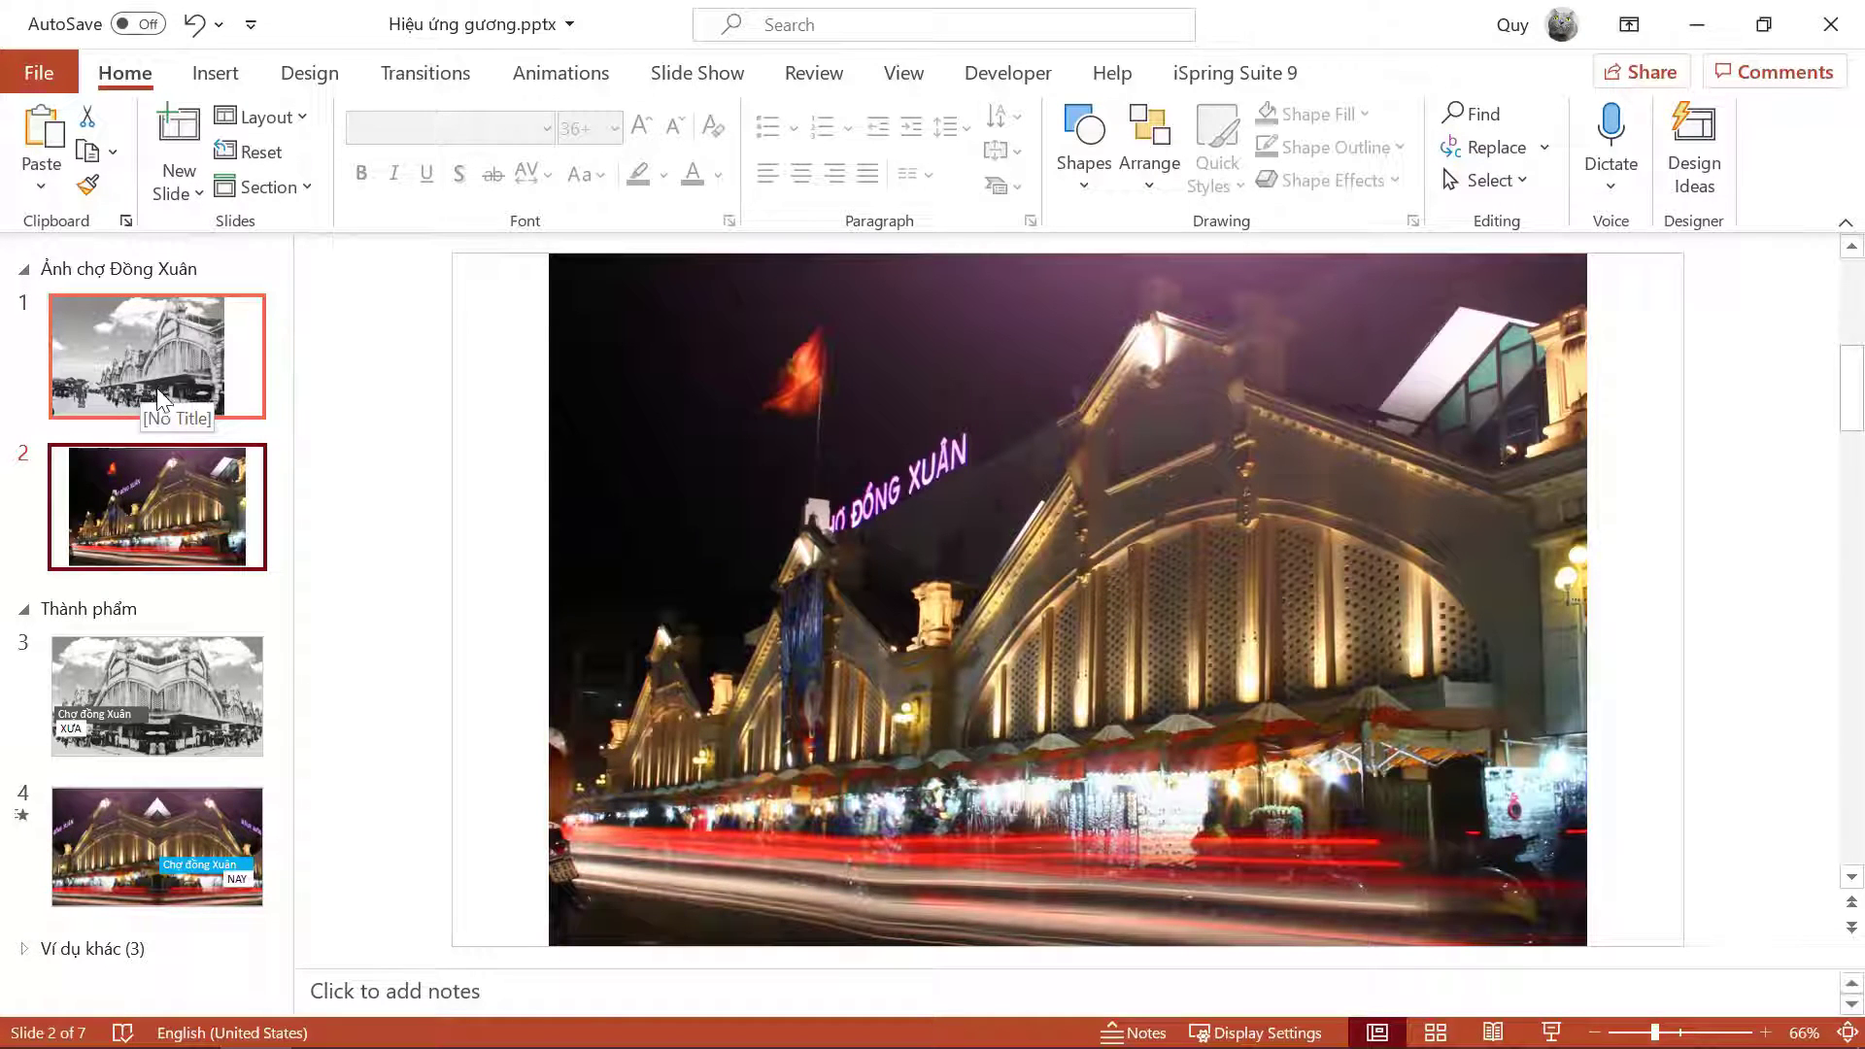
click(121, 387)
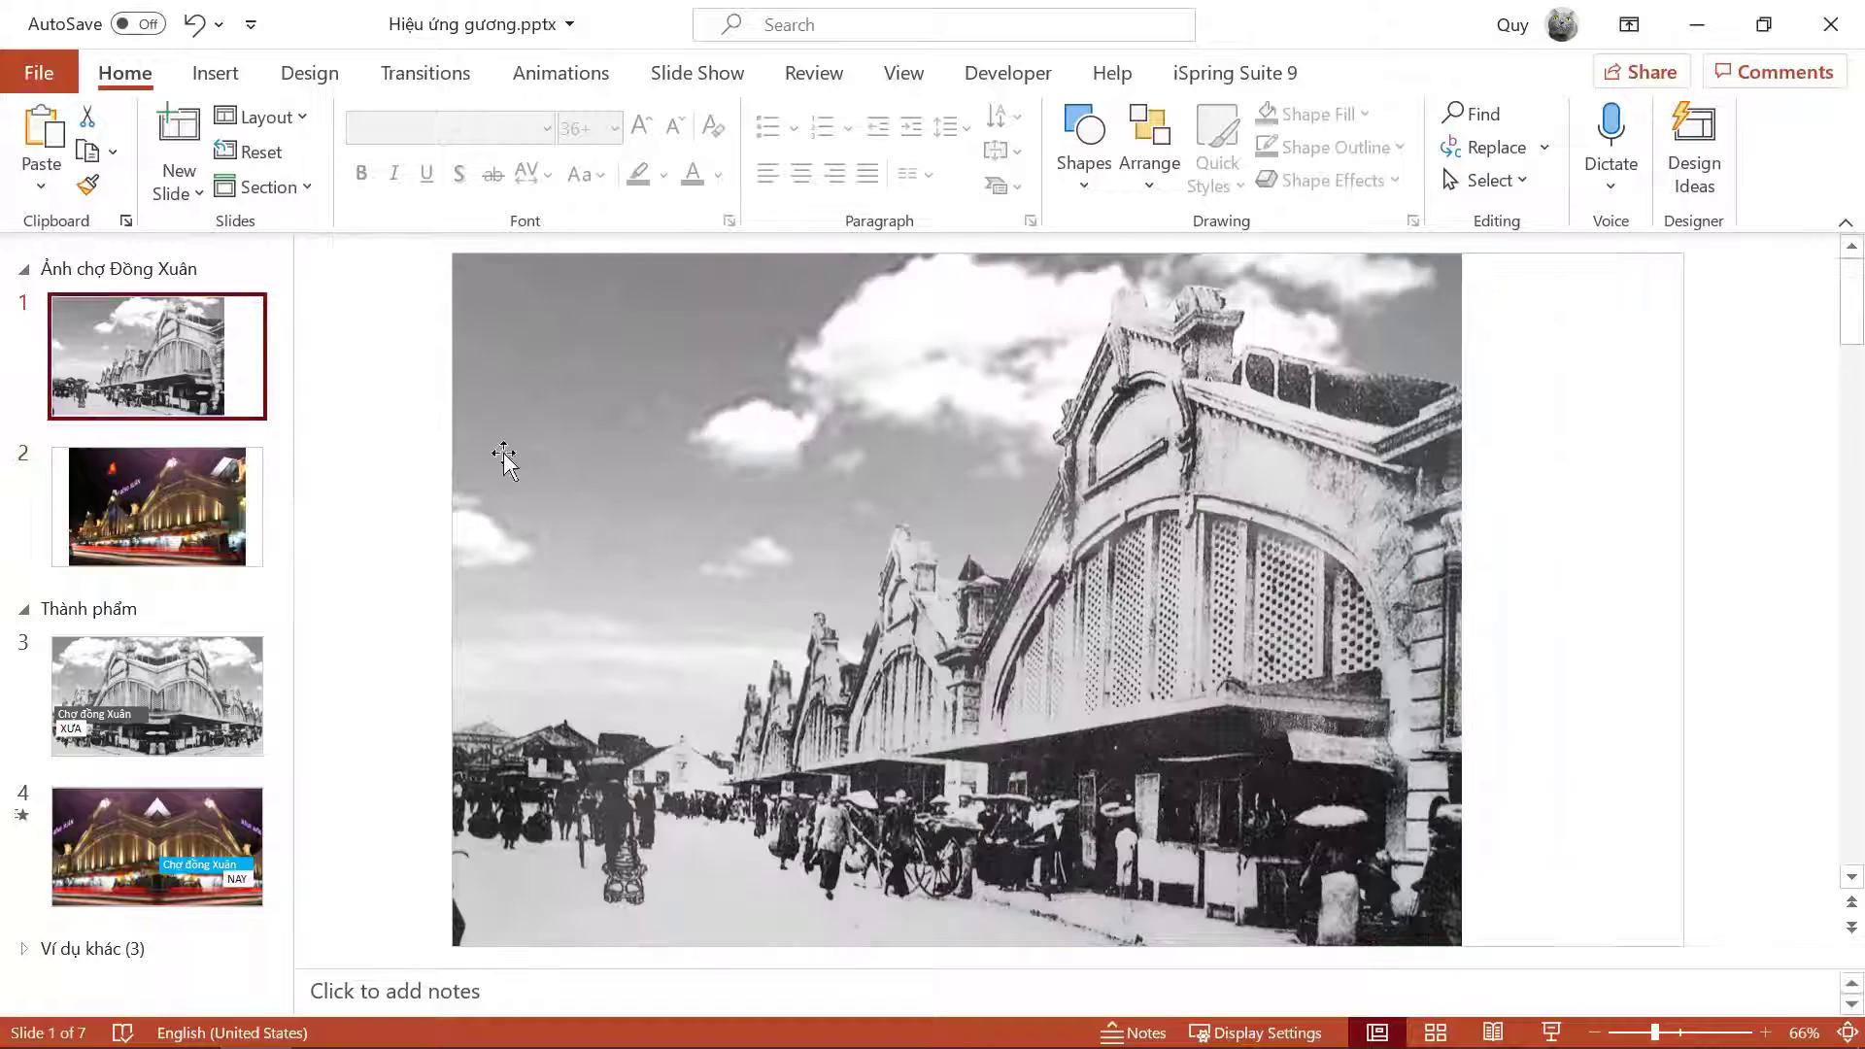
click(172, 499)
click(109, 359)
click(160, 506)
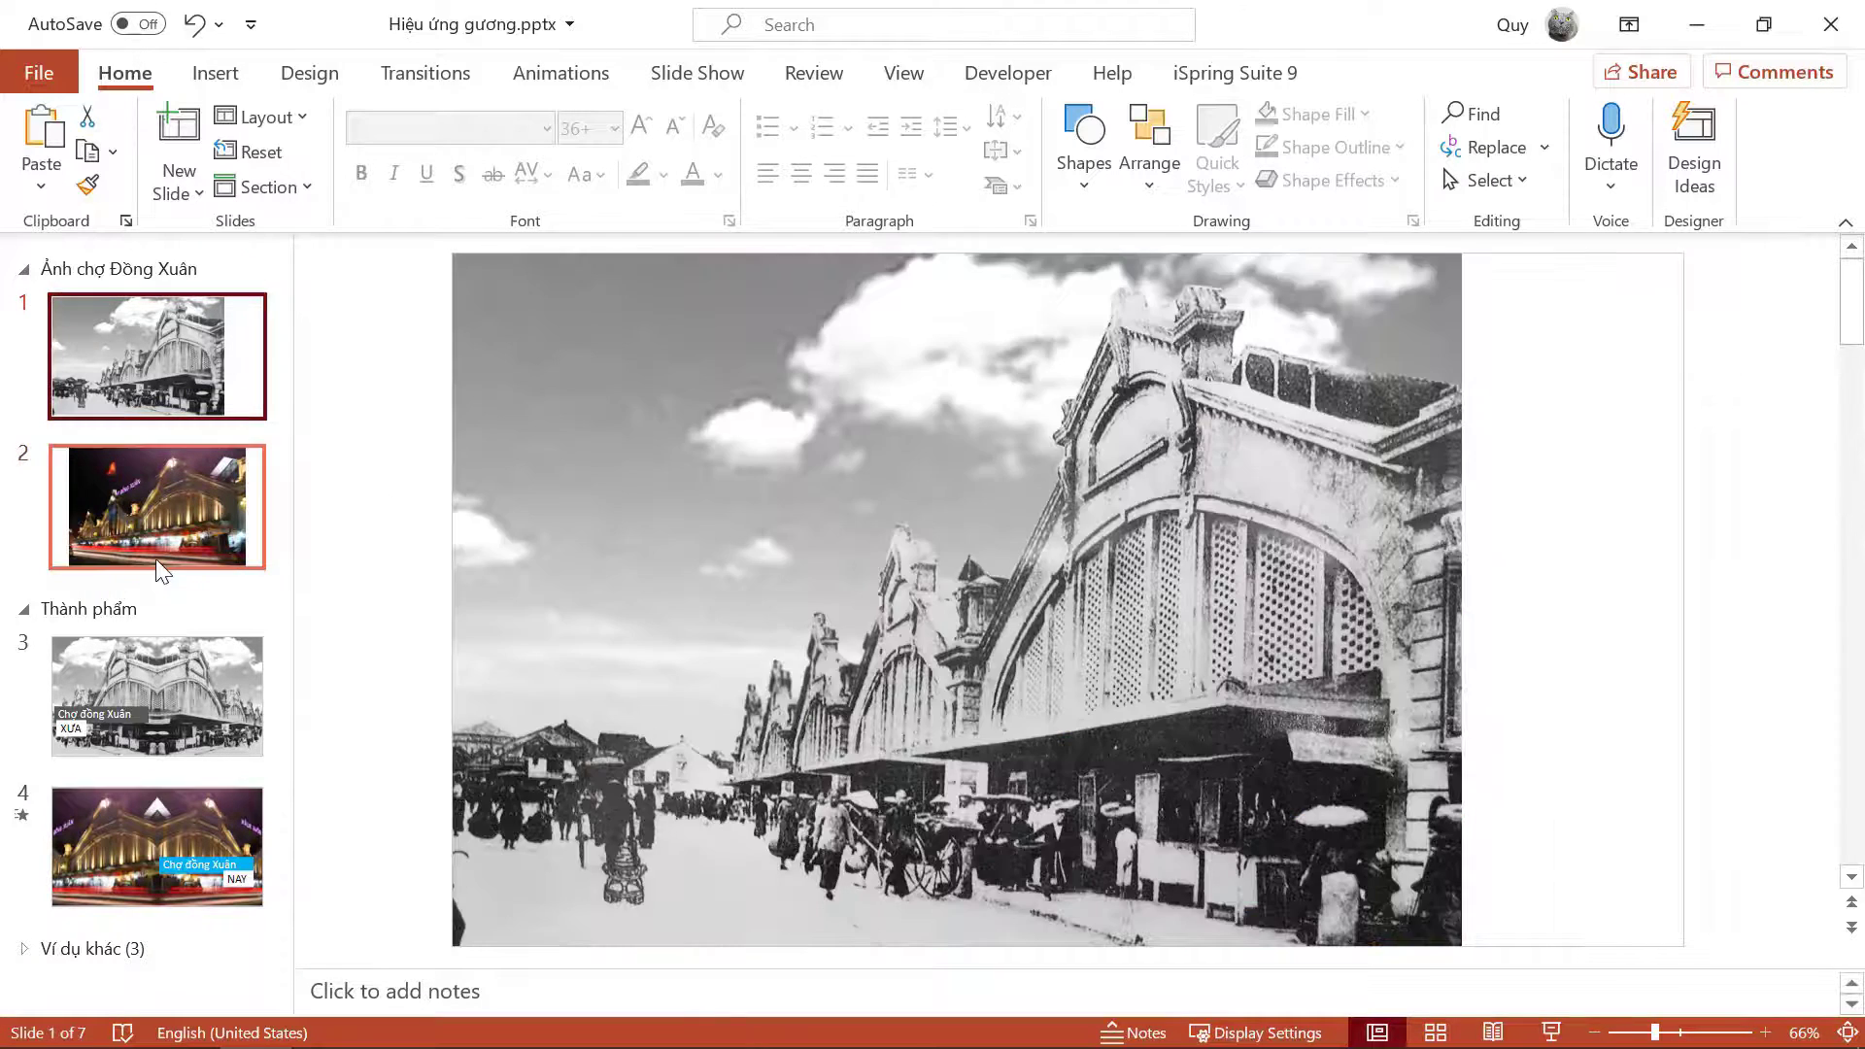
click(111, 391)
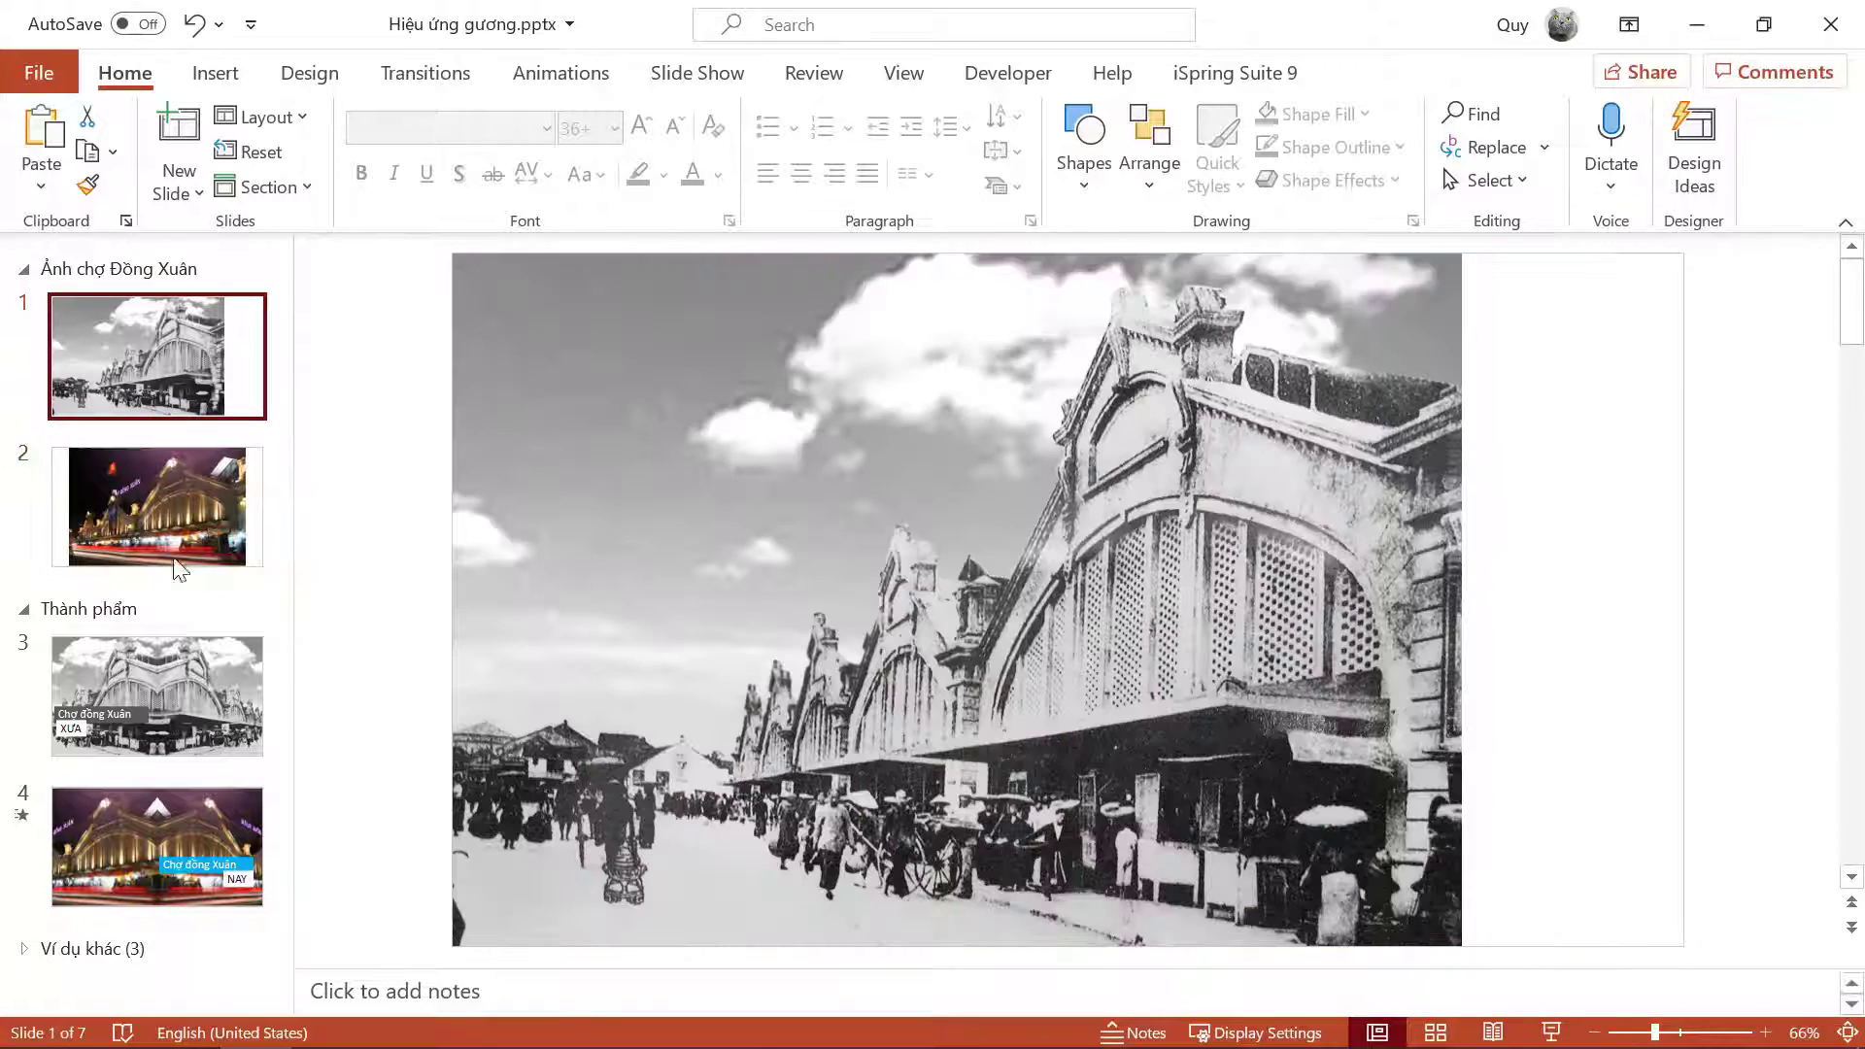
click(173, 529)
click(219, 406)
Step: Select the night photo slide 2 and bring up the New Slide layout choices
drag(177, 496, 185, 507)
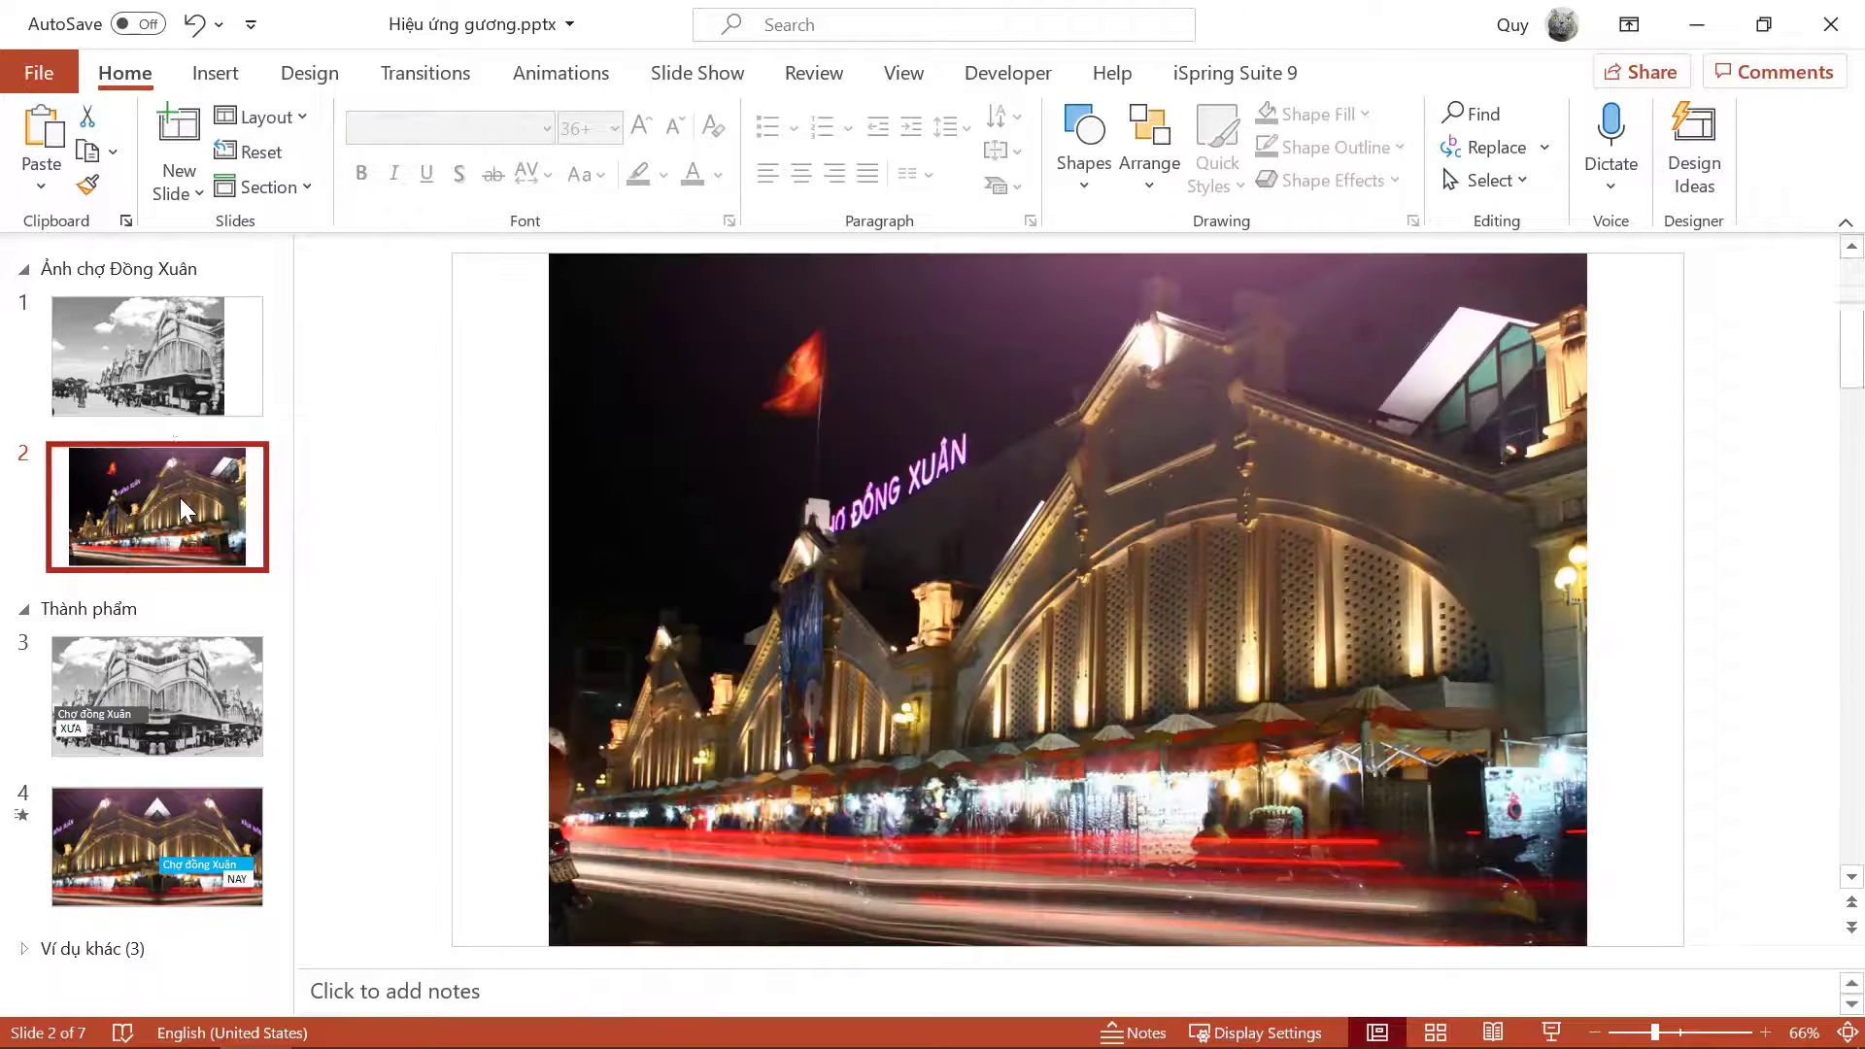
click(165, 371)
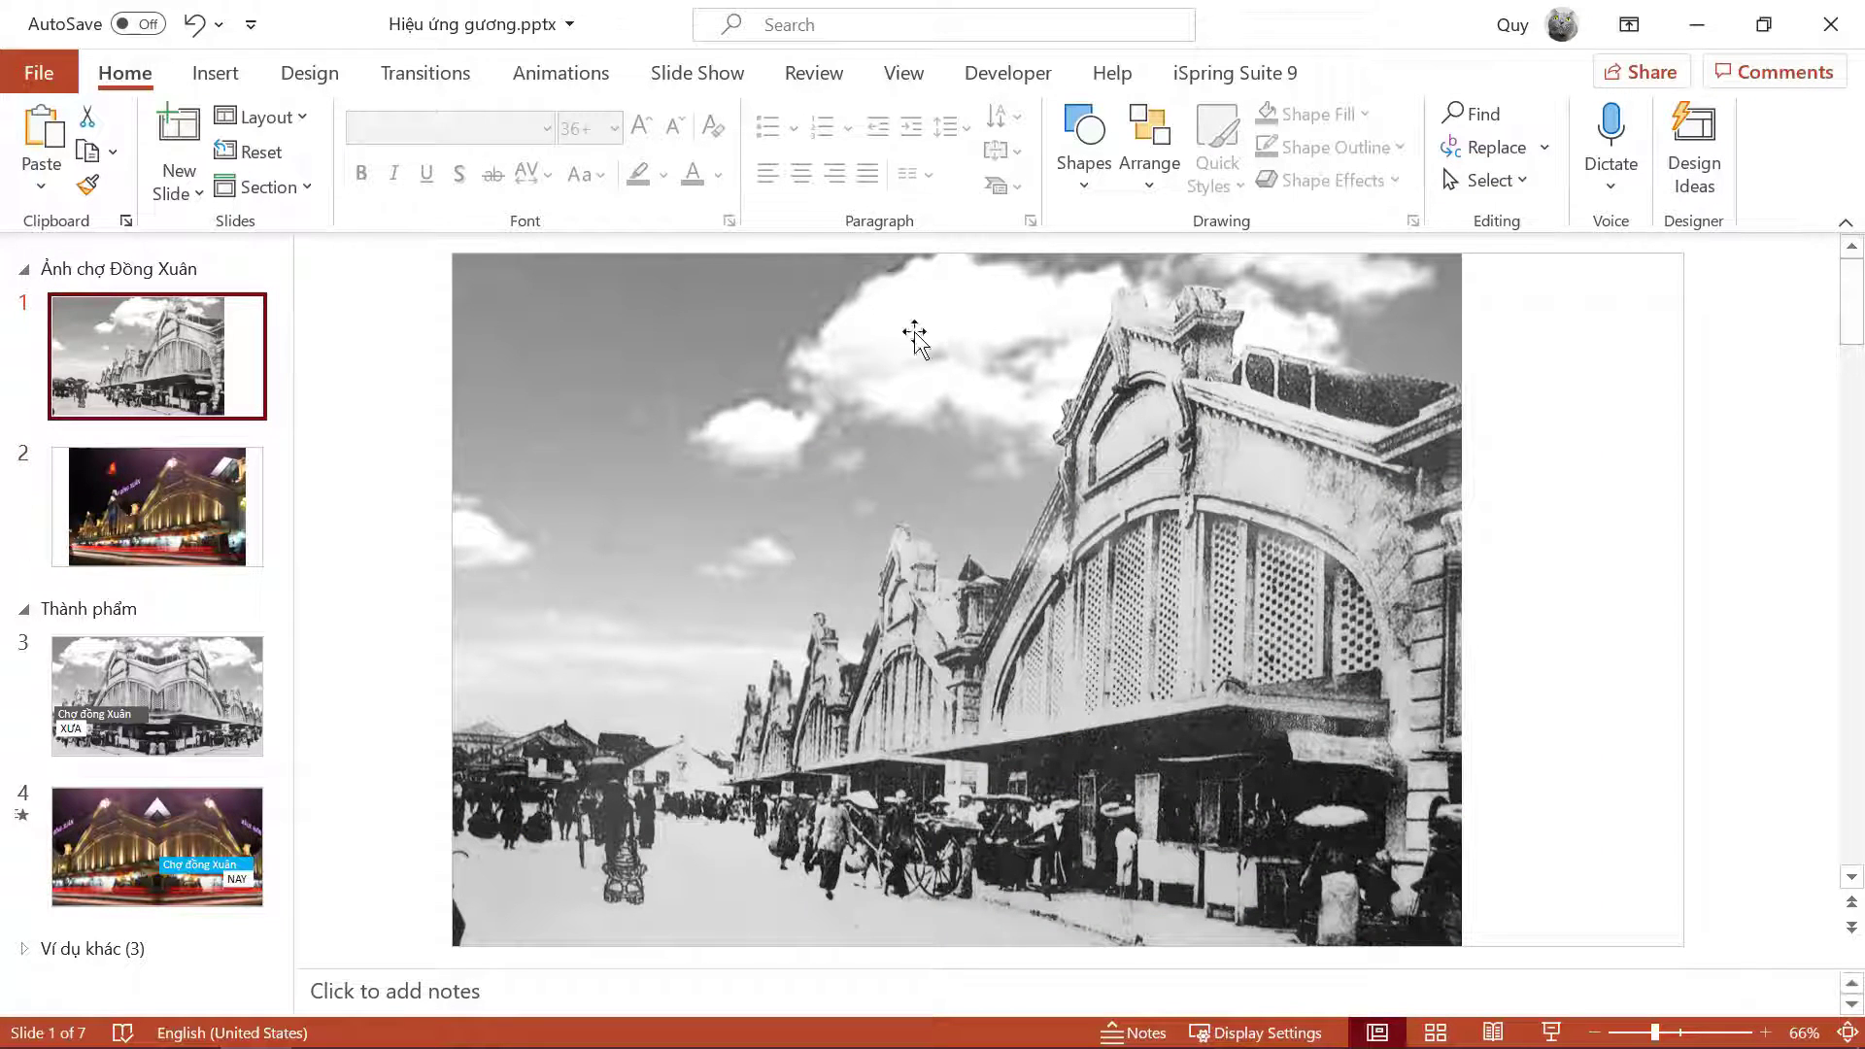
click(91, 523)
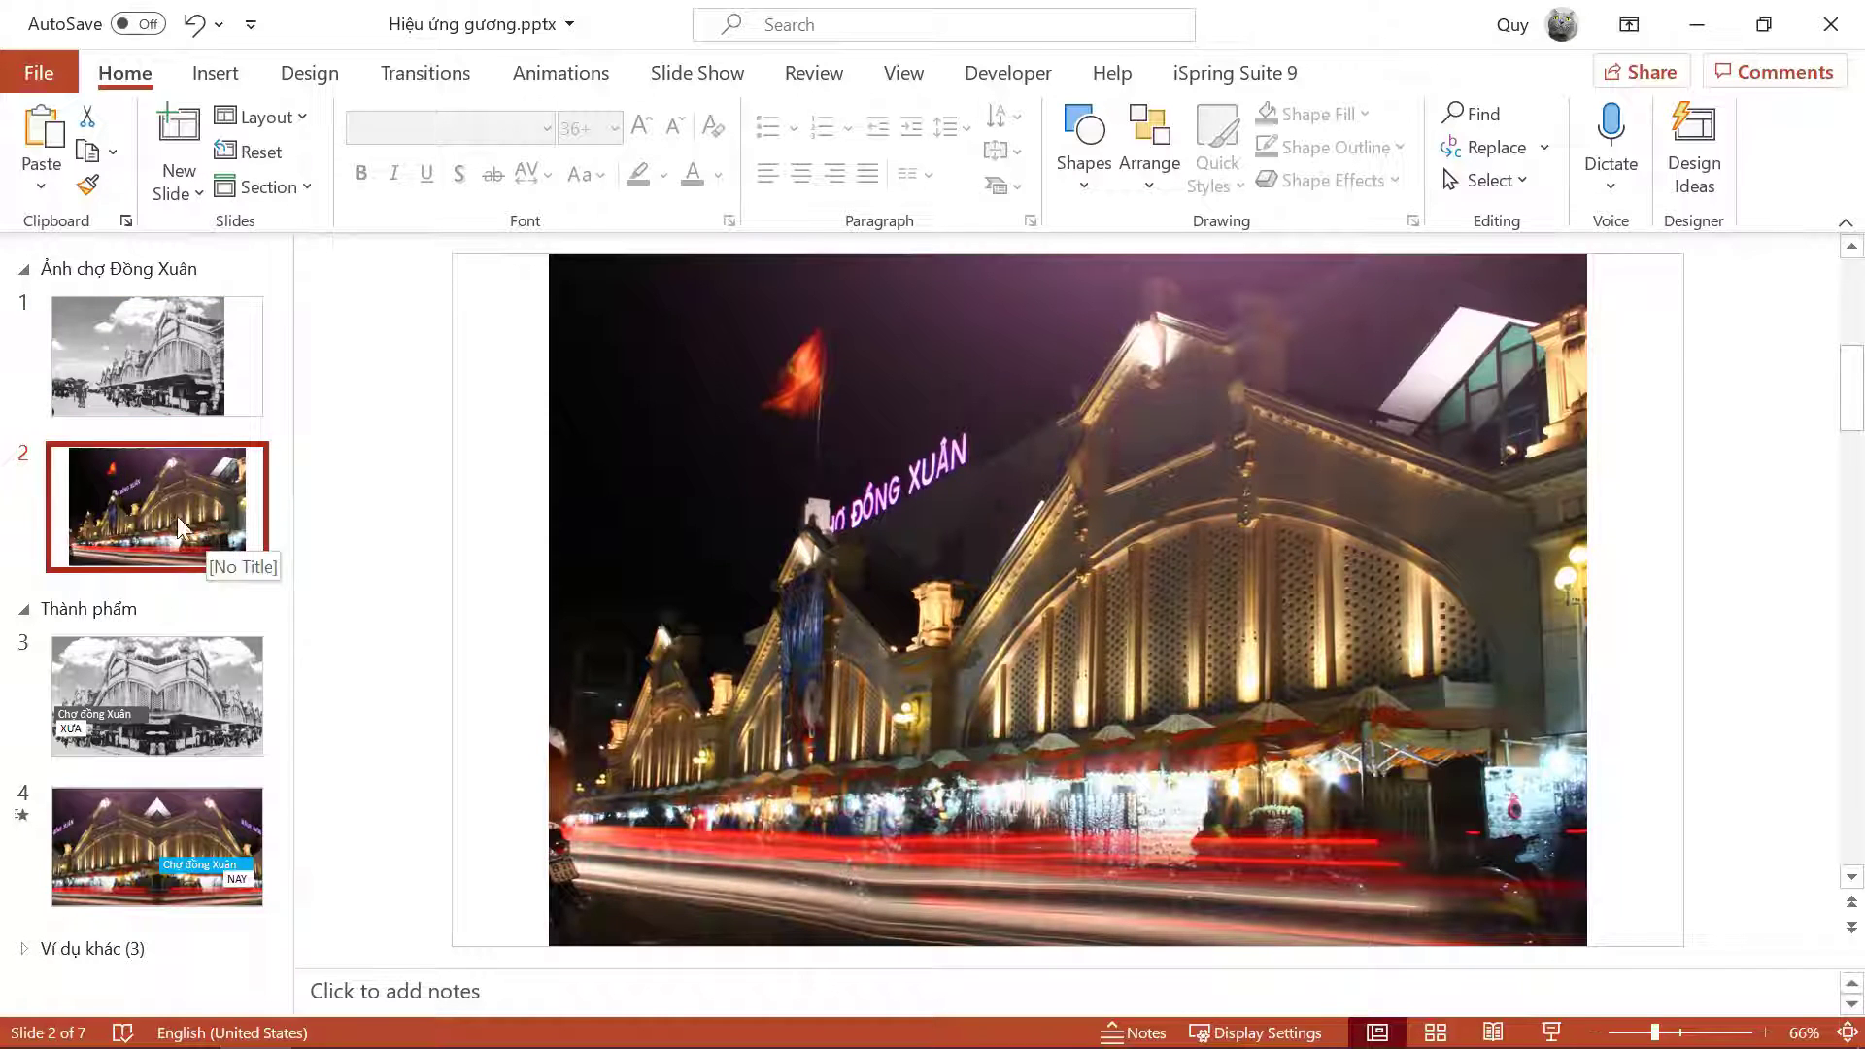
click(185, 190)
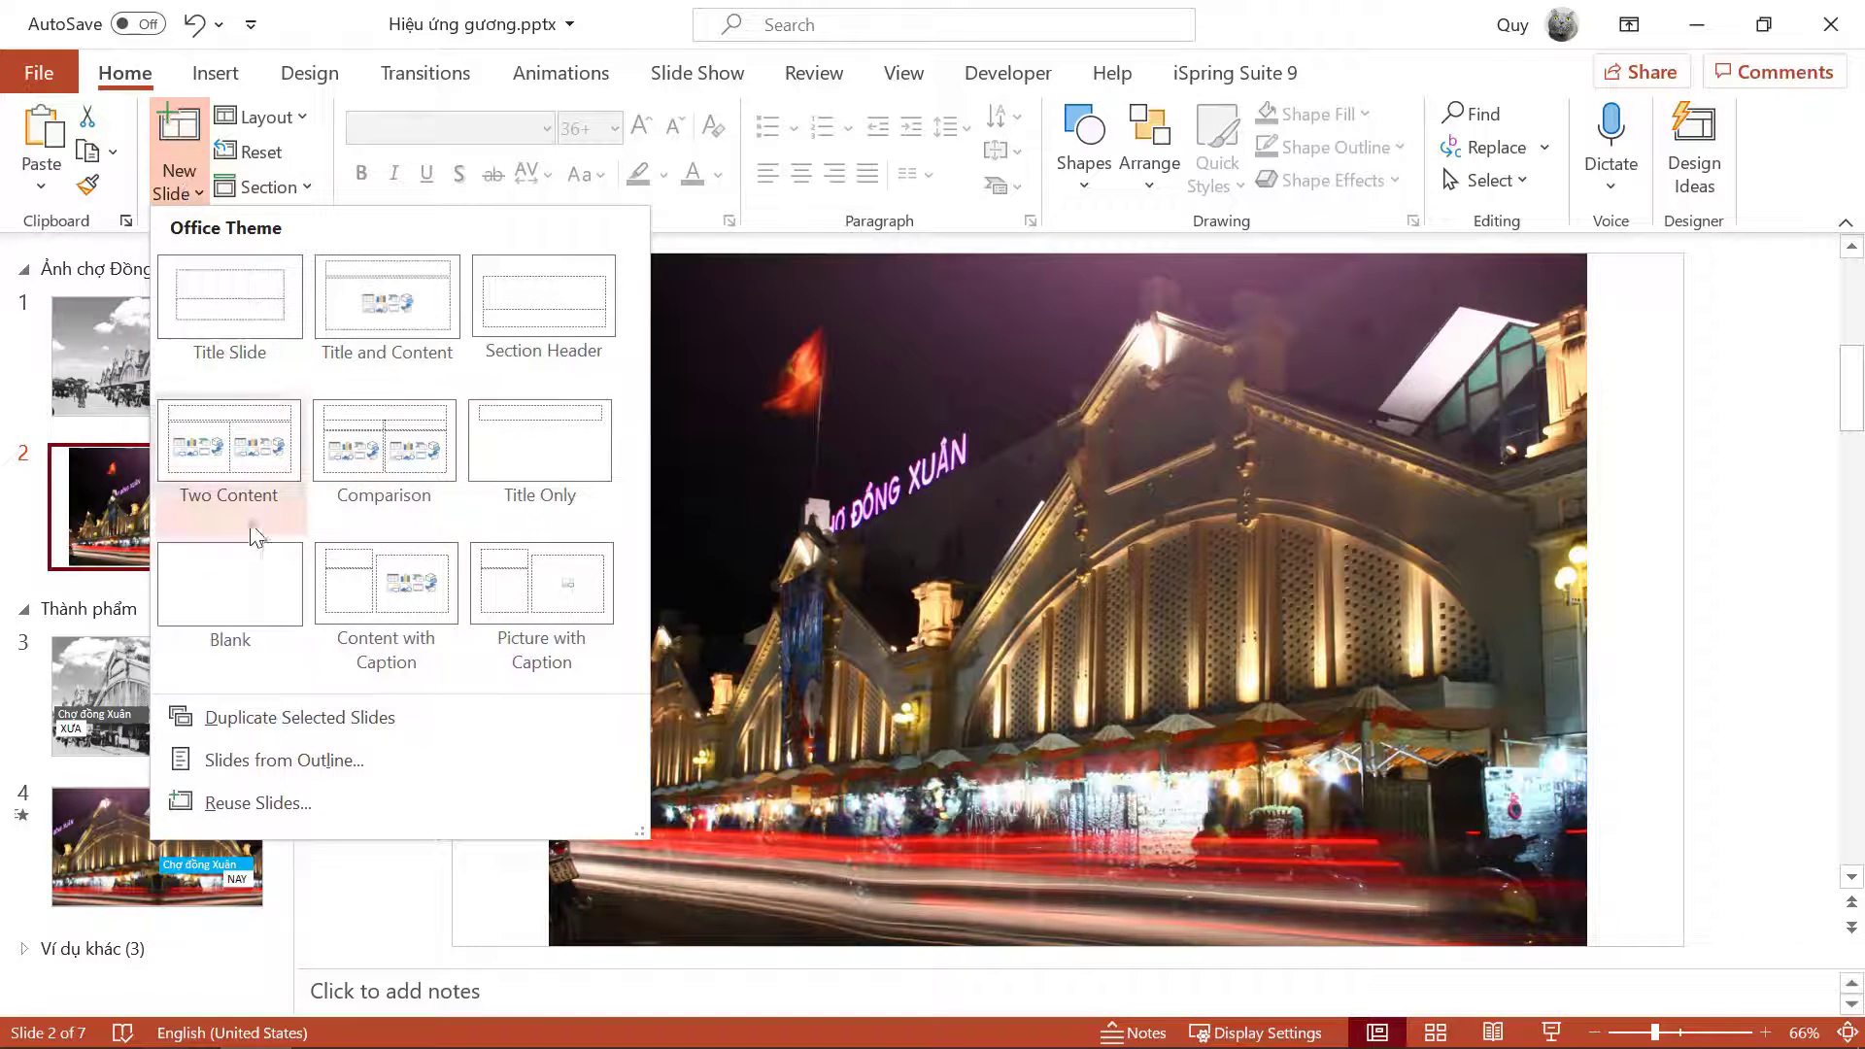
Step: Insert a Blank slide 3, turn on View > Guides, then return to slide 1
click(227, 573)
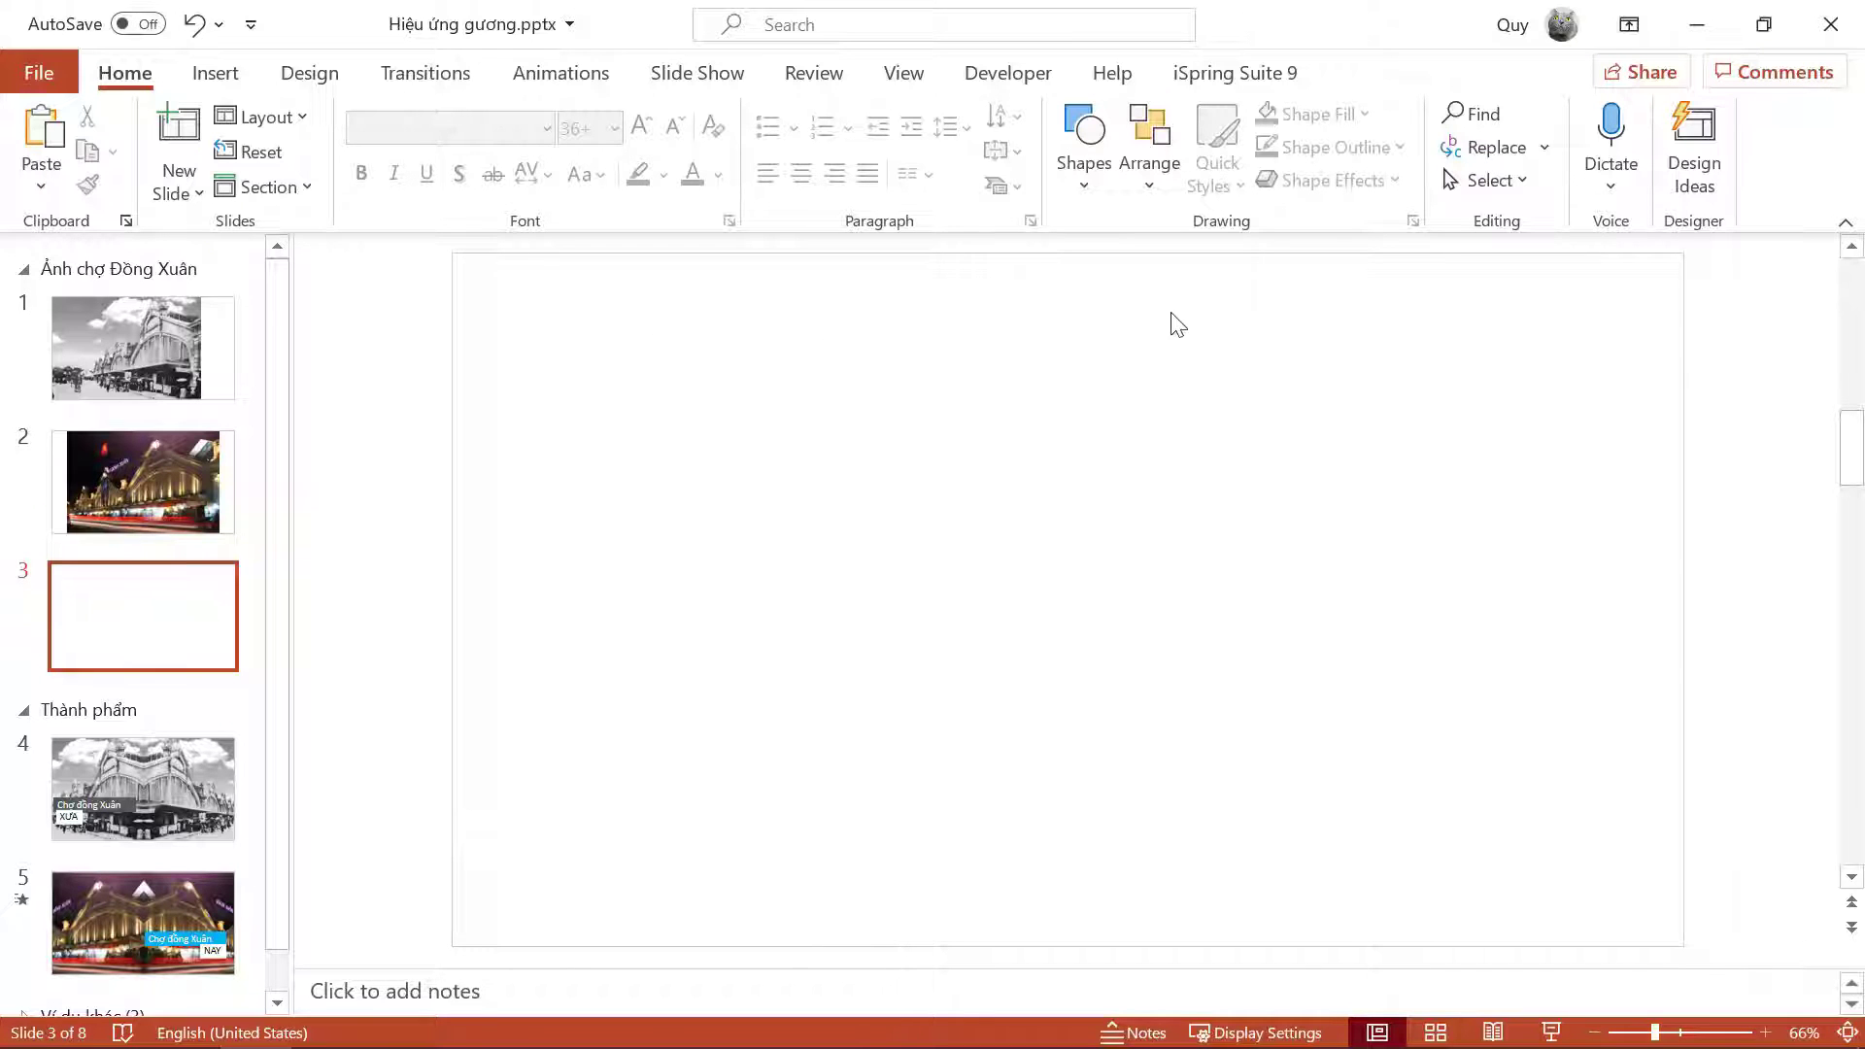
click(908, 73)
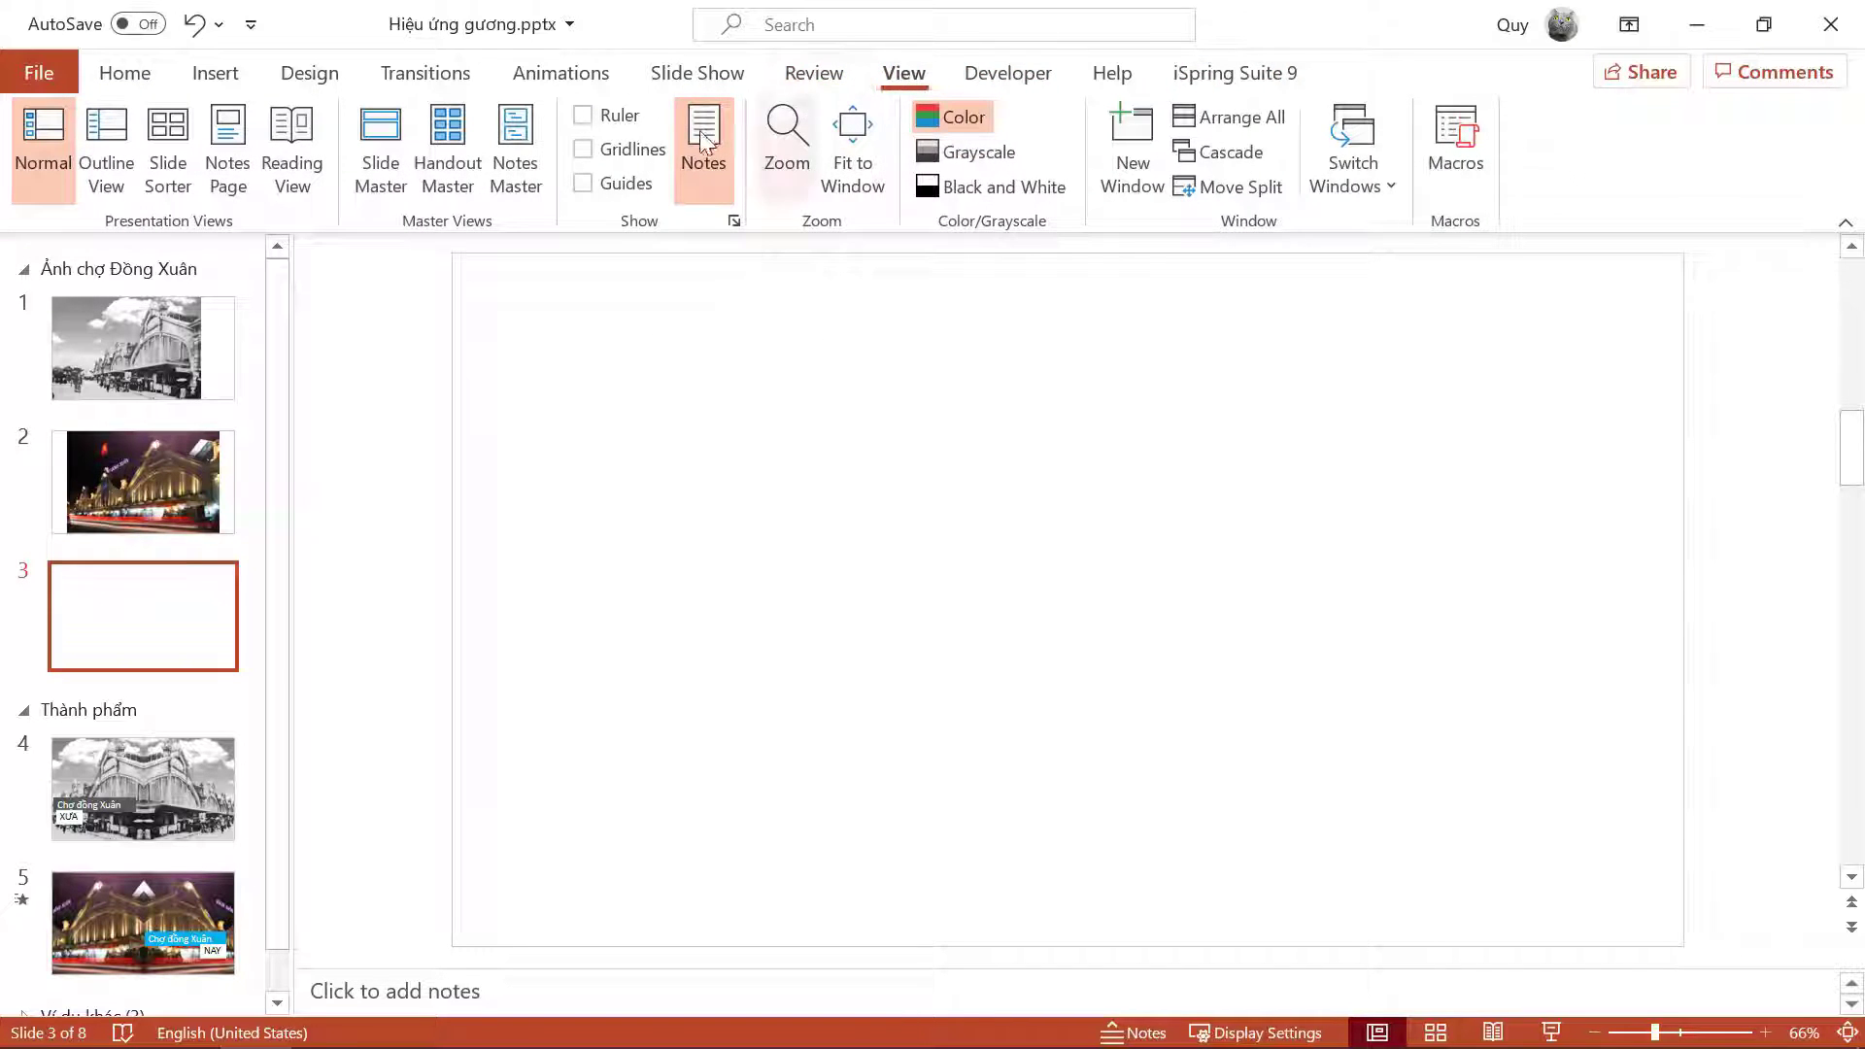
click(603, 189)
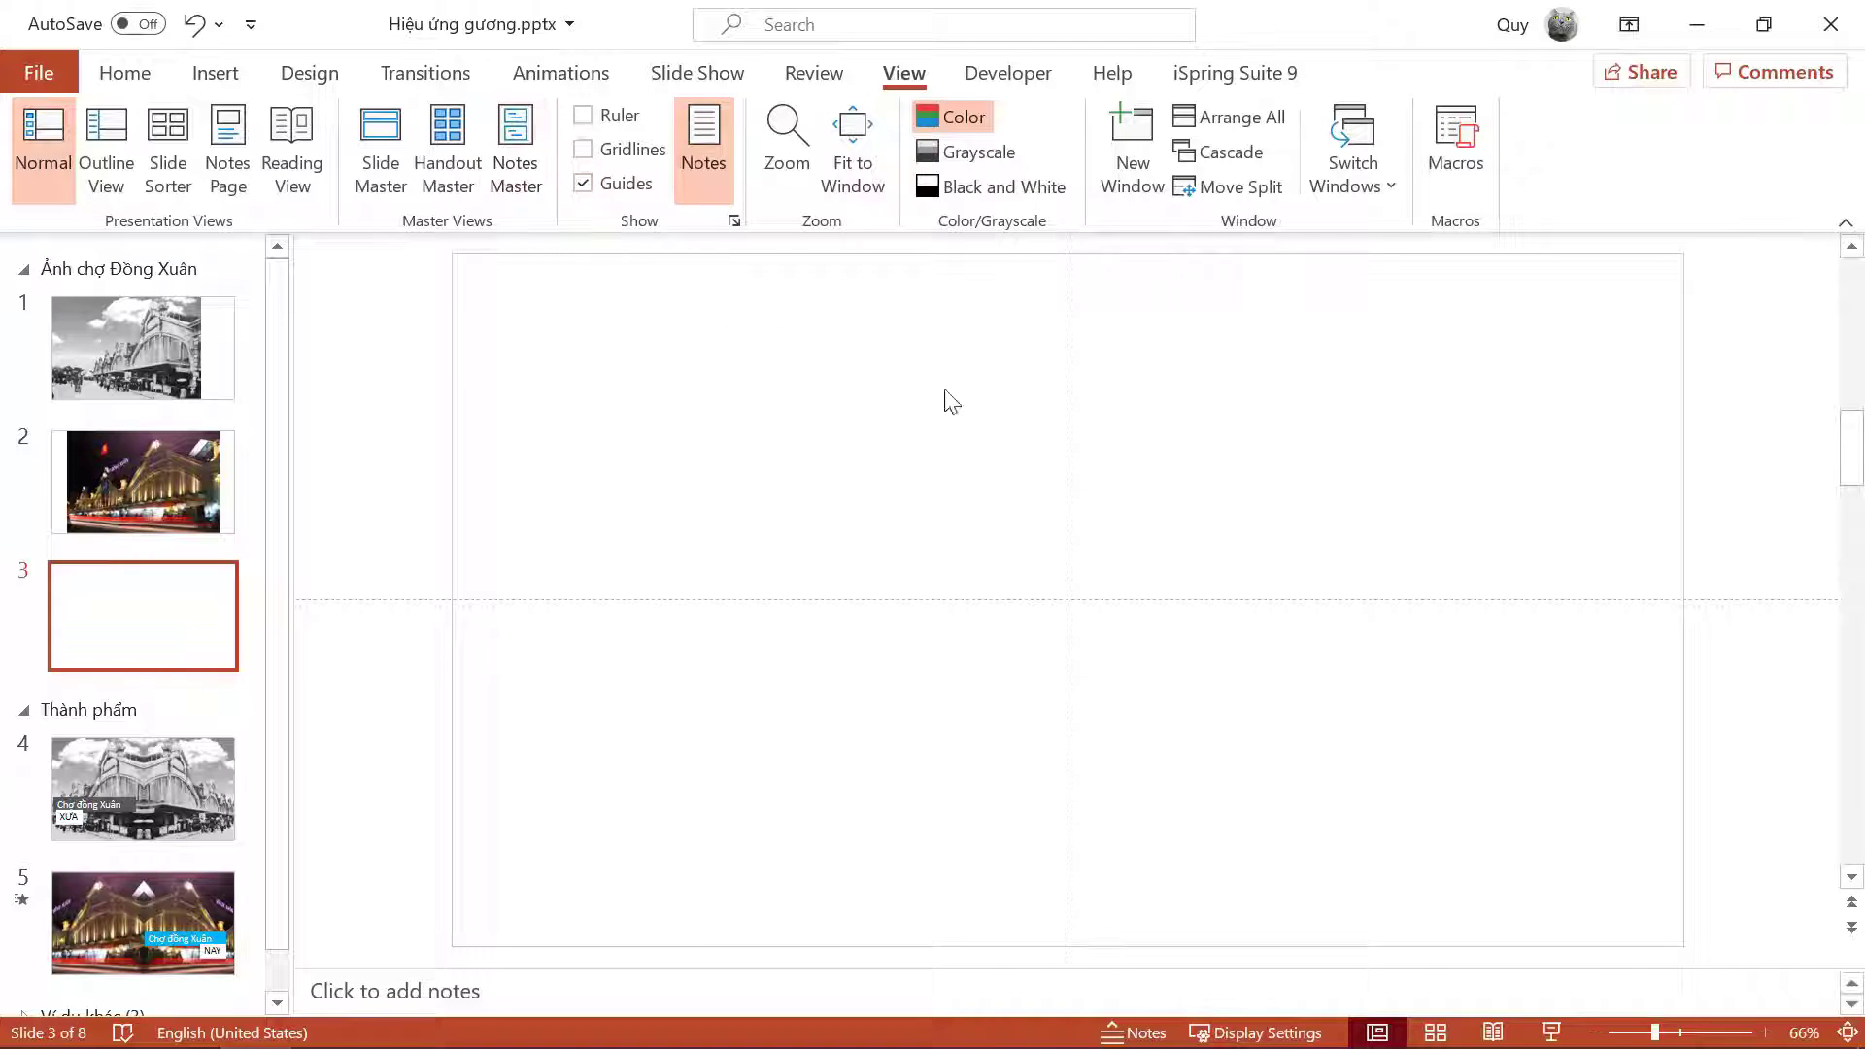
click(127, 75)
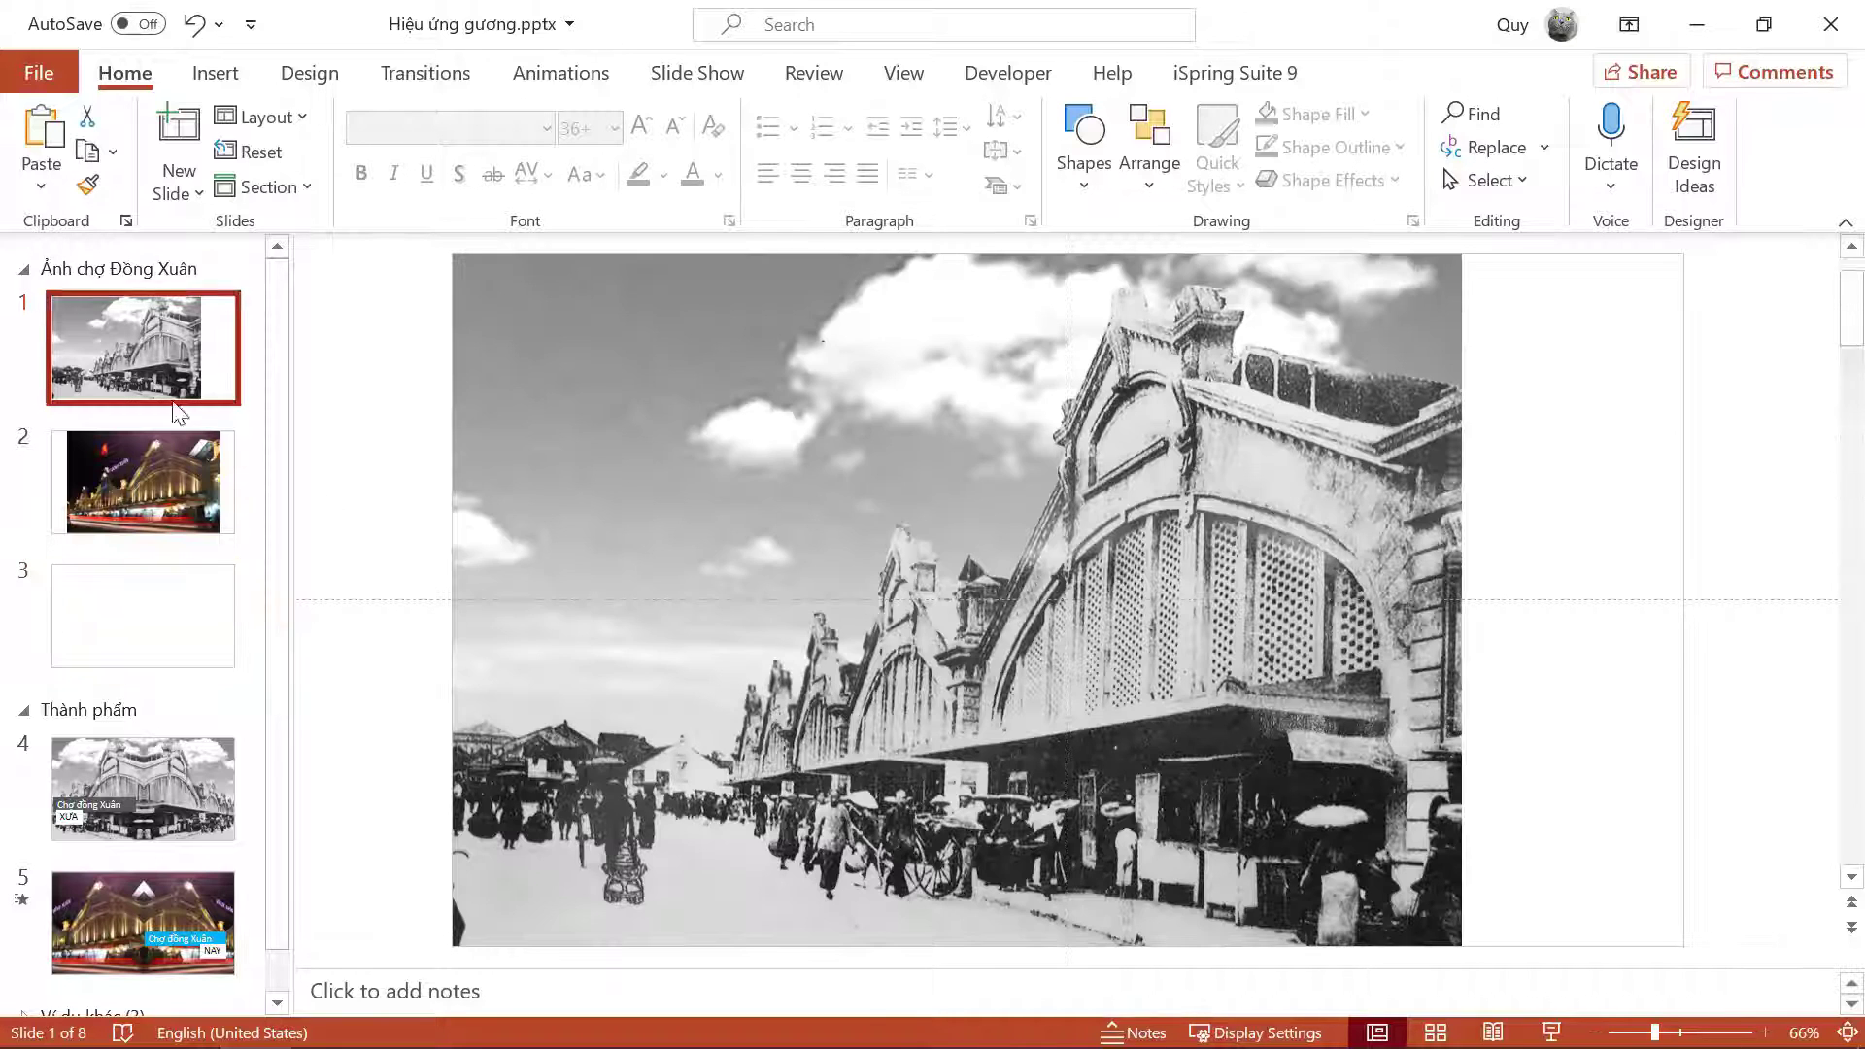
click(217, 361)
Step: Copy the old market photo from slide 1 and paste it onto slide 3
click(1083, 519)
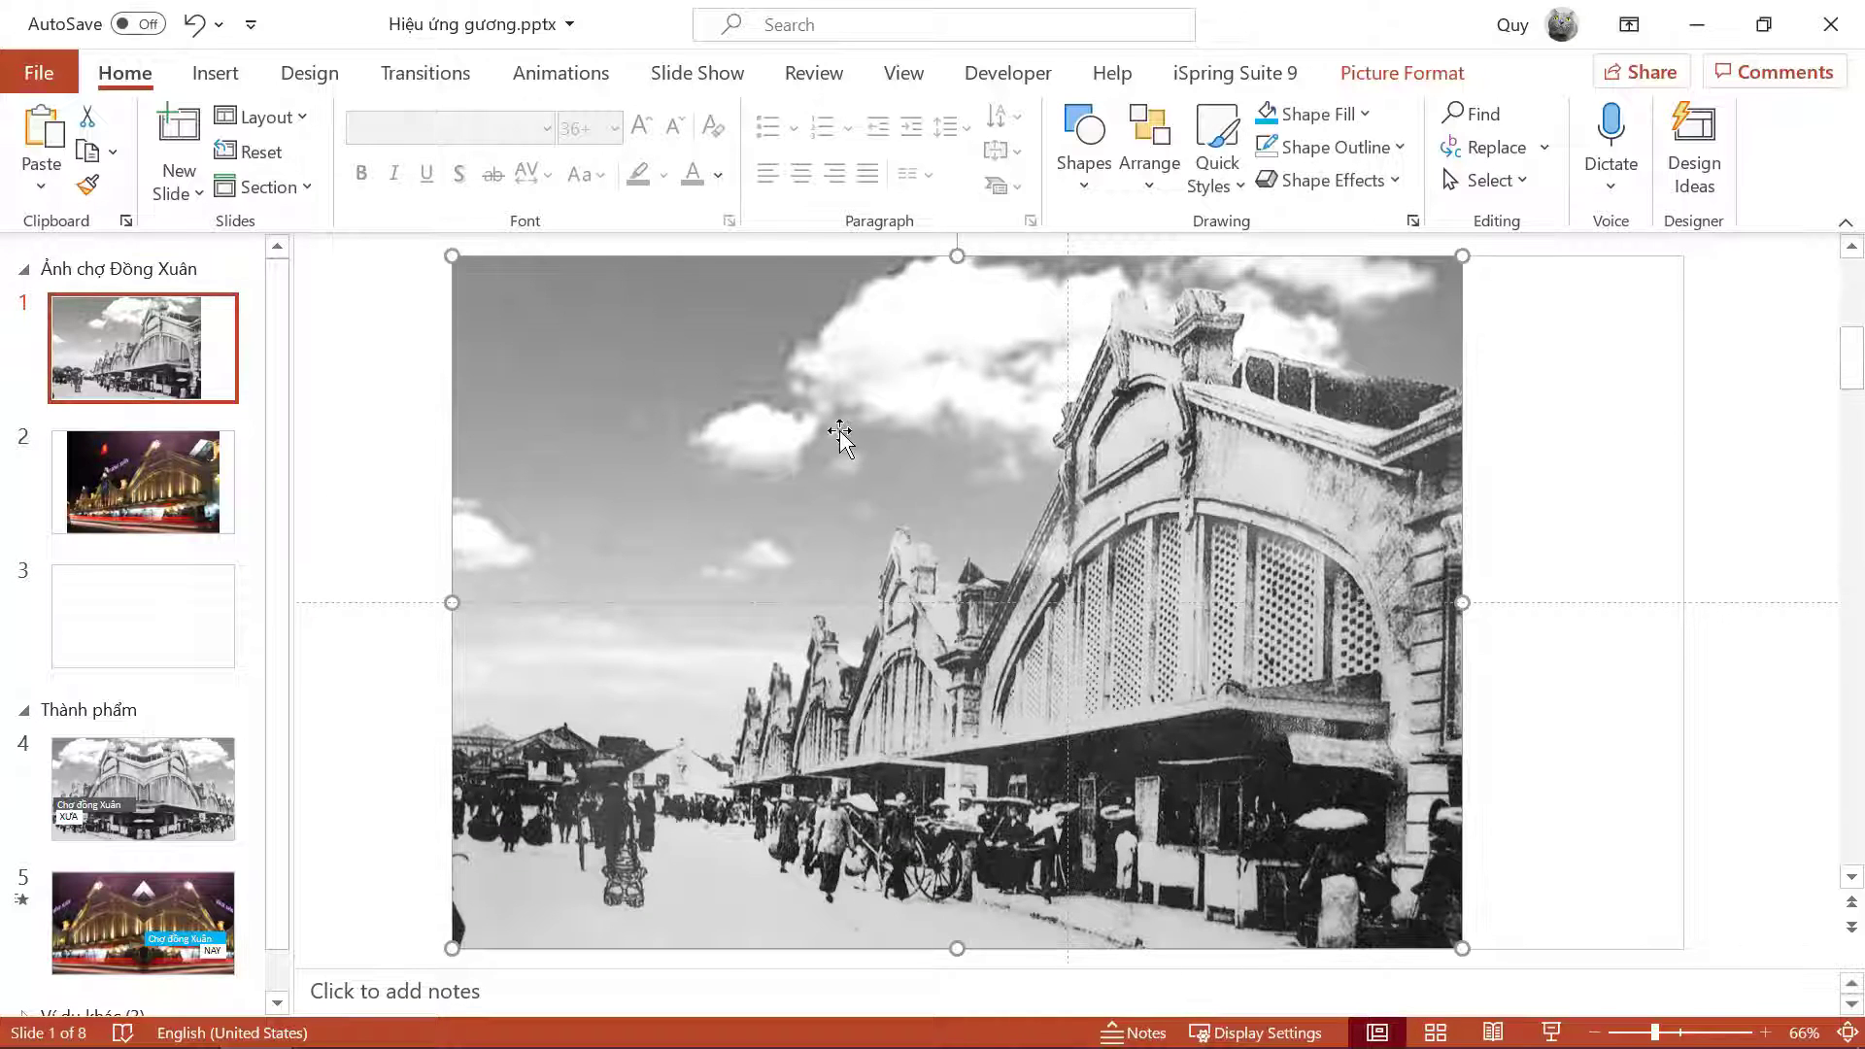
right_click(841, 437)
click(942, 490)
click(129, 632)
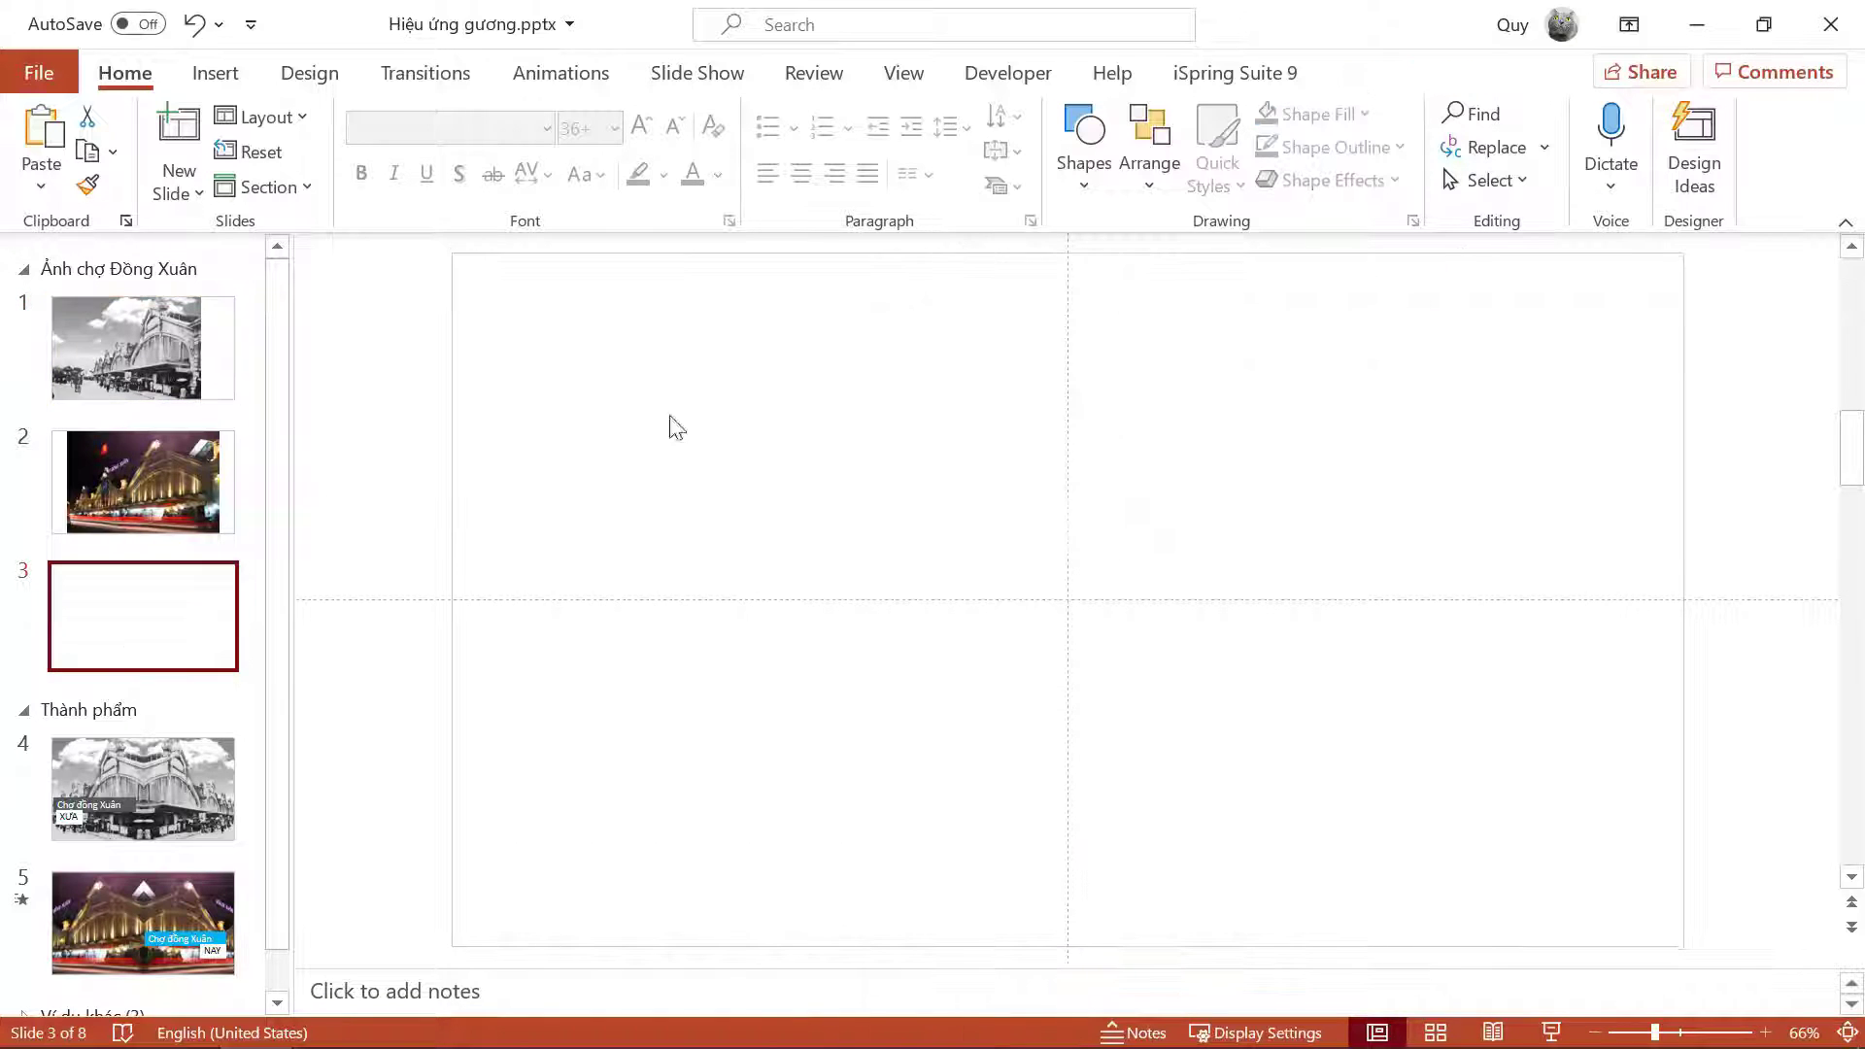
click(136, 354)
click(145, 610)
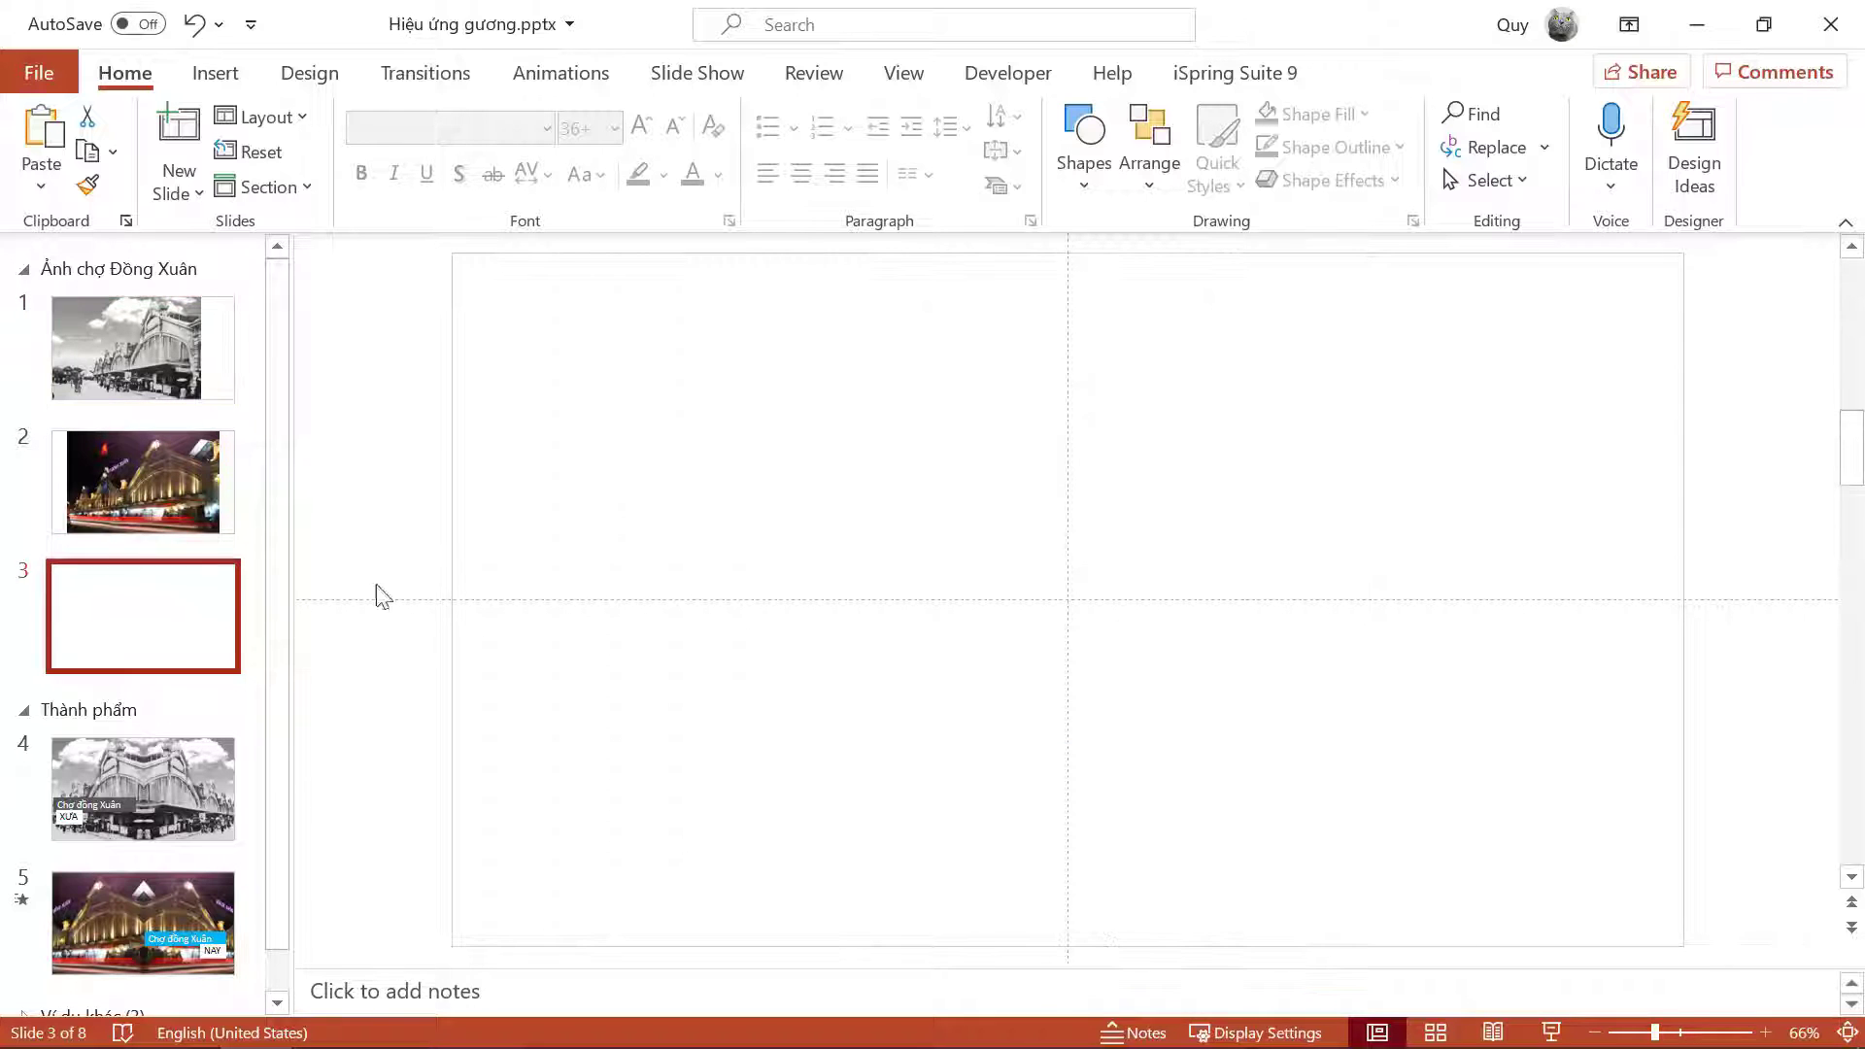
click(933, 396)
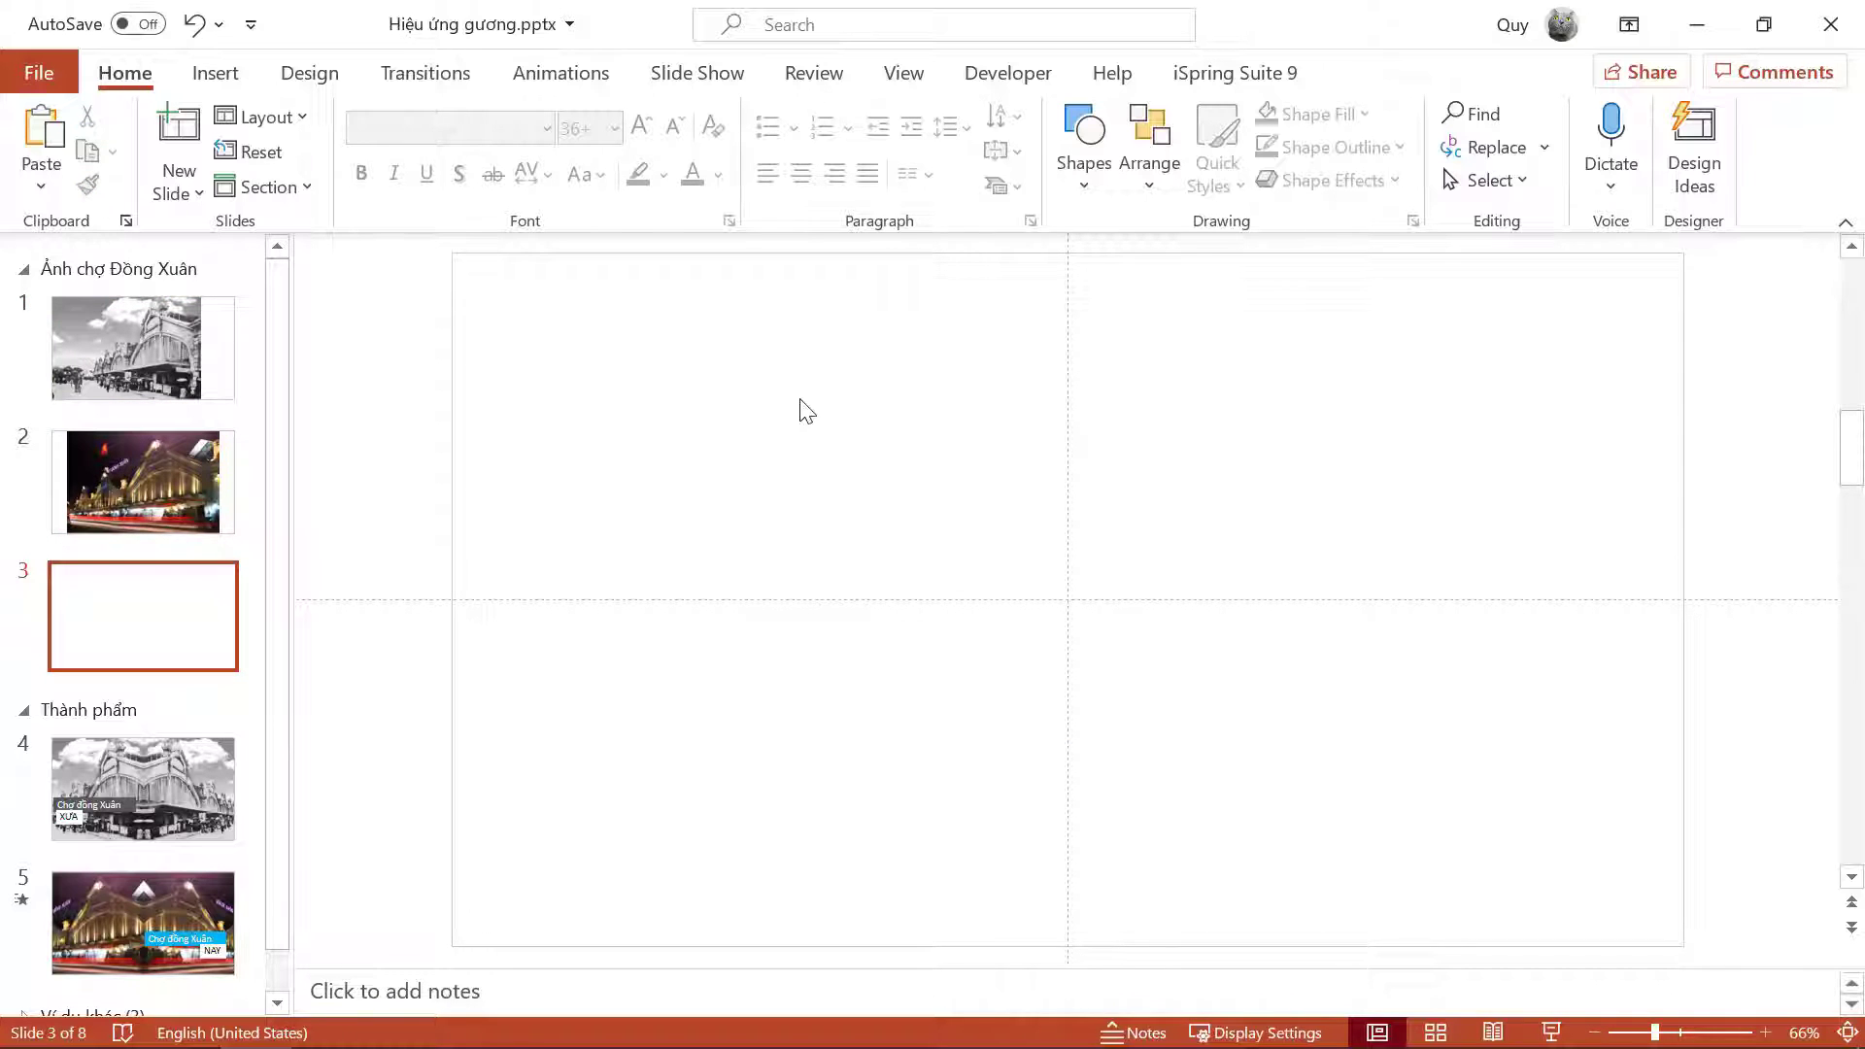
key(ctrl+v)
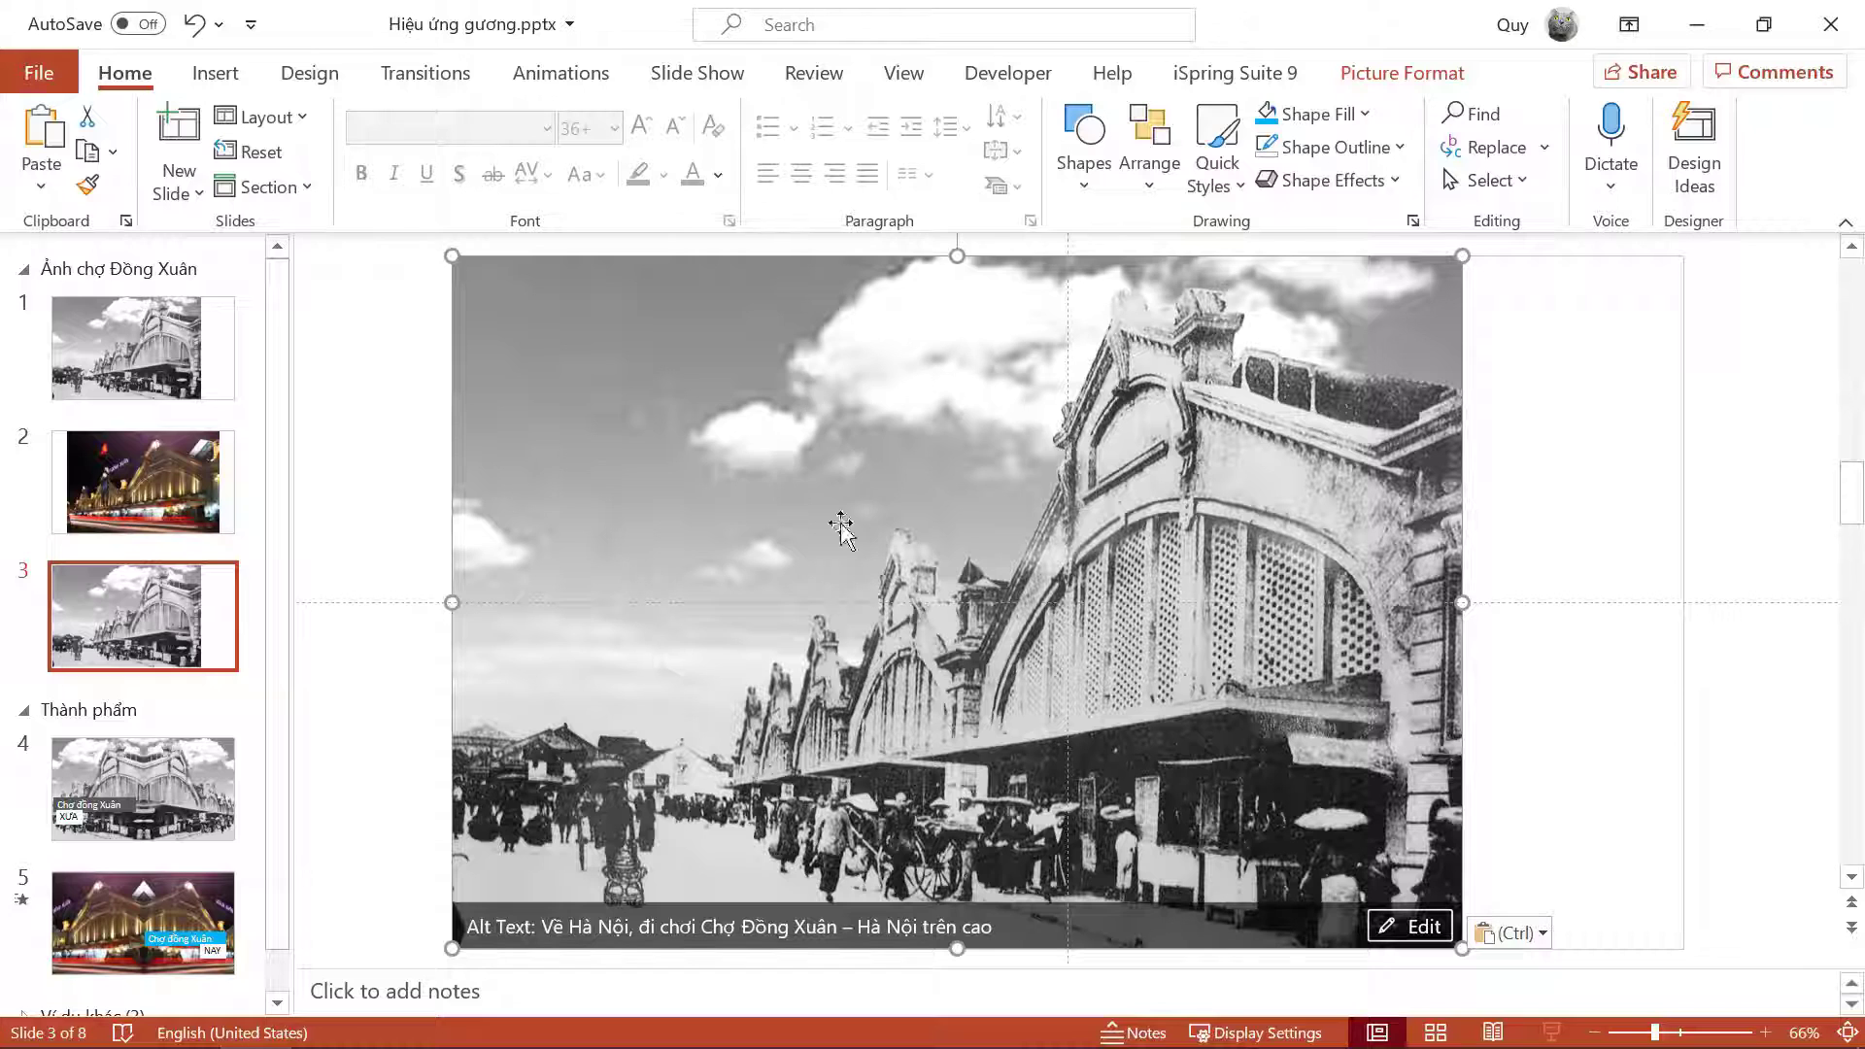
mouse_move(913, 462)
mouse_down()
mouse_move(935, 476)
mouse_move(893, 463)
mouse_up()
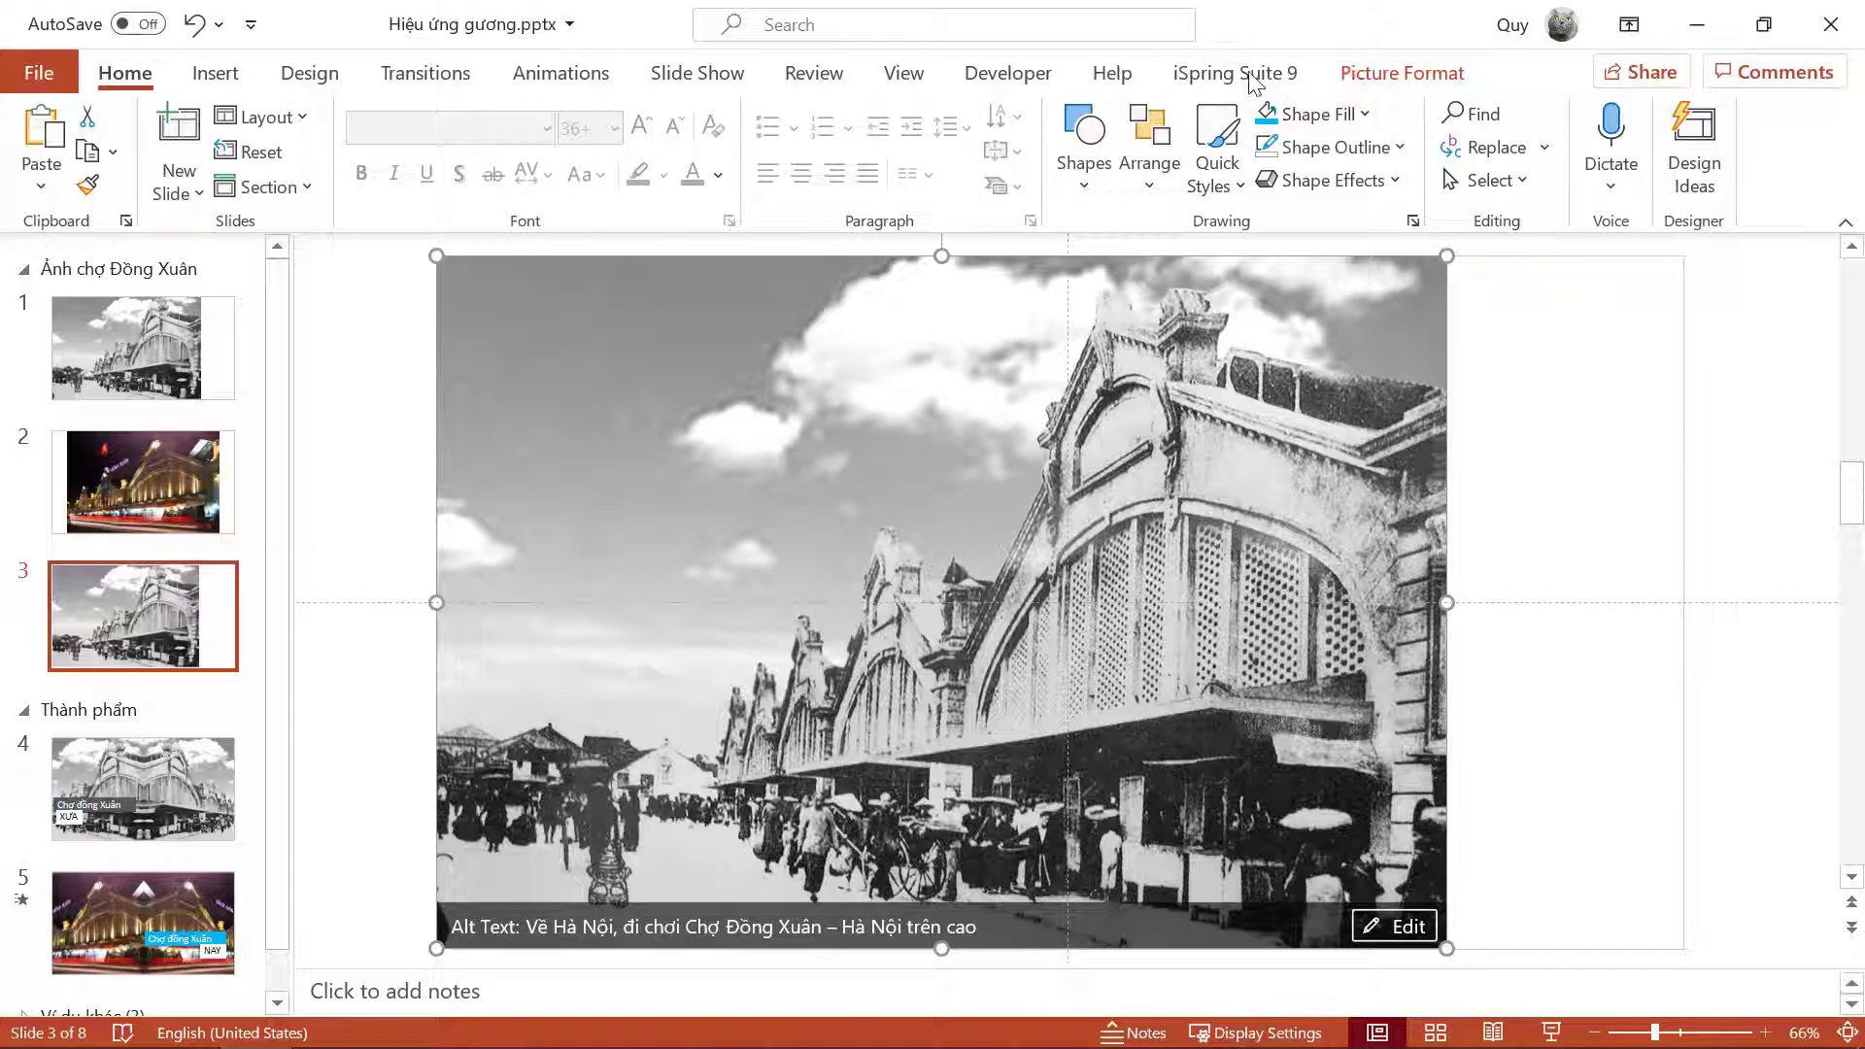
Step: Try cropping the pasted photo to the centre guide, then undo the crop
click(1370, 78)
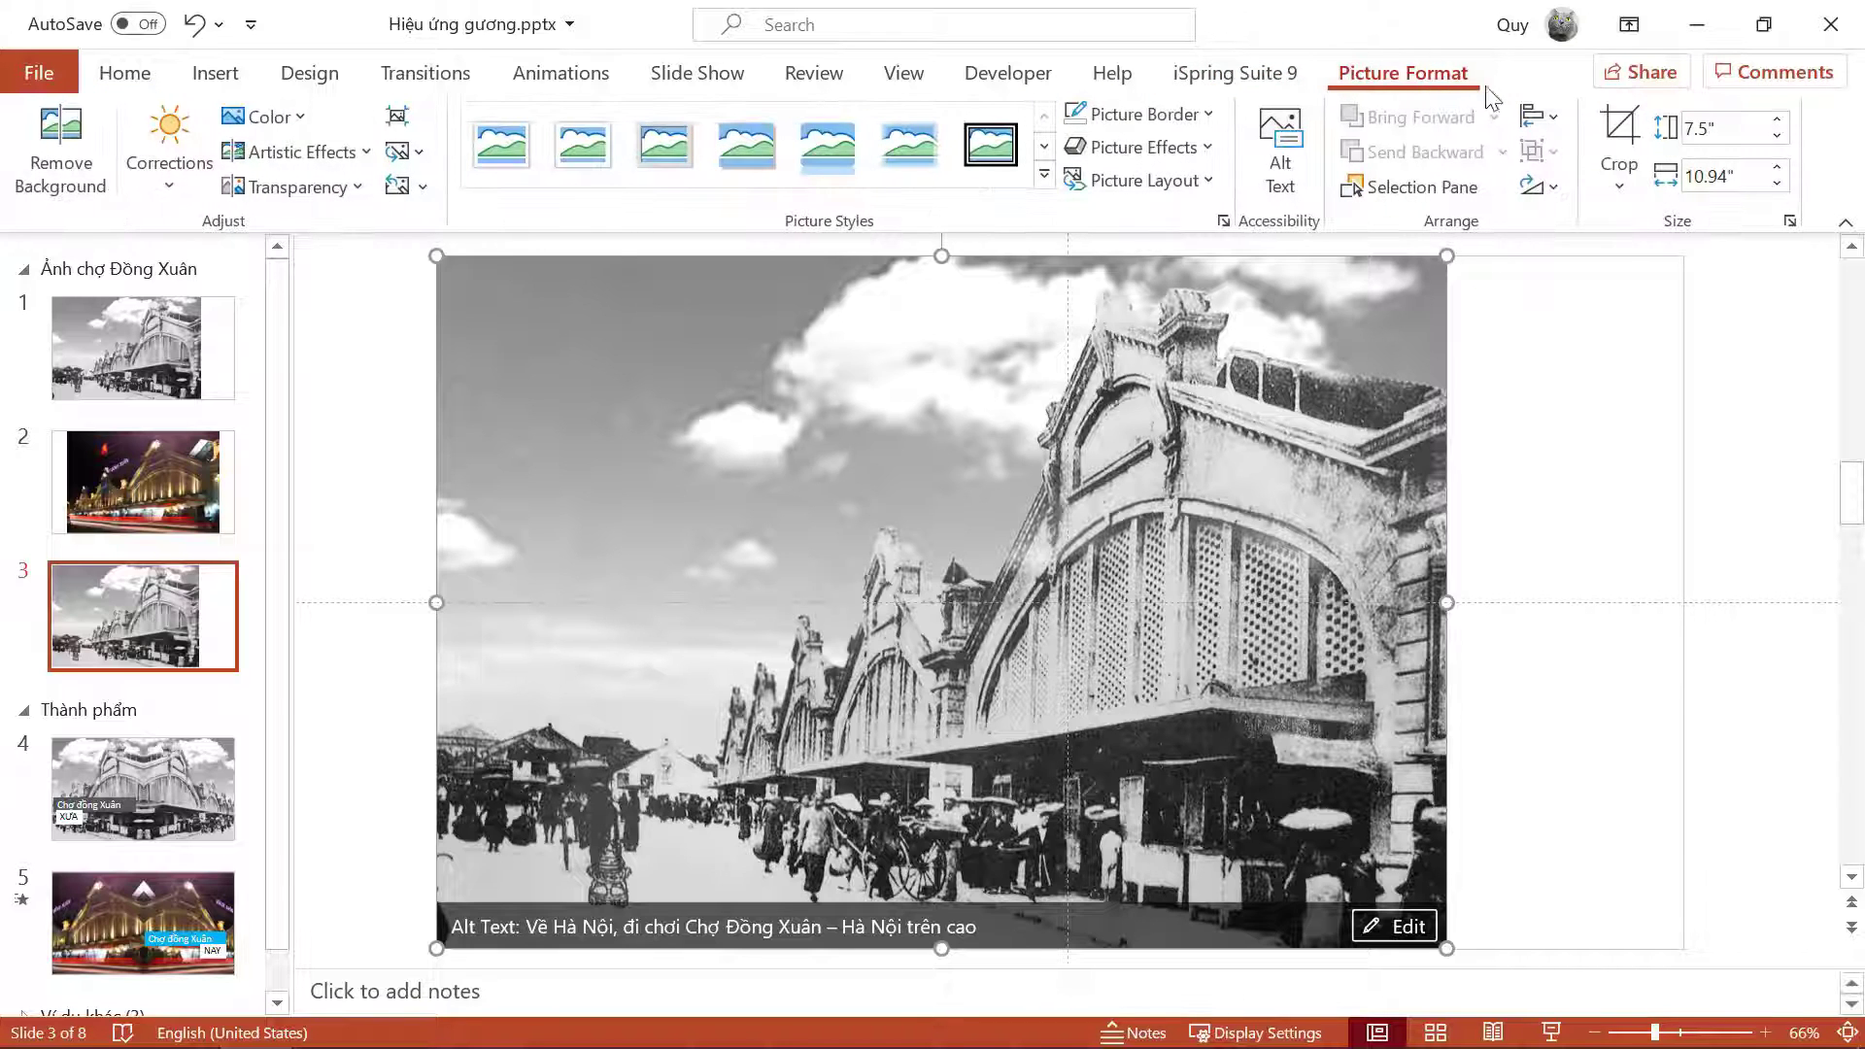
click(1620, 136)
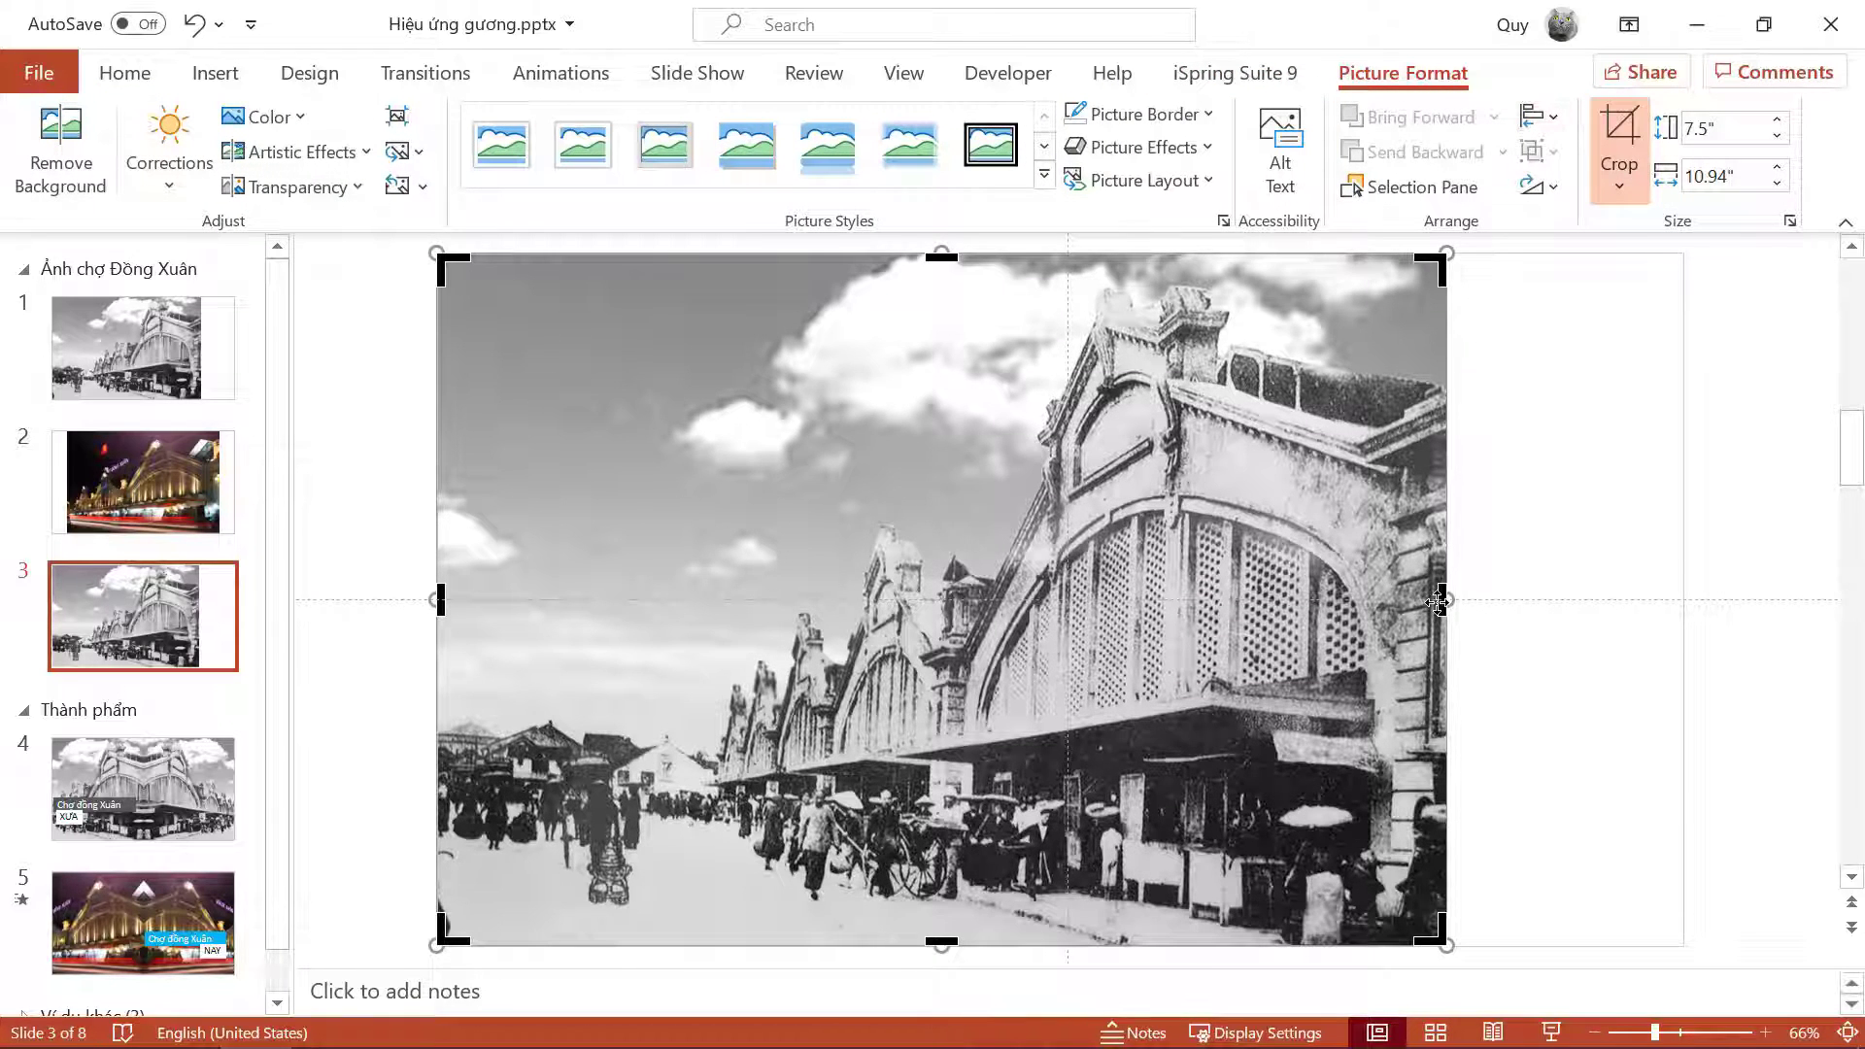
drag(1442, 602, 1066, 626)
mouse_move(437, 593)
mouse_down()
mouse_move(495, 593)
mouse_move(453, 589)
mouse_up()
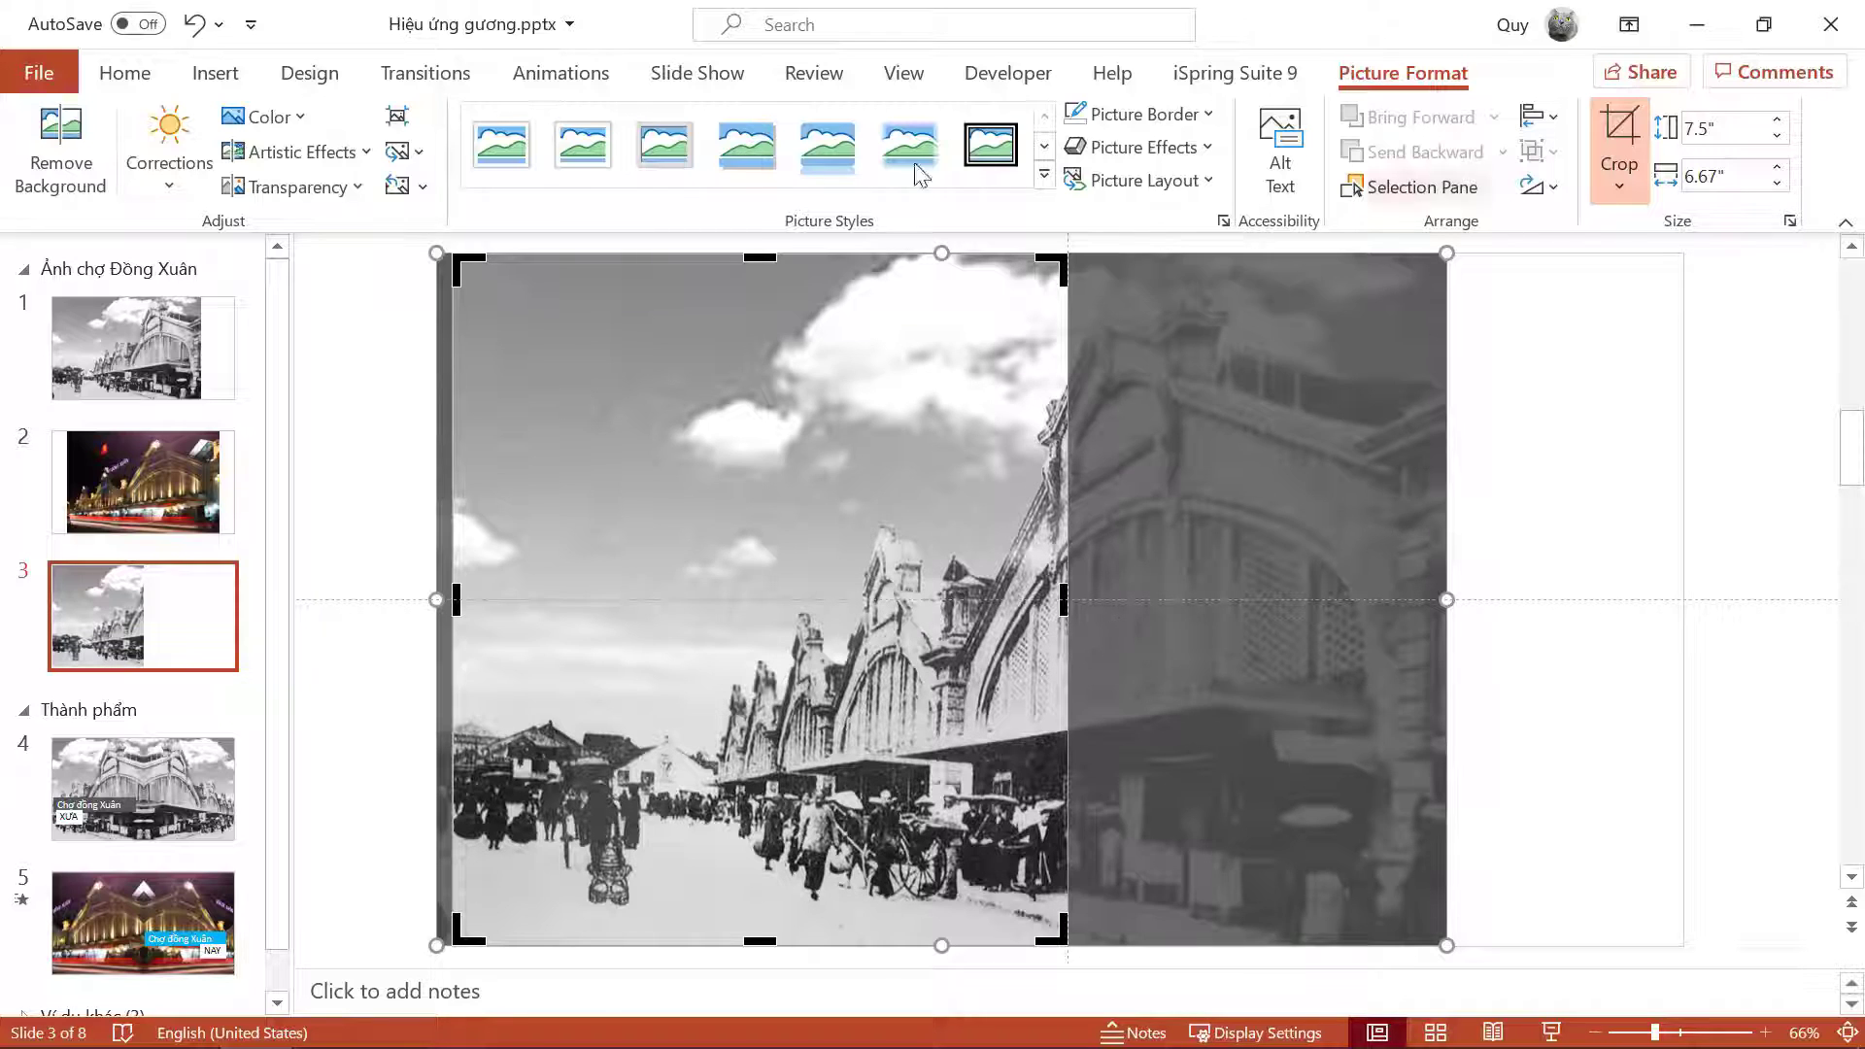
key(Escape)
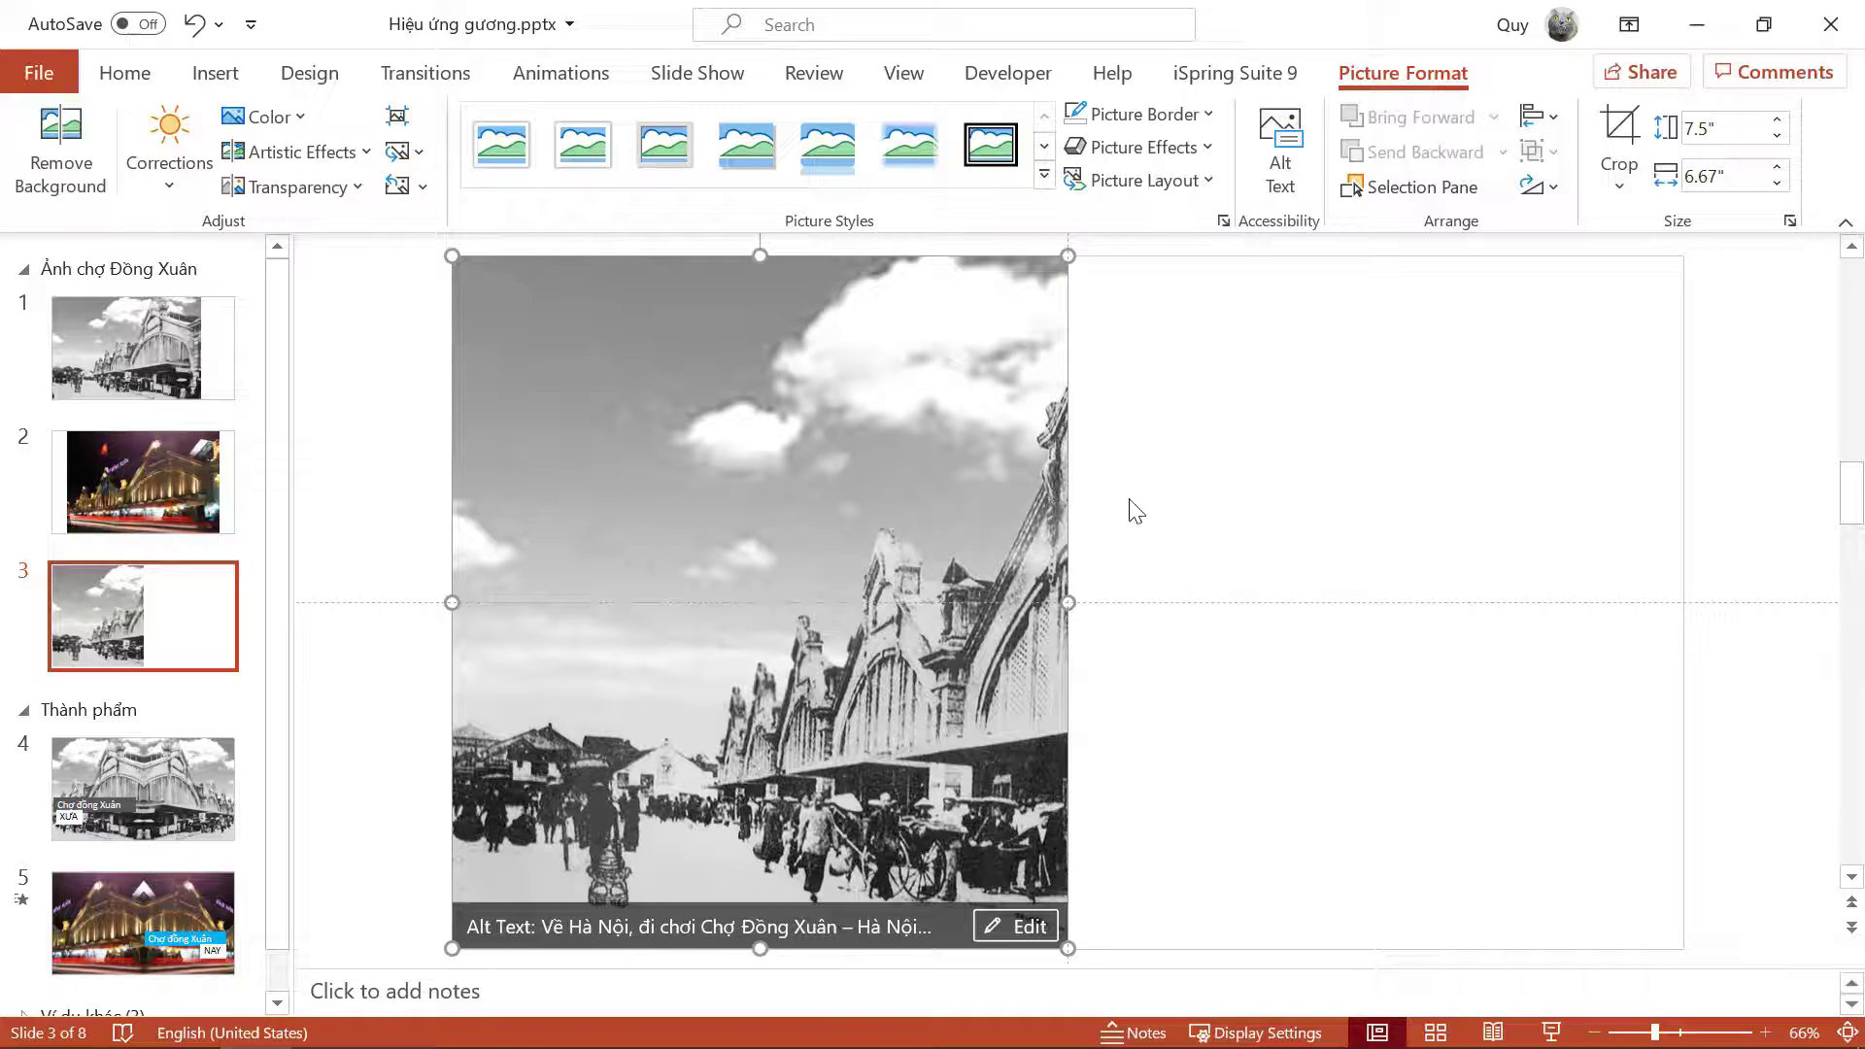
click(1551, 512)
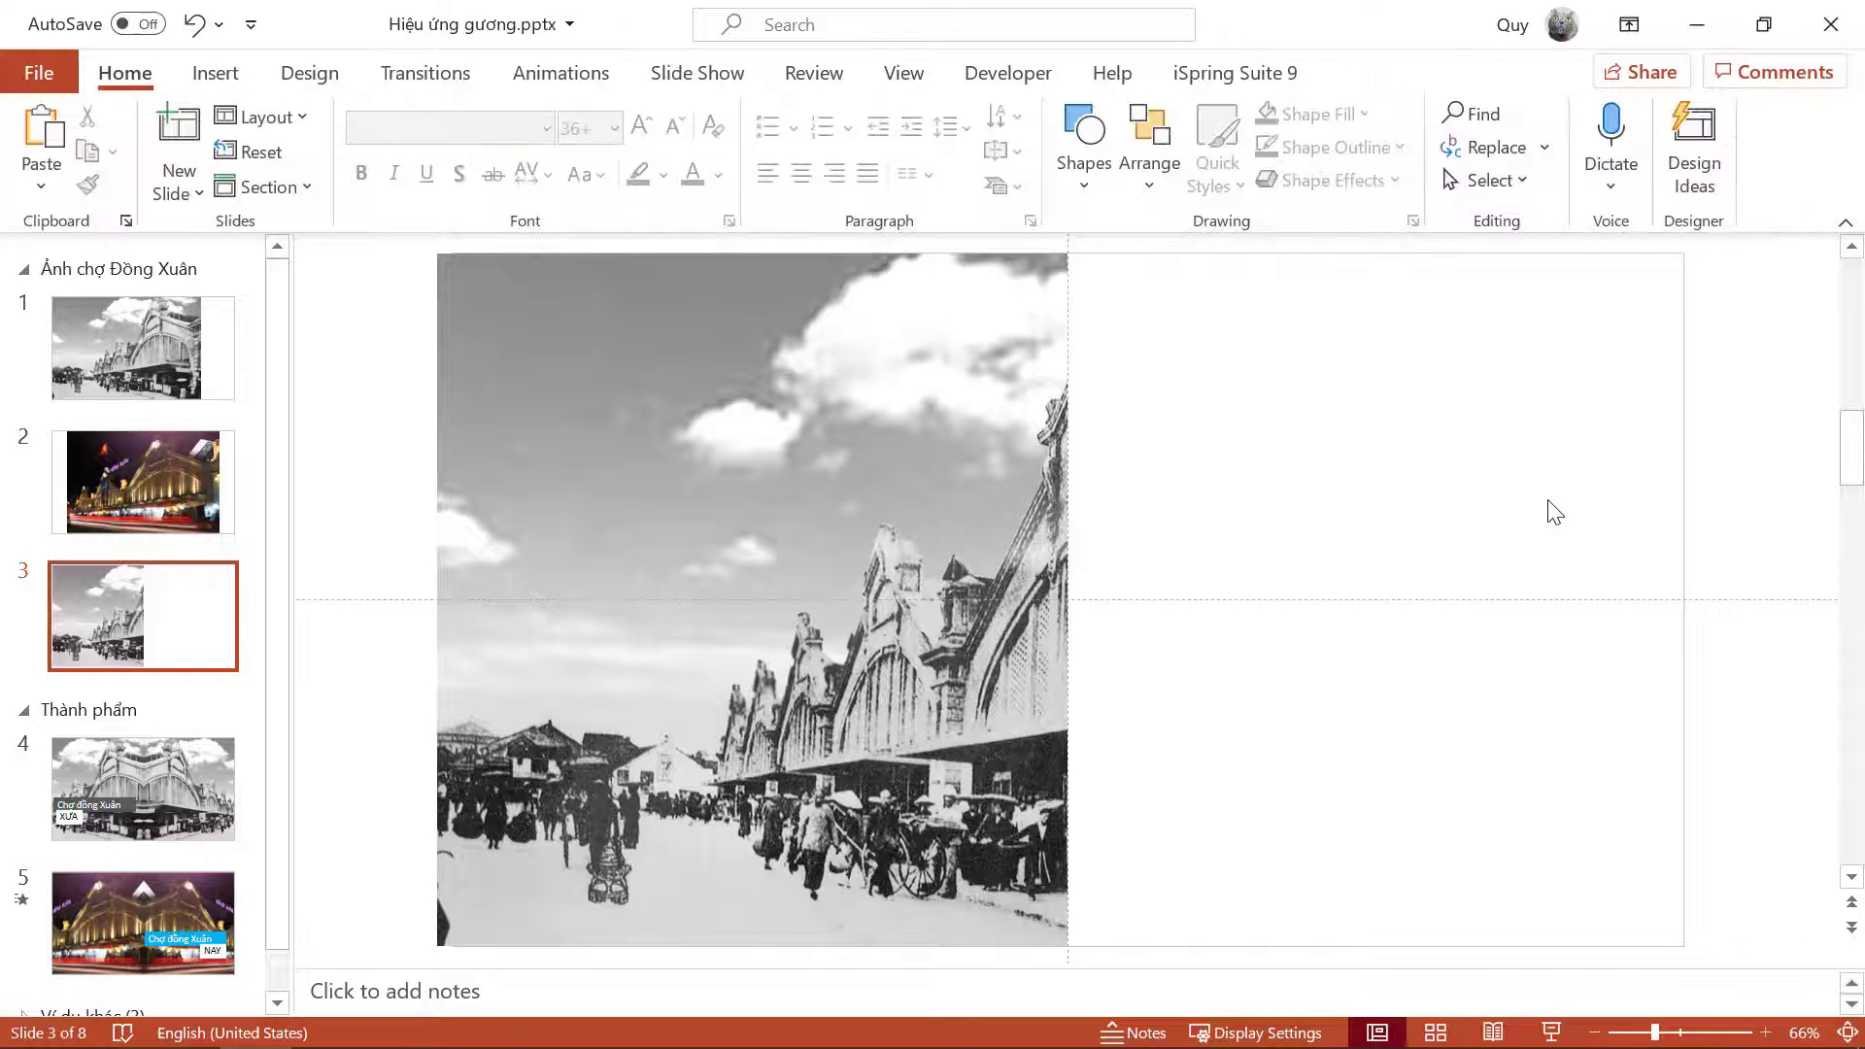
key(ctrl+z)
key(ctrl+z)
key(ctrl+z)
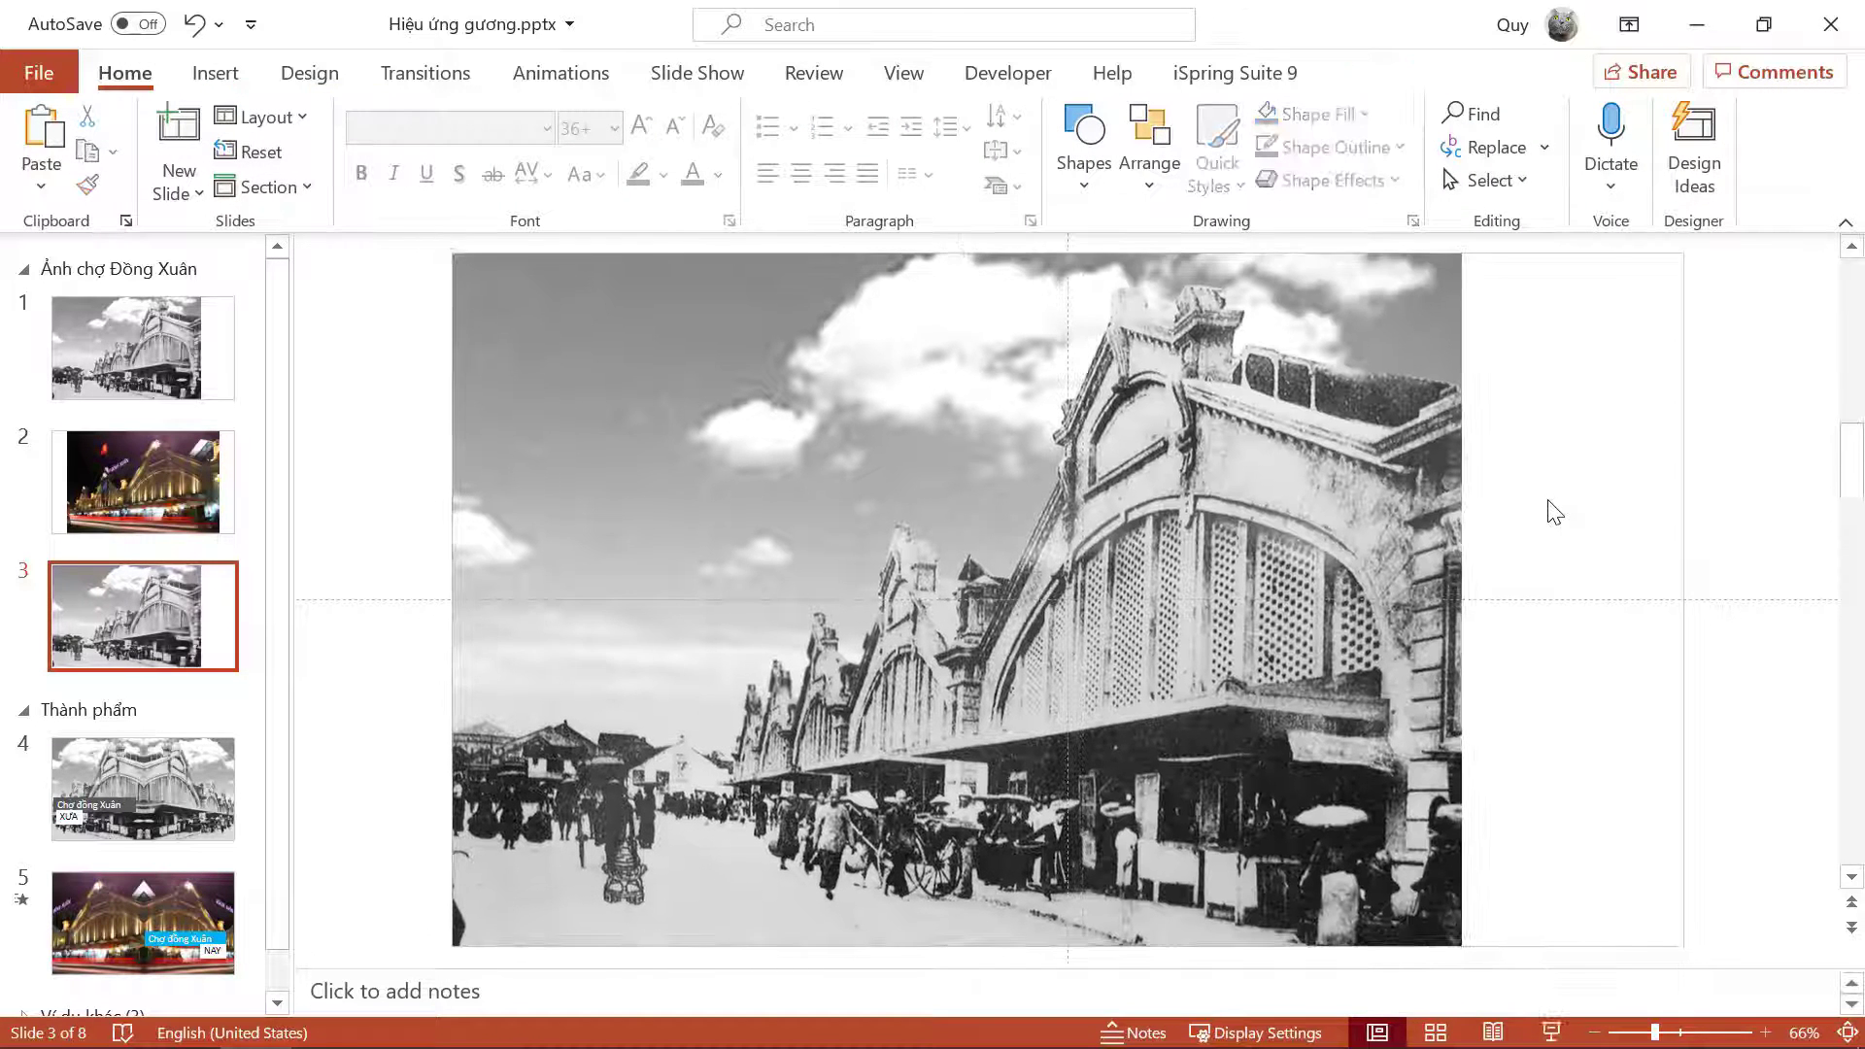
key(ctrl+z)
Step: Crop the old photo's right edge to the centre guide and reposition the building inside the frame
mouse_move(740, 462)
mouse_down()
mouse_move(860, 461)
mouse_move(720, 473)
mouse_up()
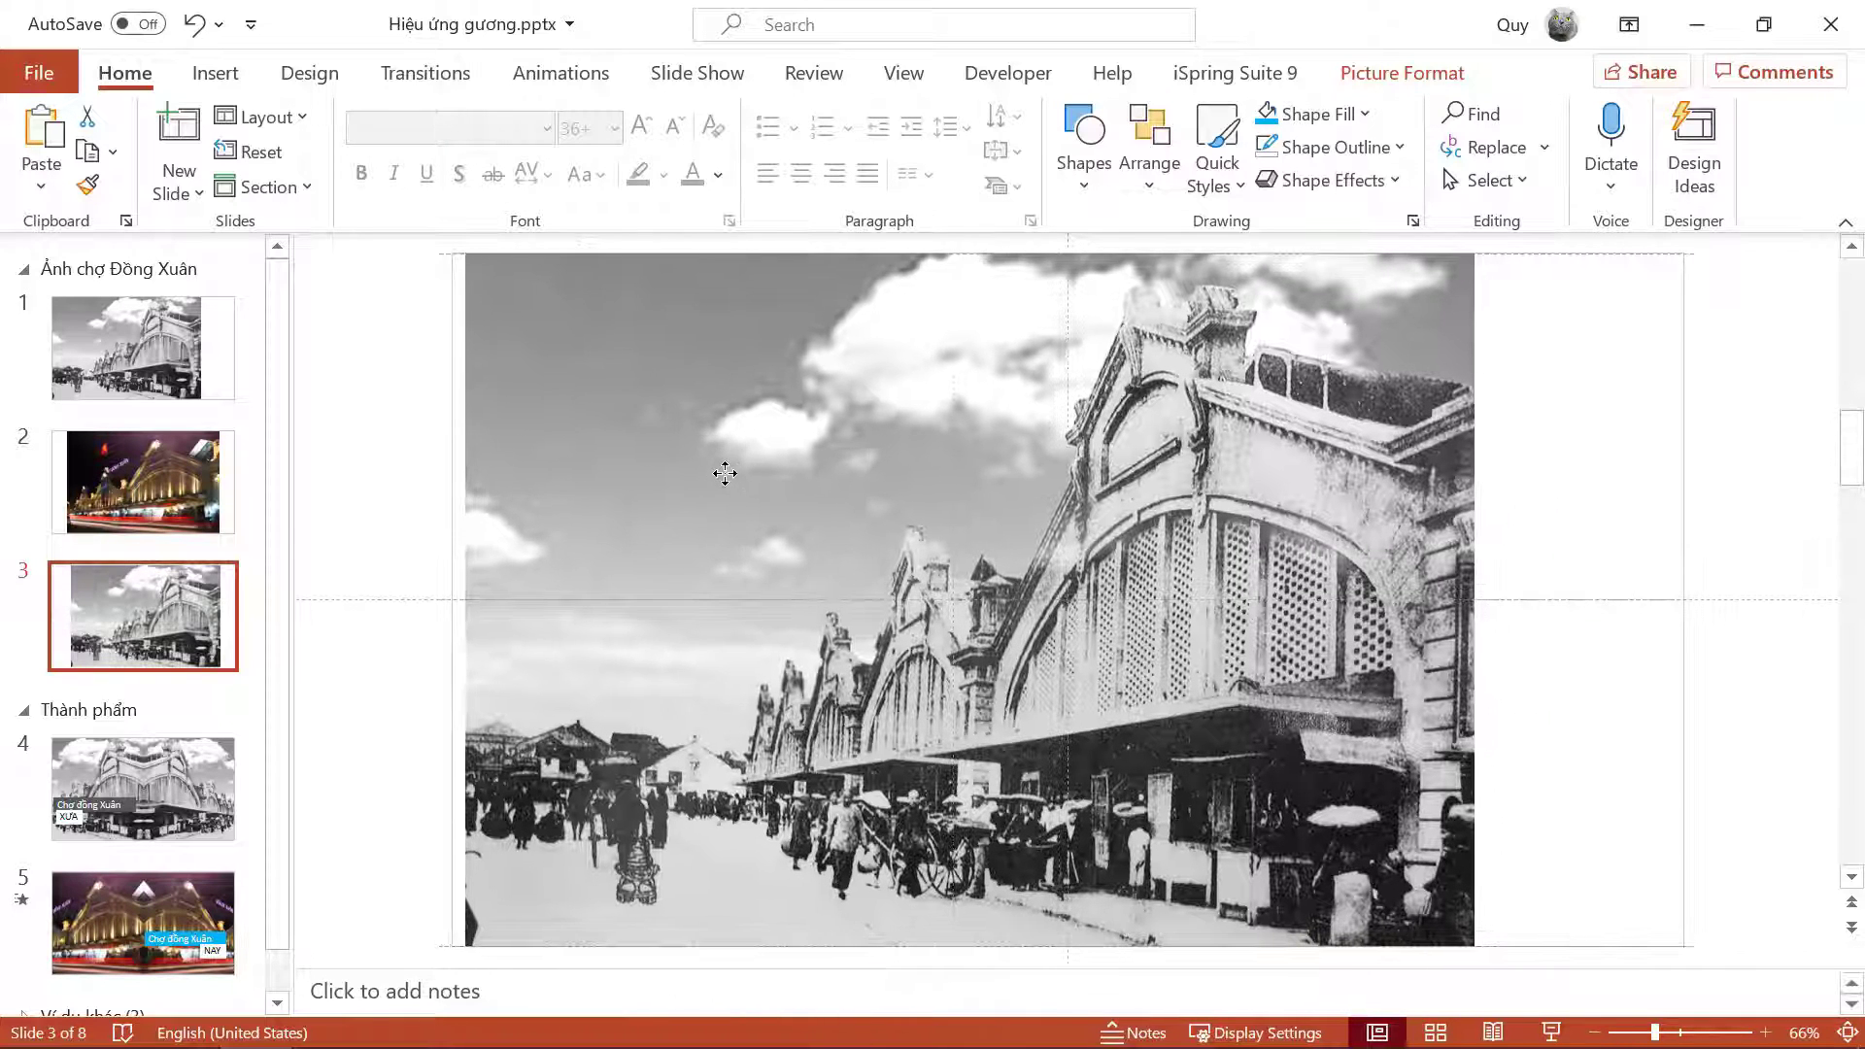
drag(719, 473, 709, 473)
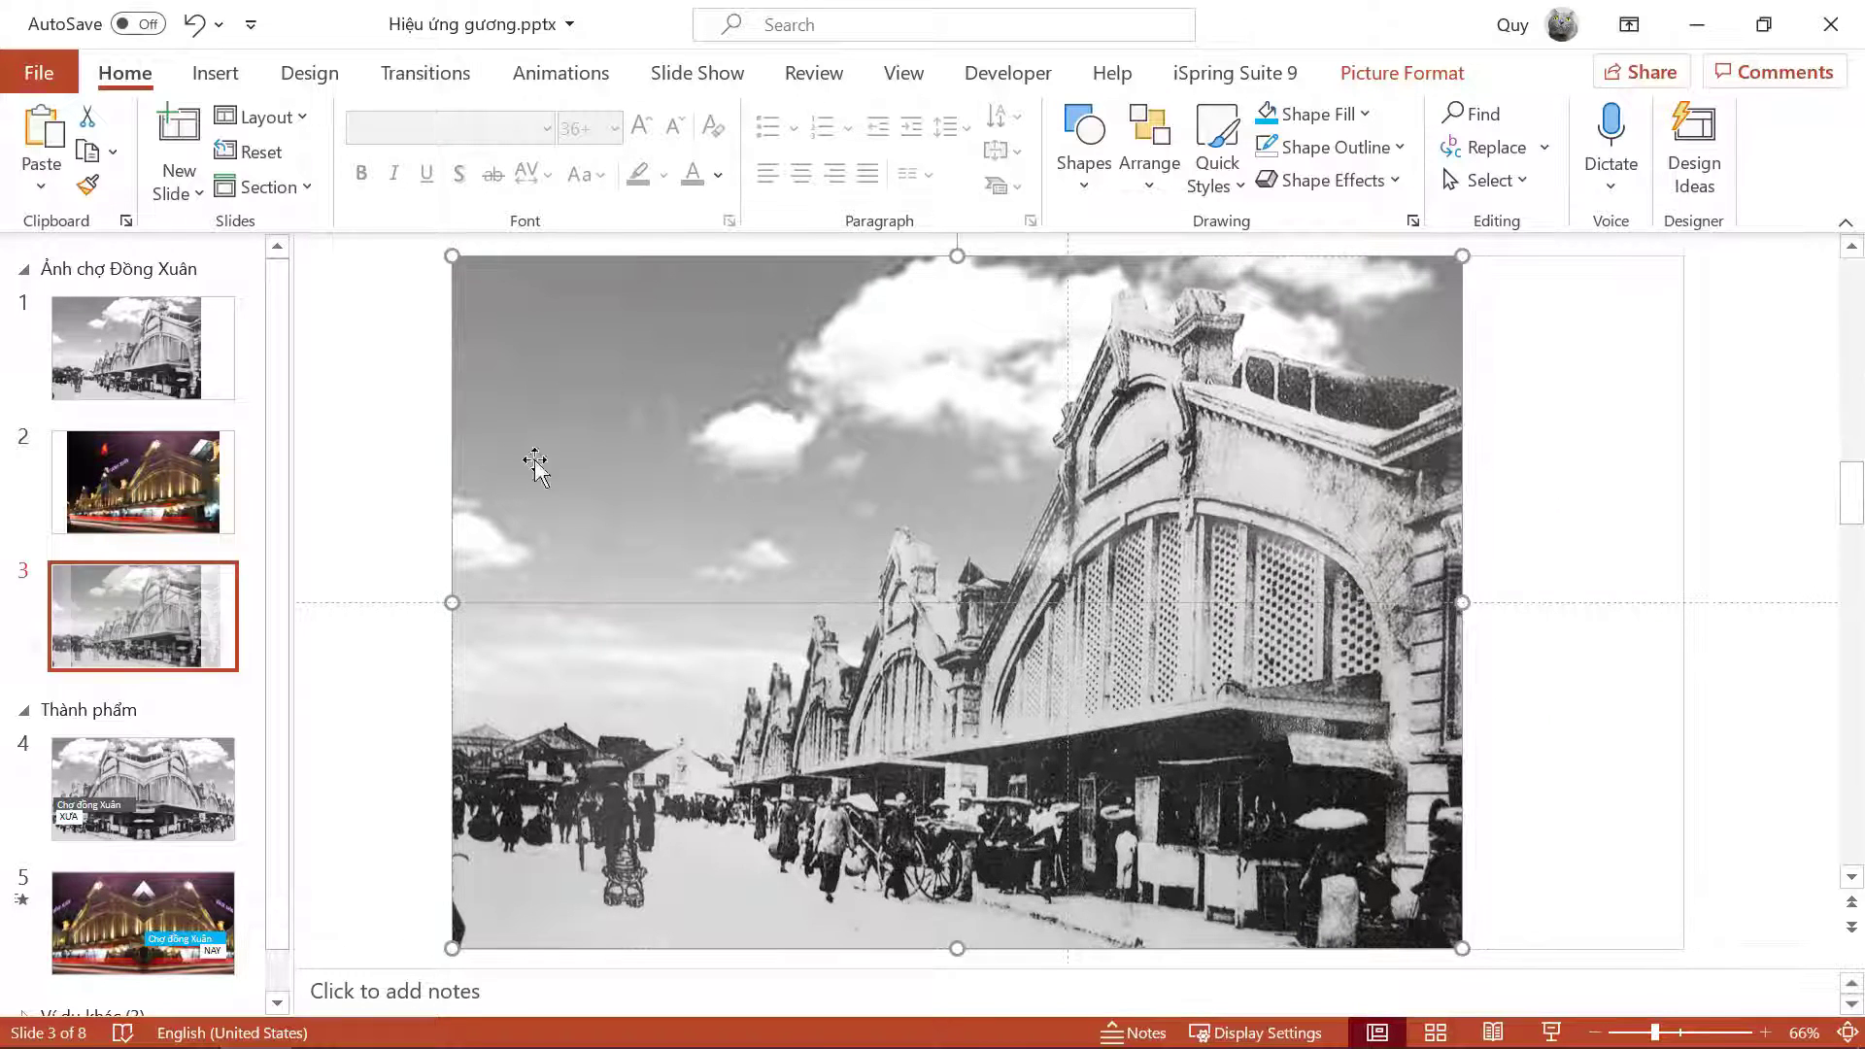
click(1384, 78)
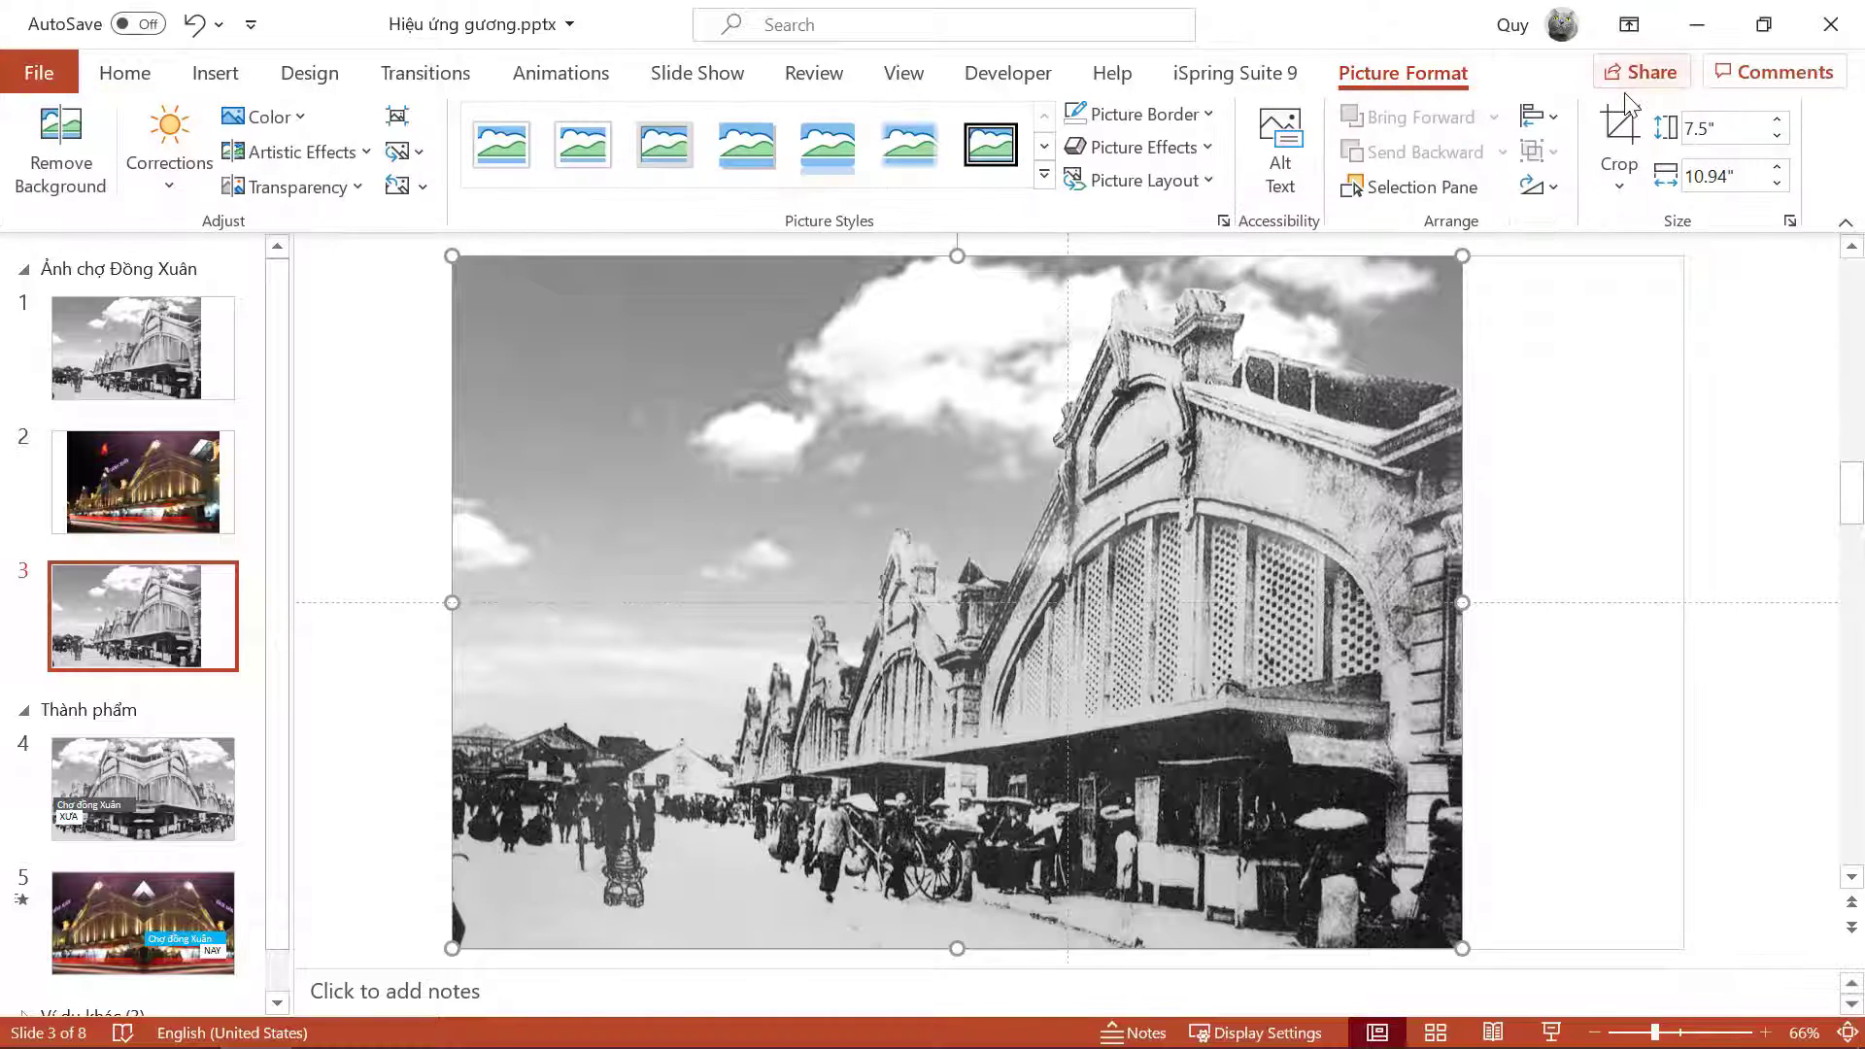
click(1619, 126)
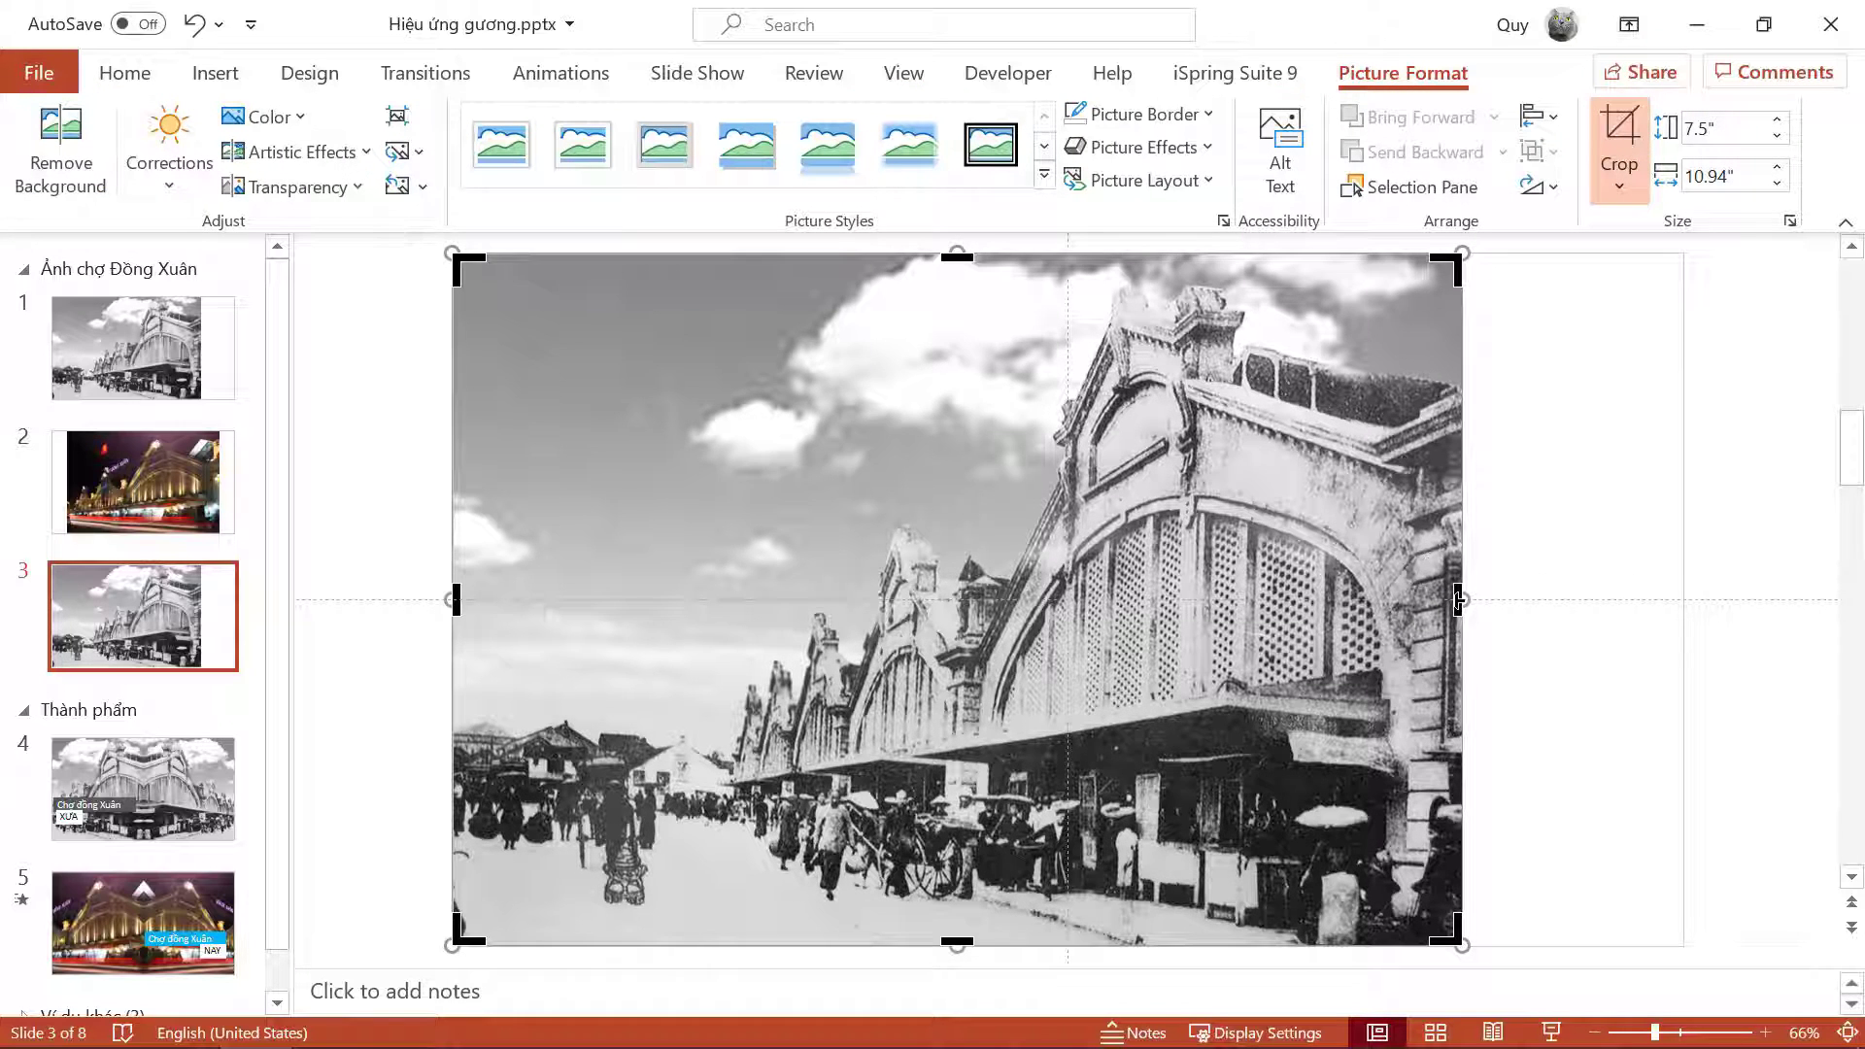
drag(1459, 600, 1068, 599)
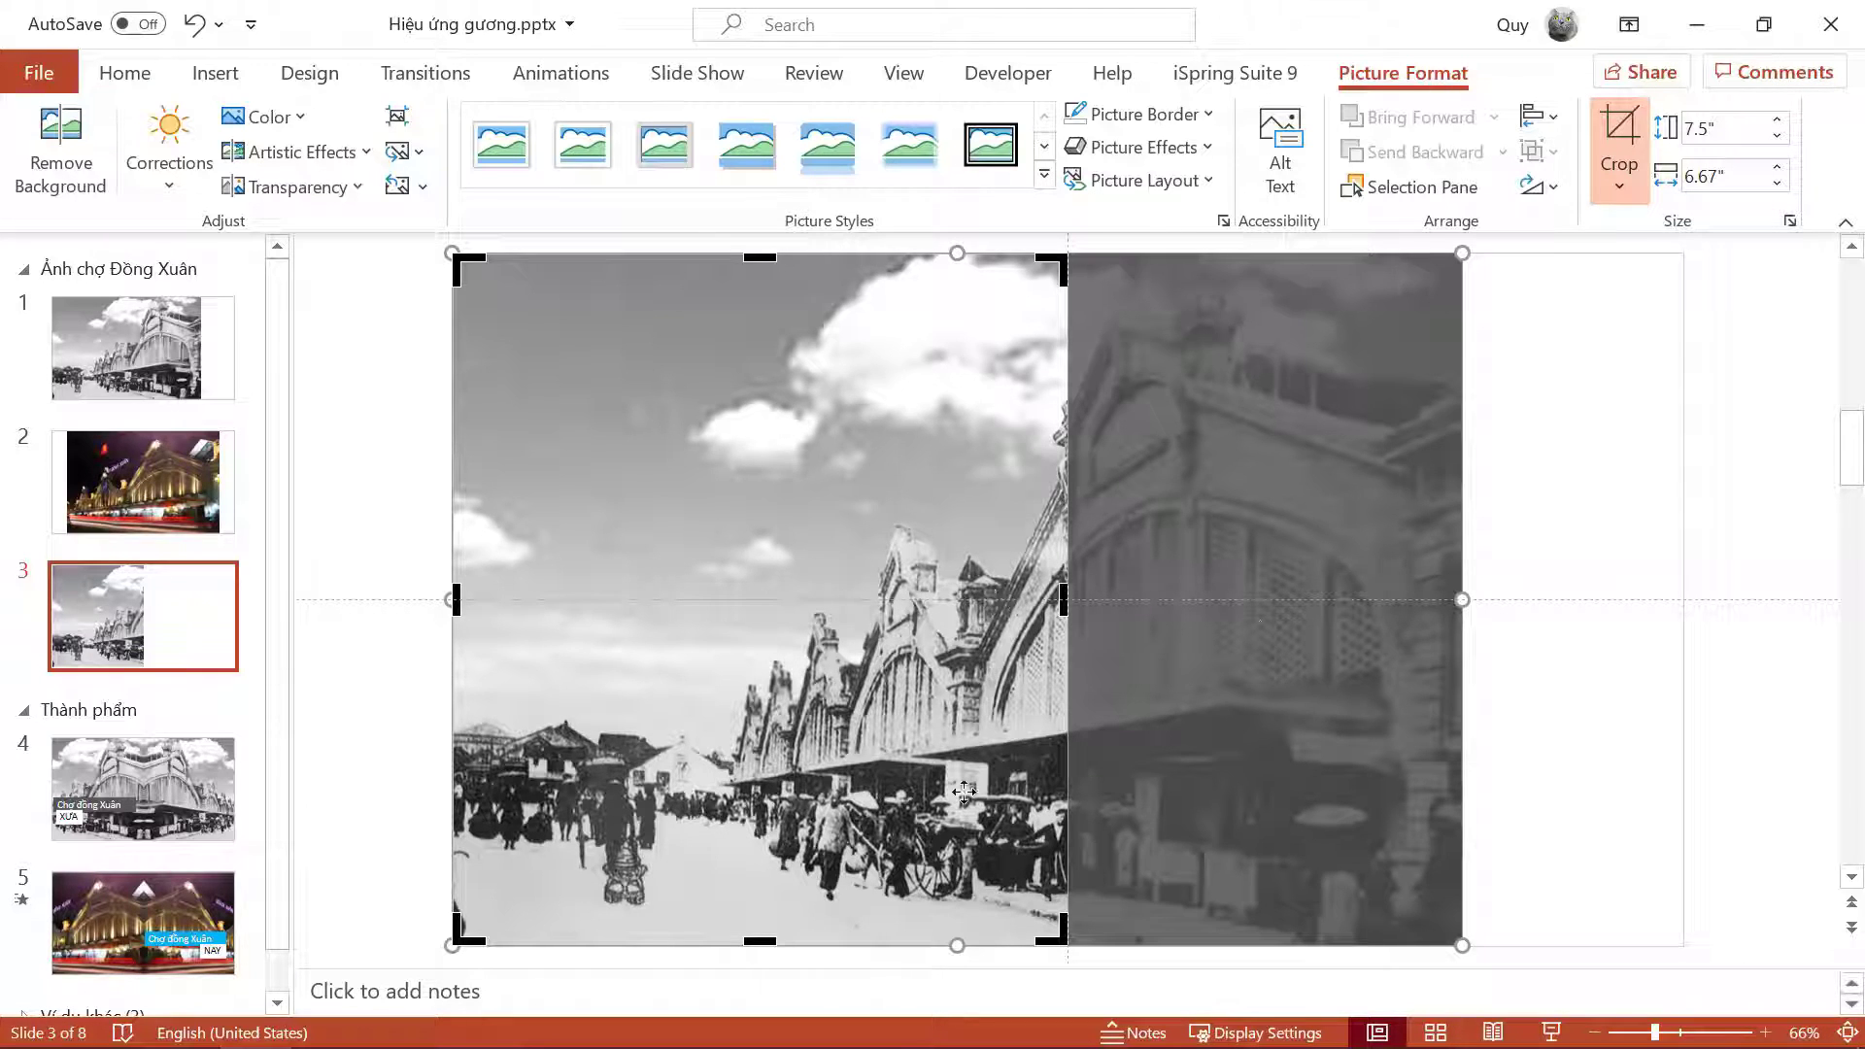
mouse_move(904, 622)
mouse_down()
mouse_move(795, 624)
mouse_move(918, 622)
mouse_move(807, 613)
mouse_up()
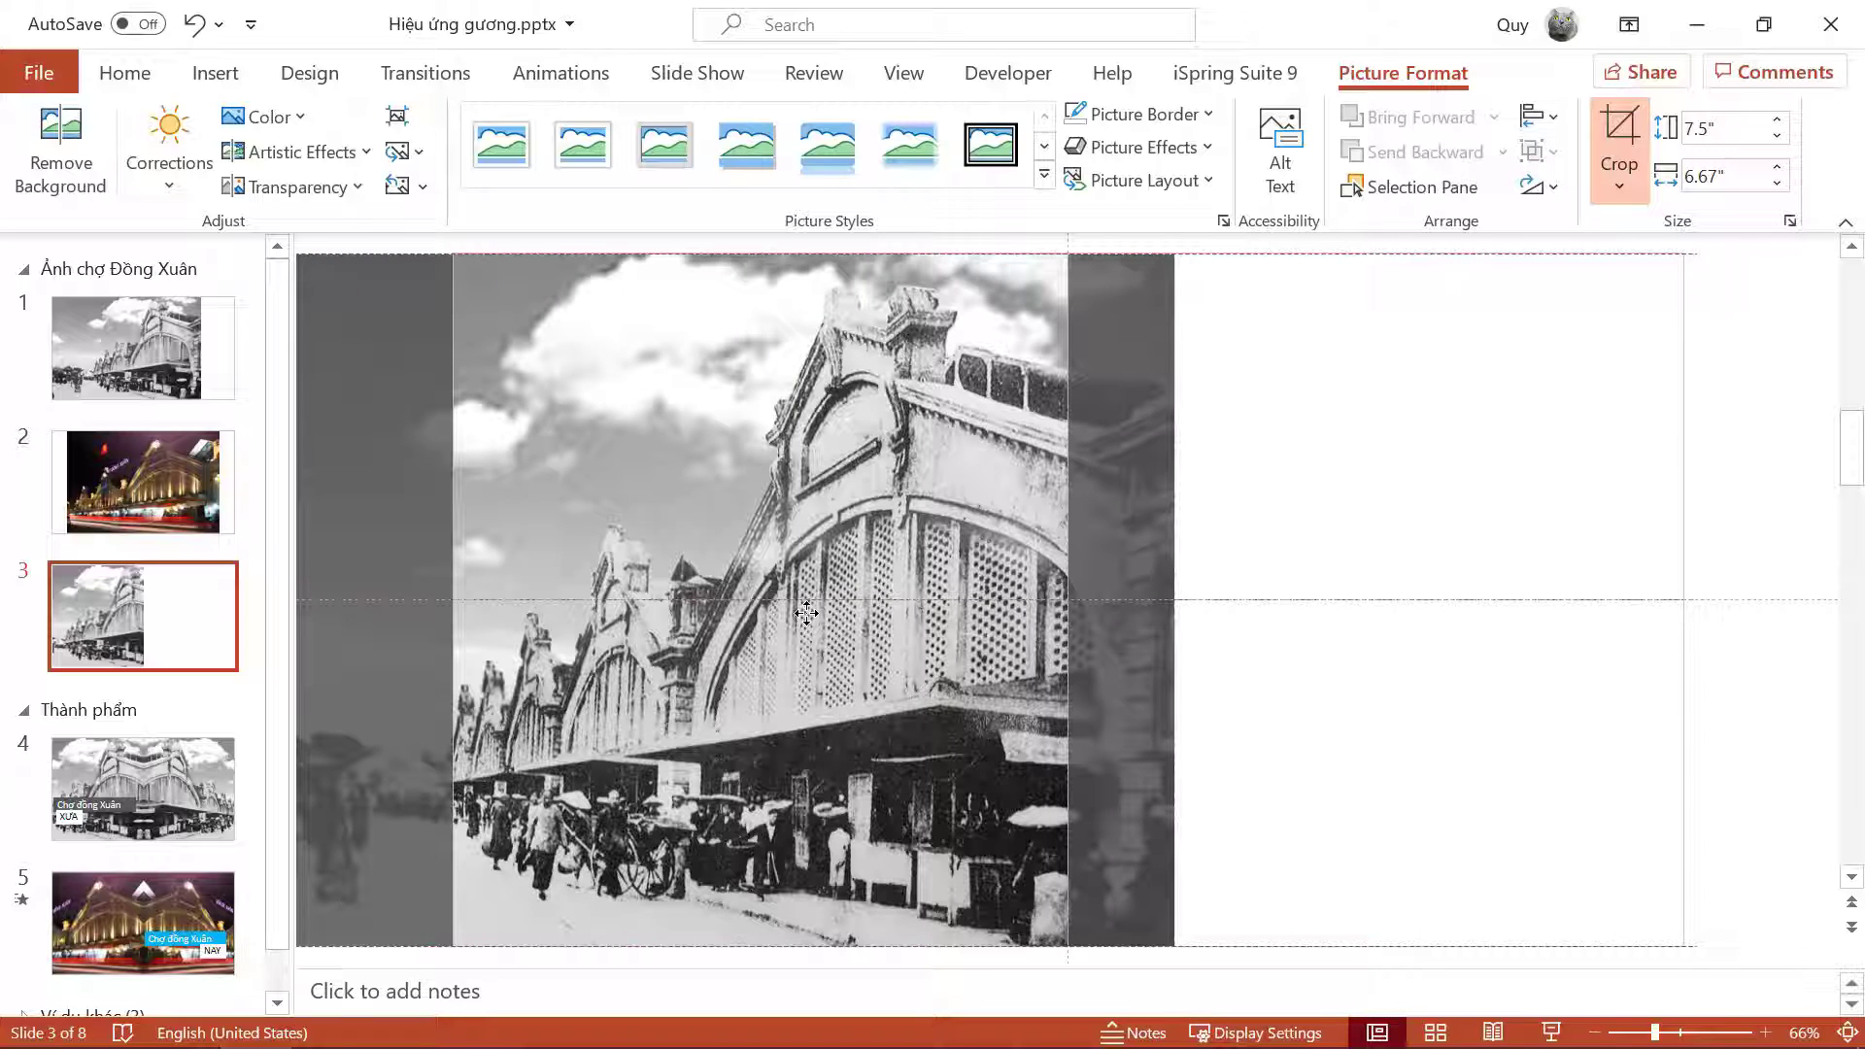
drag(806, 613, 835, 556)
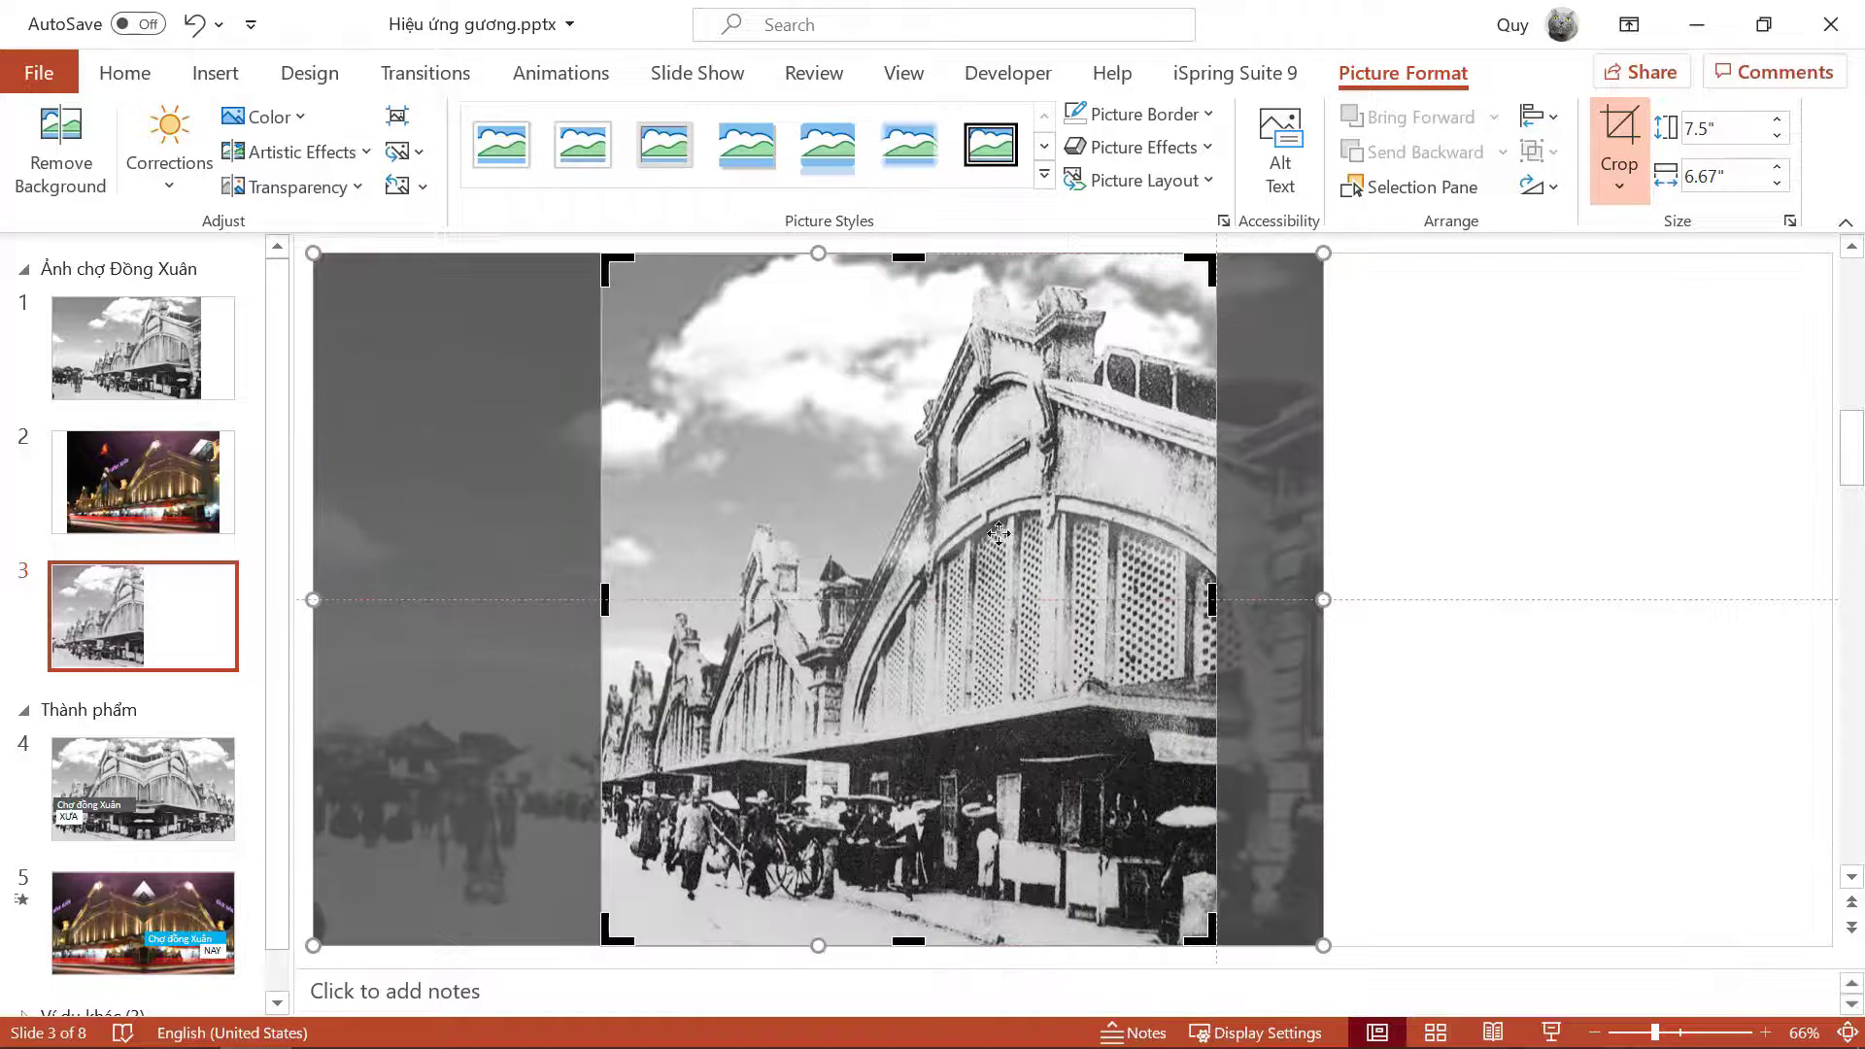
click(1604, 478)
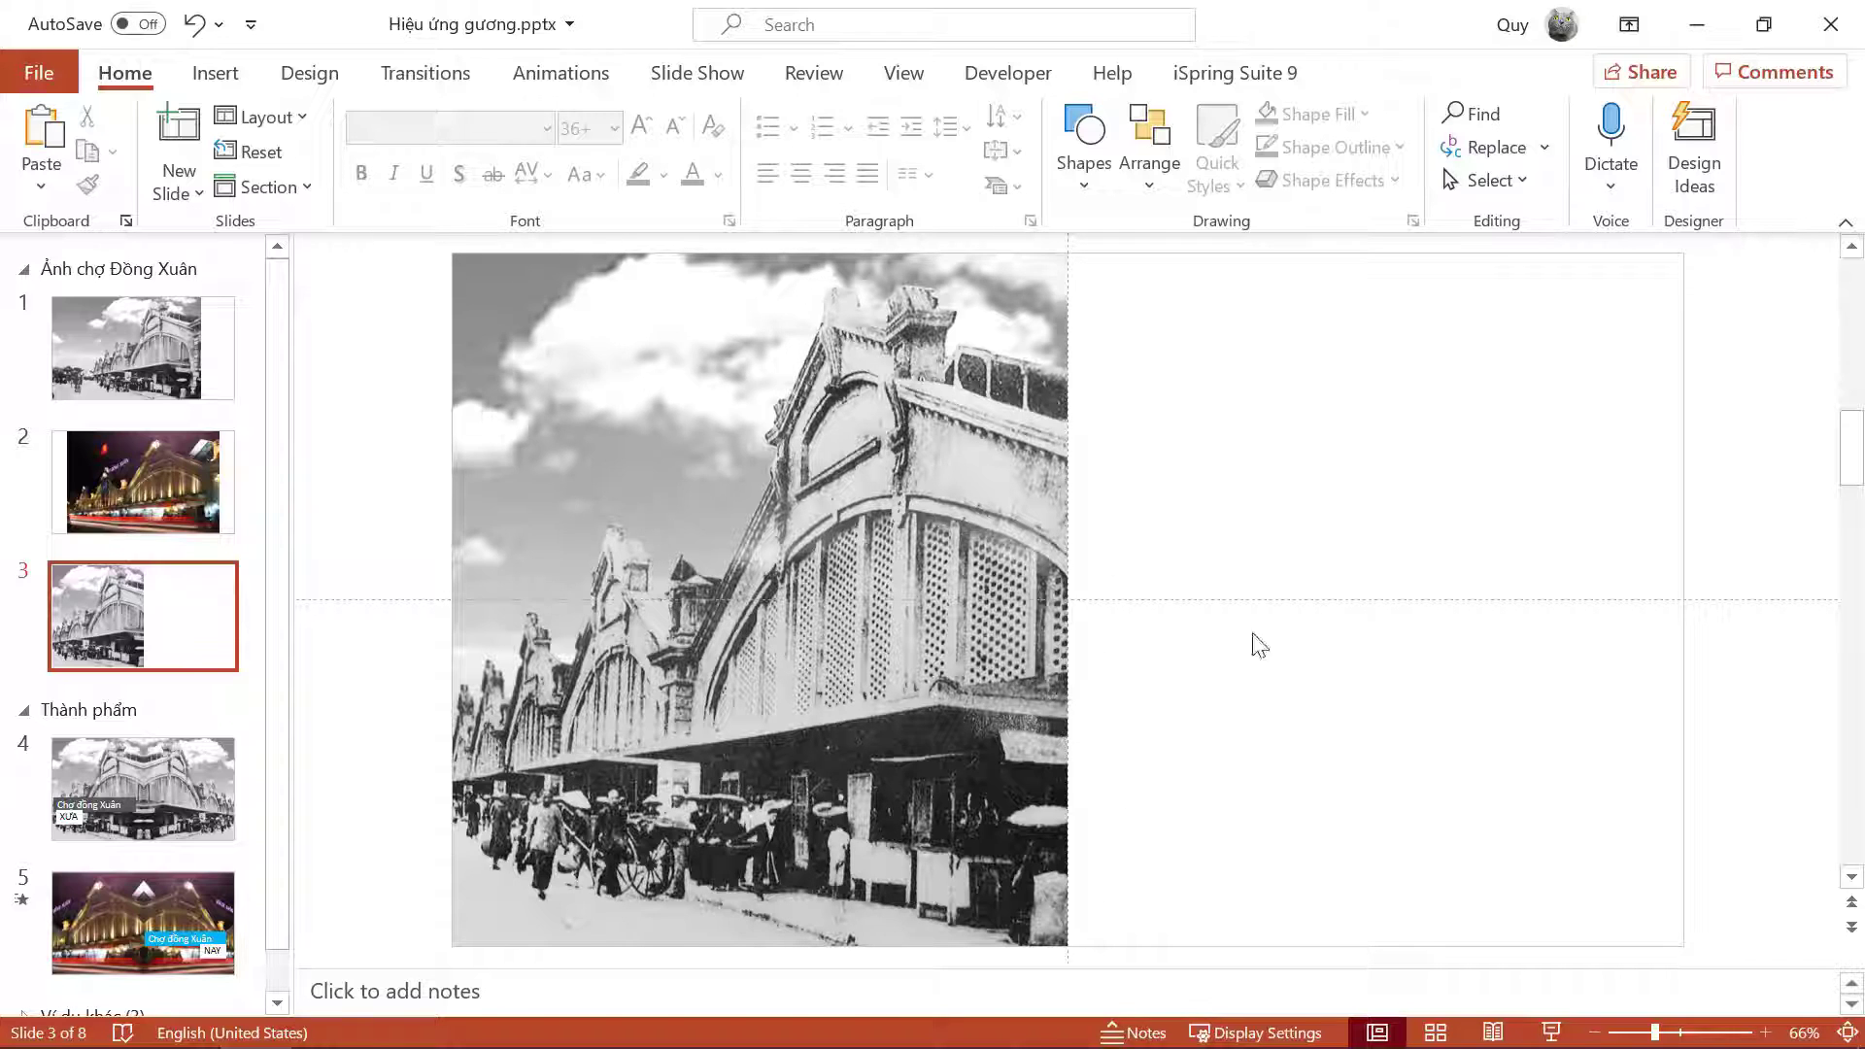
Step: Copy the night market photo from slide 2 and paste it onto slide 3, shifted right
click(146, 481)
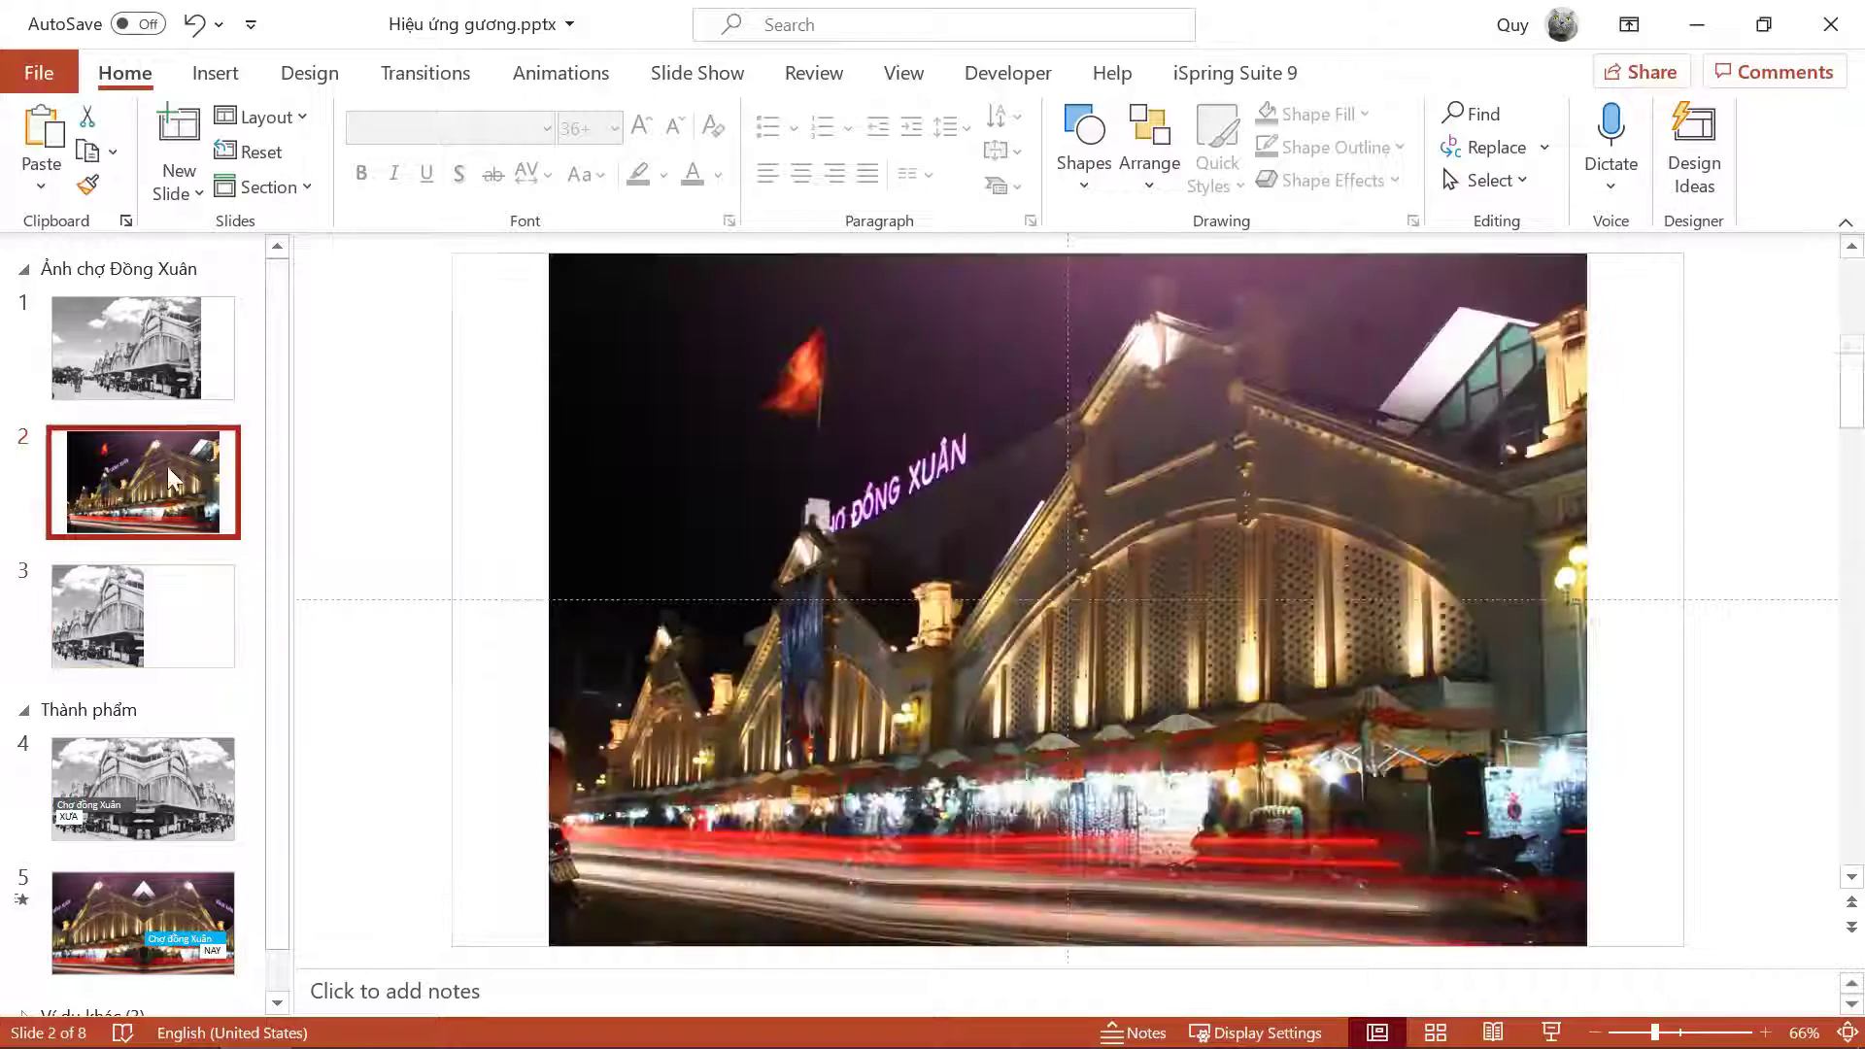
right_click(970, 401)
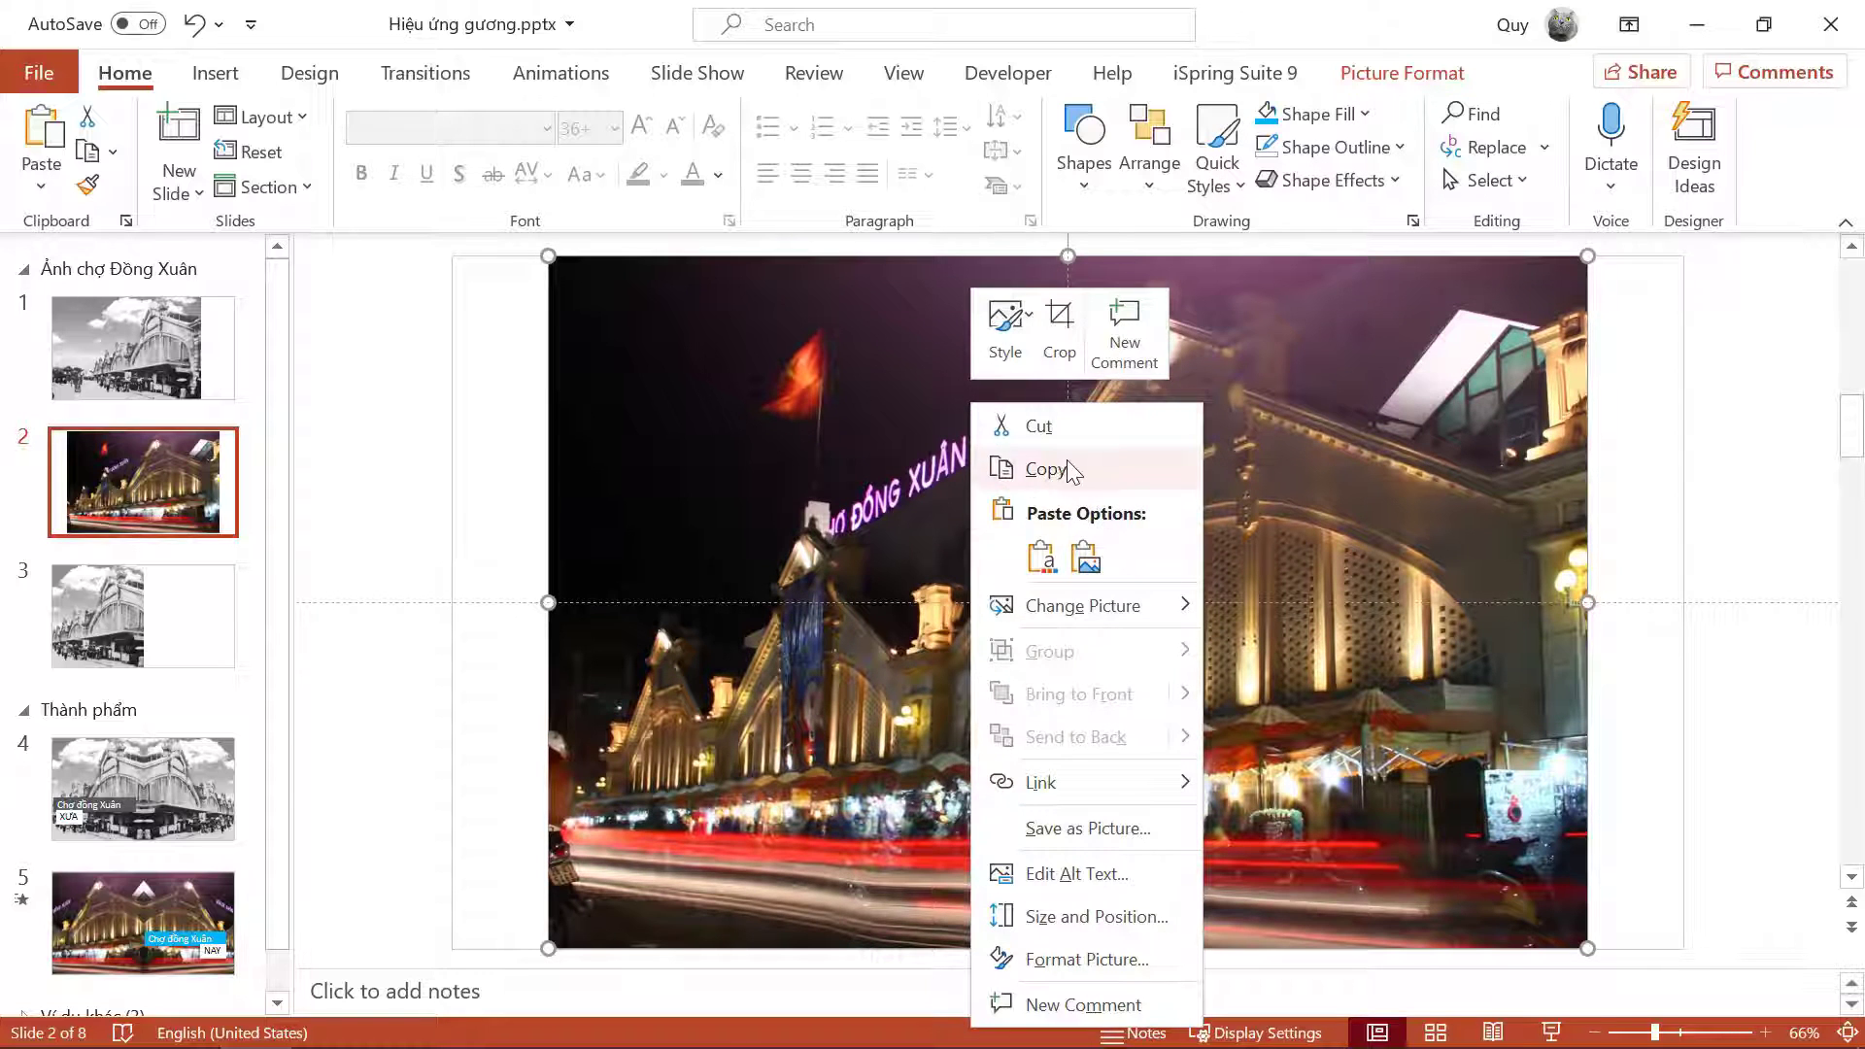
click(1067, 460)
click(68, 660)
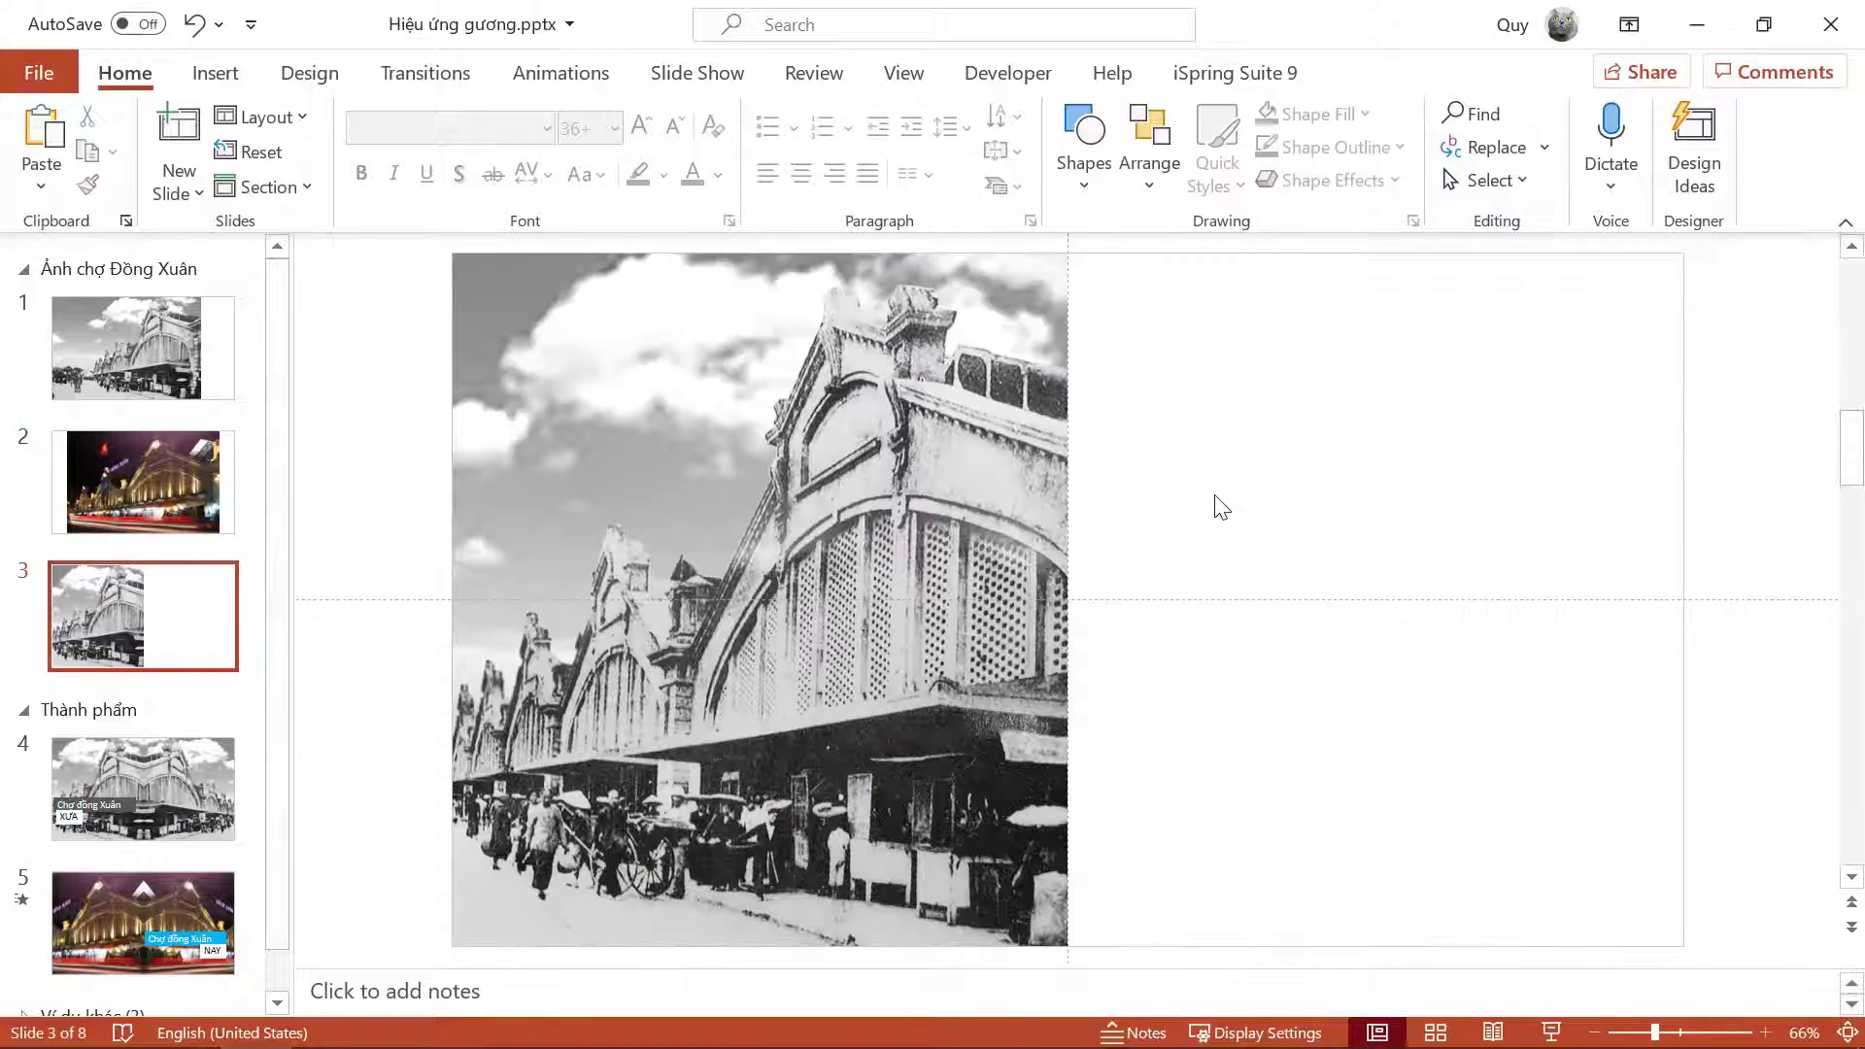
key(ctrl+v)
drag(1260, 473, 1364, 464)
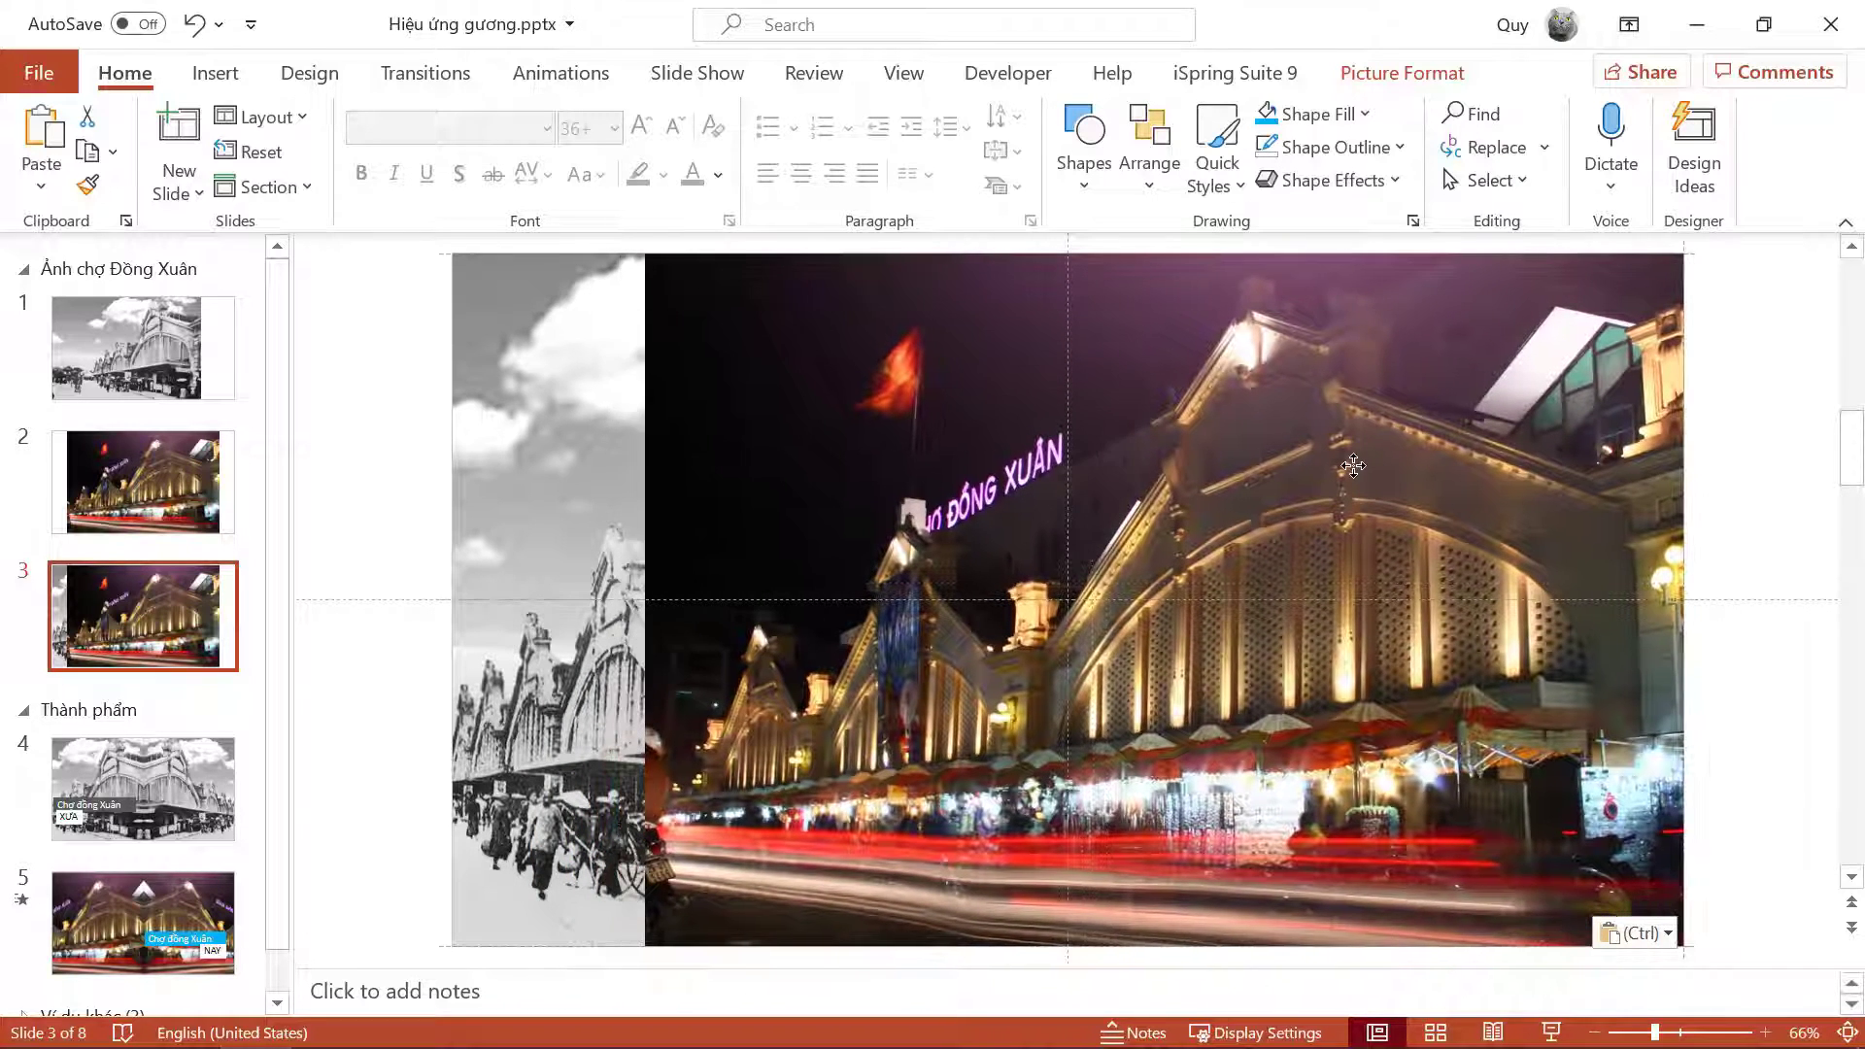
Step: Crop the night photo's left edge to the centre guide and slide the image right within the frame
click(1403, 73)
click(1620, 132)
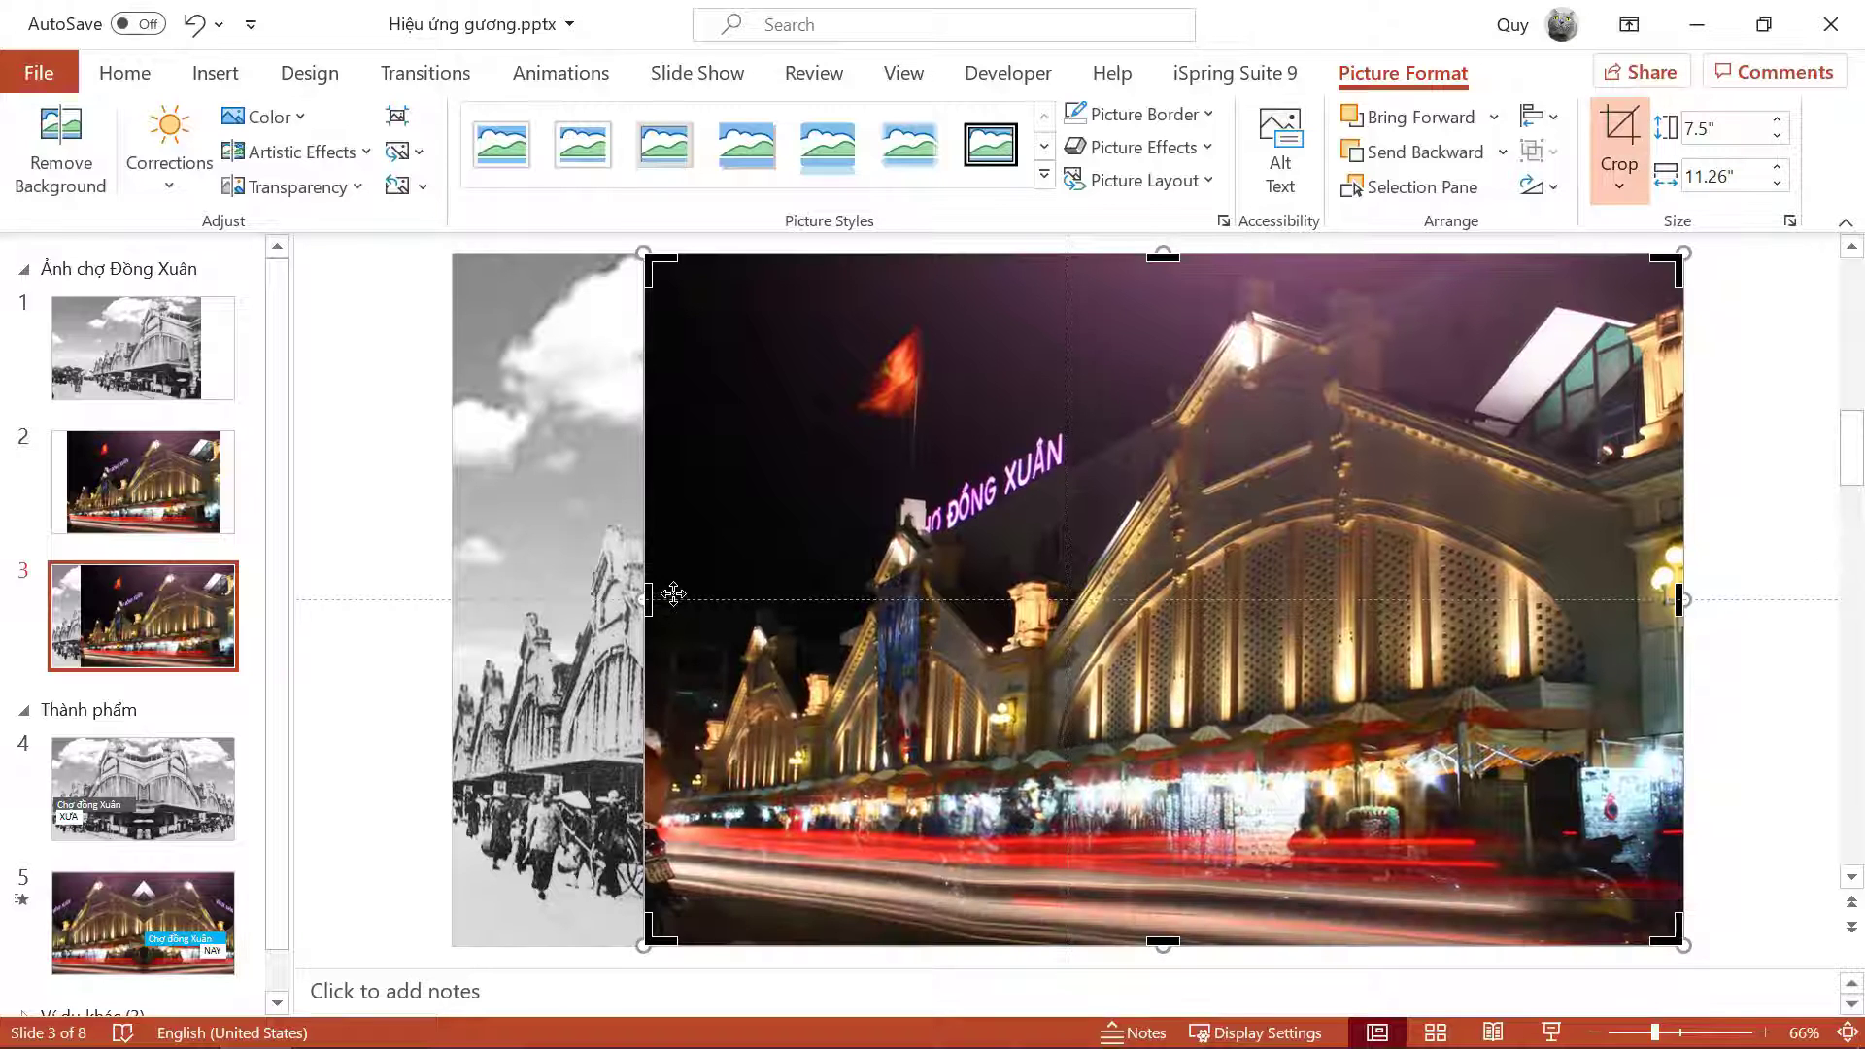
drag(647, 590, 1069, 592)
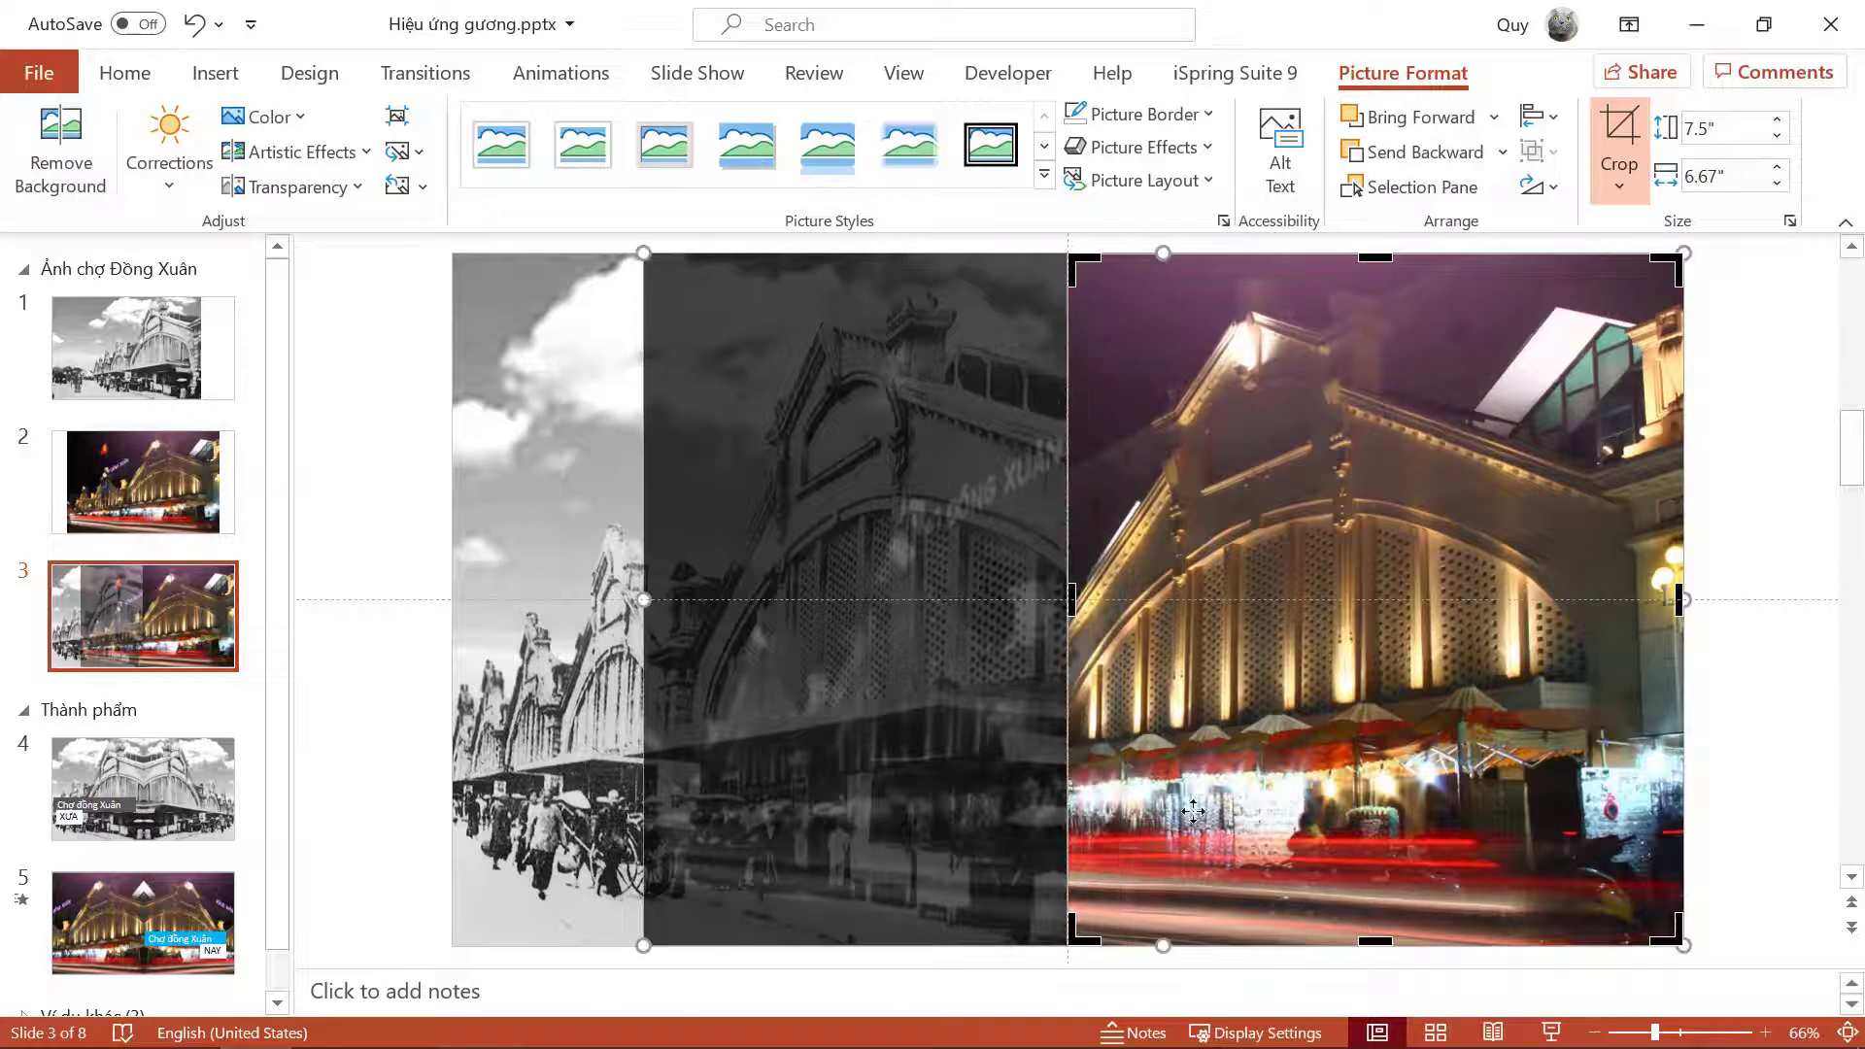
drag(1207, 506, 1338, 522)
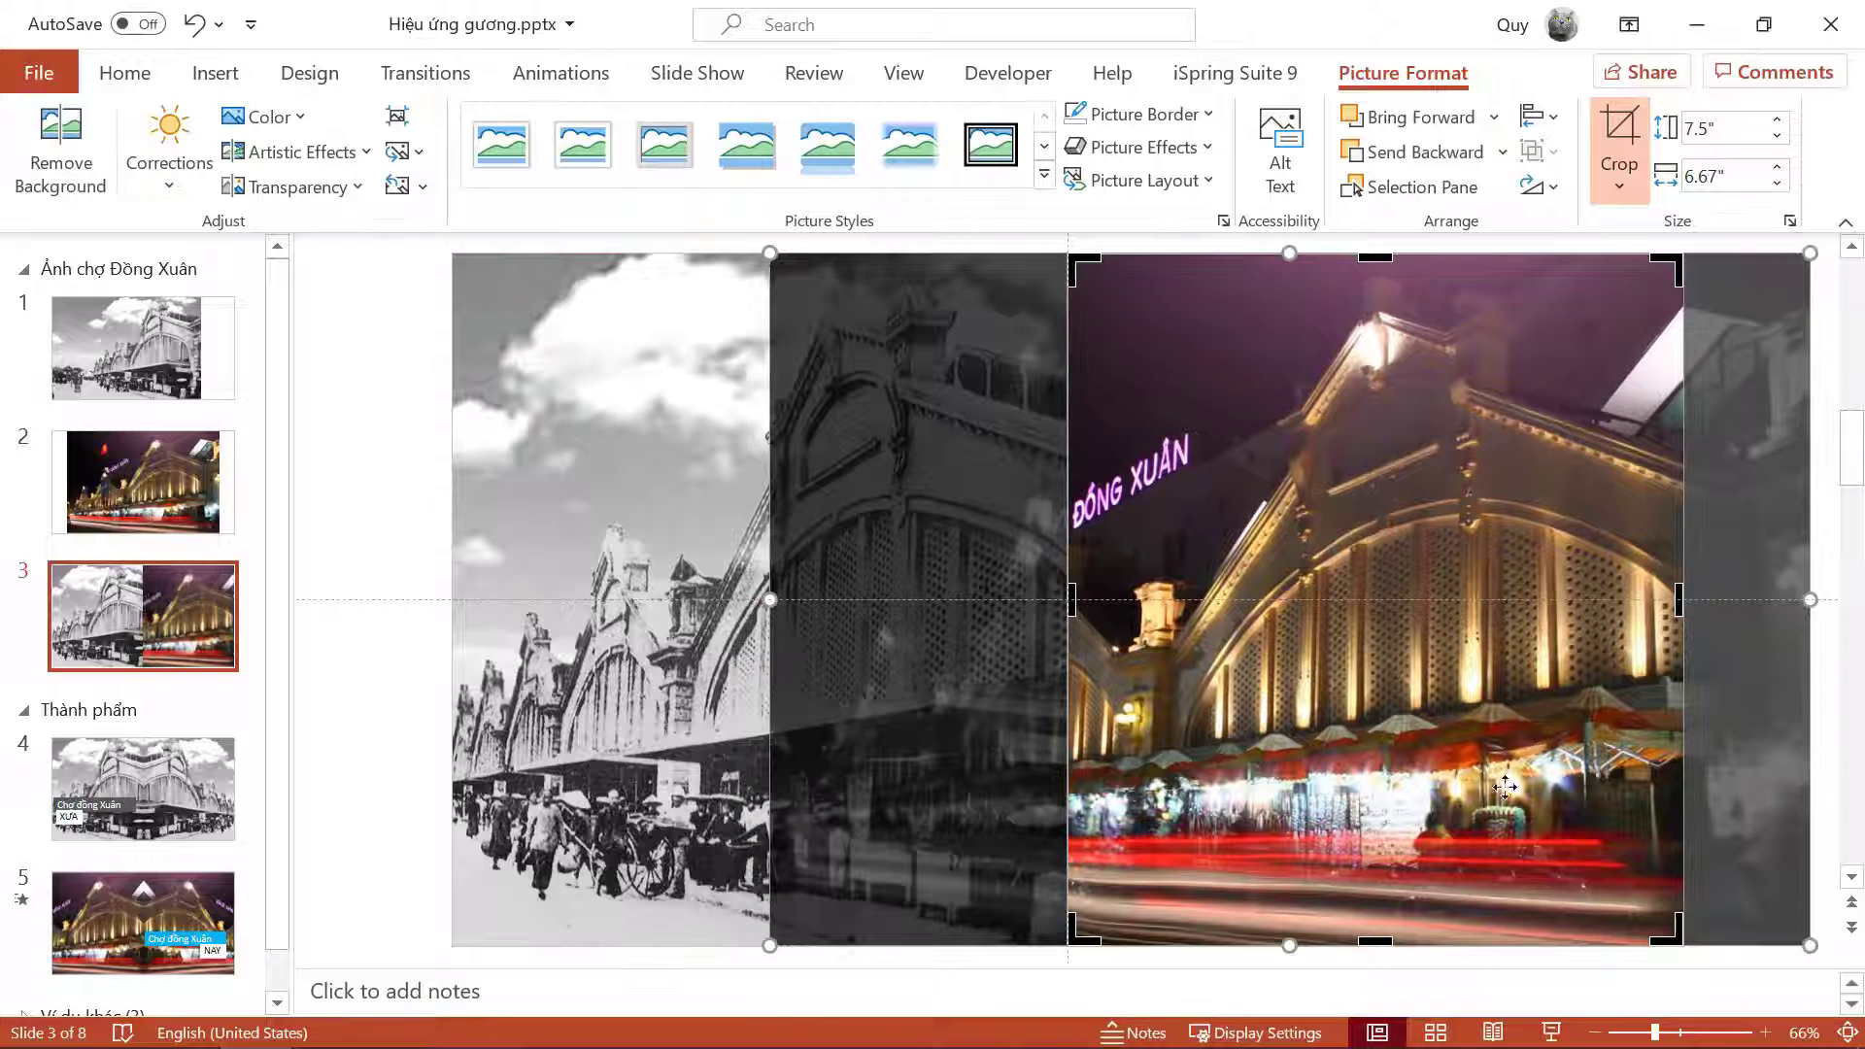
click(382, 578)
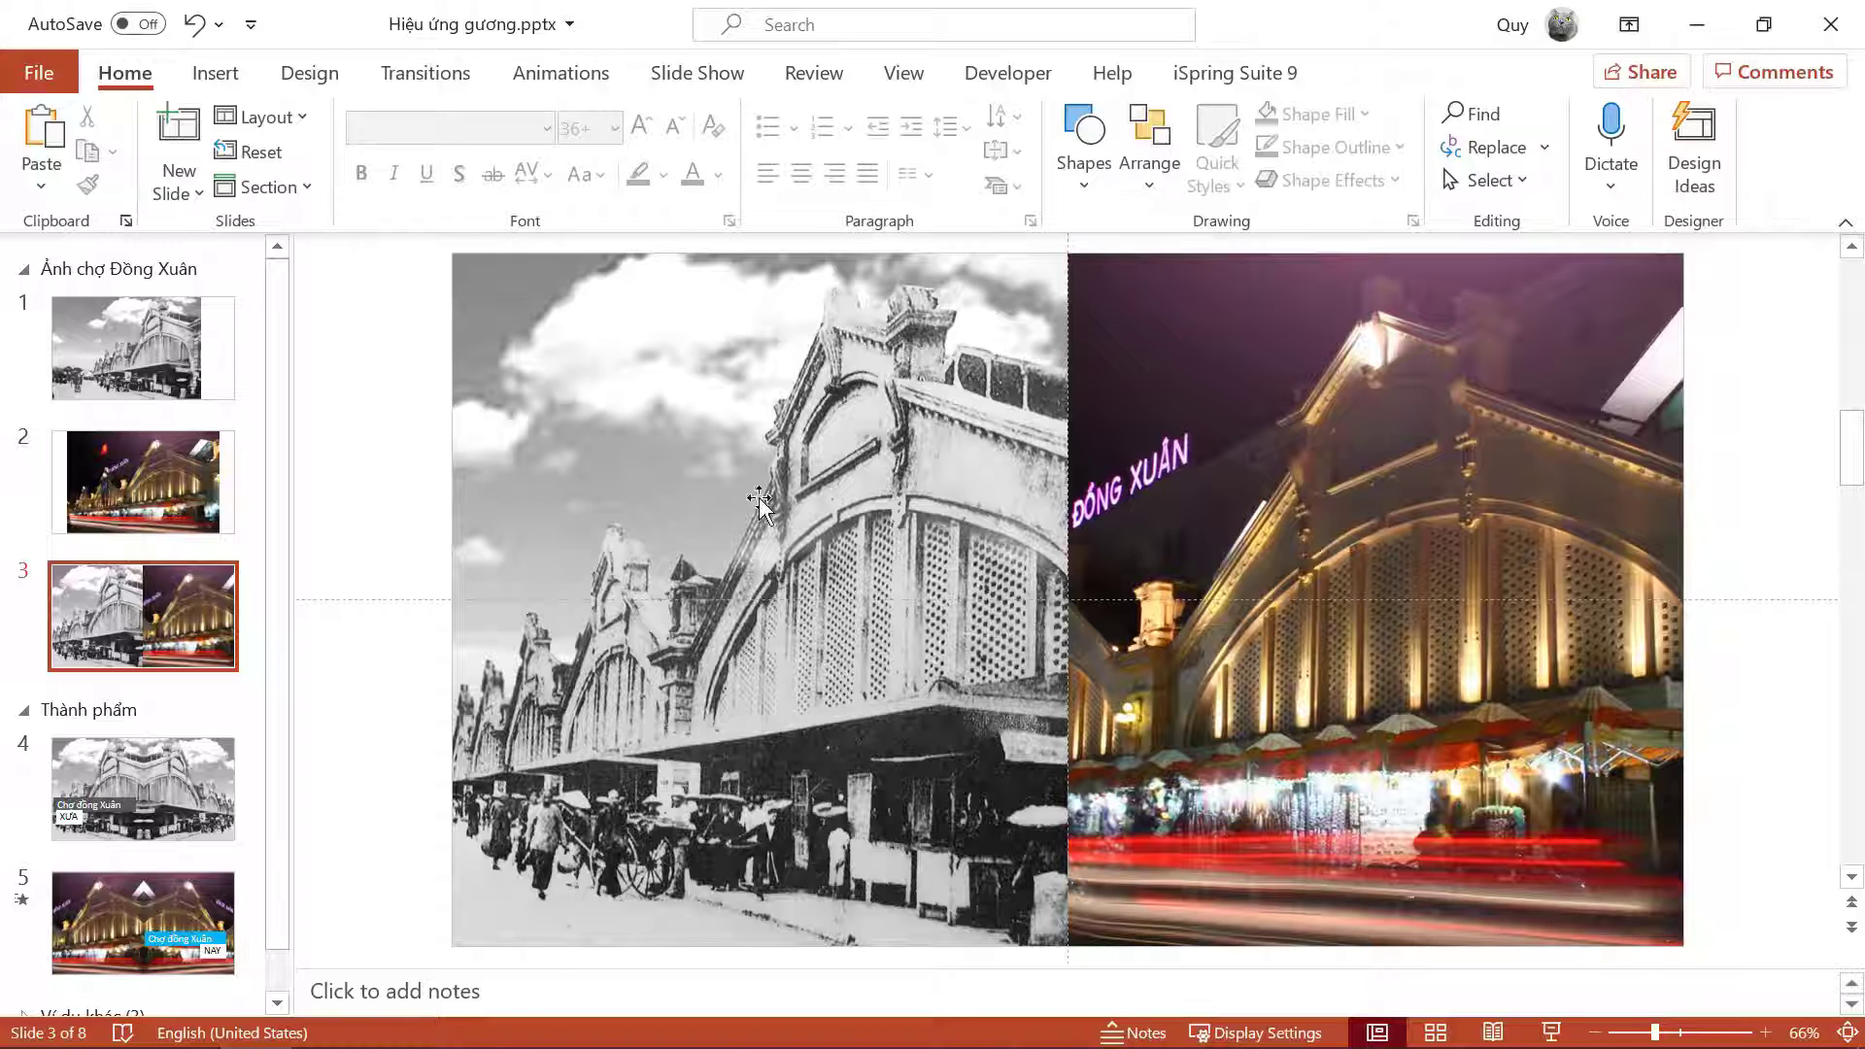
Step: Try nudging the old and night photos, undoing both moves
drag(835, 471, 761, 463)
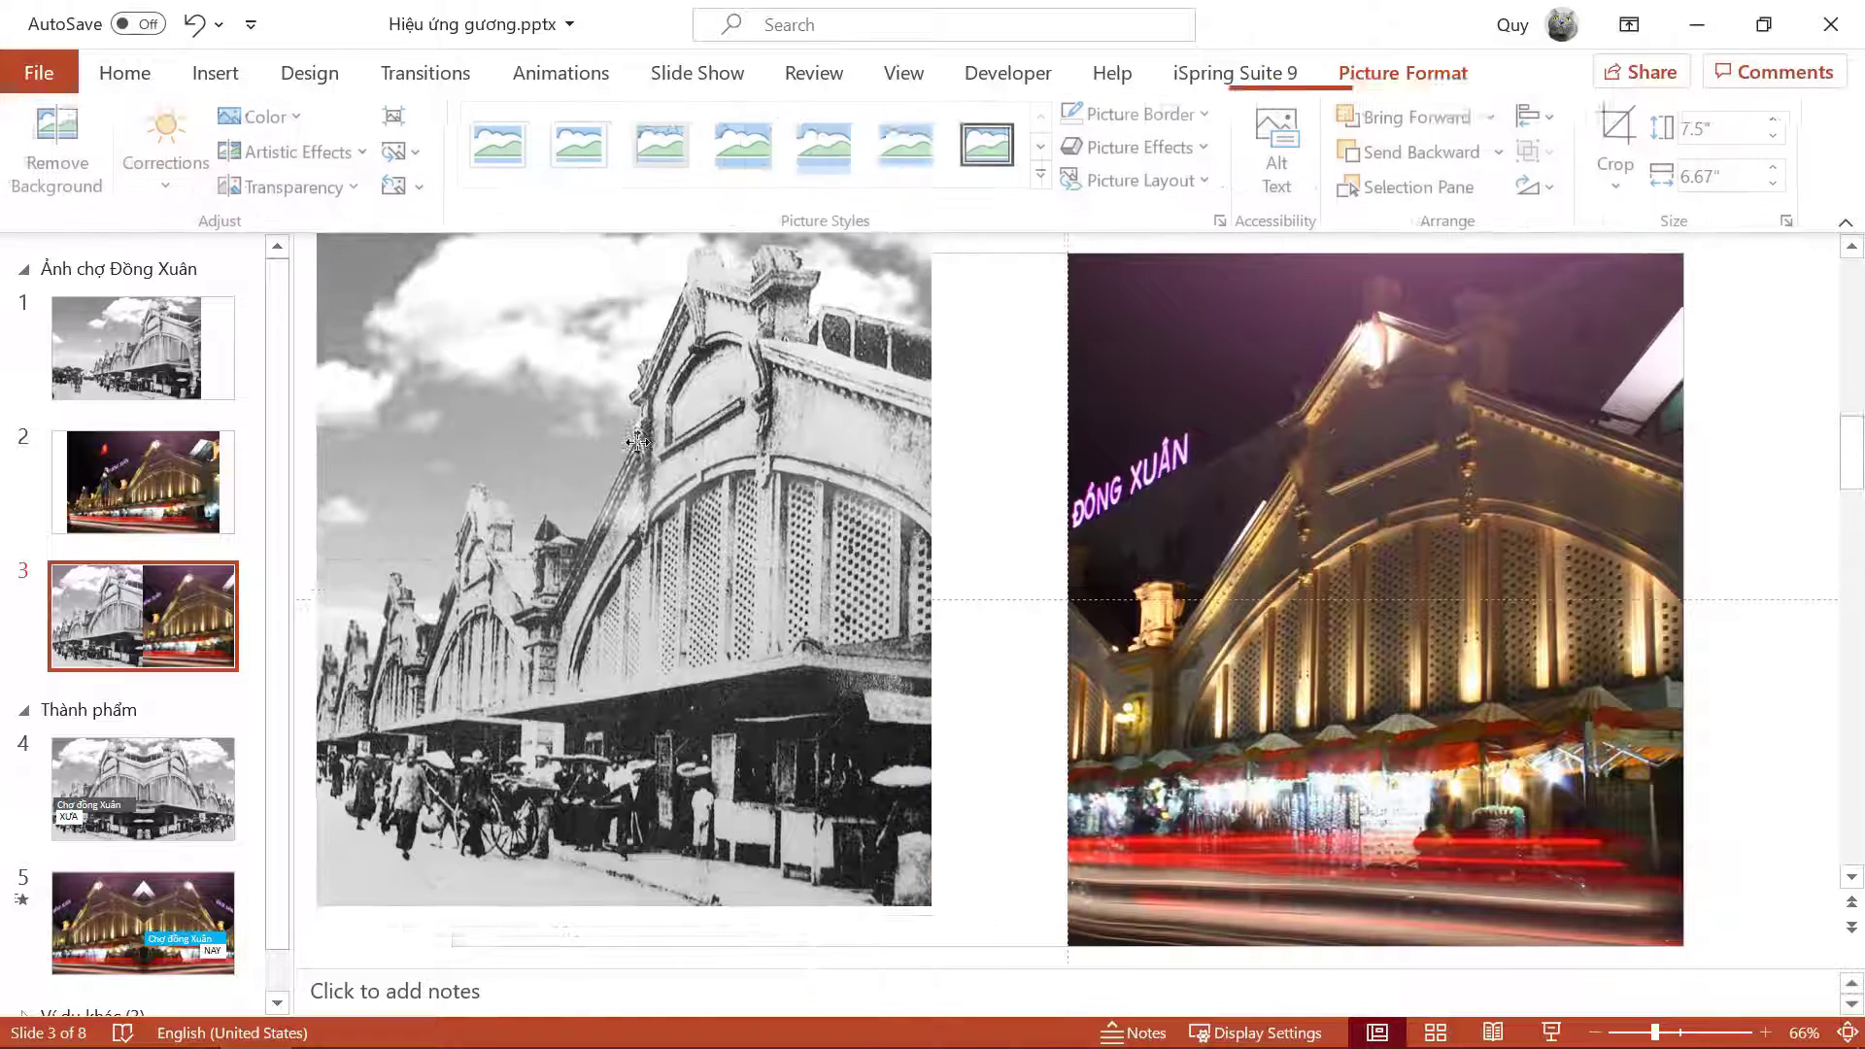
click(194, 24)
mouse_move(1257, 468)
mouse_down()
mouse_move(1499, 467)
mouse_move(1394, 470)
mouse_up()
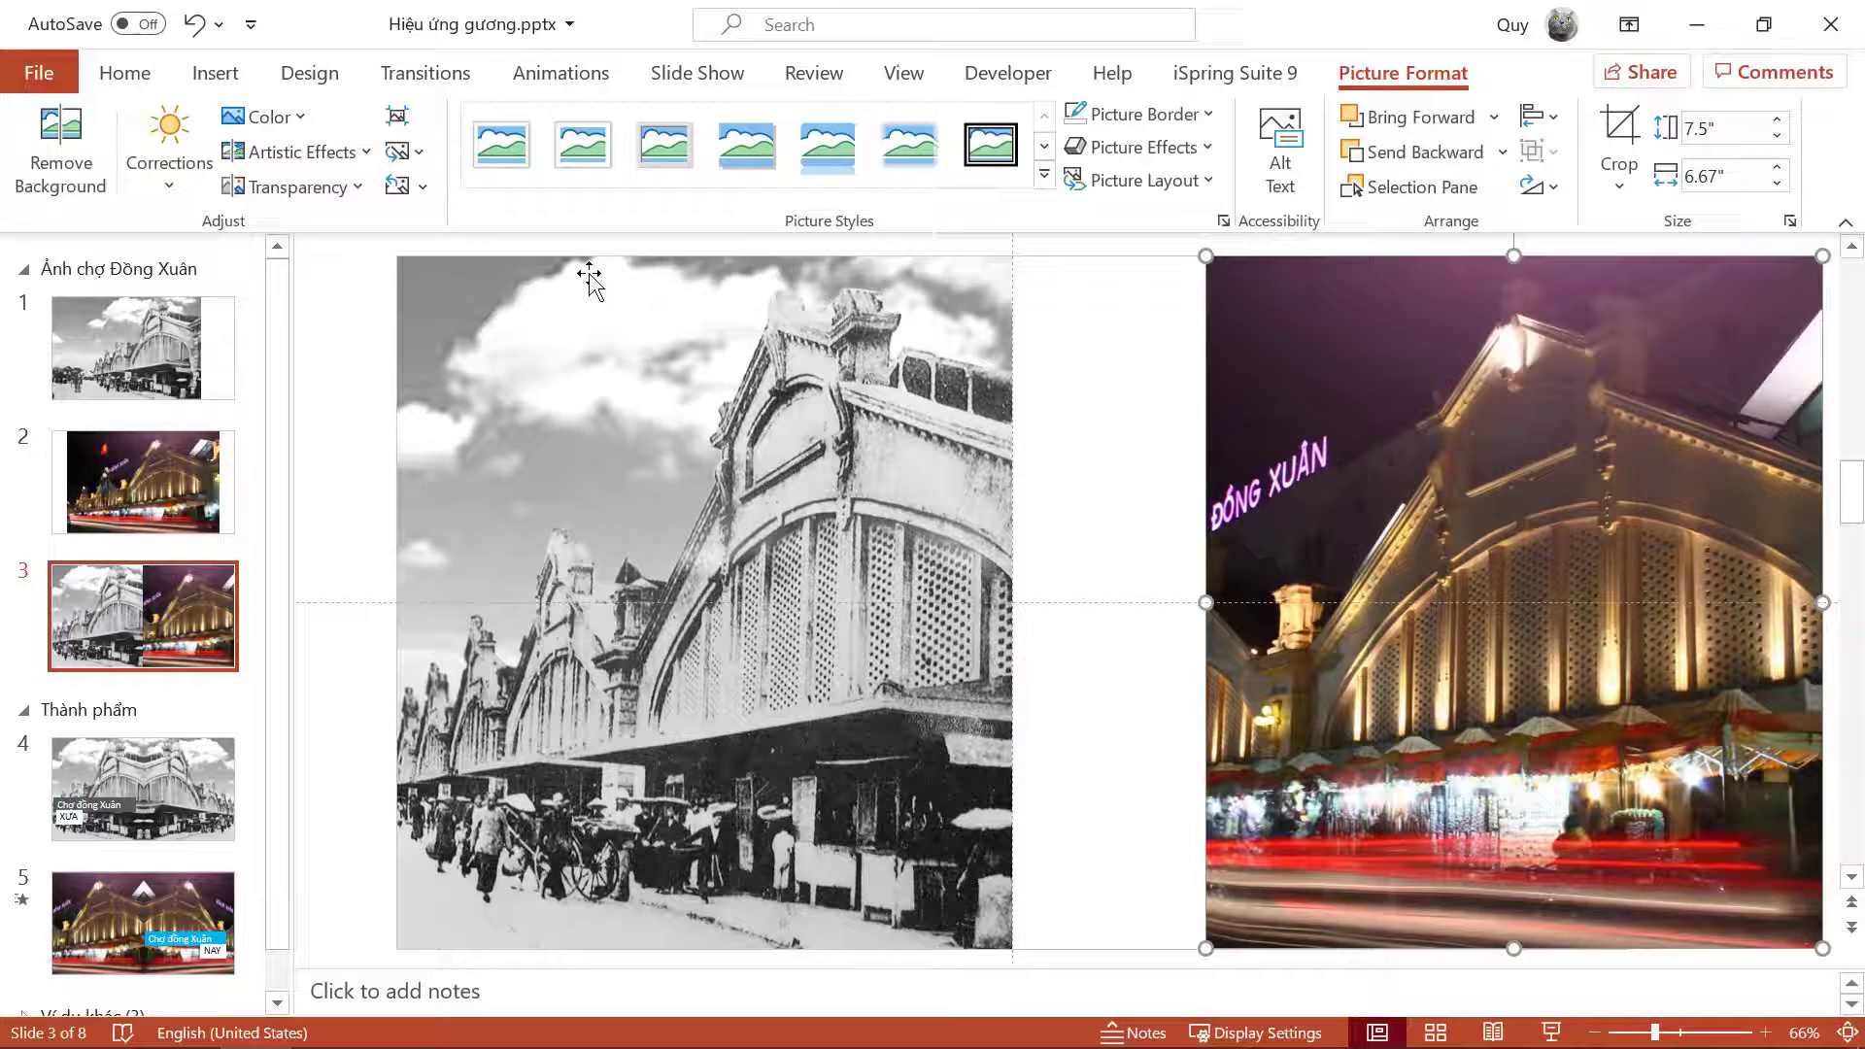
click(194, 24)
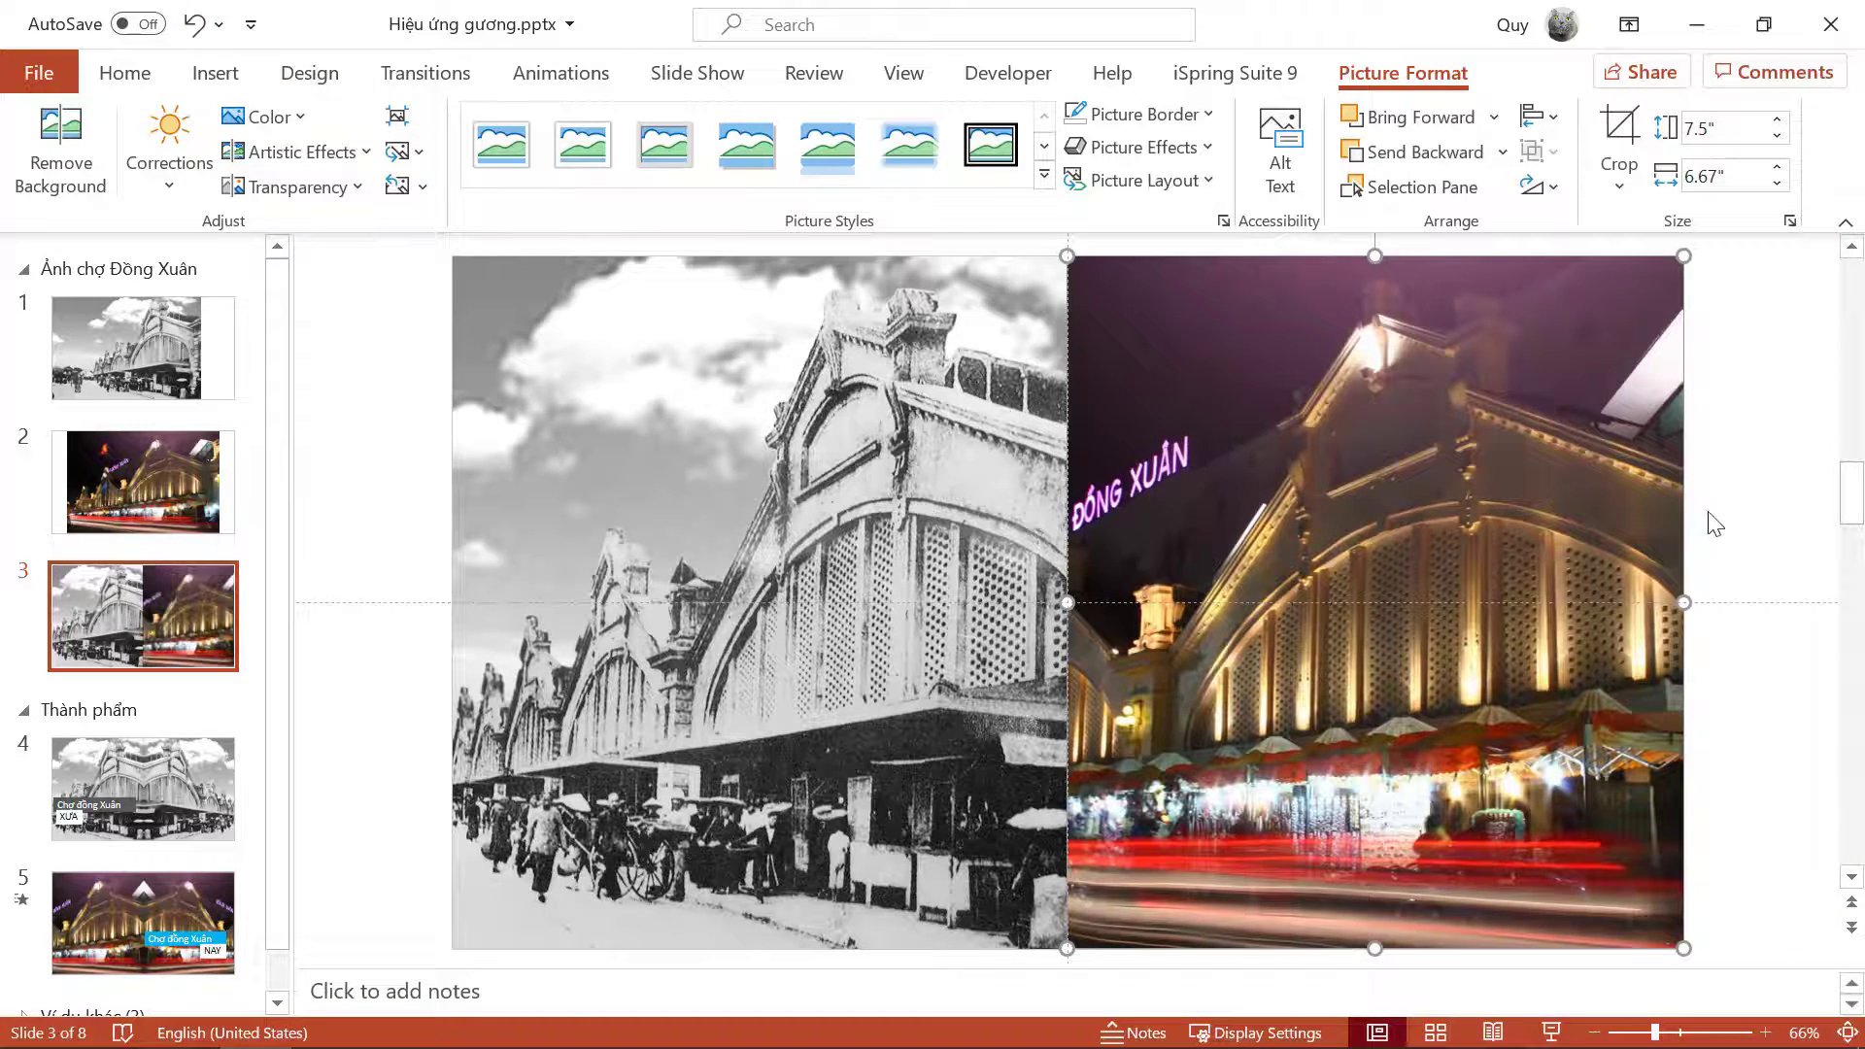
click(1715, 524)
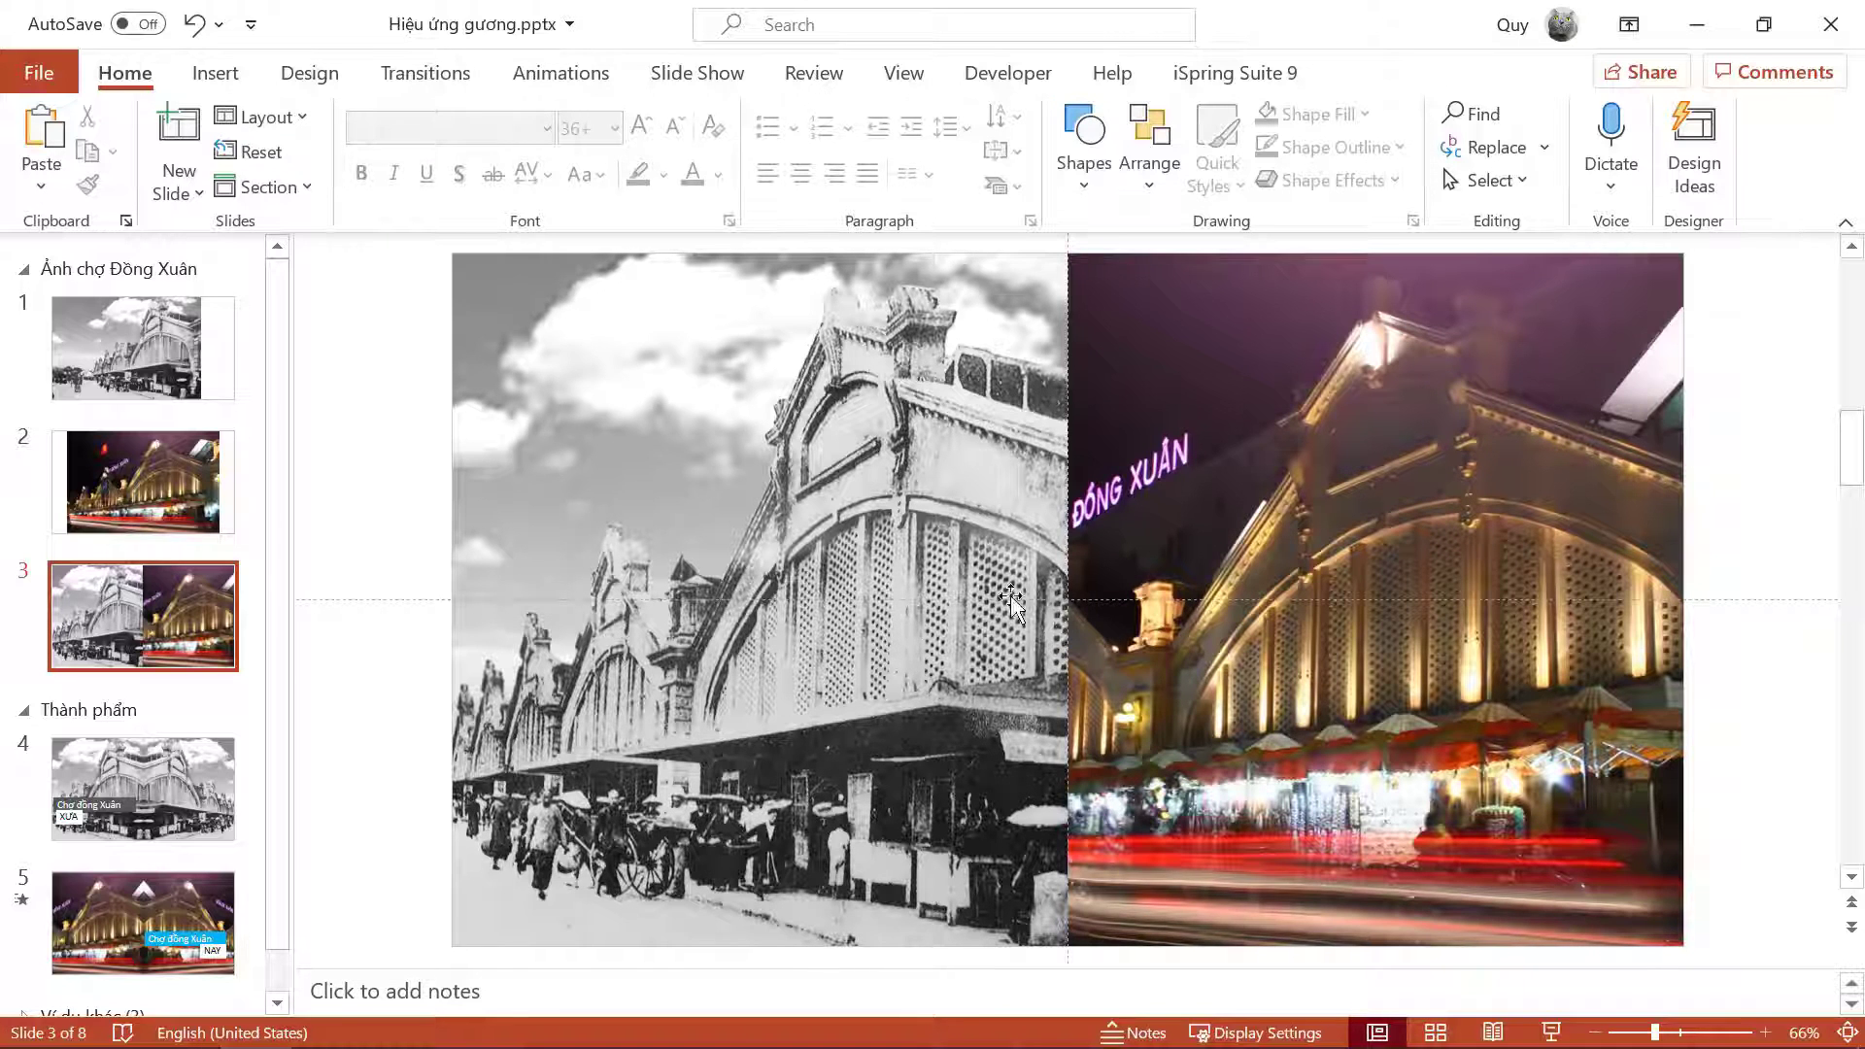
Step: Select both photos with Ctrl+A and group them, then test-move the group and undo
key(ctrl+a)
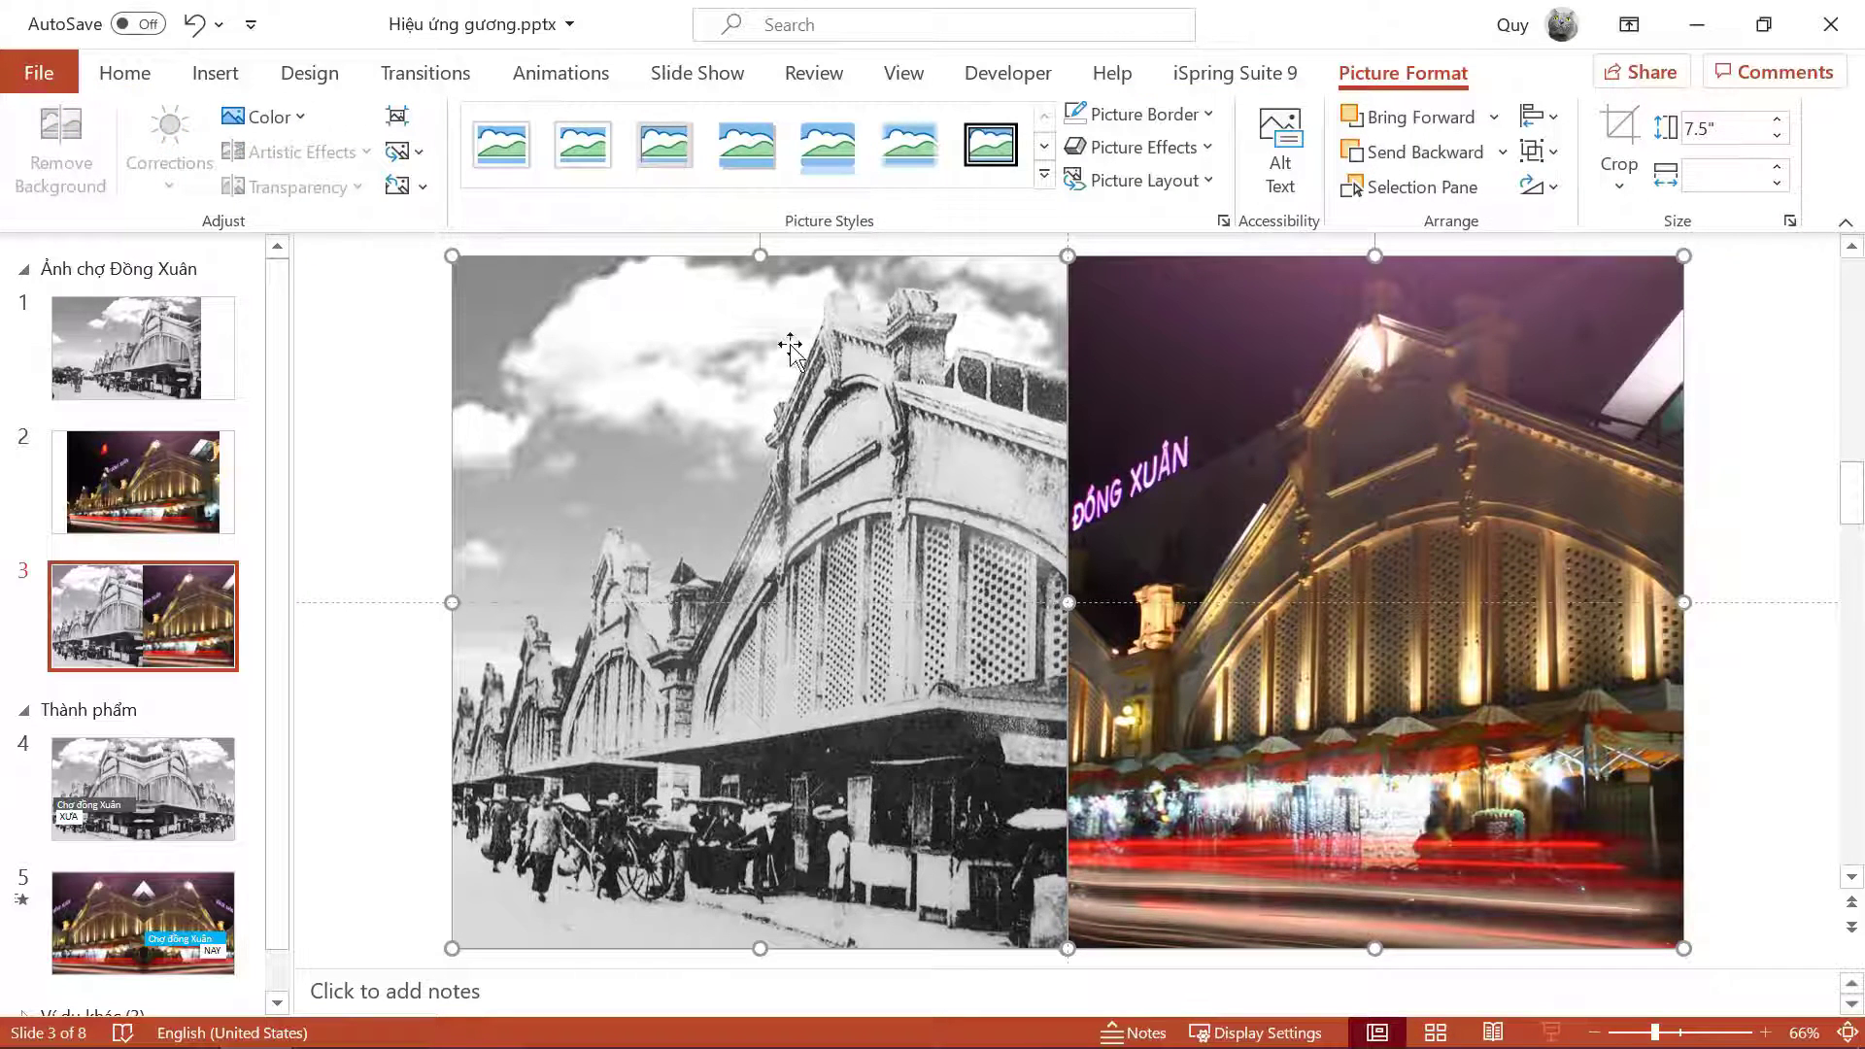
right_click(795, 320)
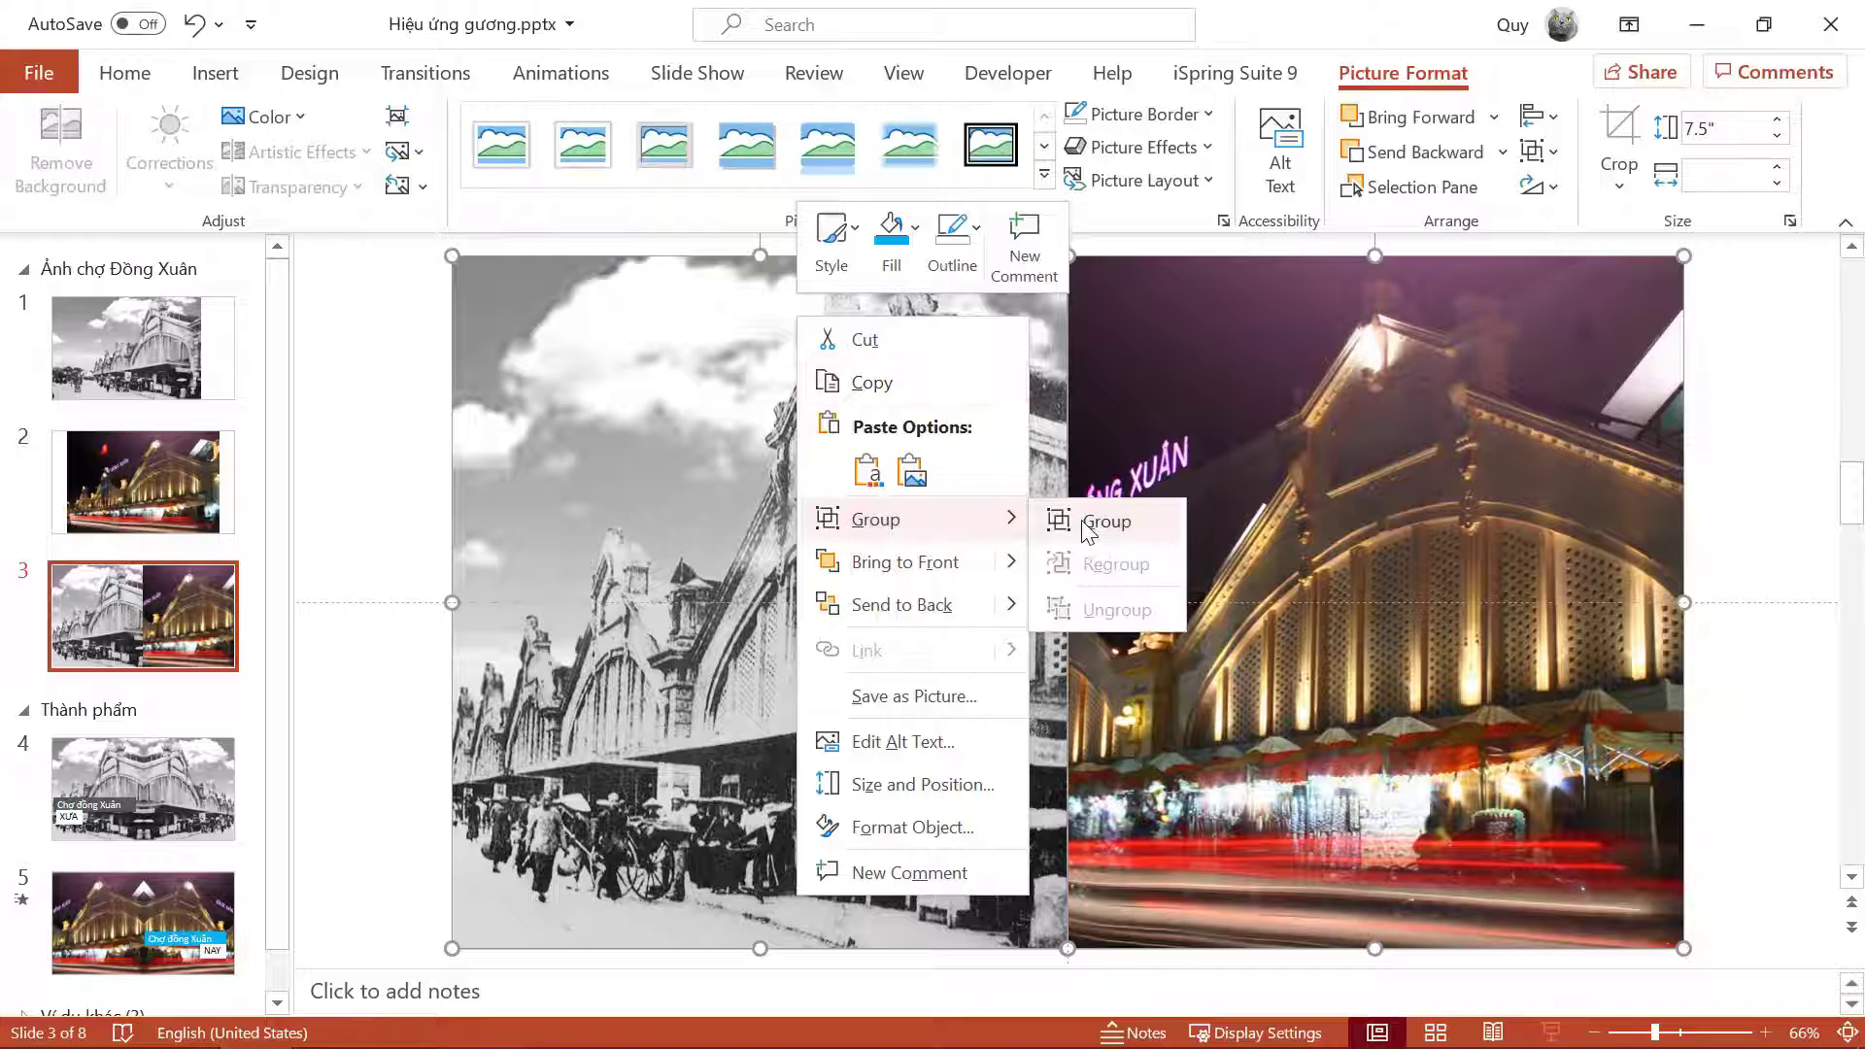
click(1086, 521)
key(Escape)
click(1415, 542)
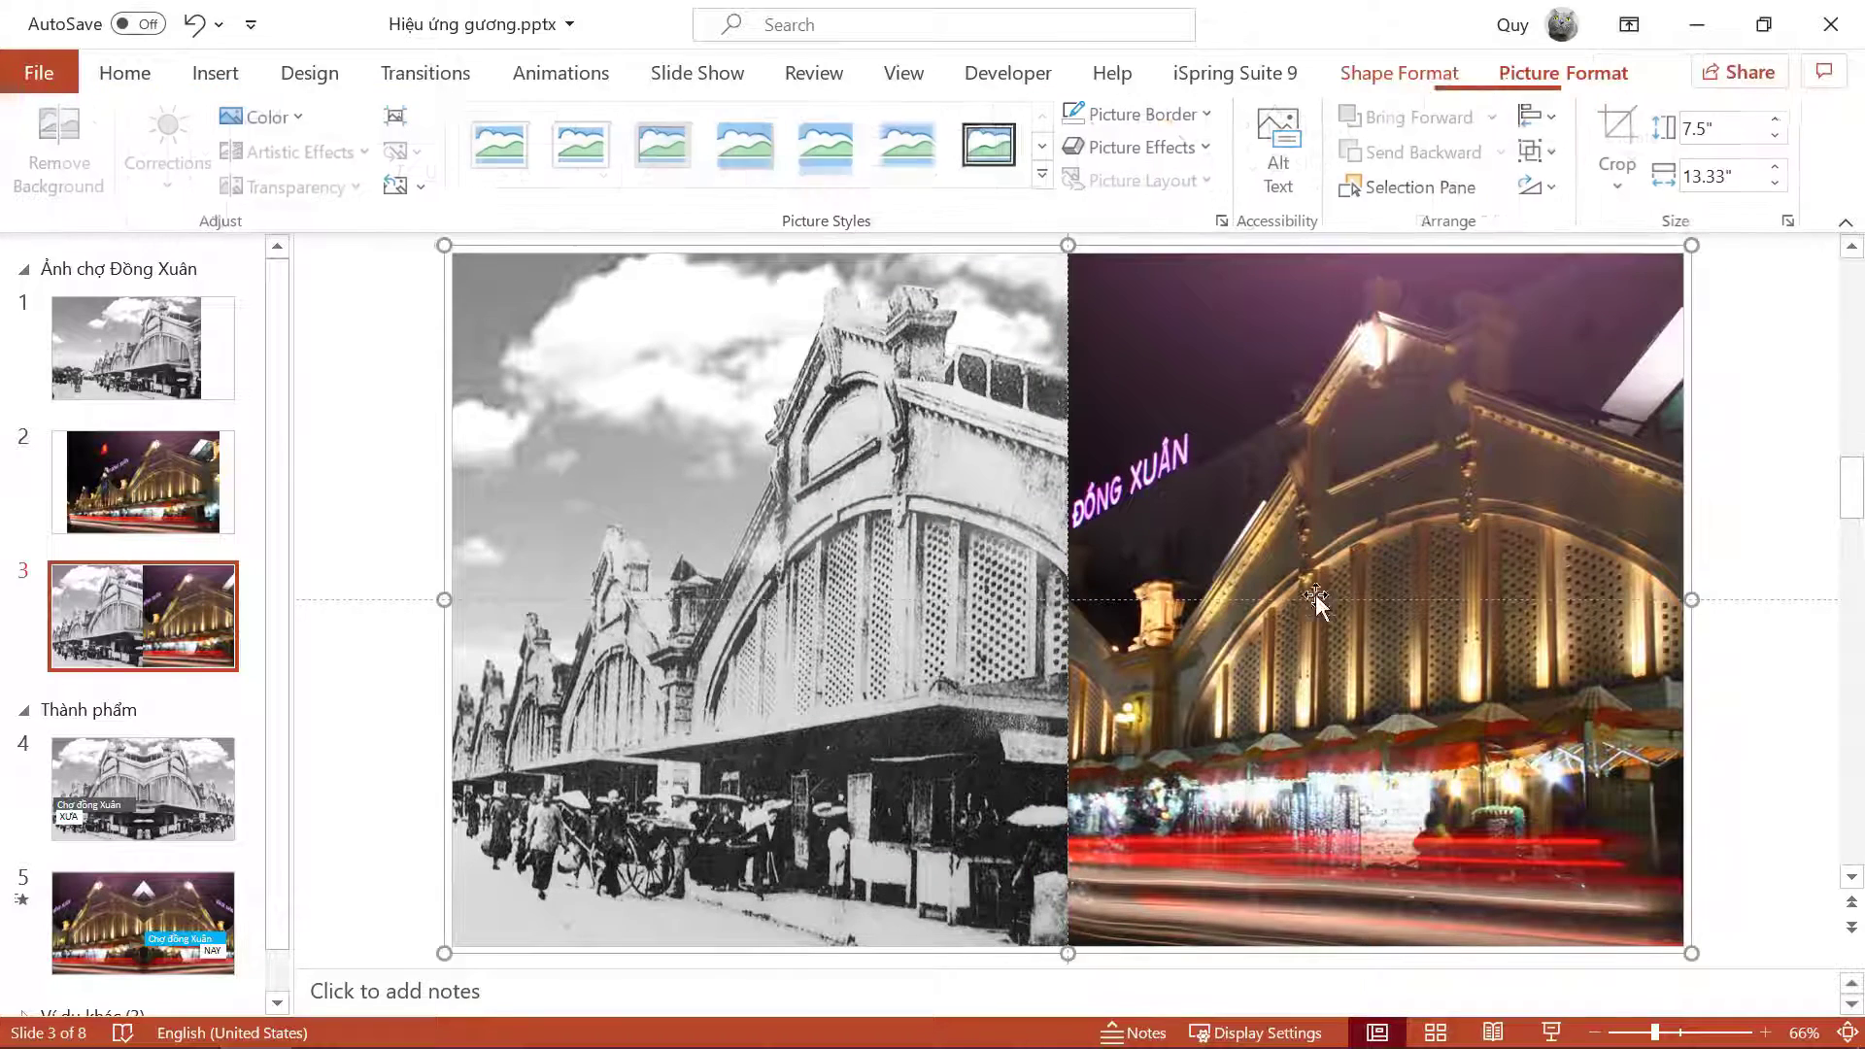
mouse_move(1028, 580)
mouse_down()
mouse_move(1093, 695)
mouse_move(943, 637)
mouse_up()
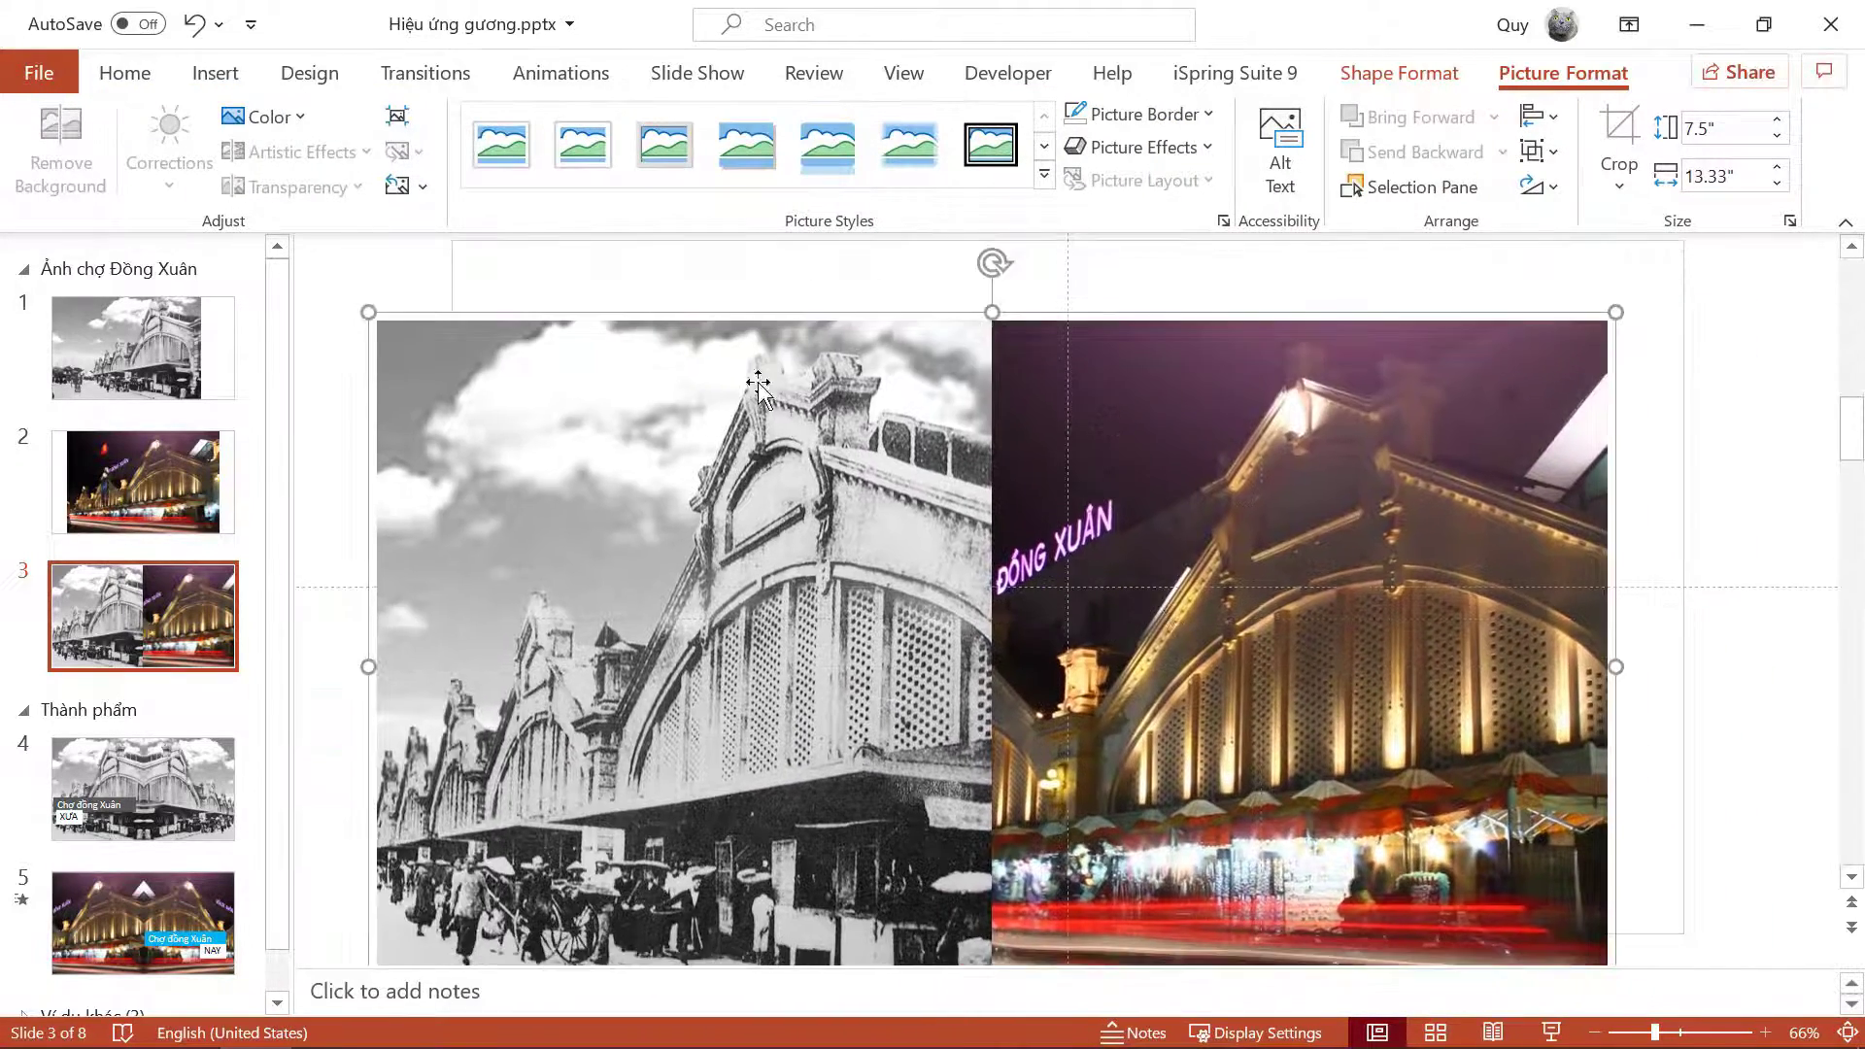
click(194, 24)
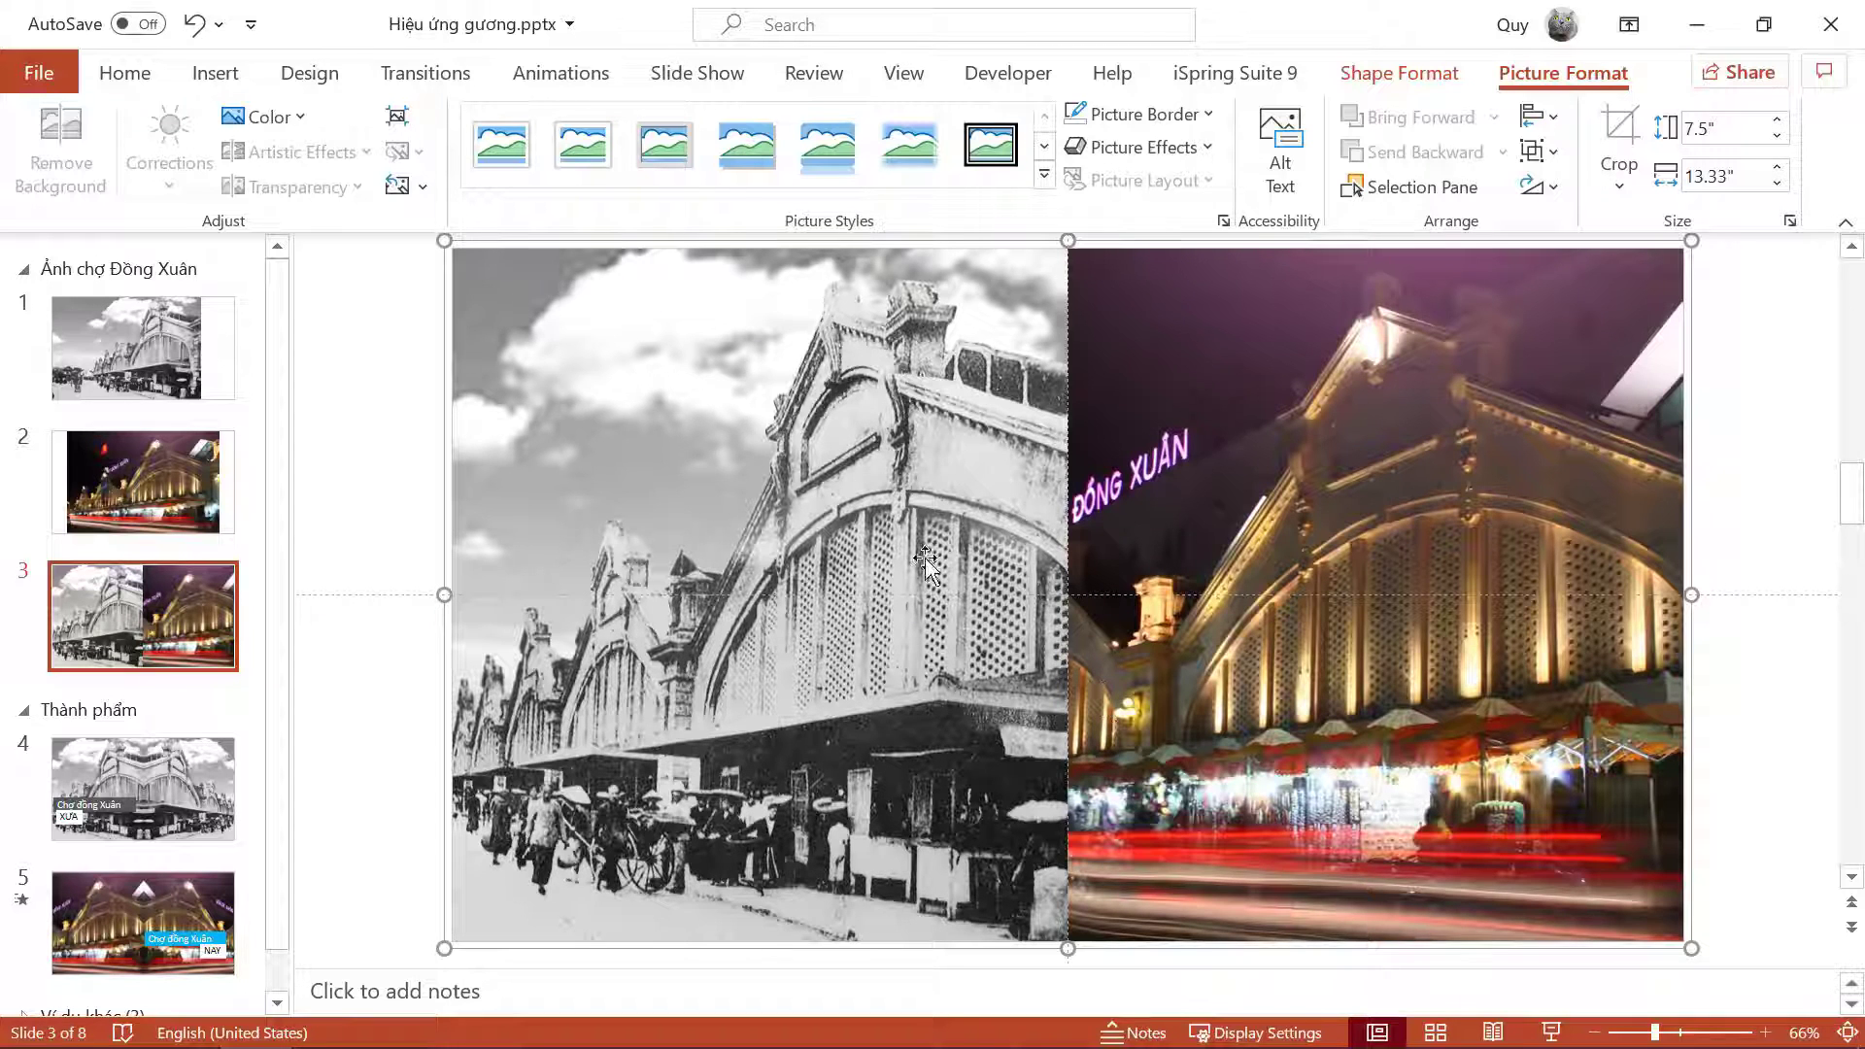
right_click(863, 387)
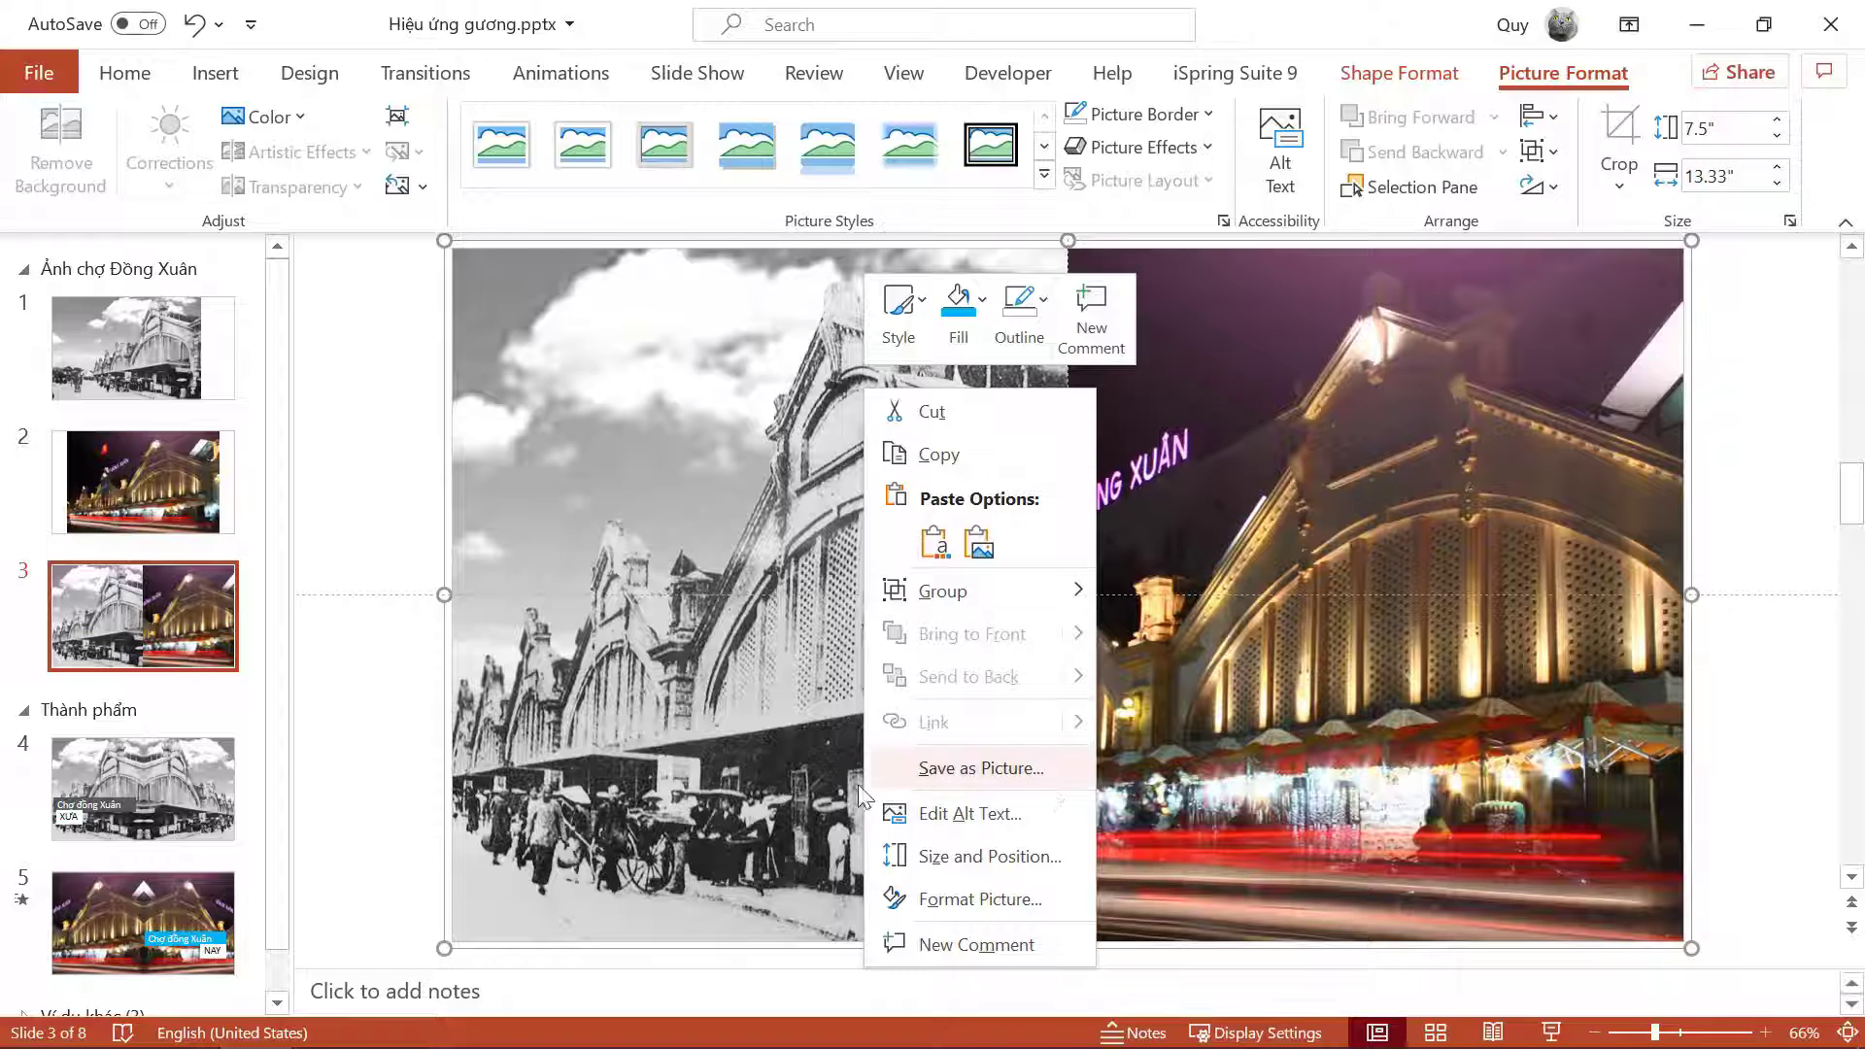
click(981, 768)
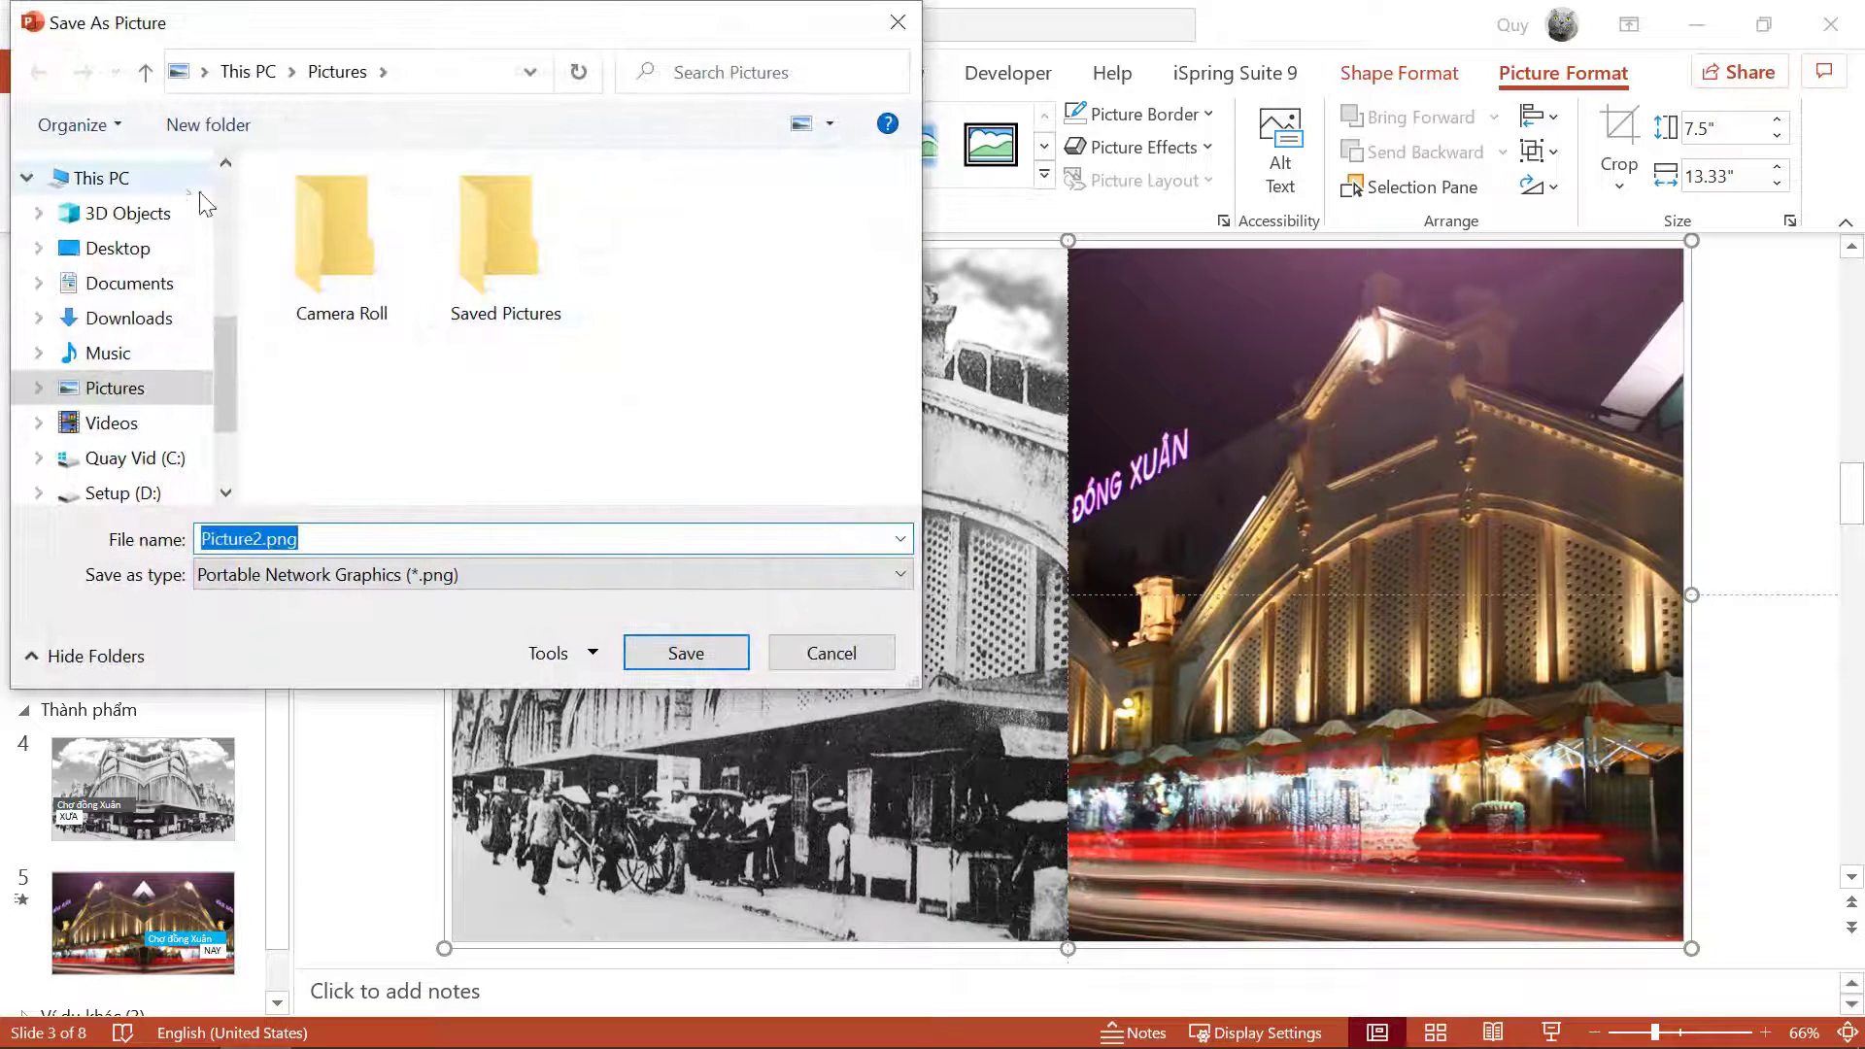
click(121, 248)
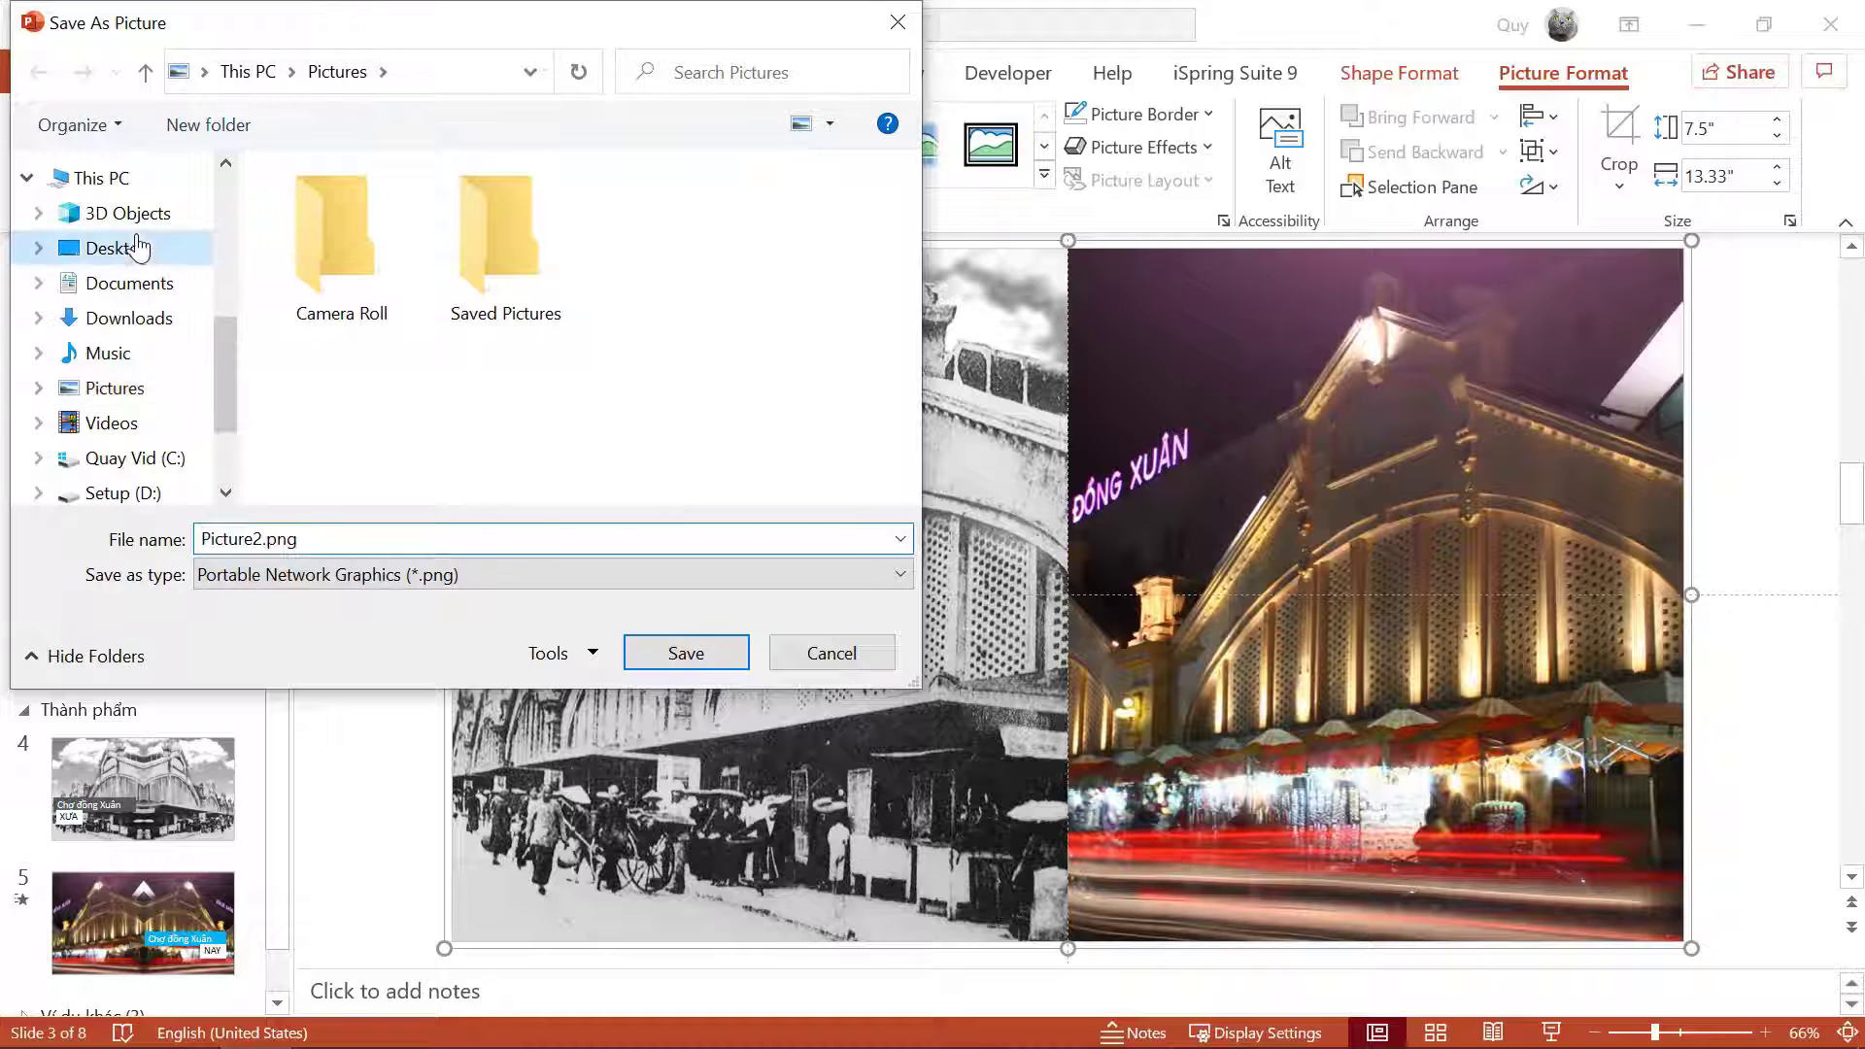
click(846, 653)
click(365, 529)
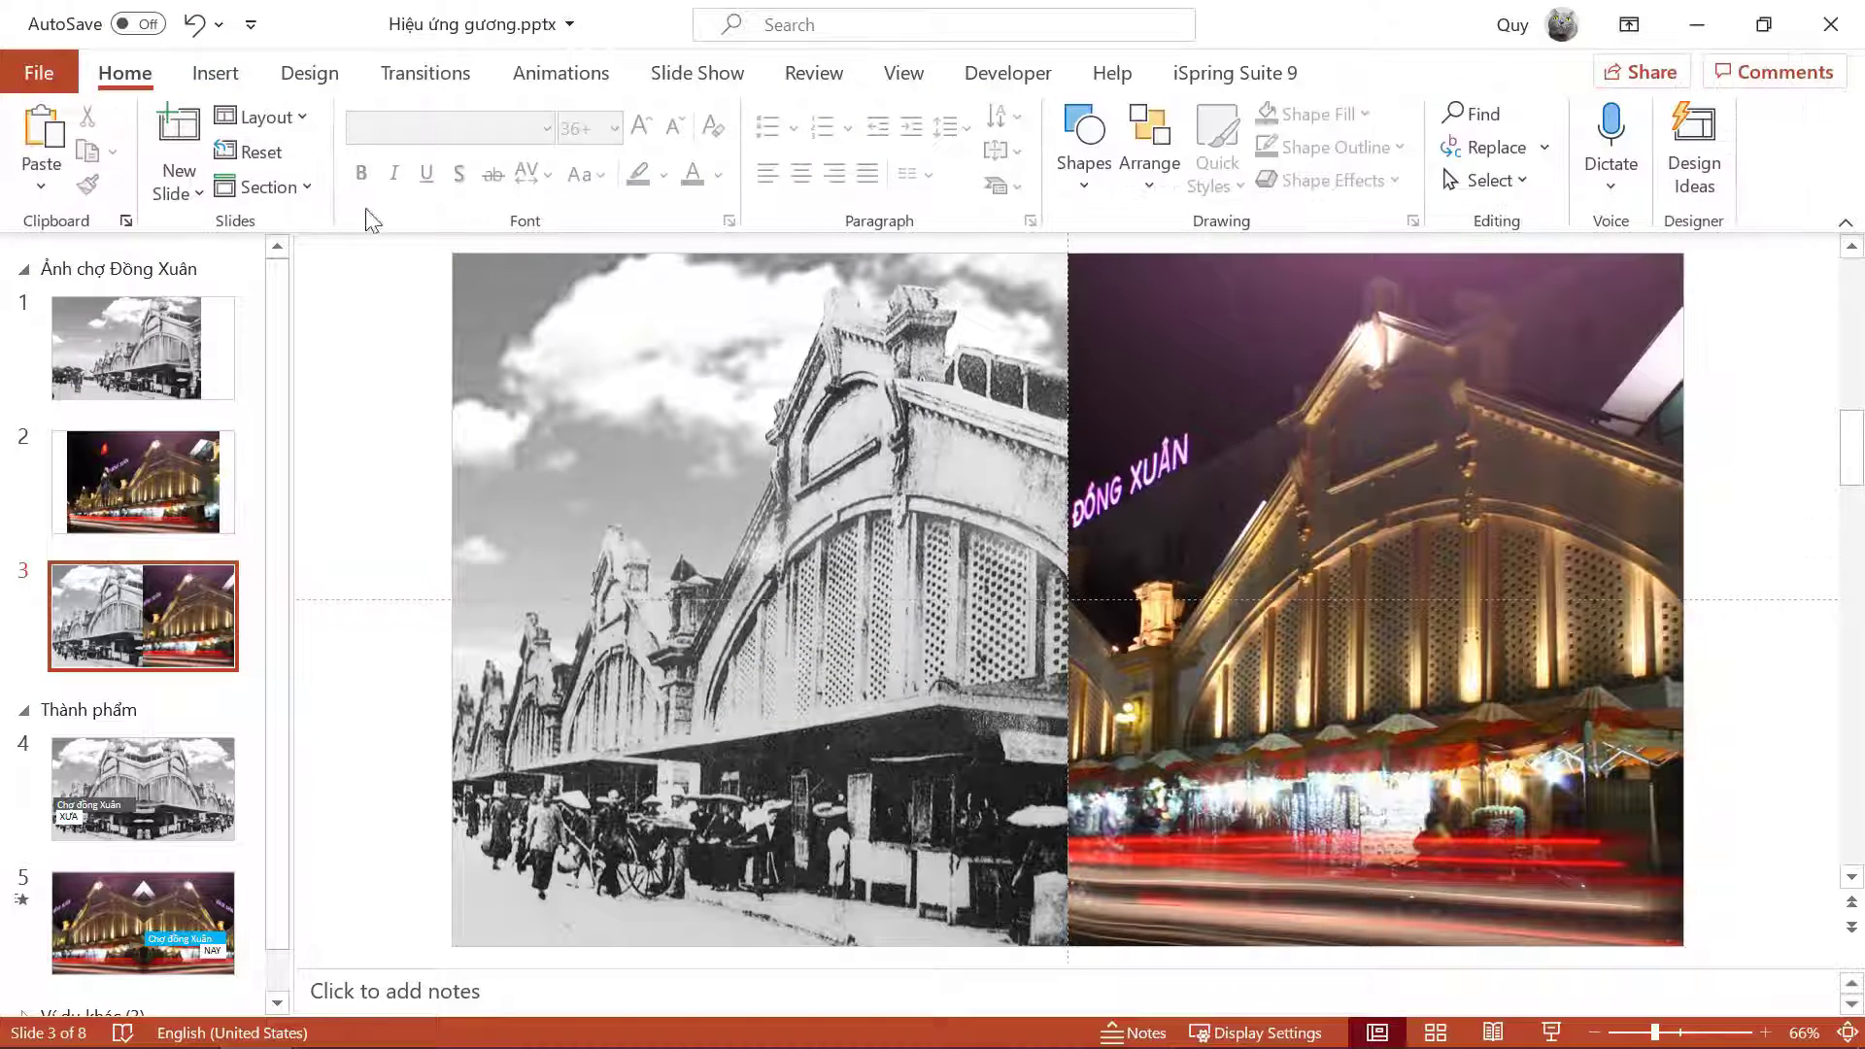
Step: Export just the current slide as PNG image 'hinhanh' to the Desktop
click(35, 68)
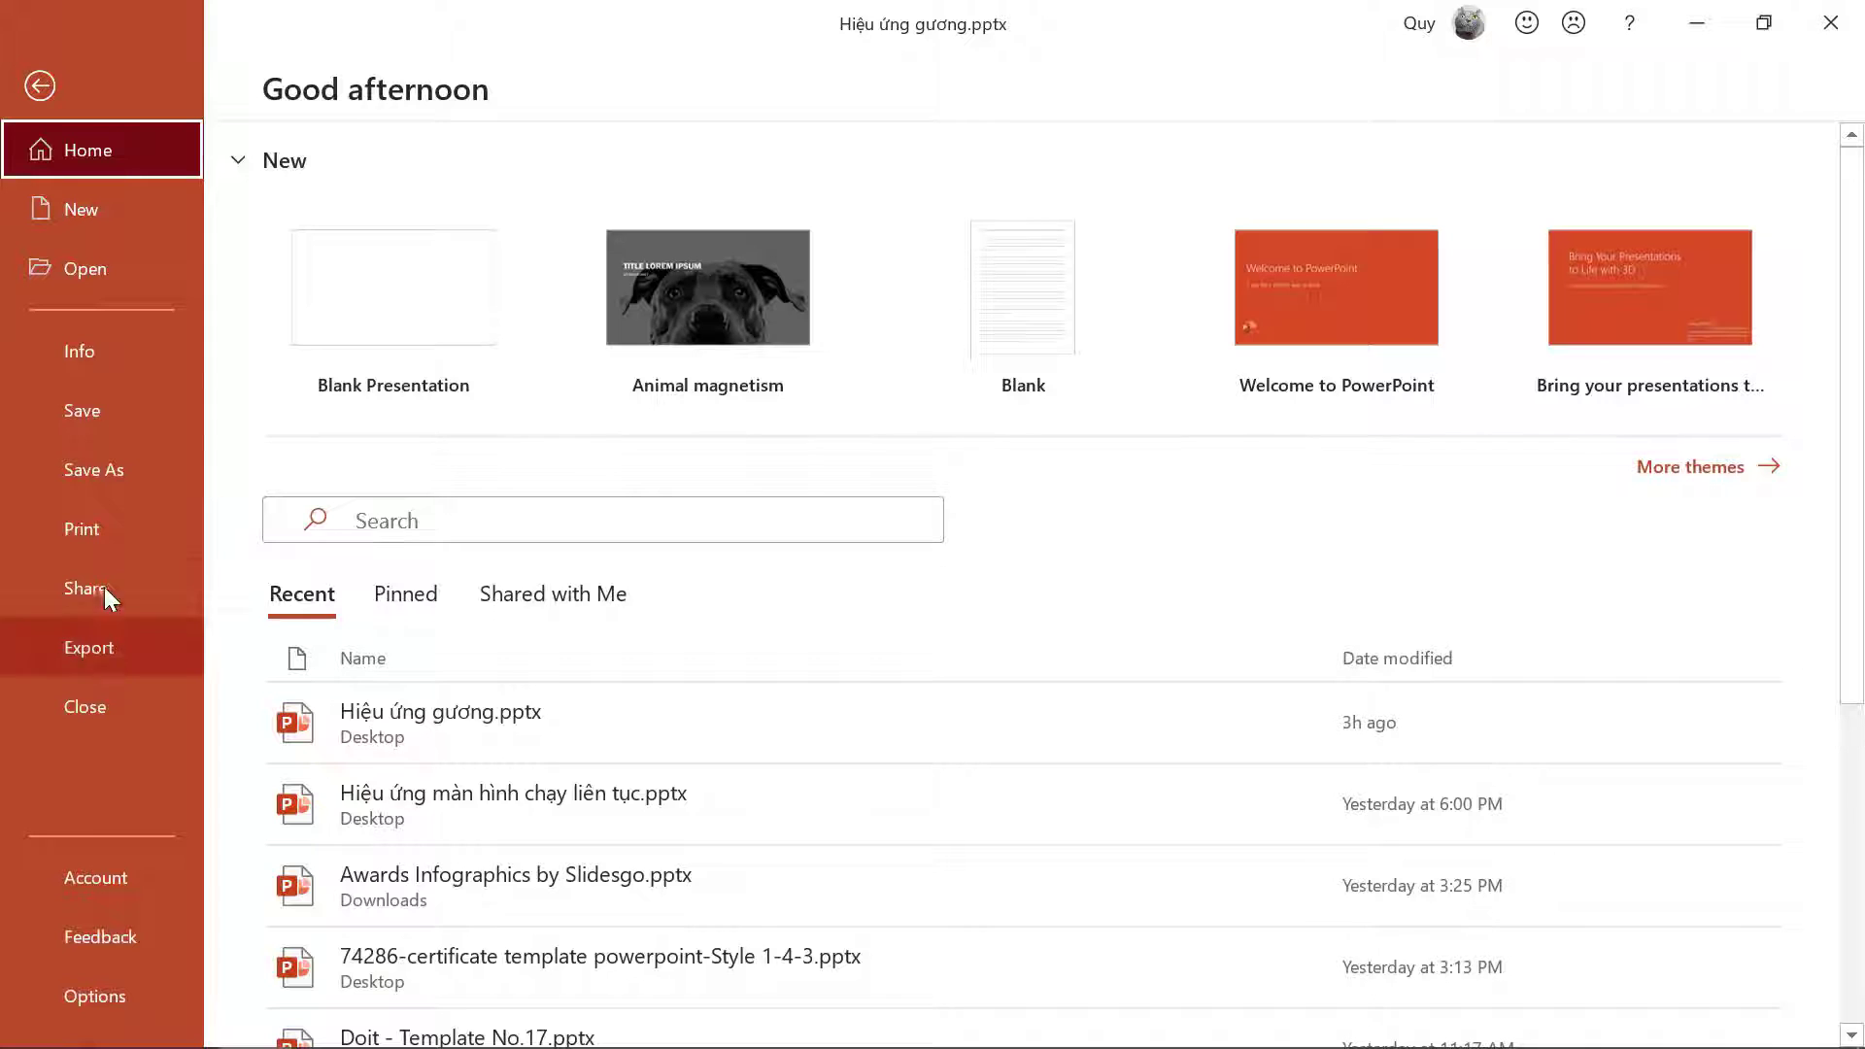
click(118, 632)
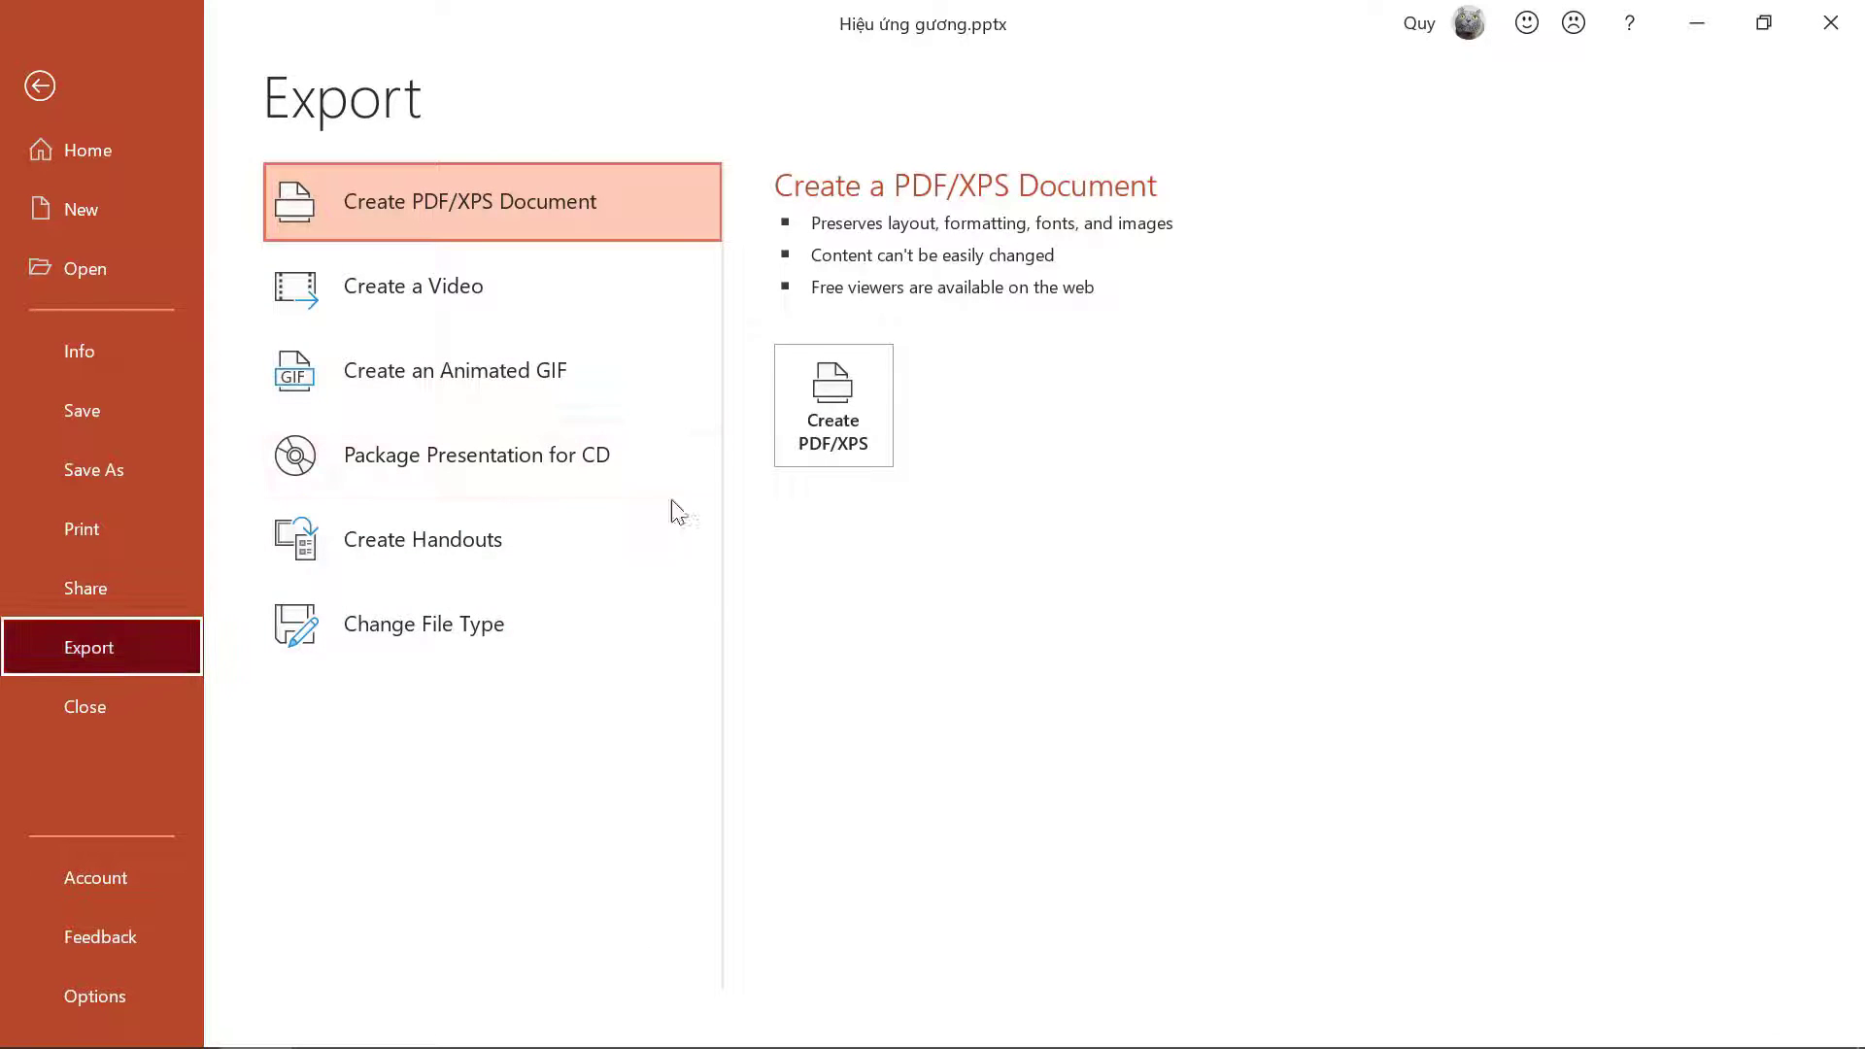
click(427, 620)
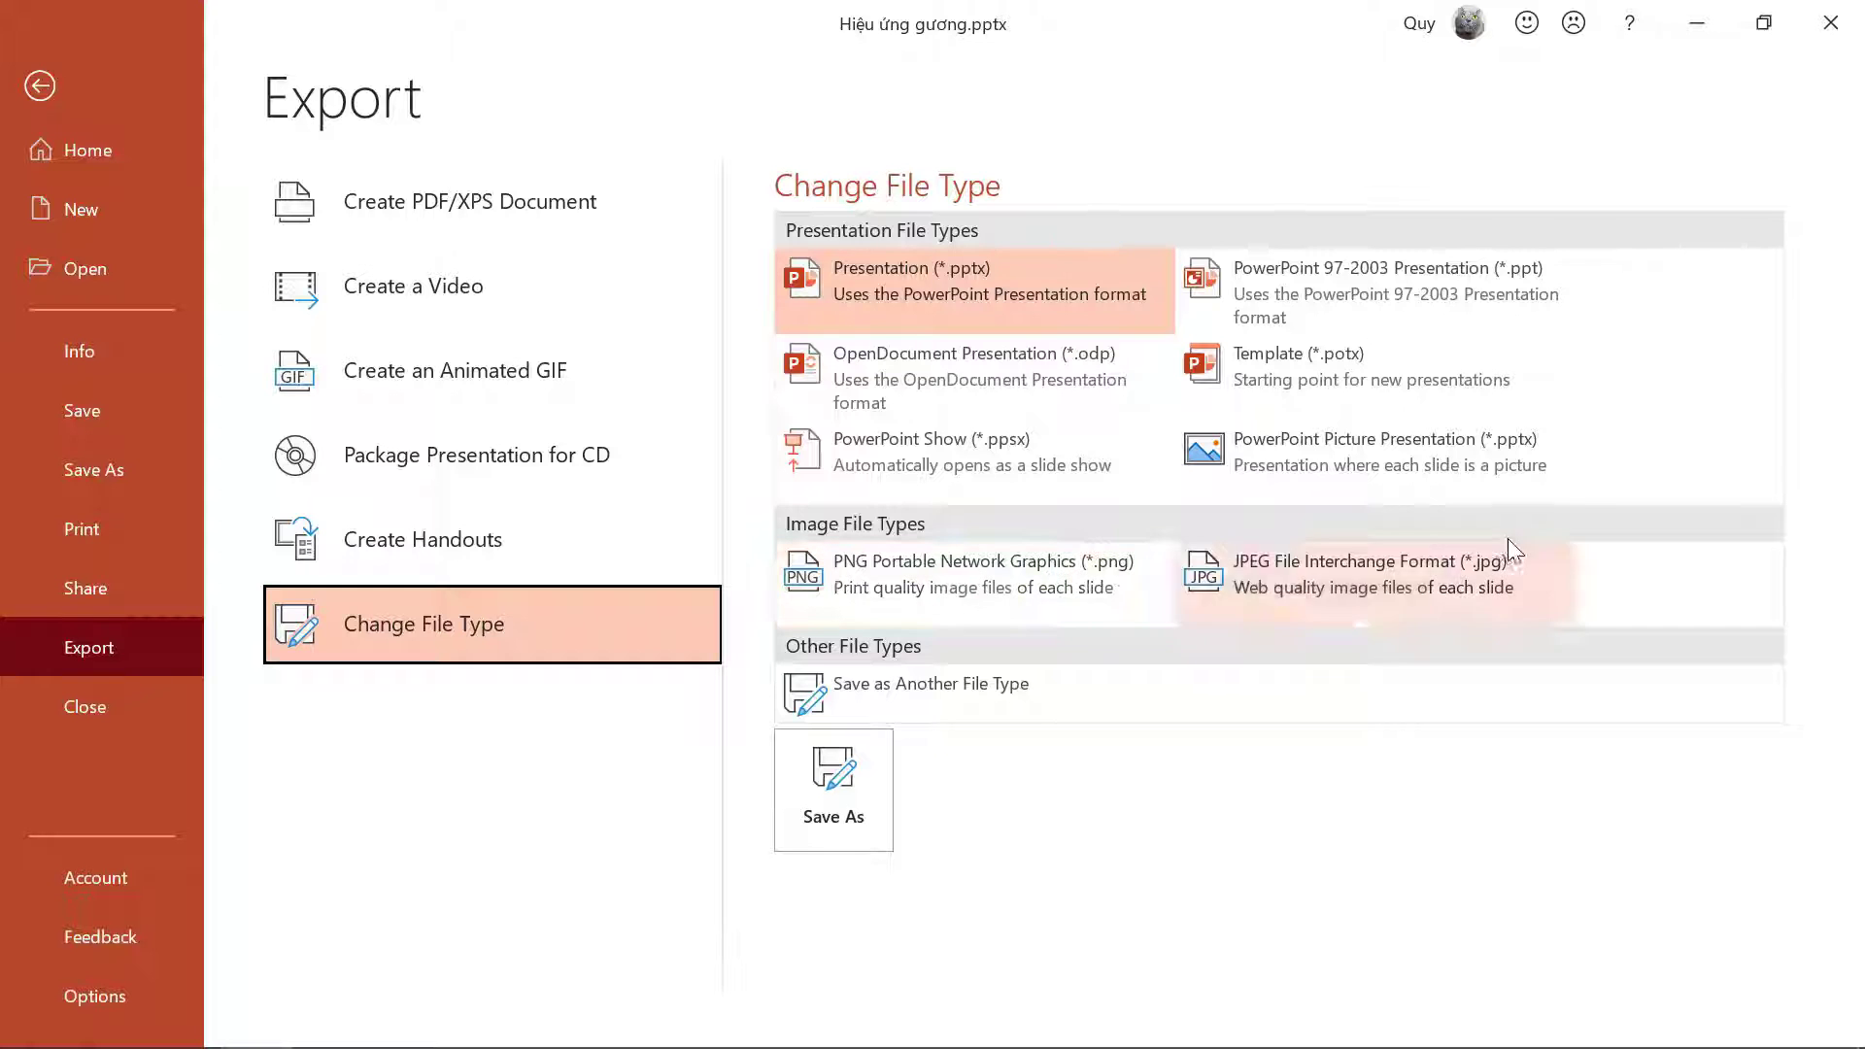
click(1095, 549)
click(834, 802)
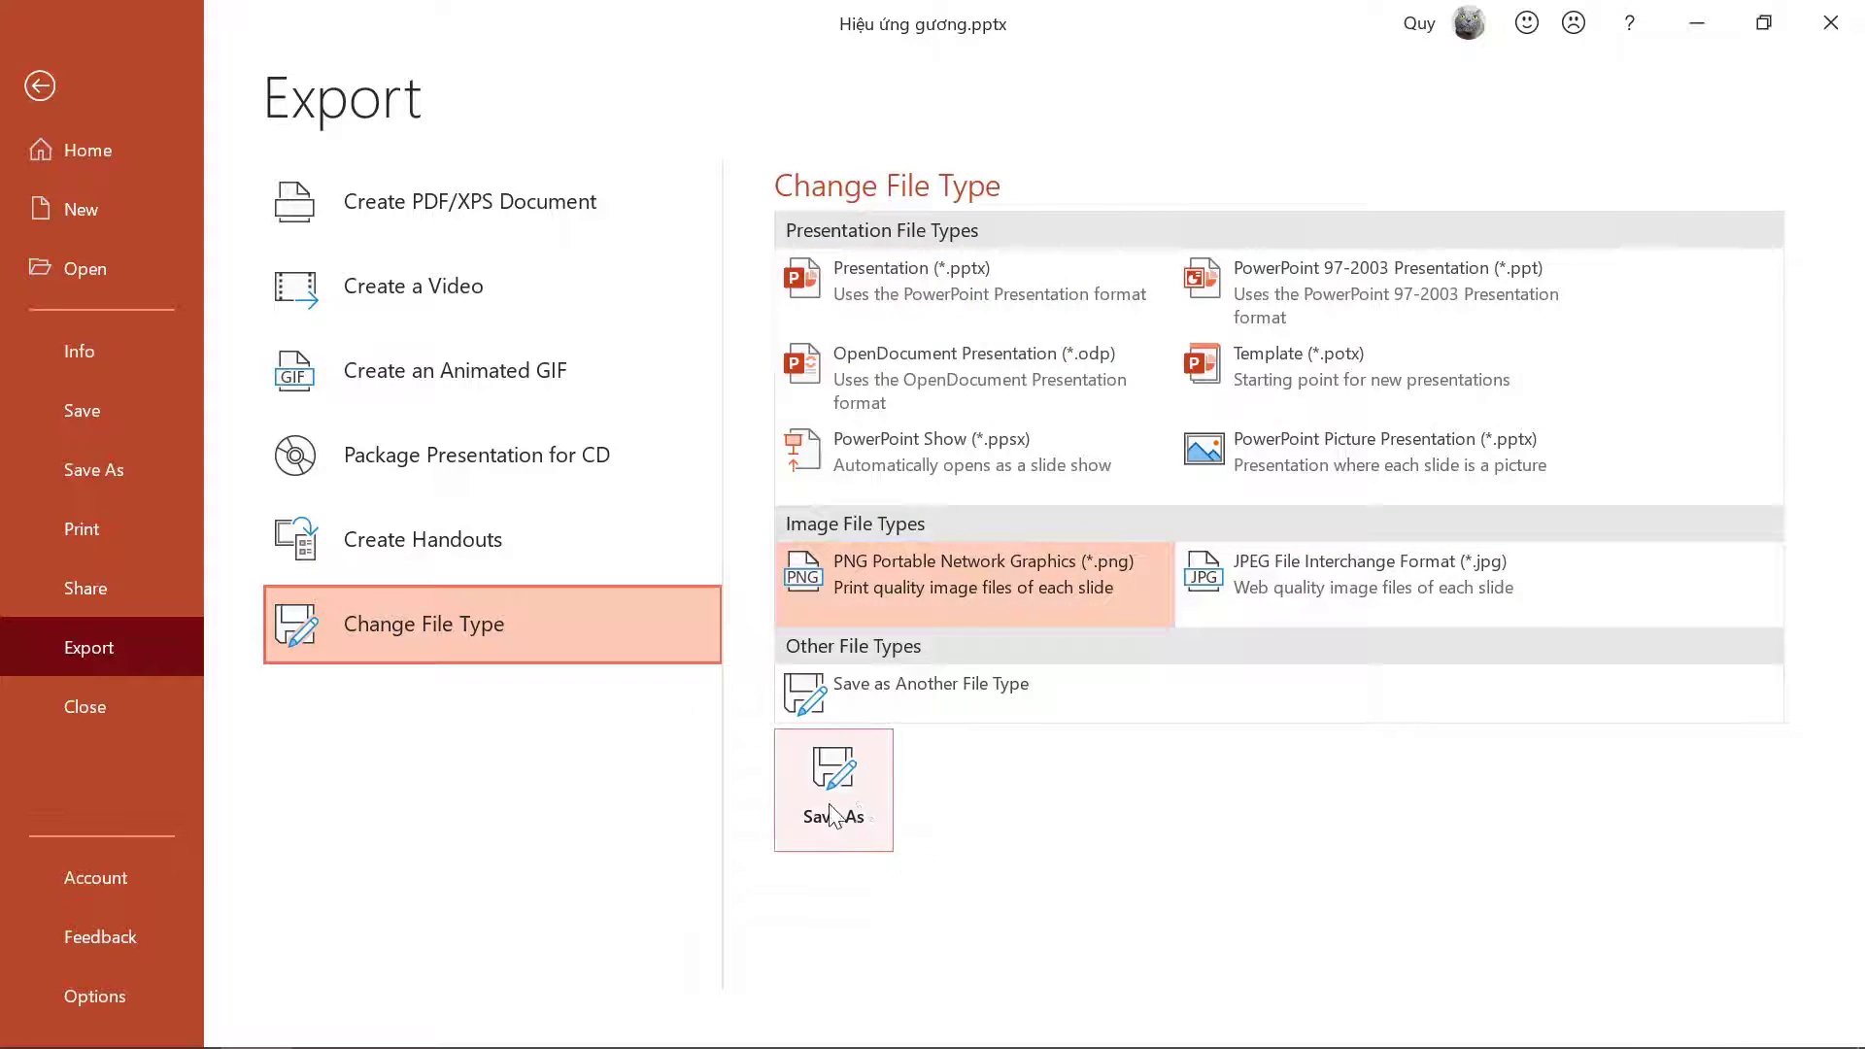
click(530, 296)
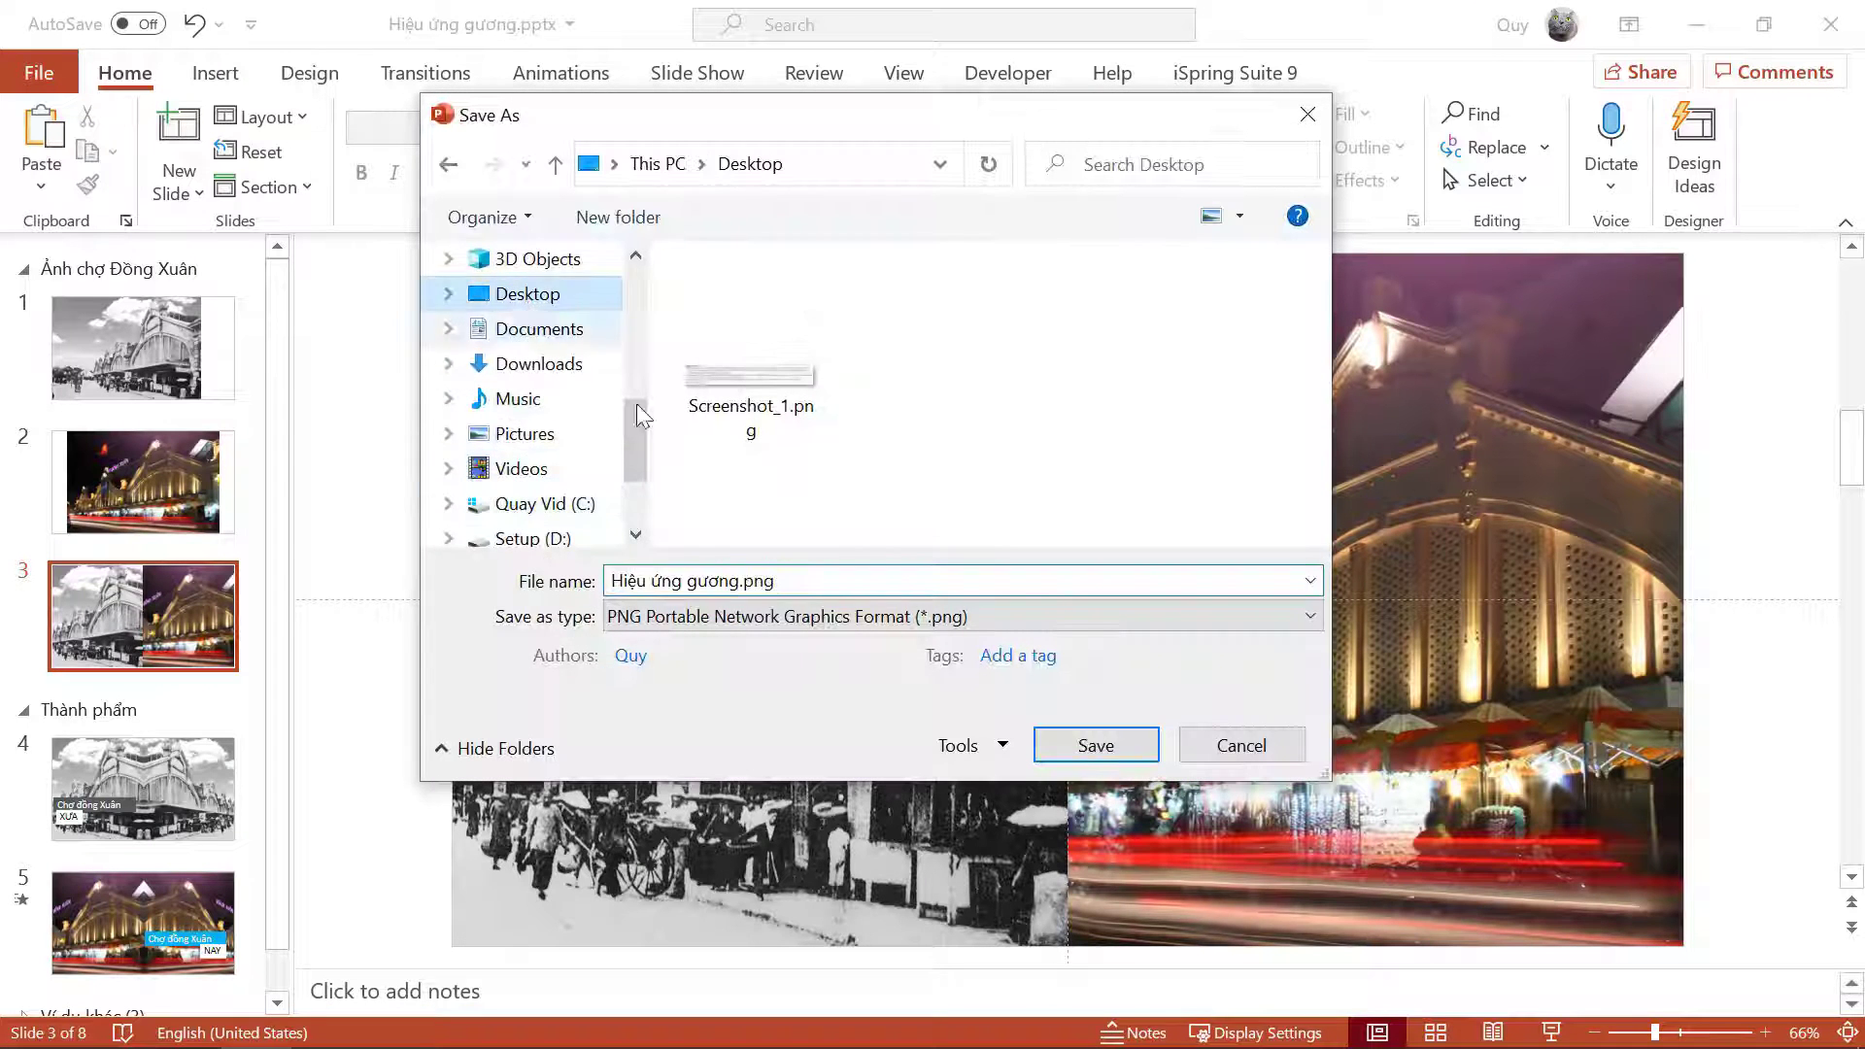
click(746, 580)
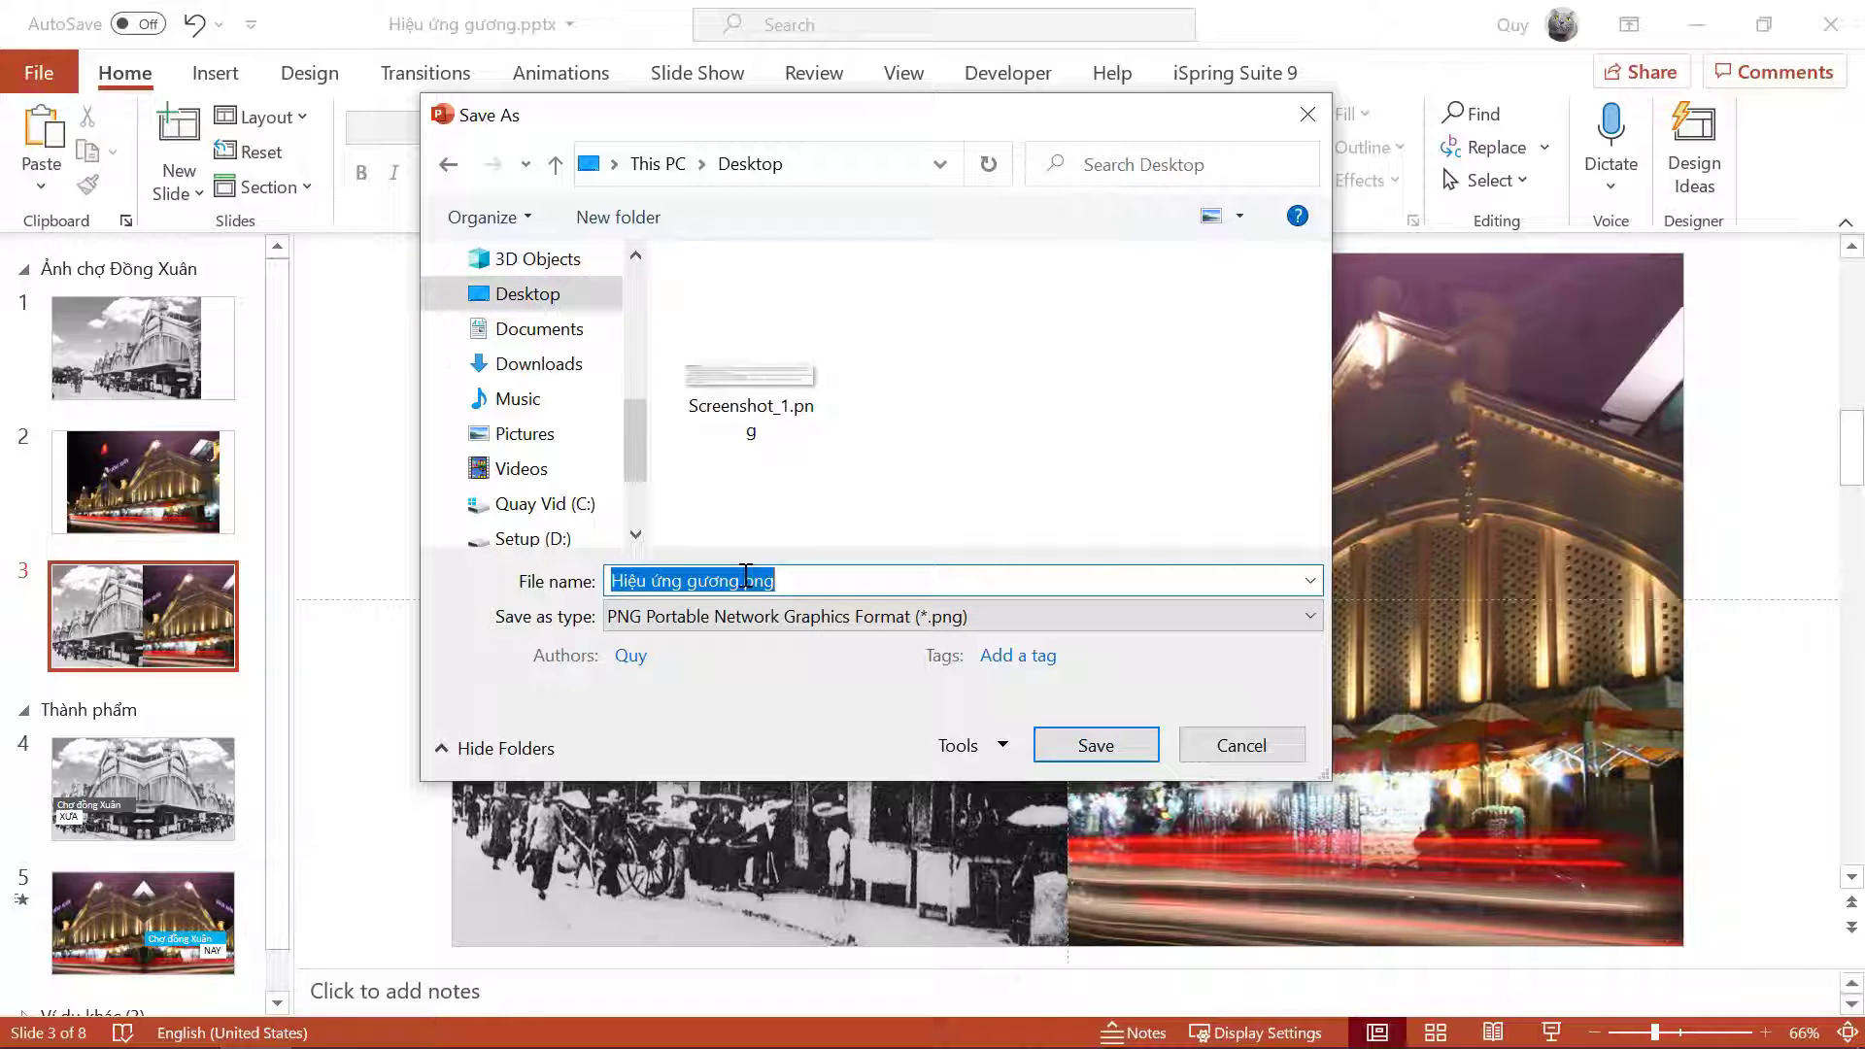
text(hinhanh)
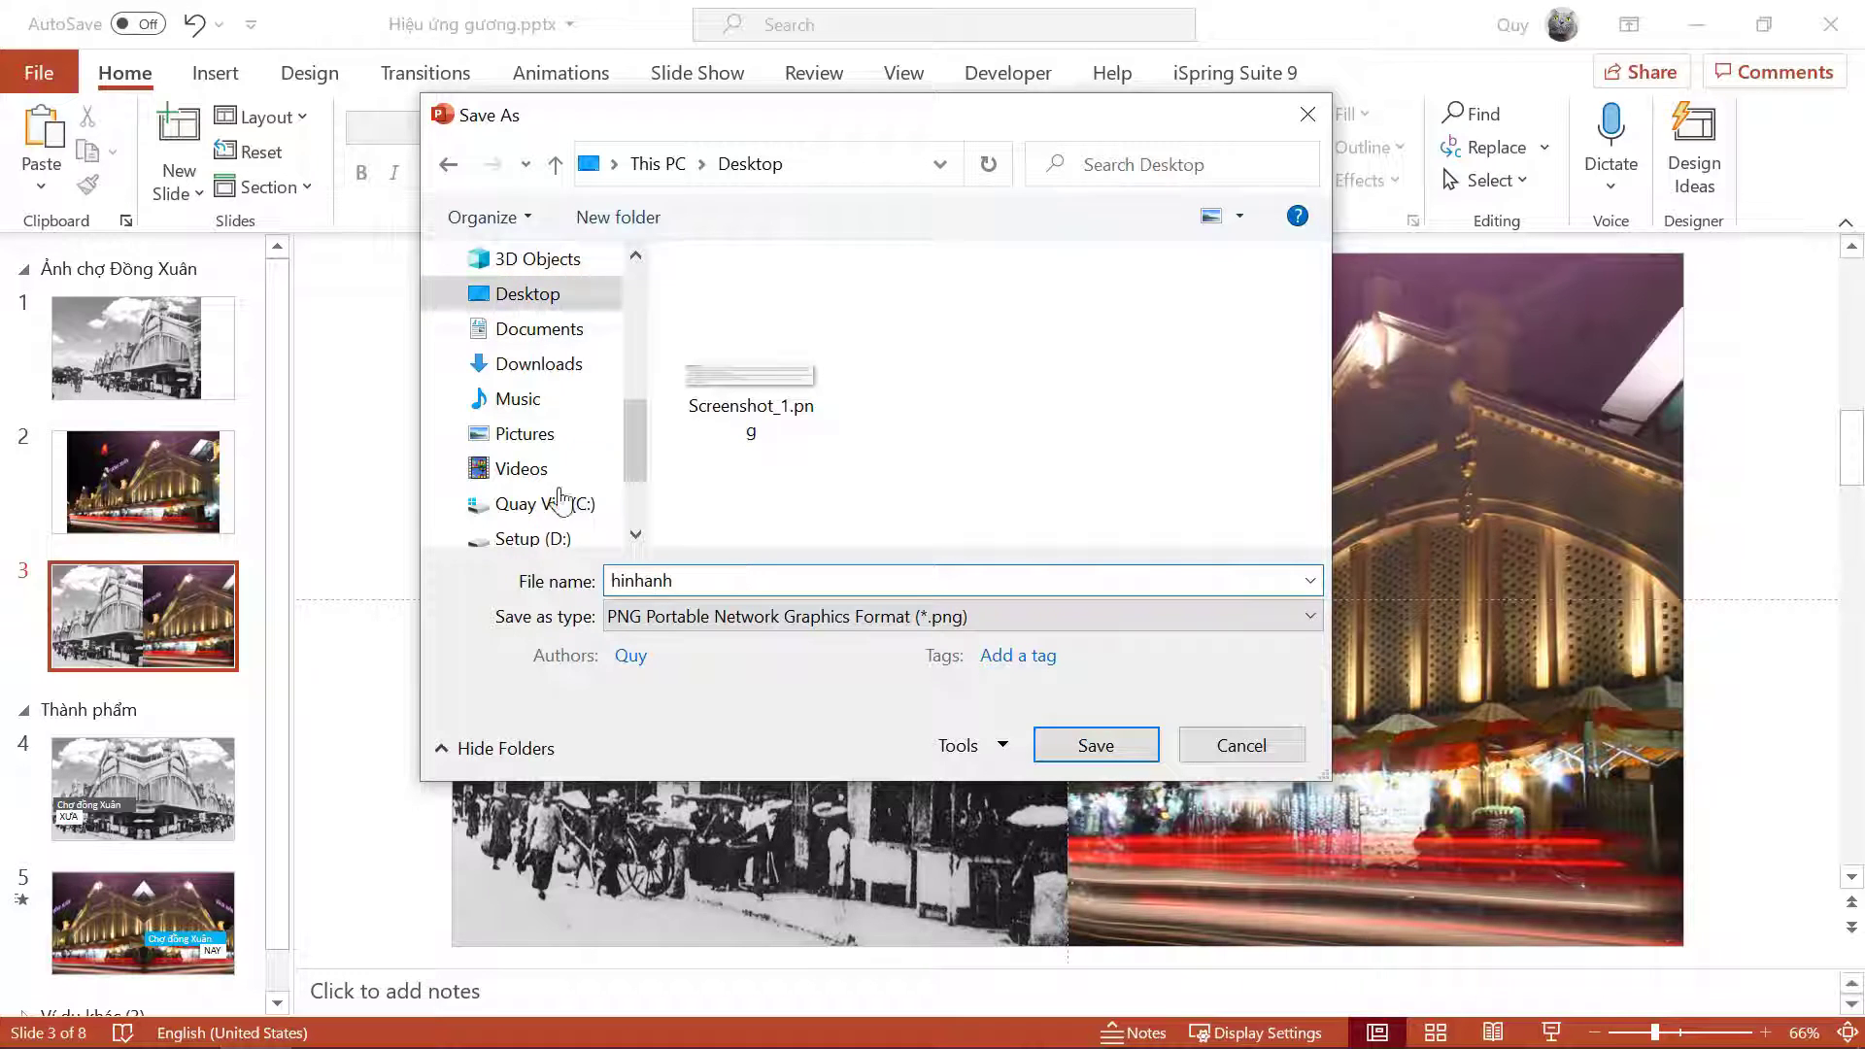
click(1116, 744)
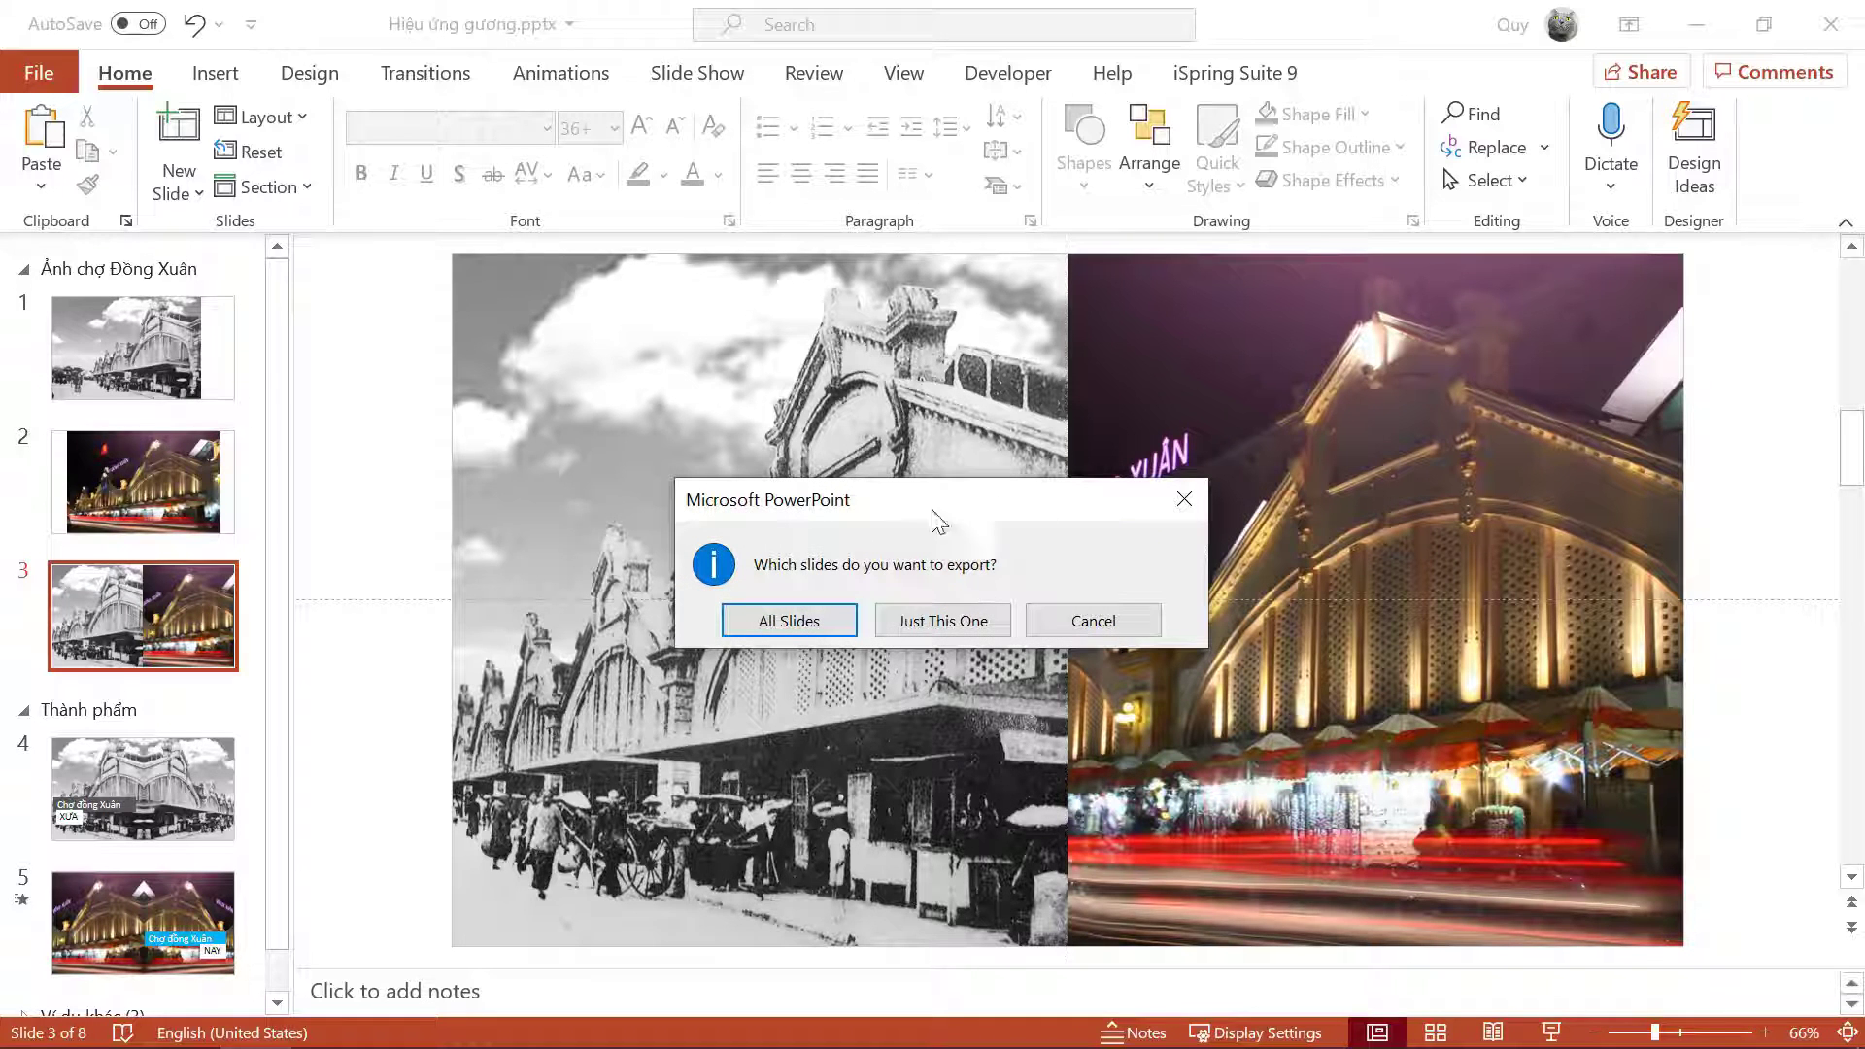
drag(931, 499, 961, 419)
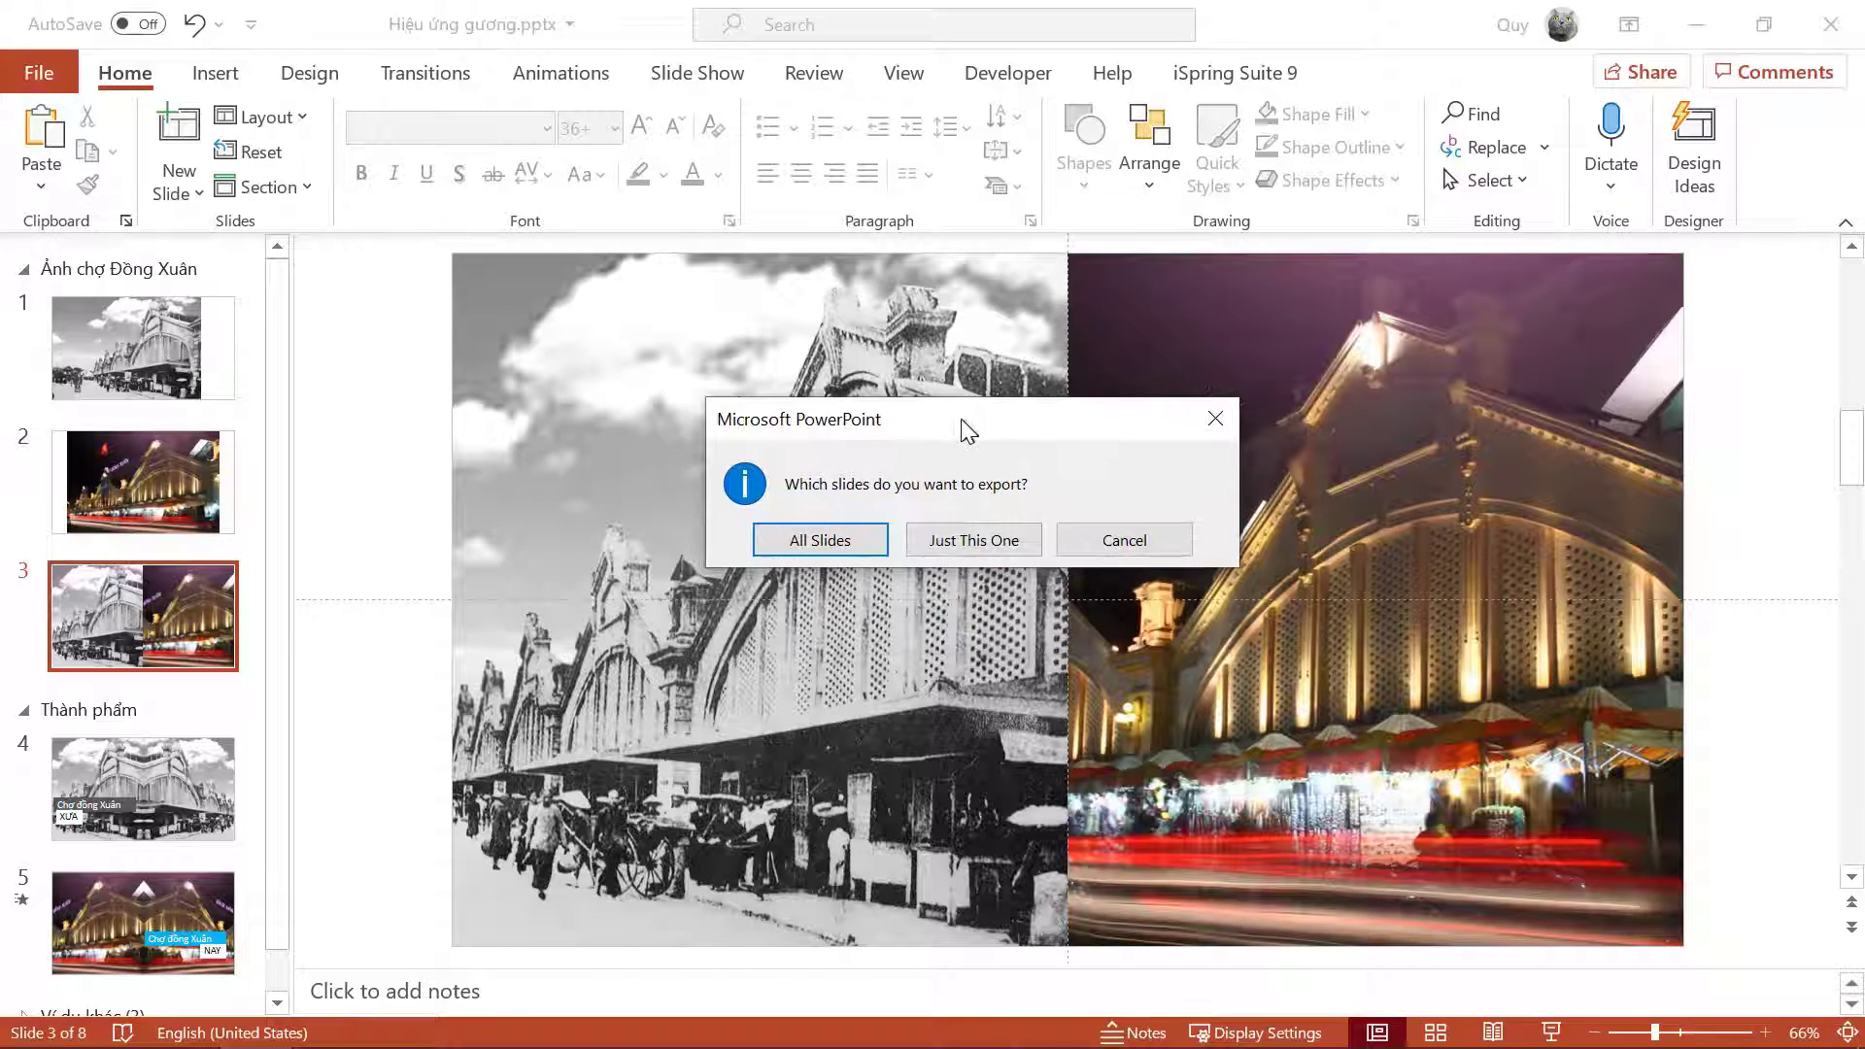
click(998, 544)
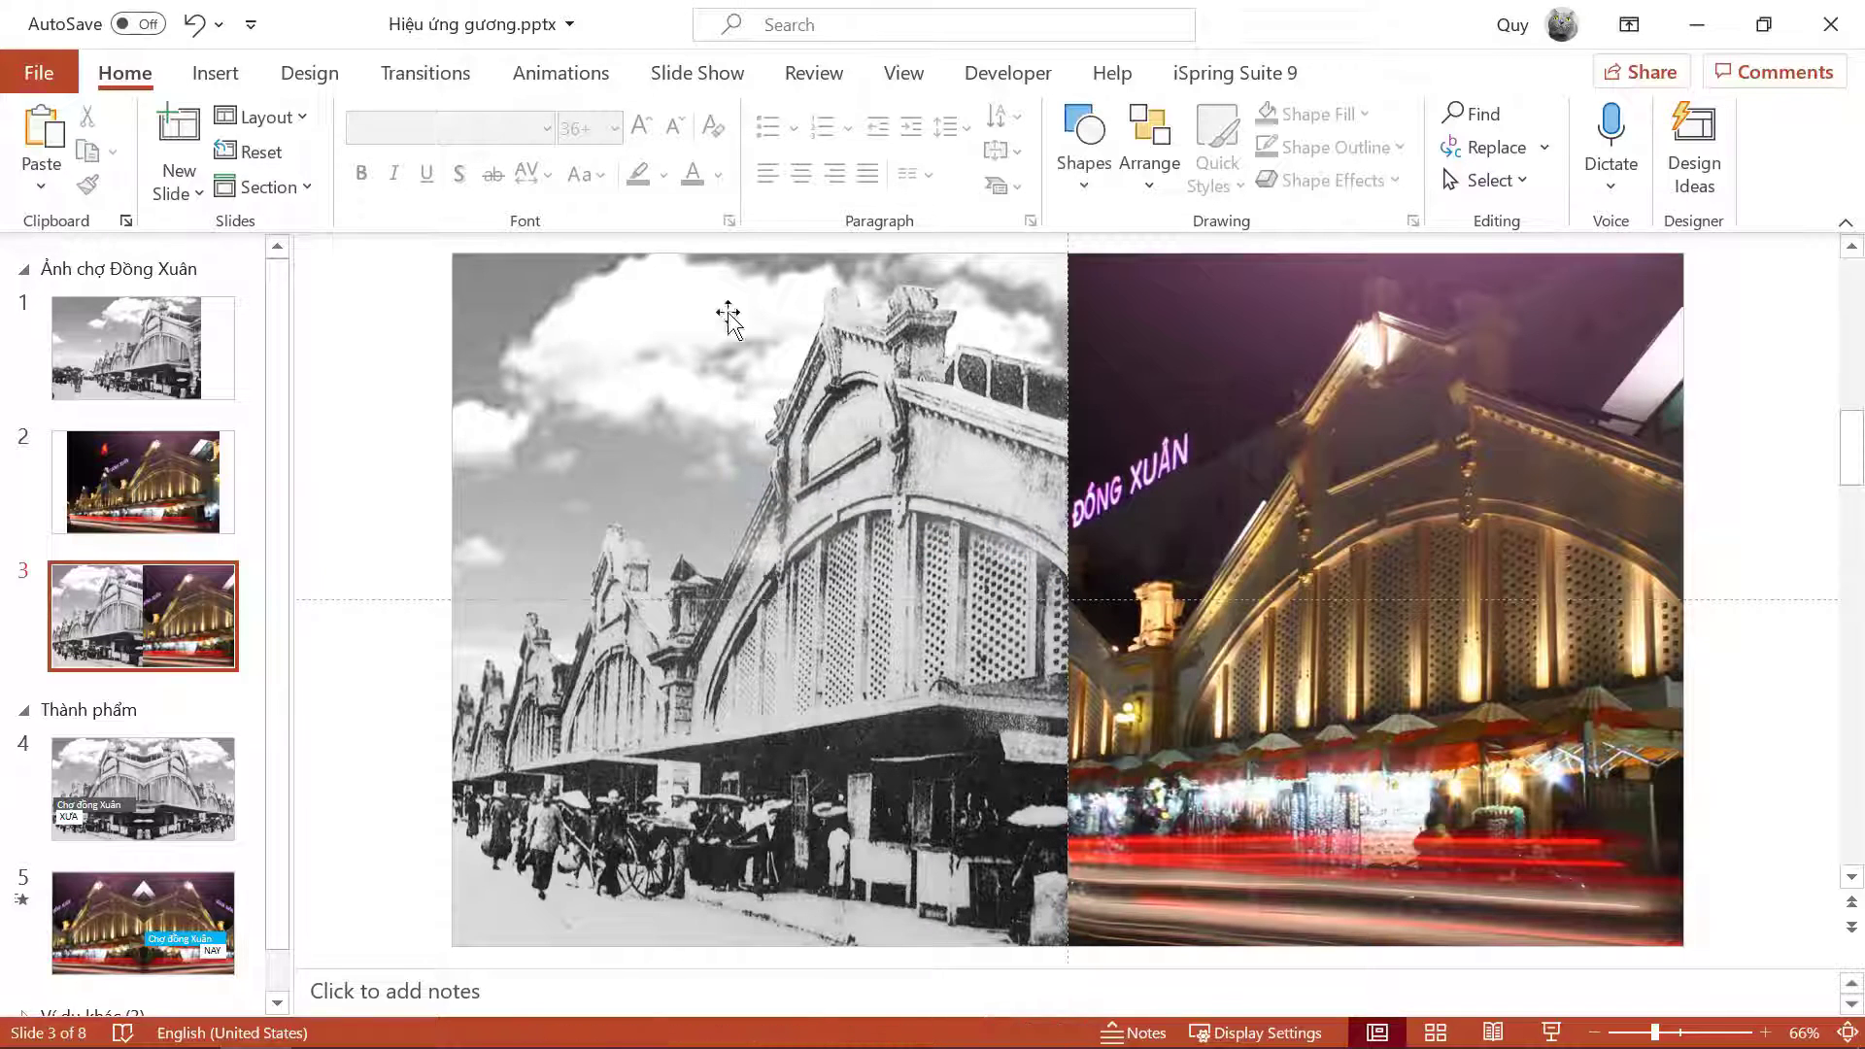
Step: Delete the grouped photos from slide 3 and insert hinhanh.png from the Desktop instead
click(1268, 433)
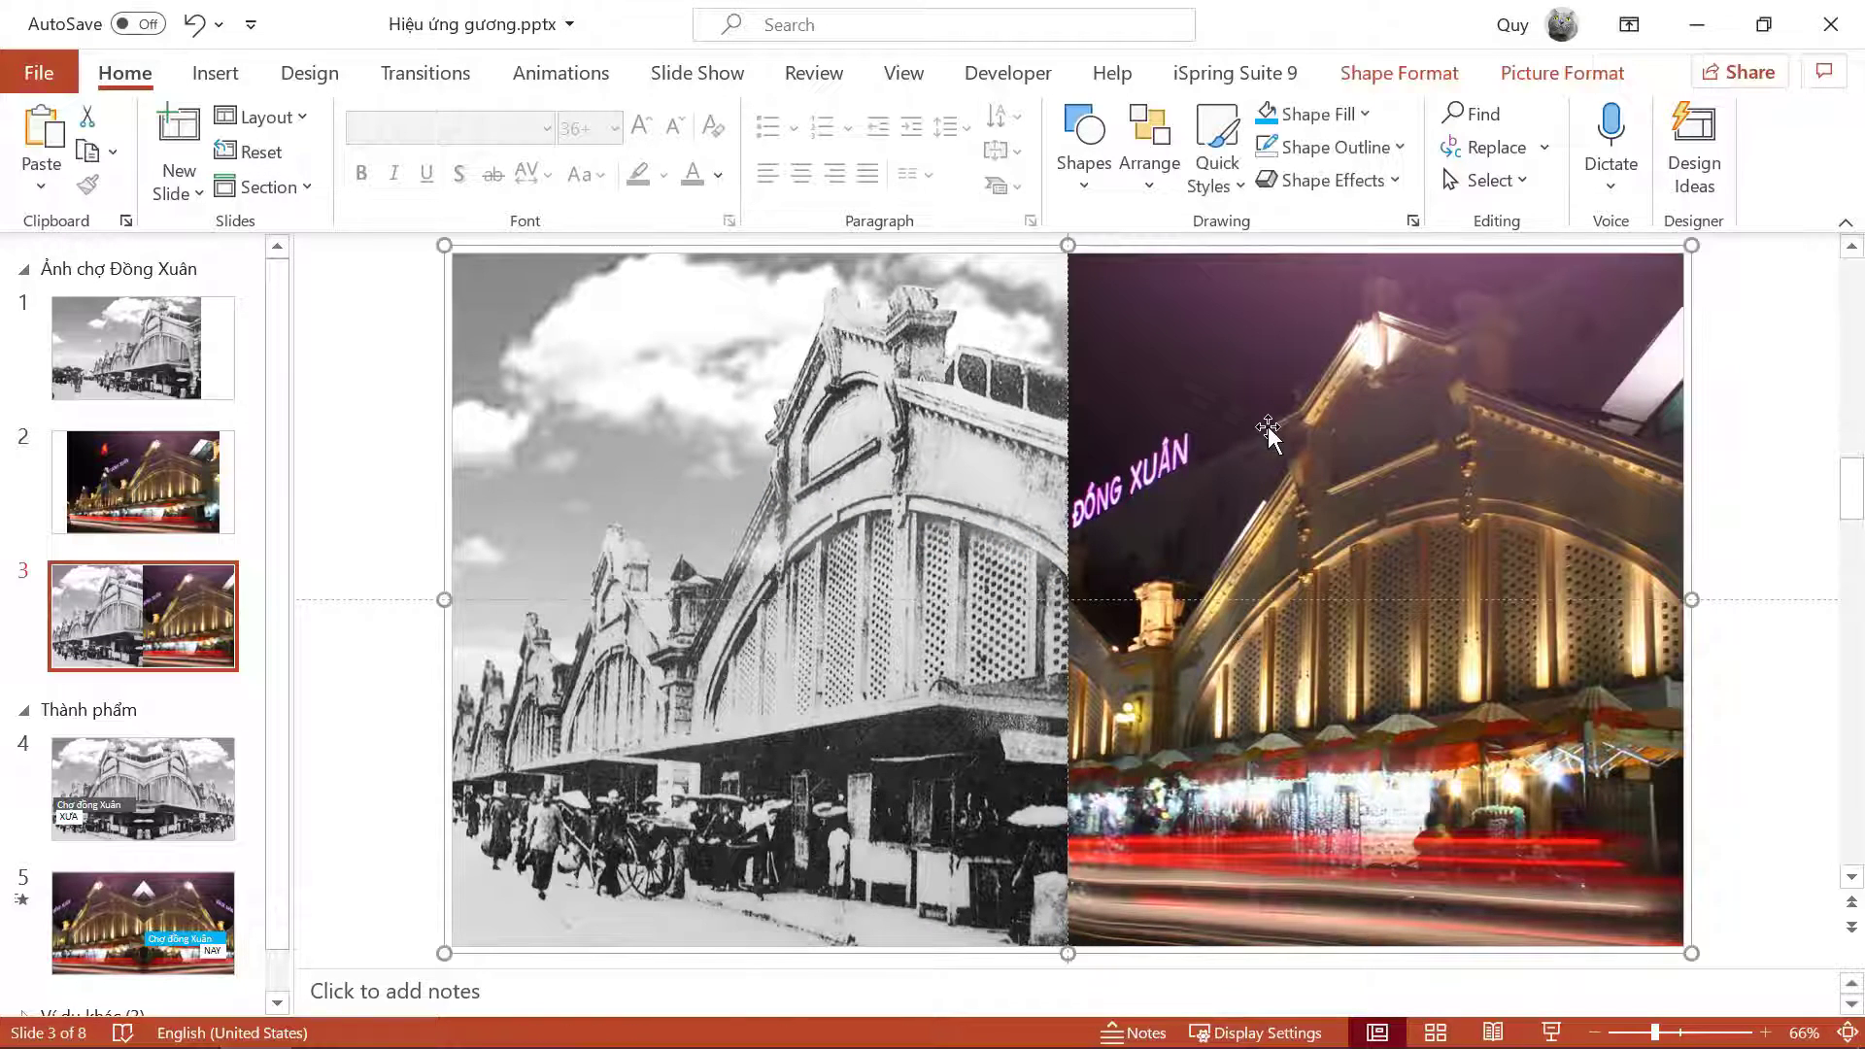
key(Delete)
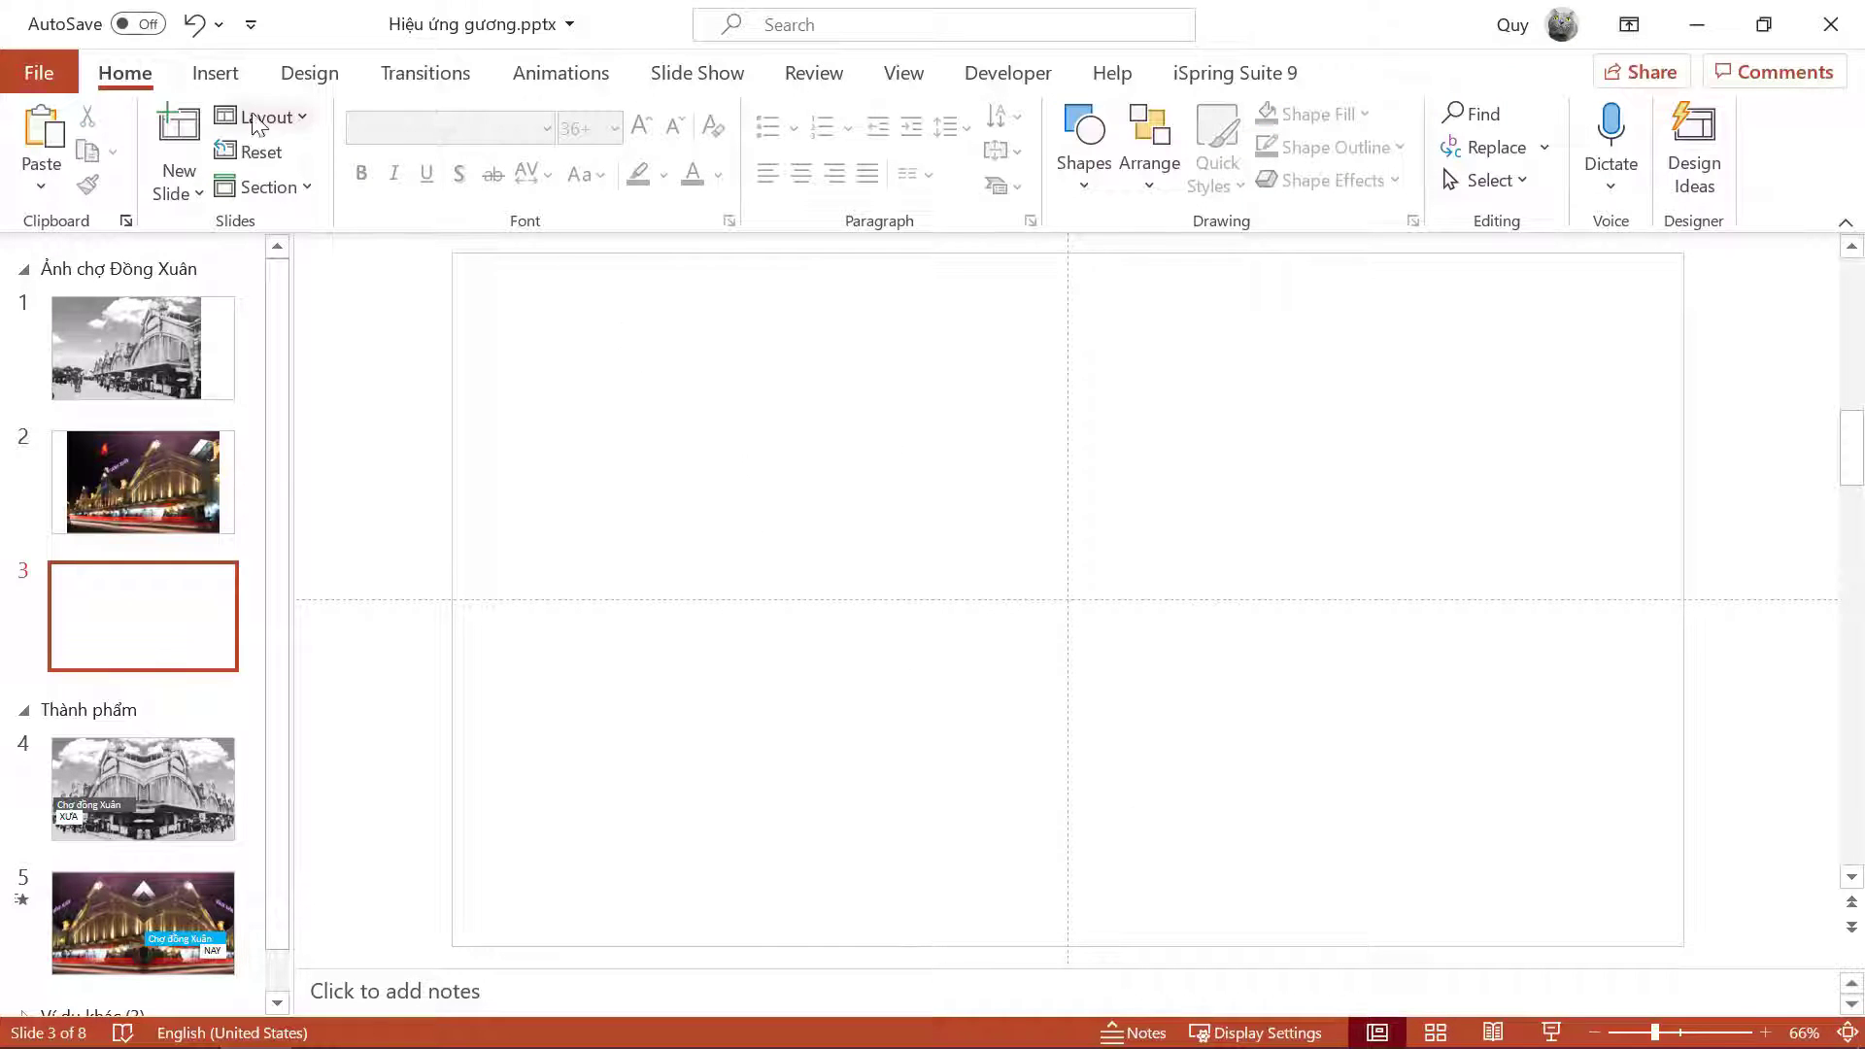
click(214, 73)
click(231, 200)
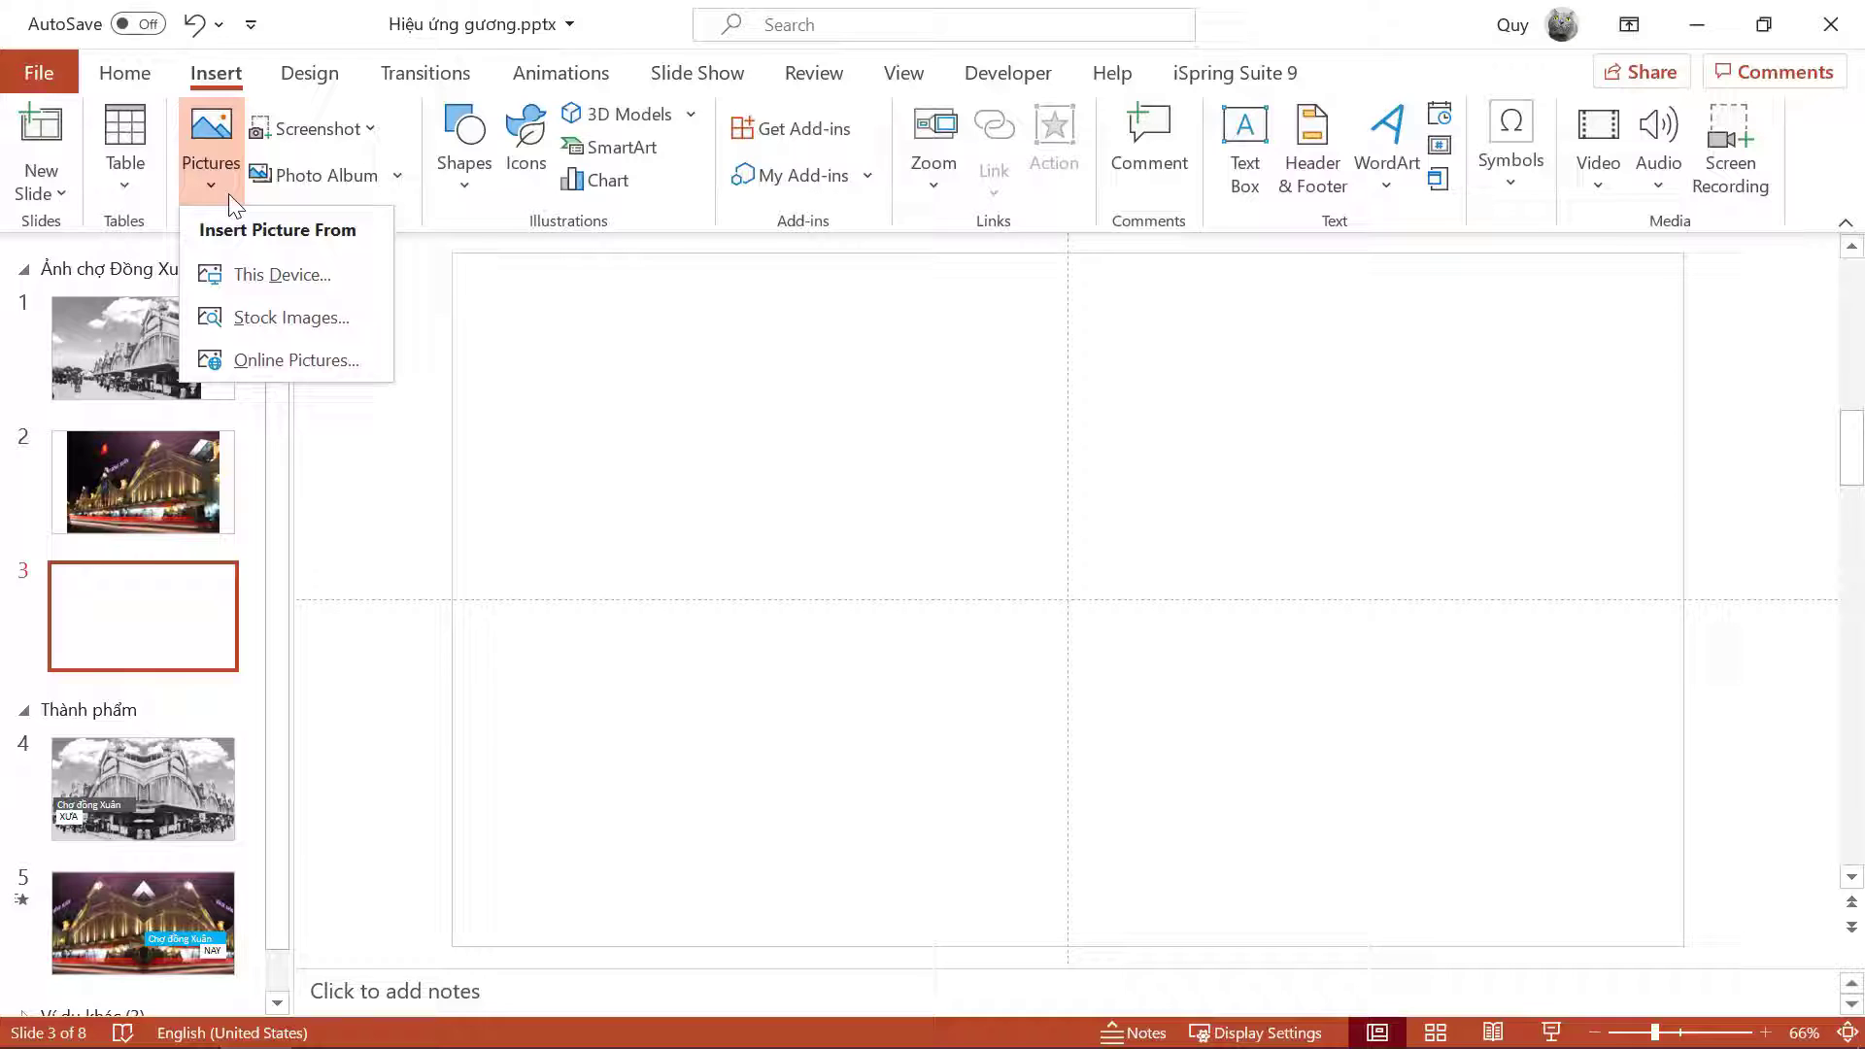
click(272, 267)
click(156, 250)
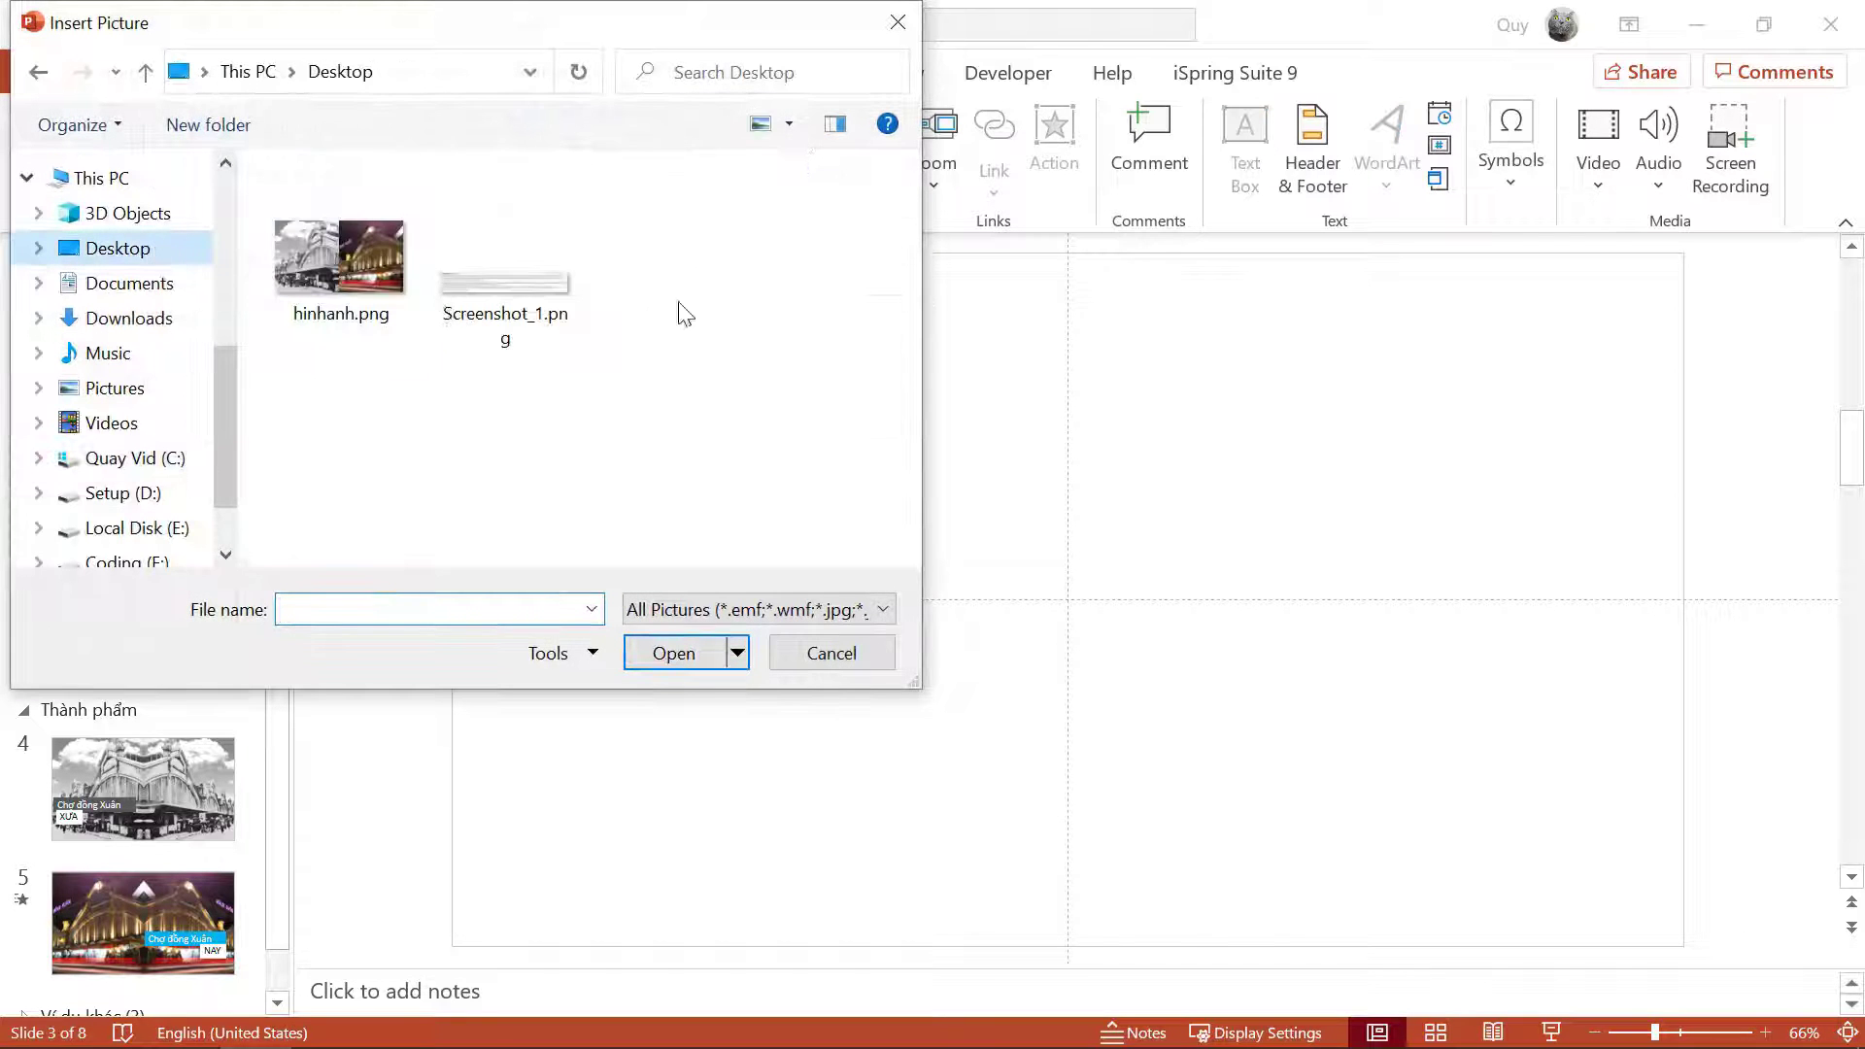
click(337, 252)
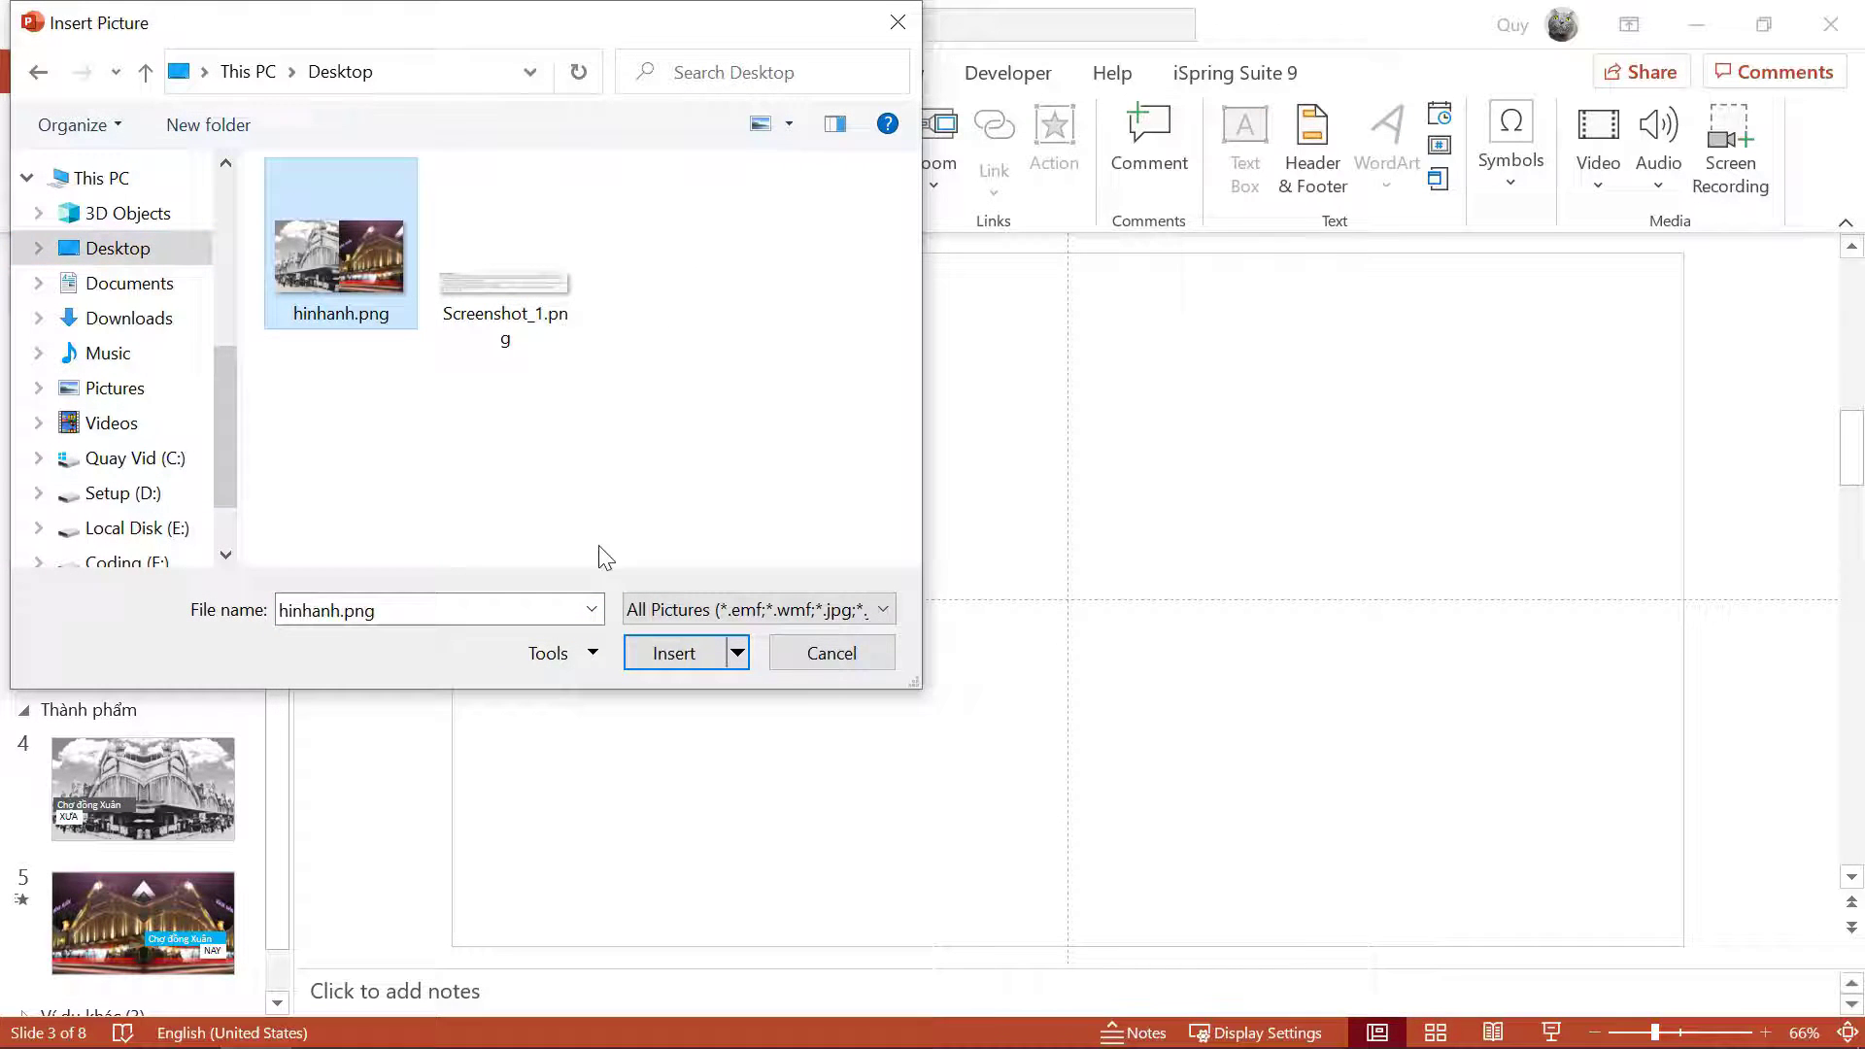
click(701, 645)
key(Escape)
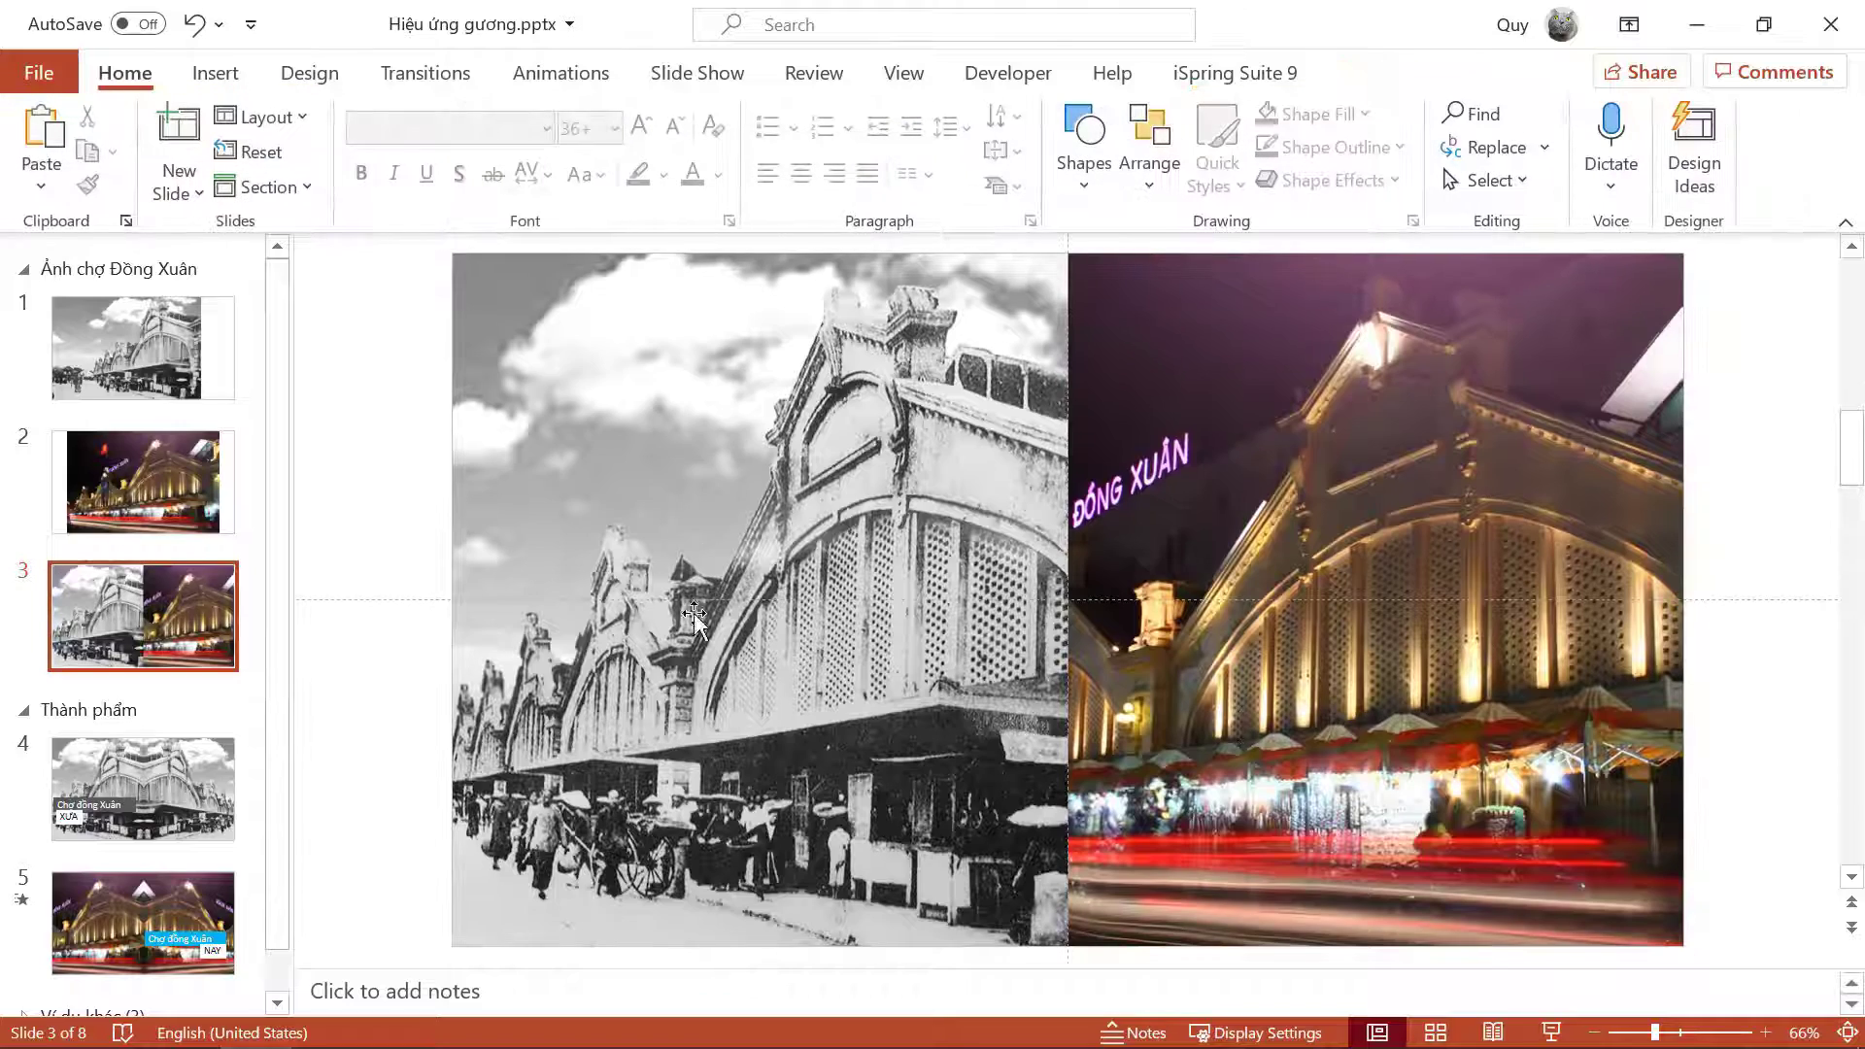
Step: Crop away hinhanh.png's right night-time half so only the old left half remains
mouse_move(642, 464)
mouse_down()
mouse_move(726, 575)
mouse_move(738, 535)
mouse_move(806, 531)
mouse_up()
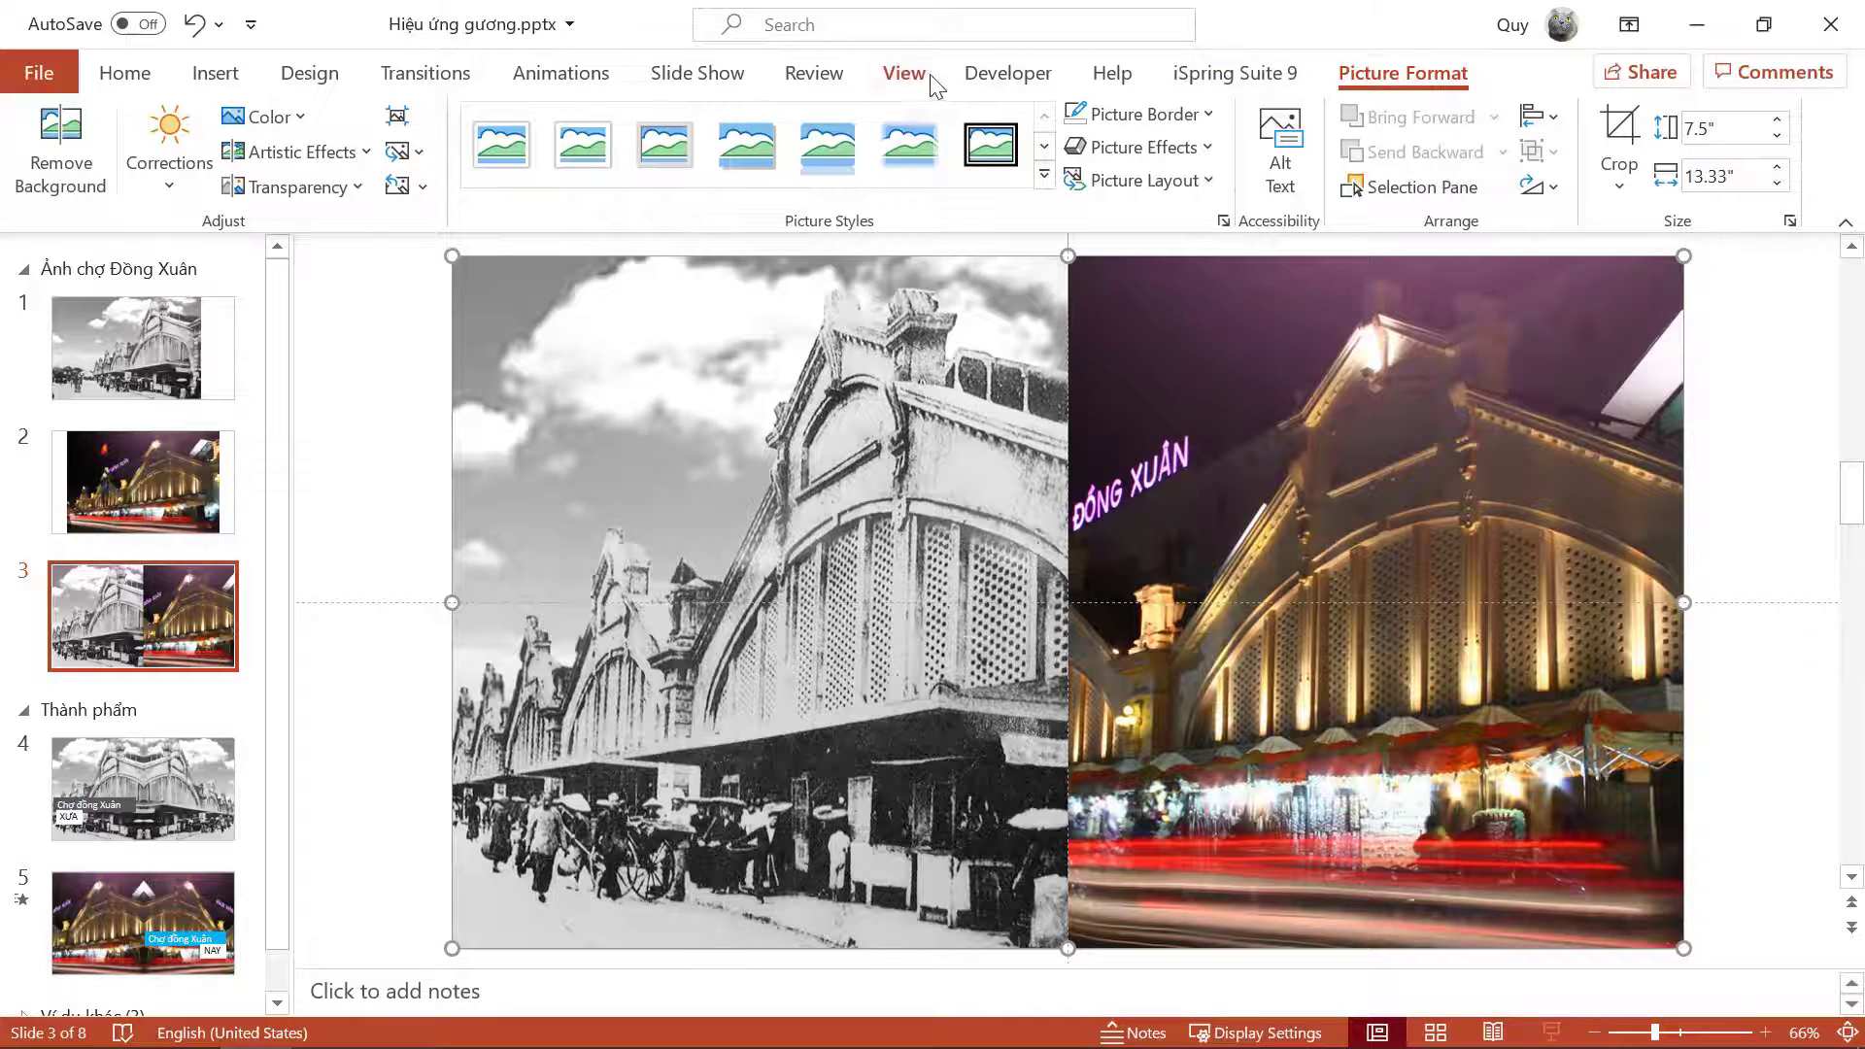
click(904, 73)
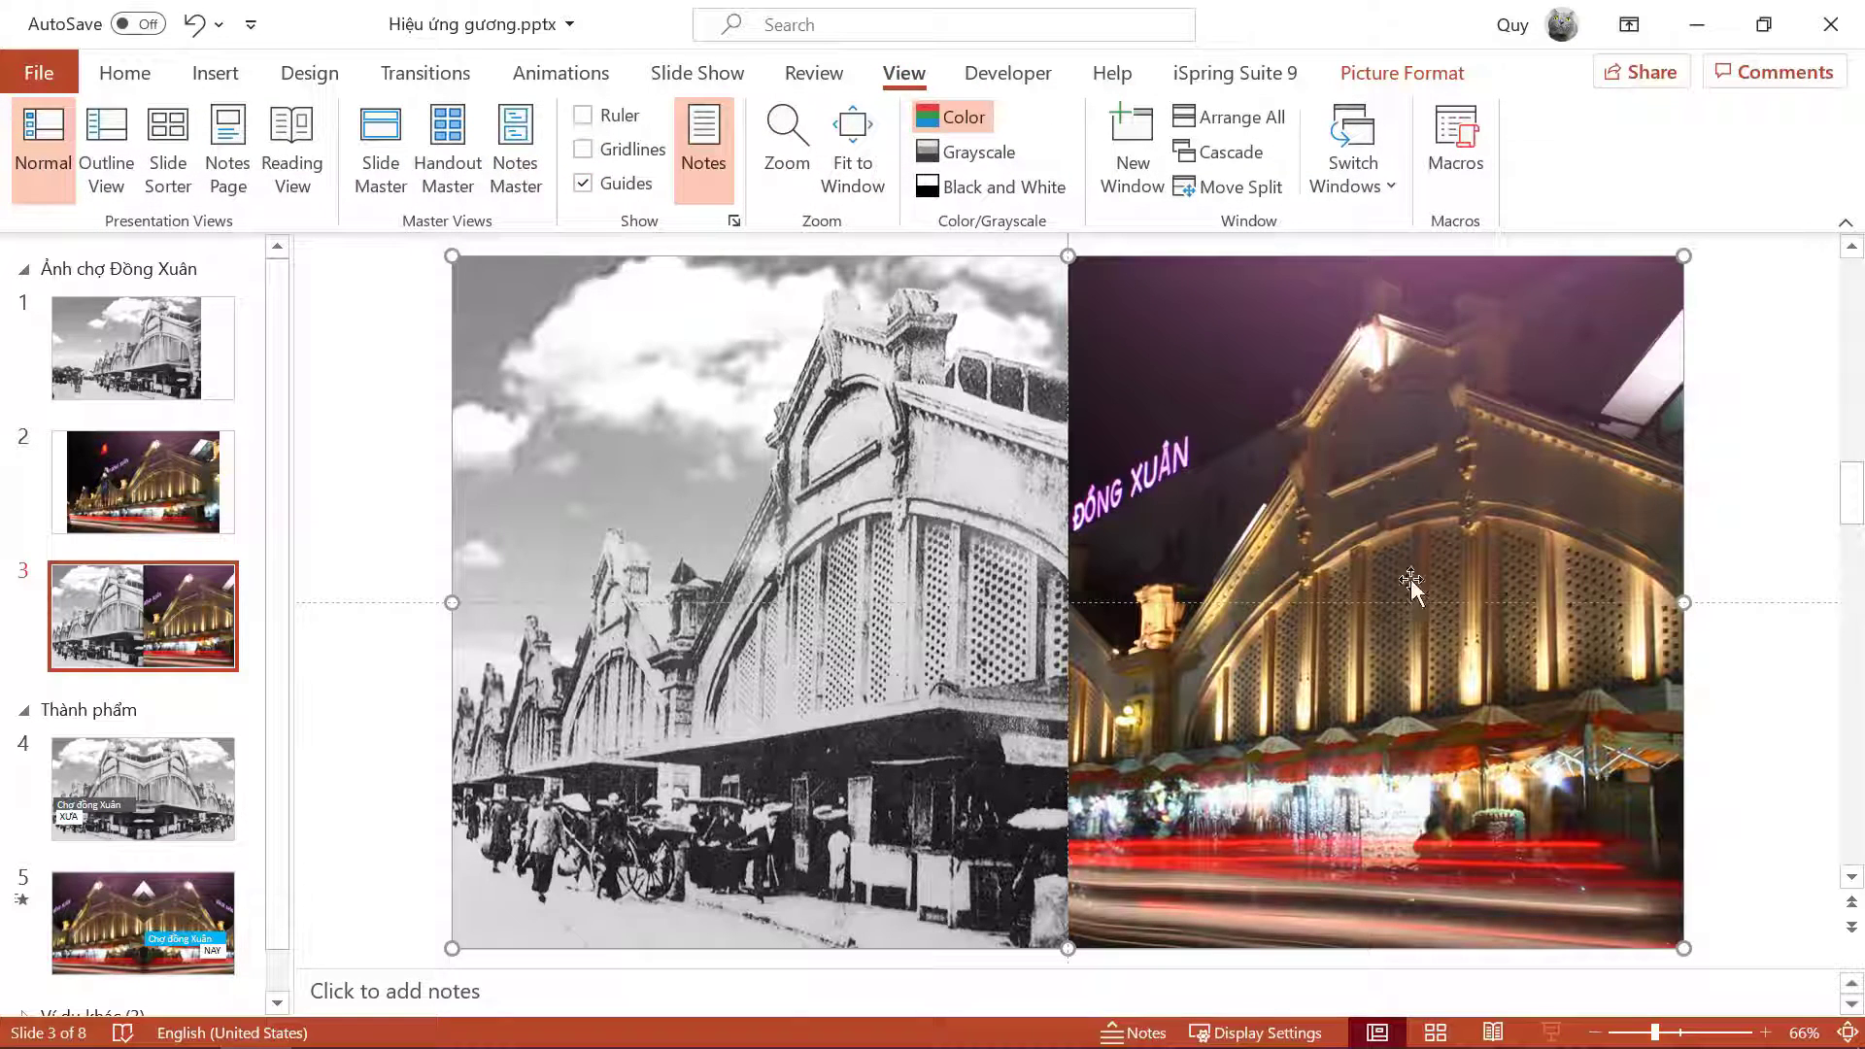
click(125, 74)
click(369, 489)
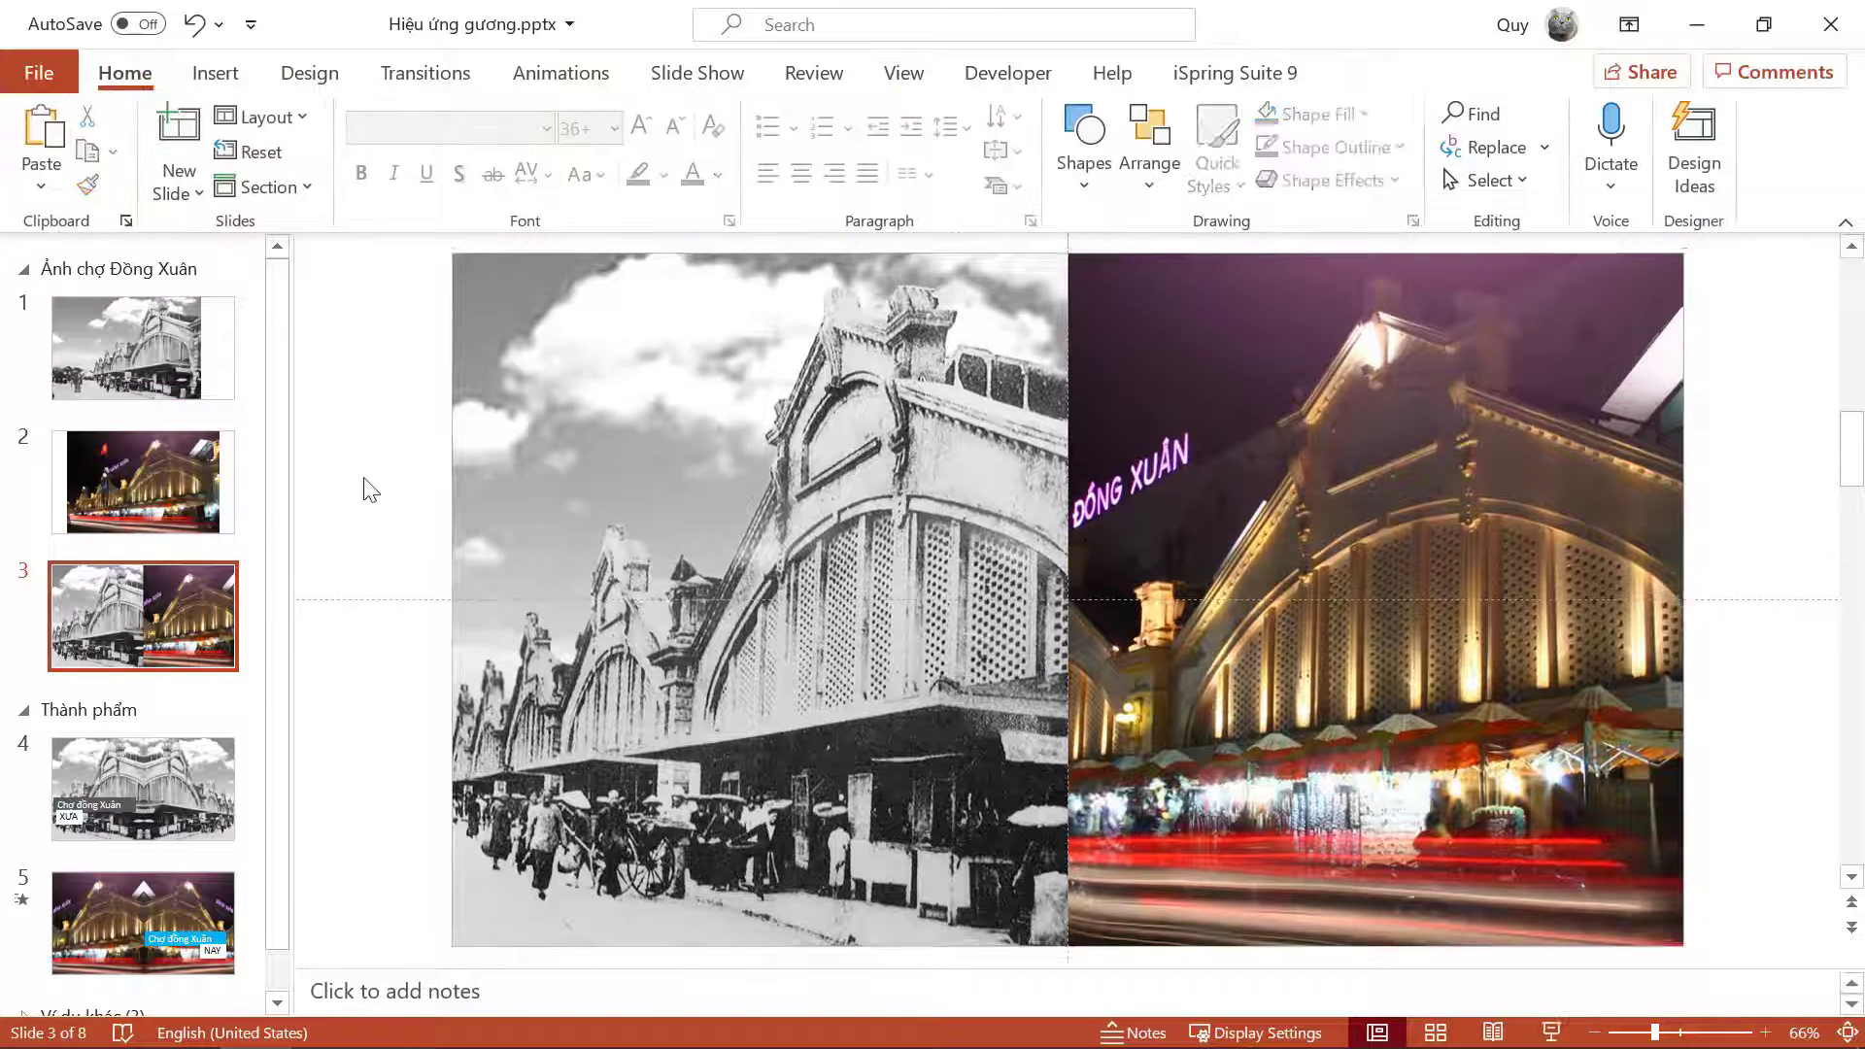
click(938, 377)
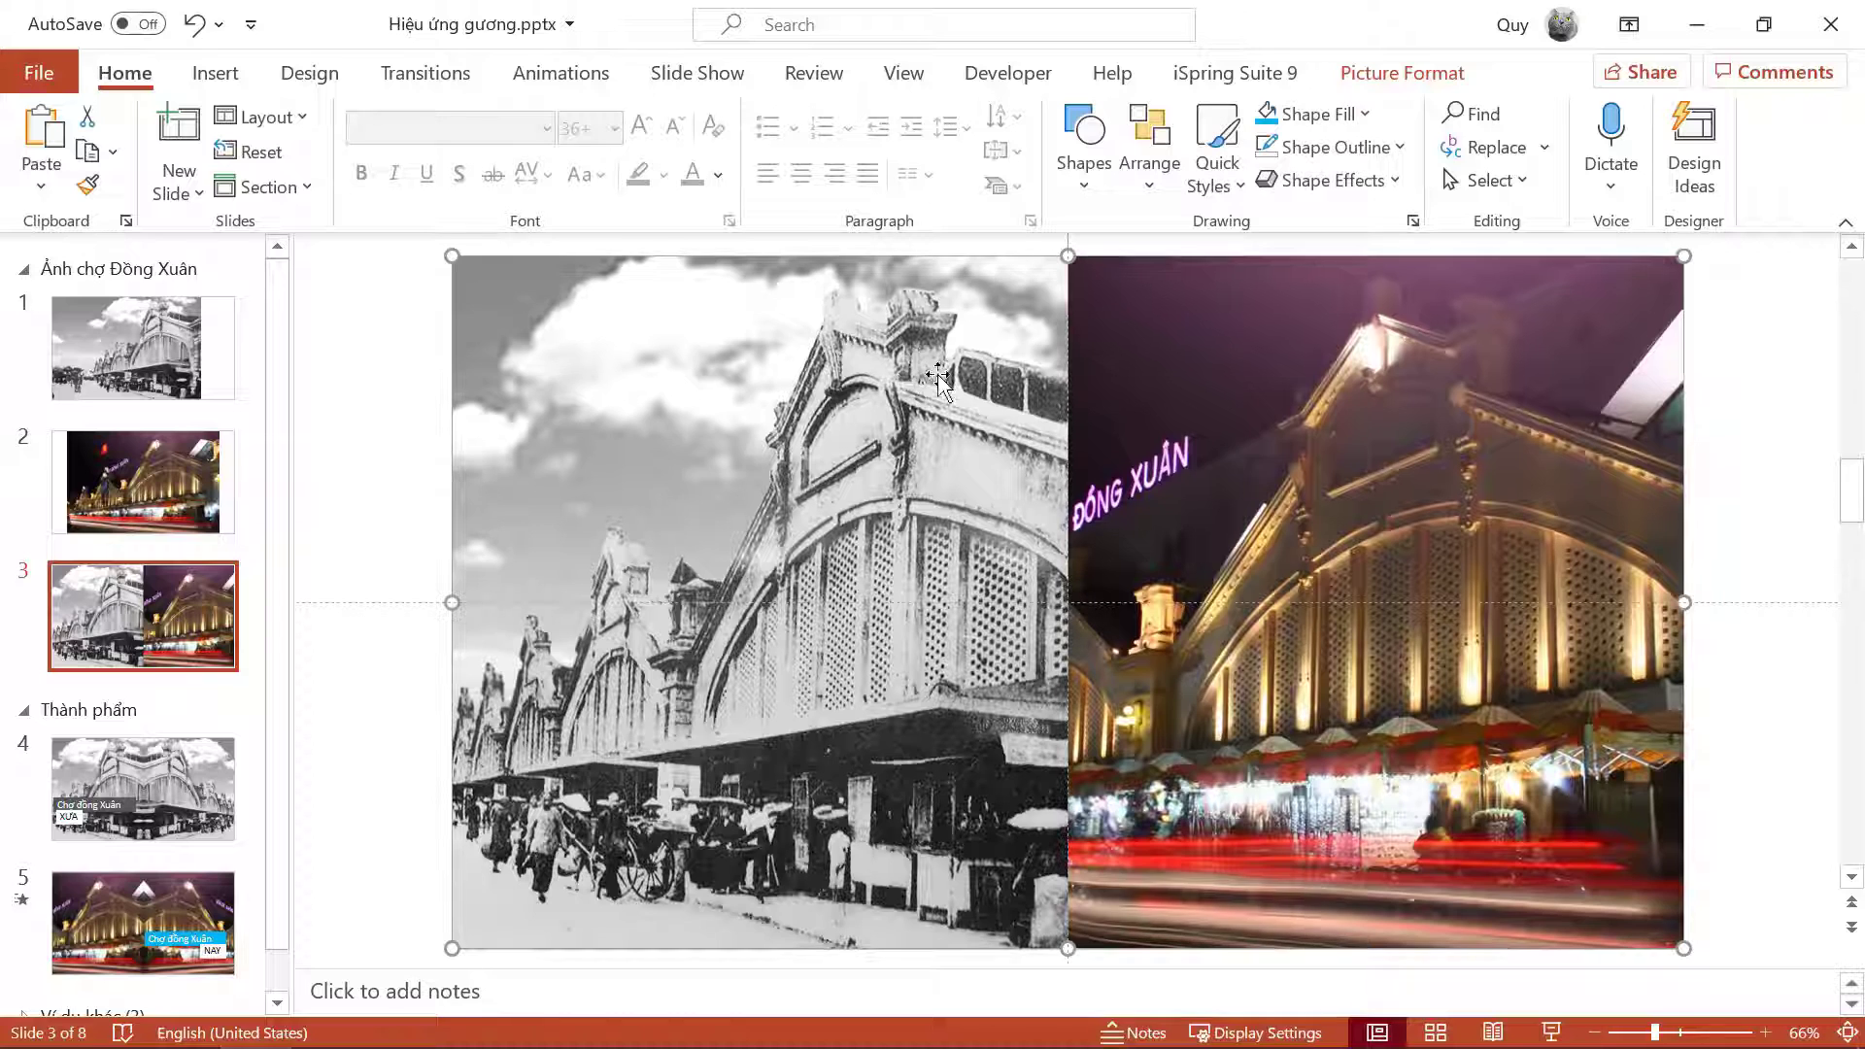
click(1402, 73)
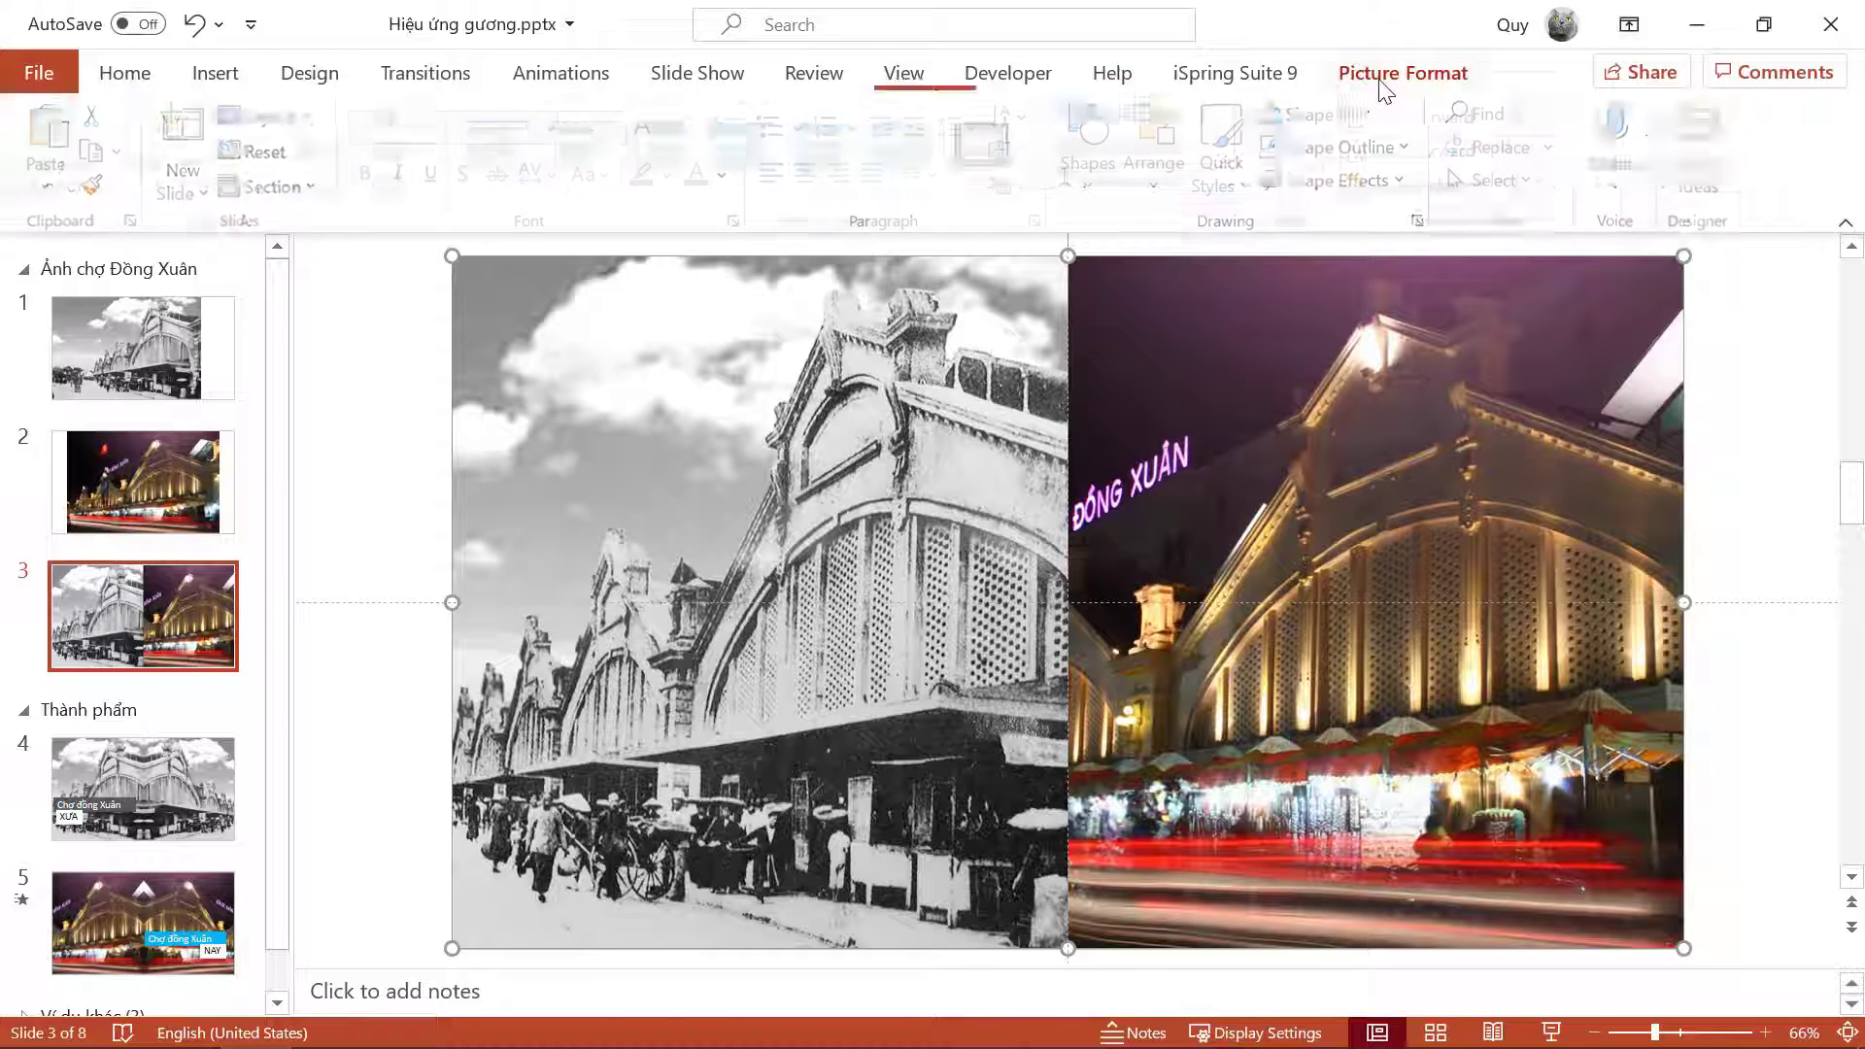
click(1619, 125)
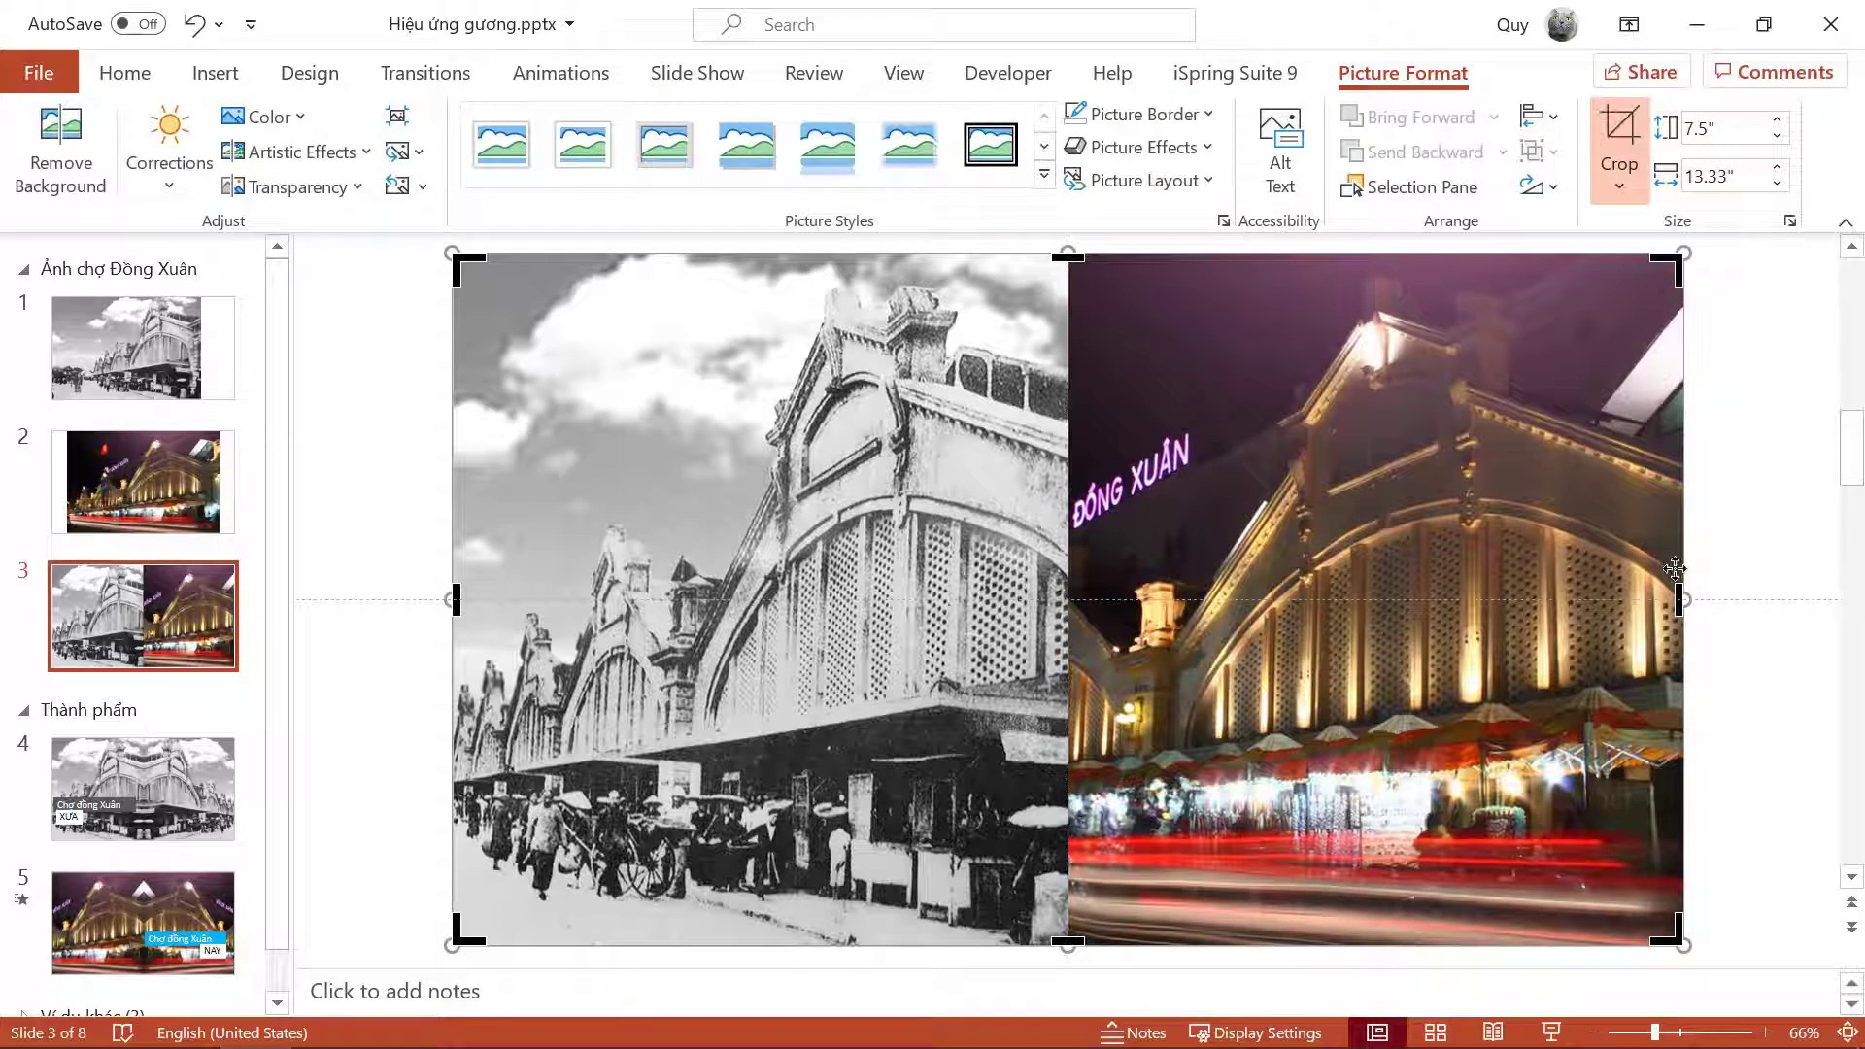
drag(1680, 608, 1070, 614)
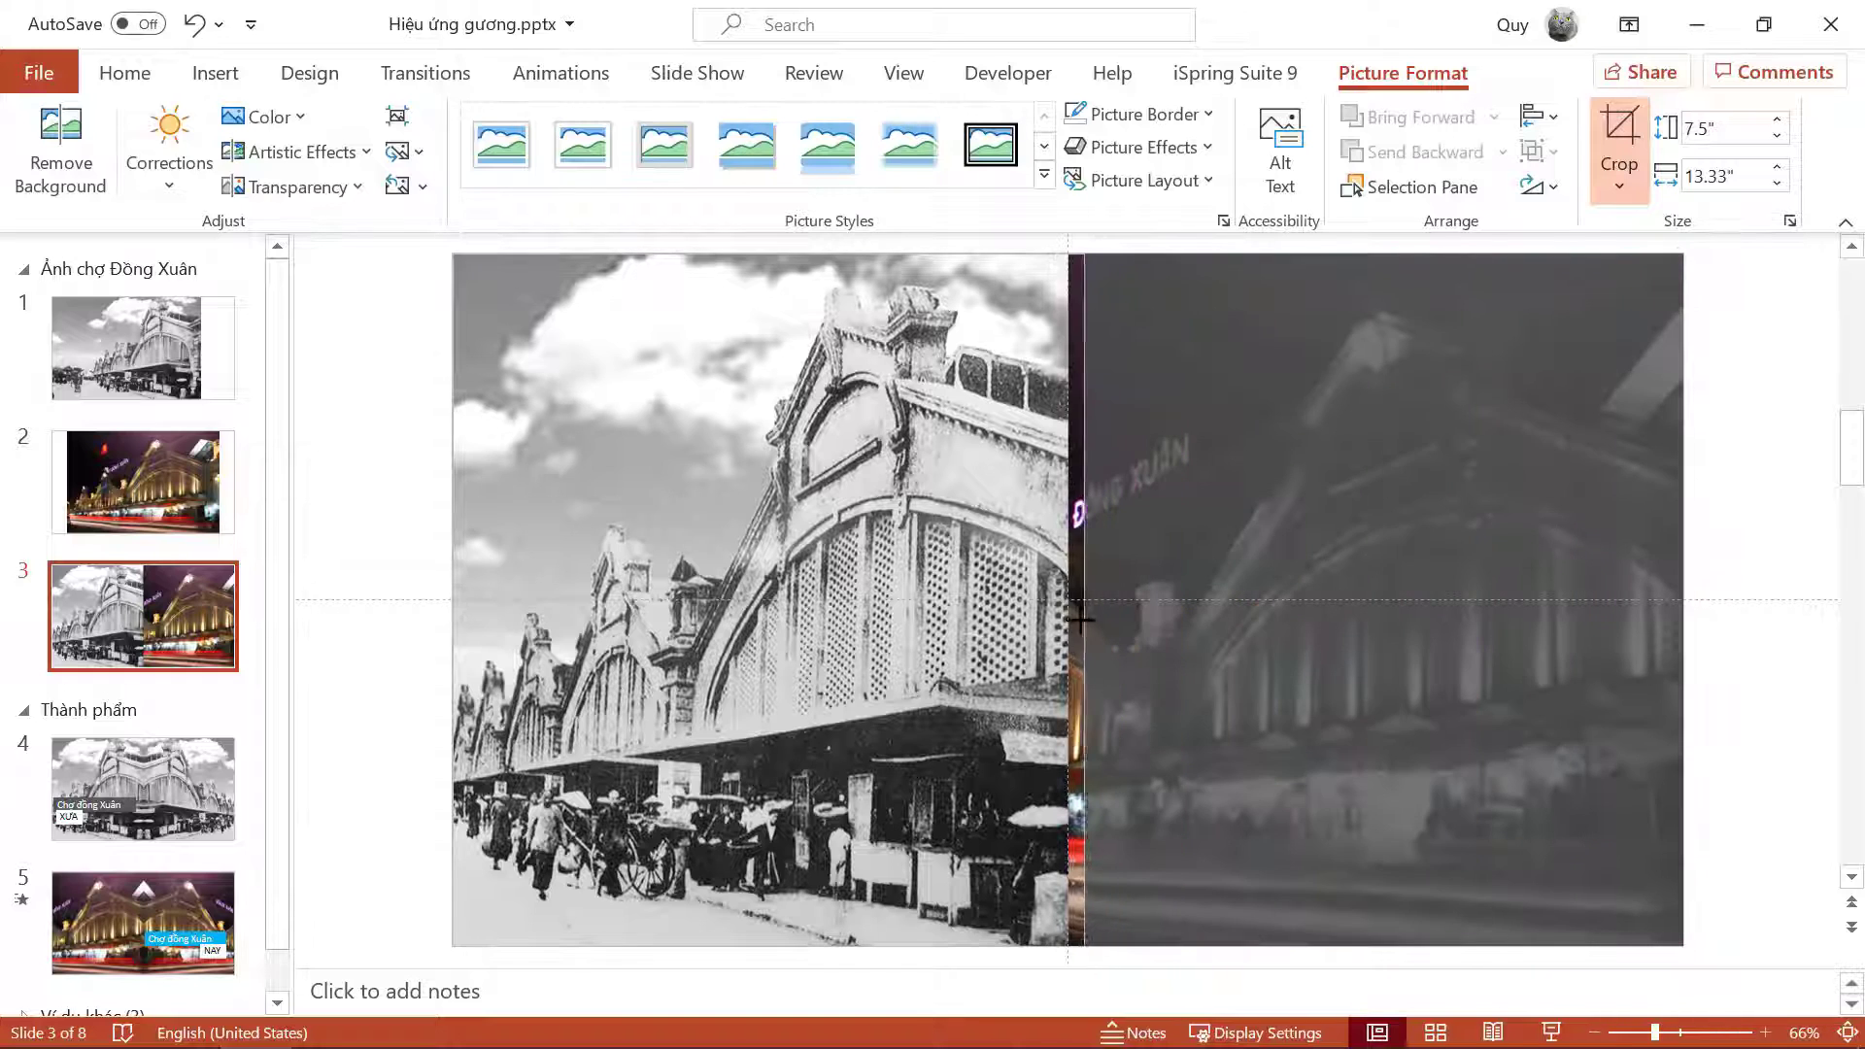
click(1710, 573)
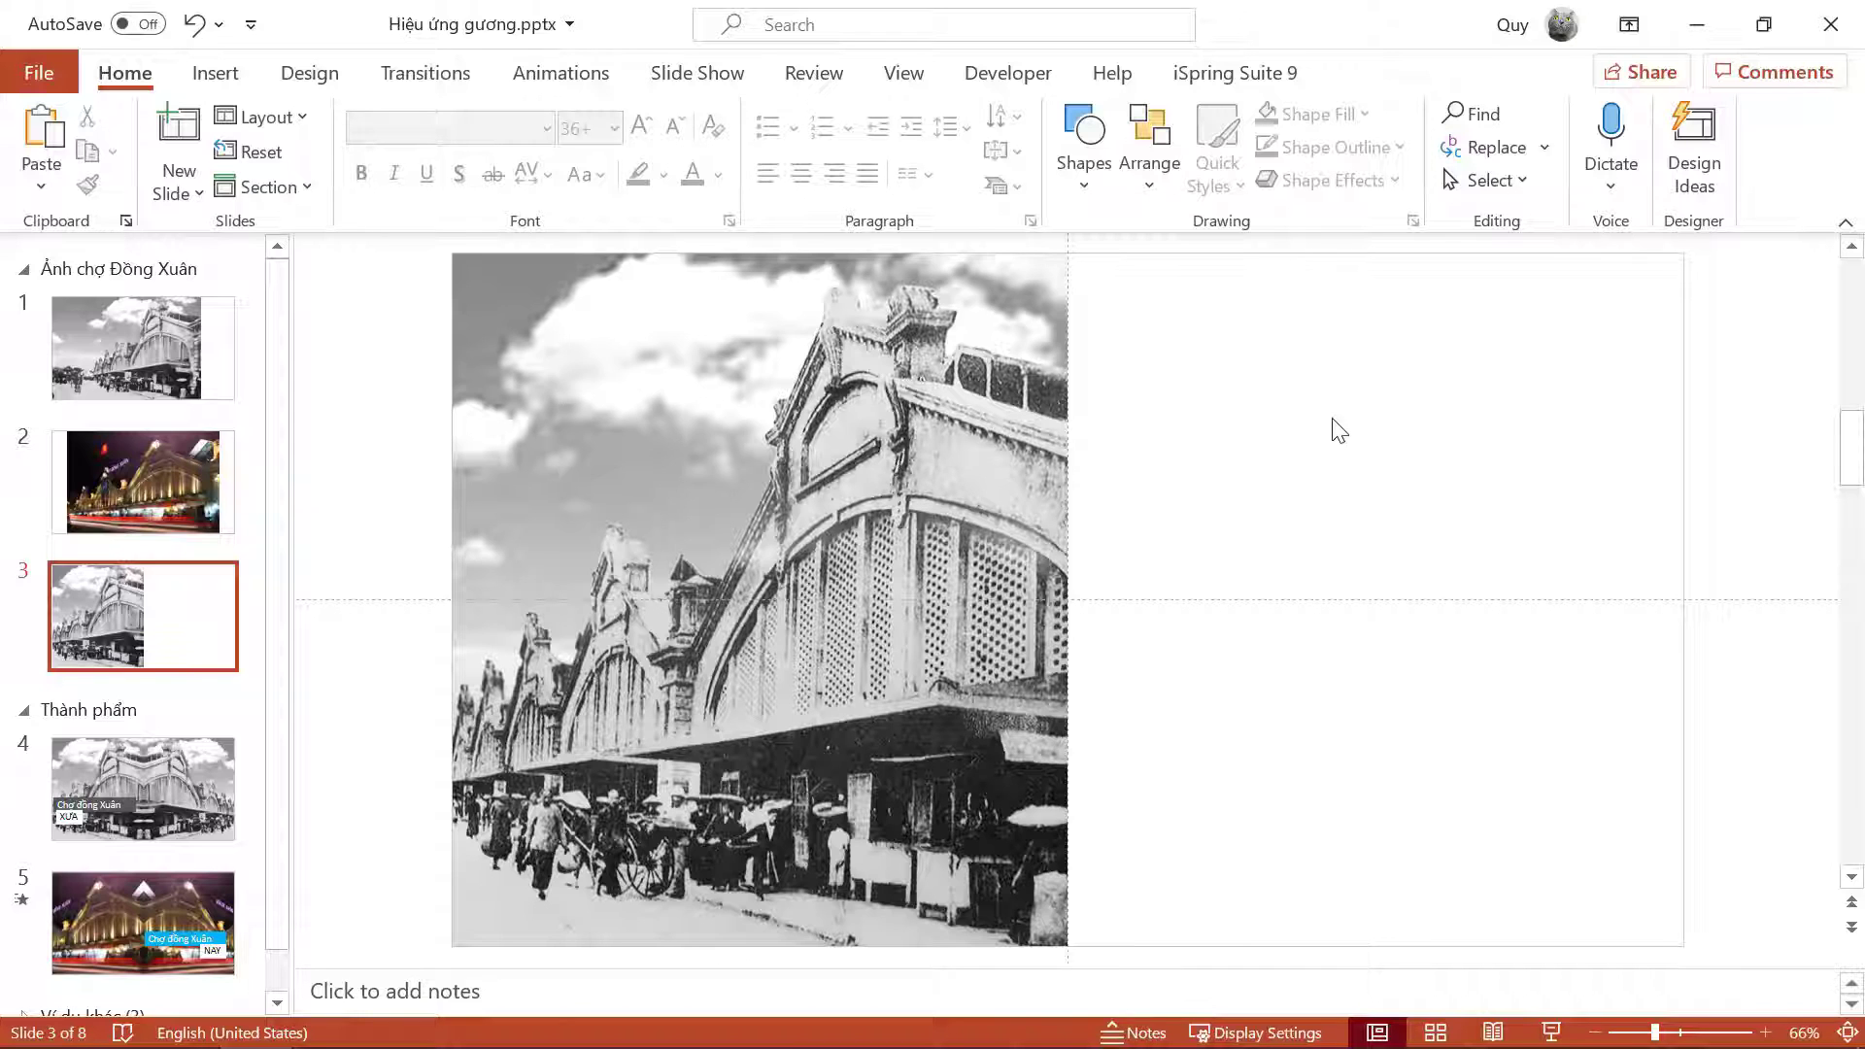
Step: Copy the cropped old market photo onto the right half of slide 3 for mirroring
click(699, 471)
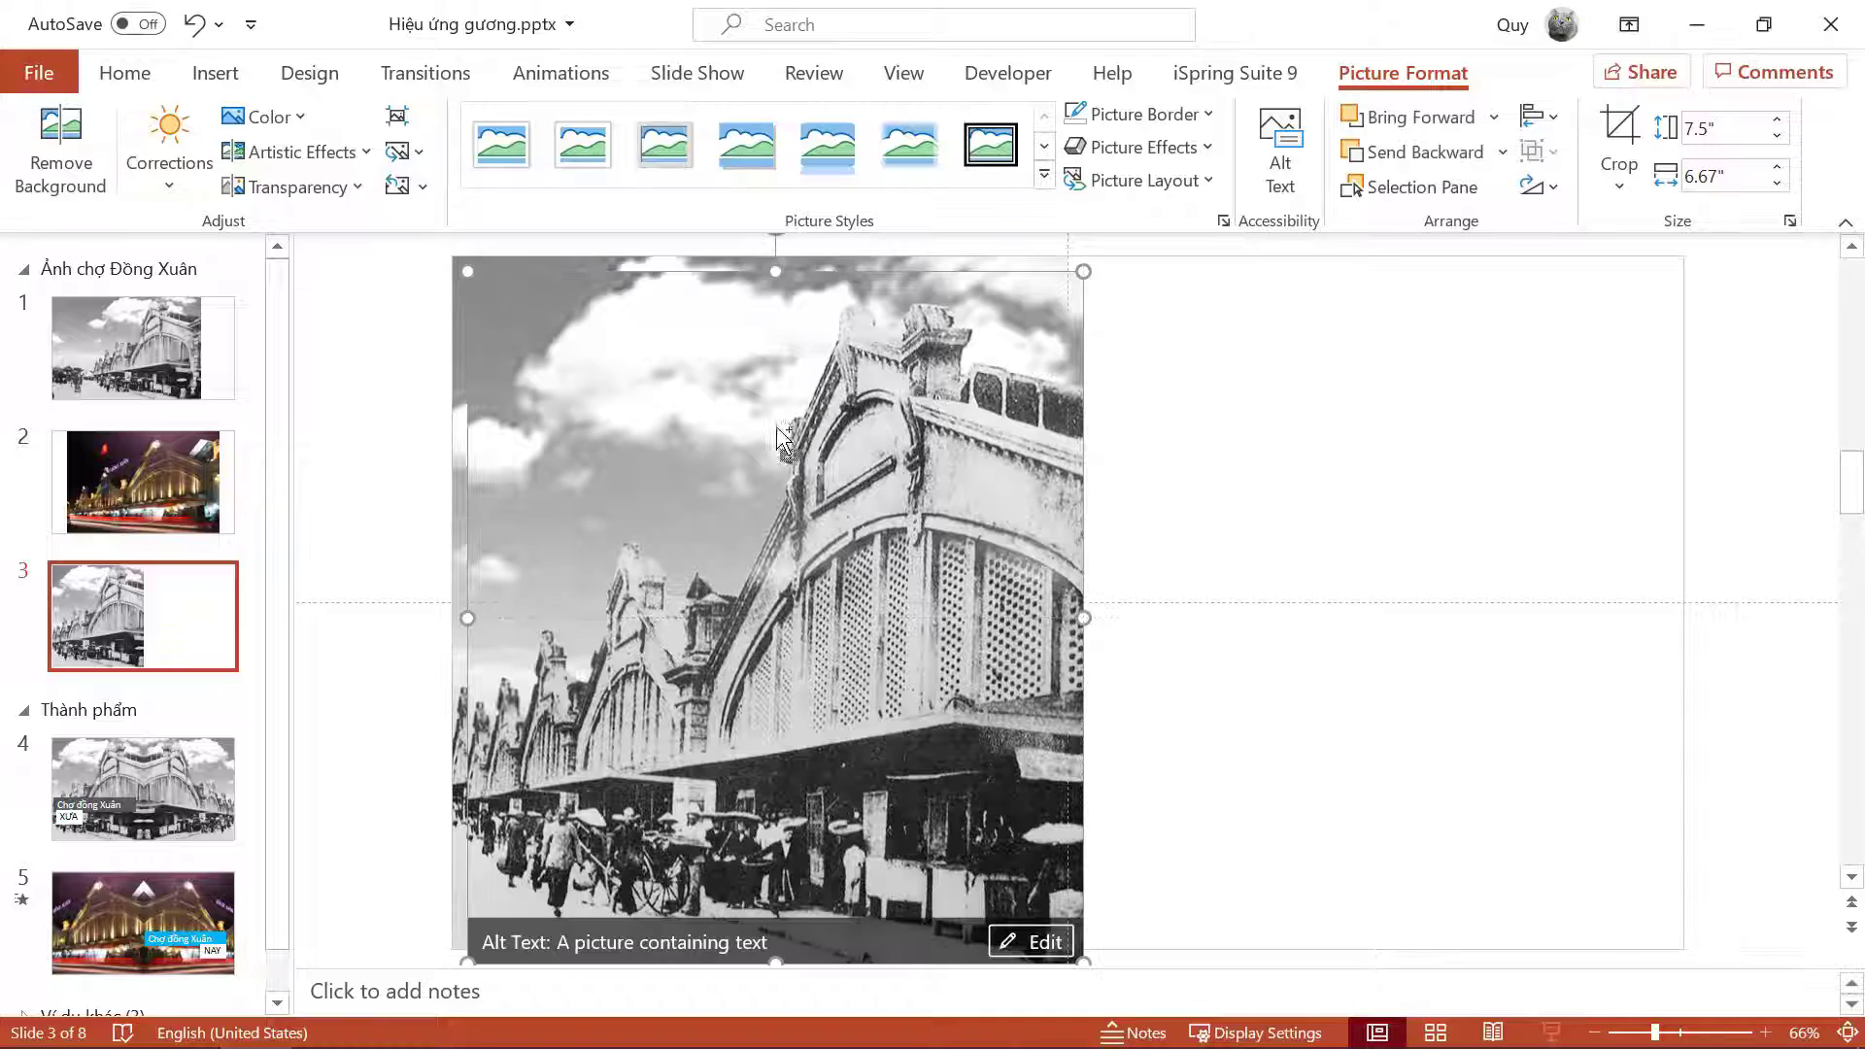
mouse_move(738, 520)
mouse_down()
mouse_move(1116, 567)
mouse_move(1329, 537)
mouse_move(1315, 498)
mouse_up()
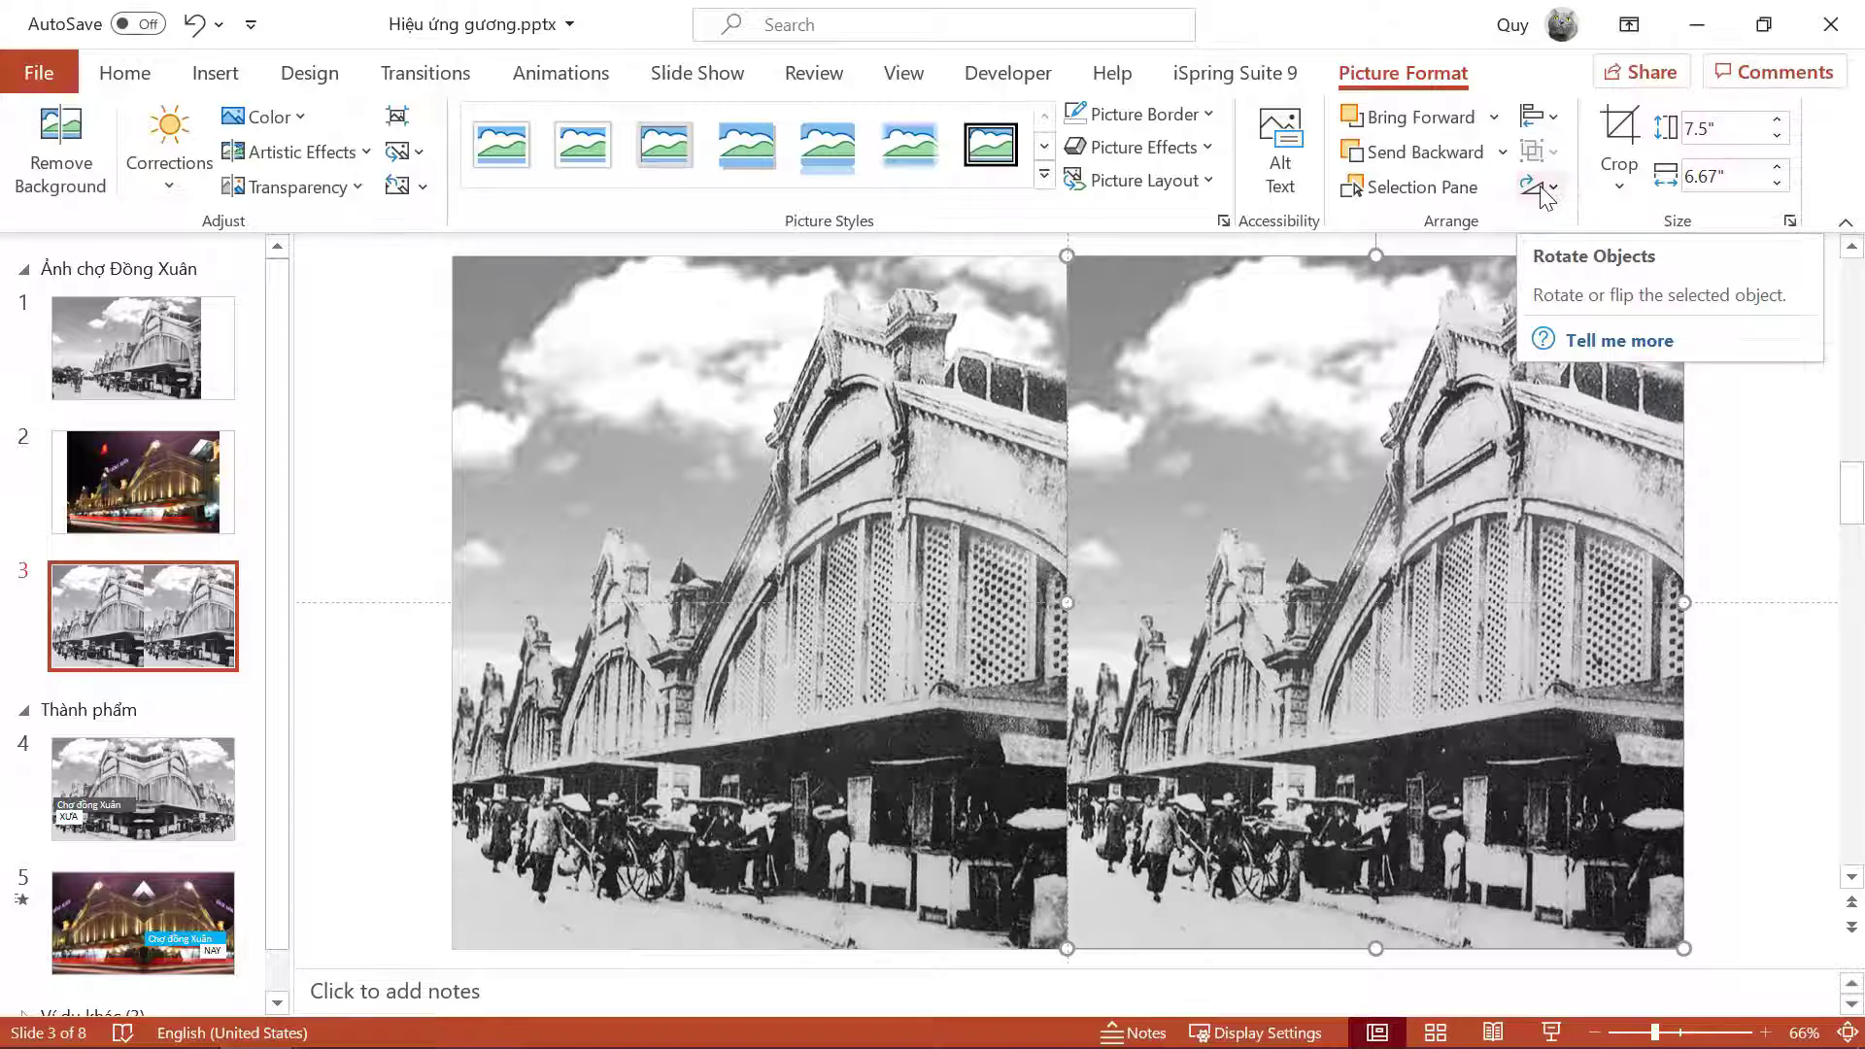
click(1546, 190)
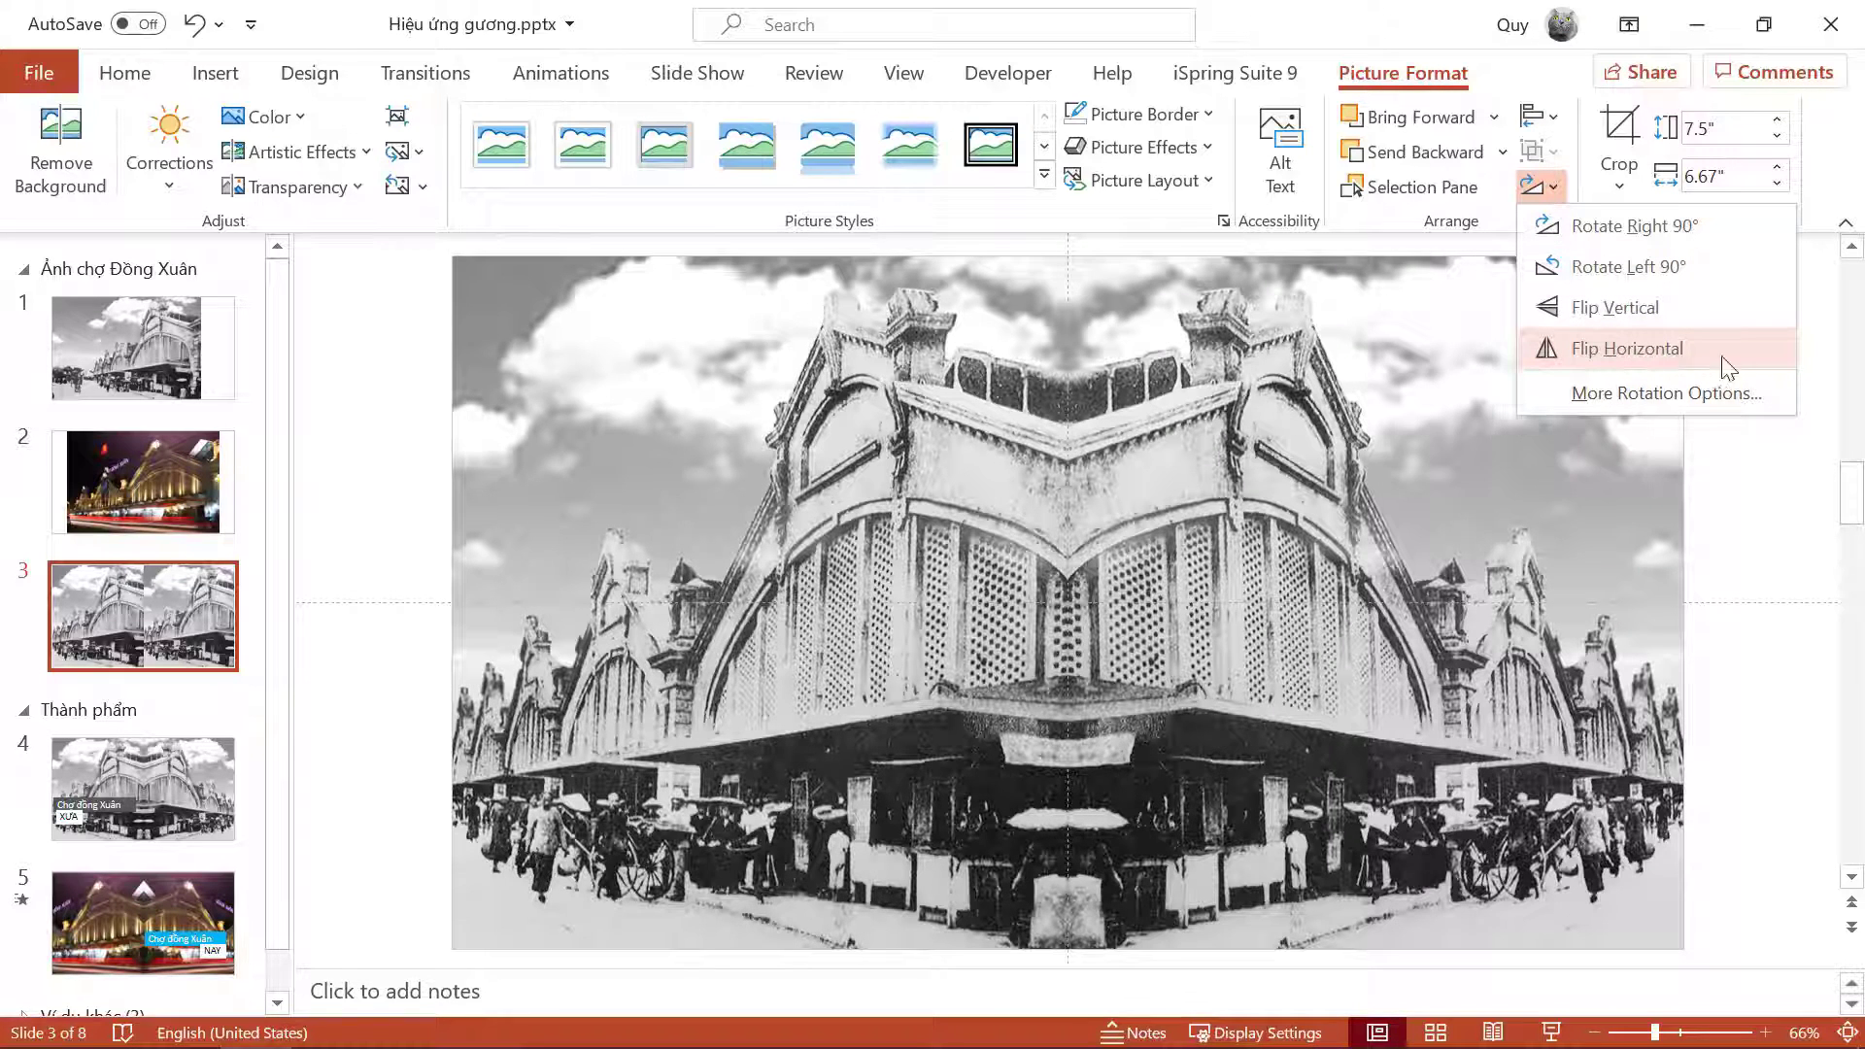
Step: Flip the right-half copy horizontally, then duplicate slide 3 as a new slide 4
click(1655, 346)
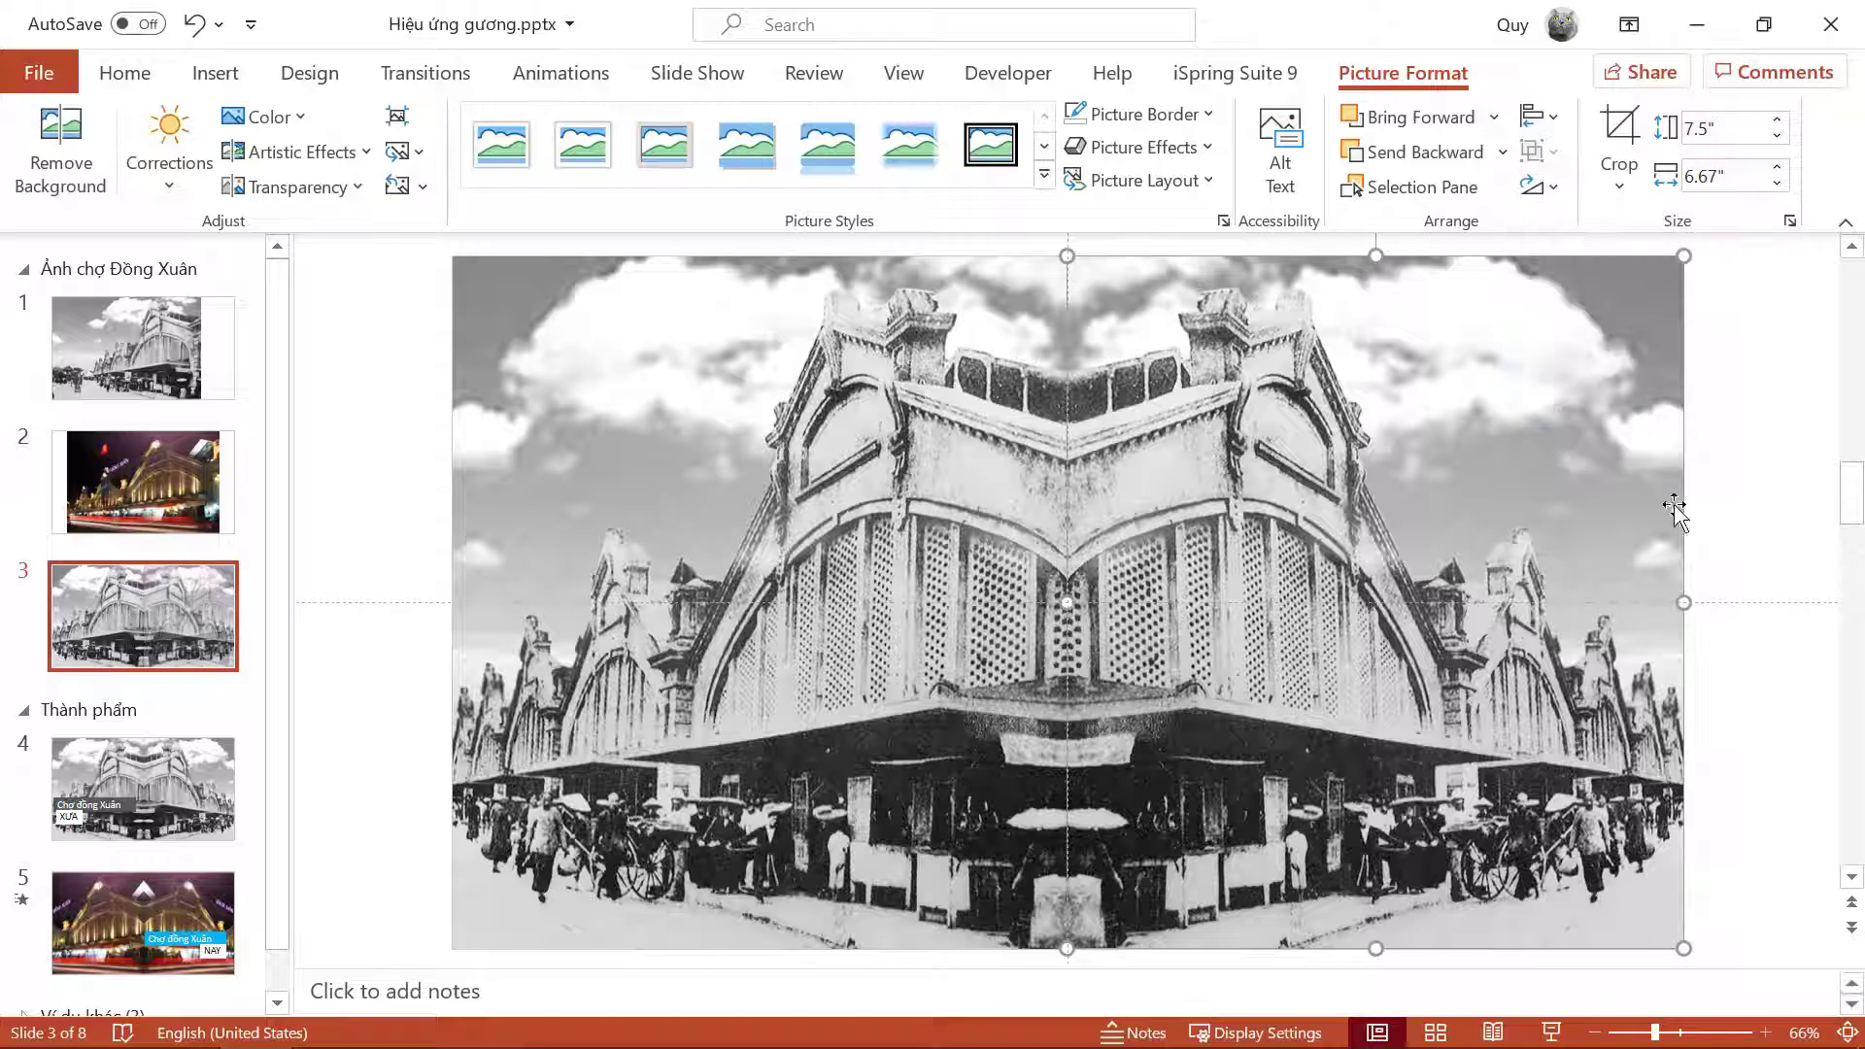
key(Escape)
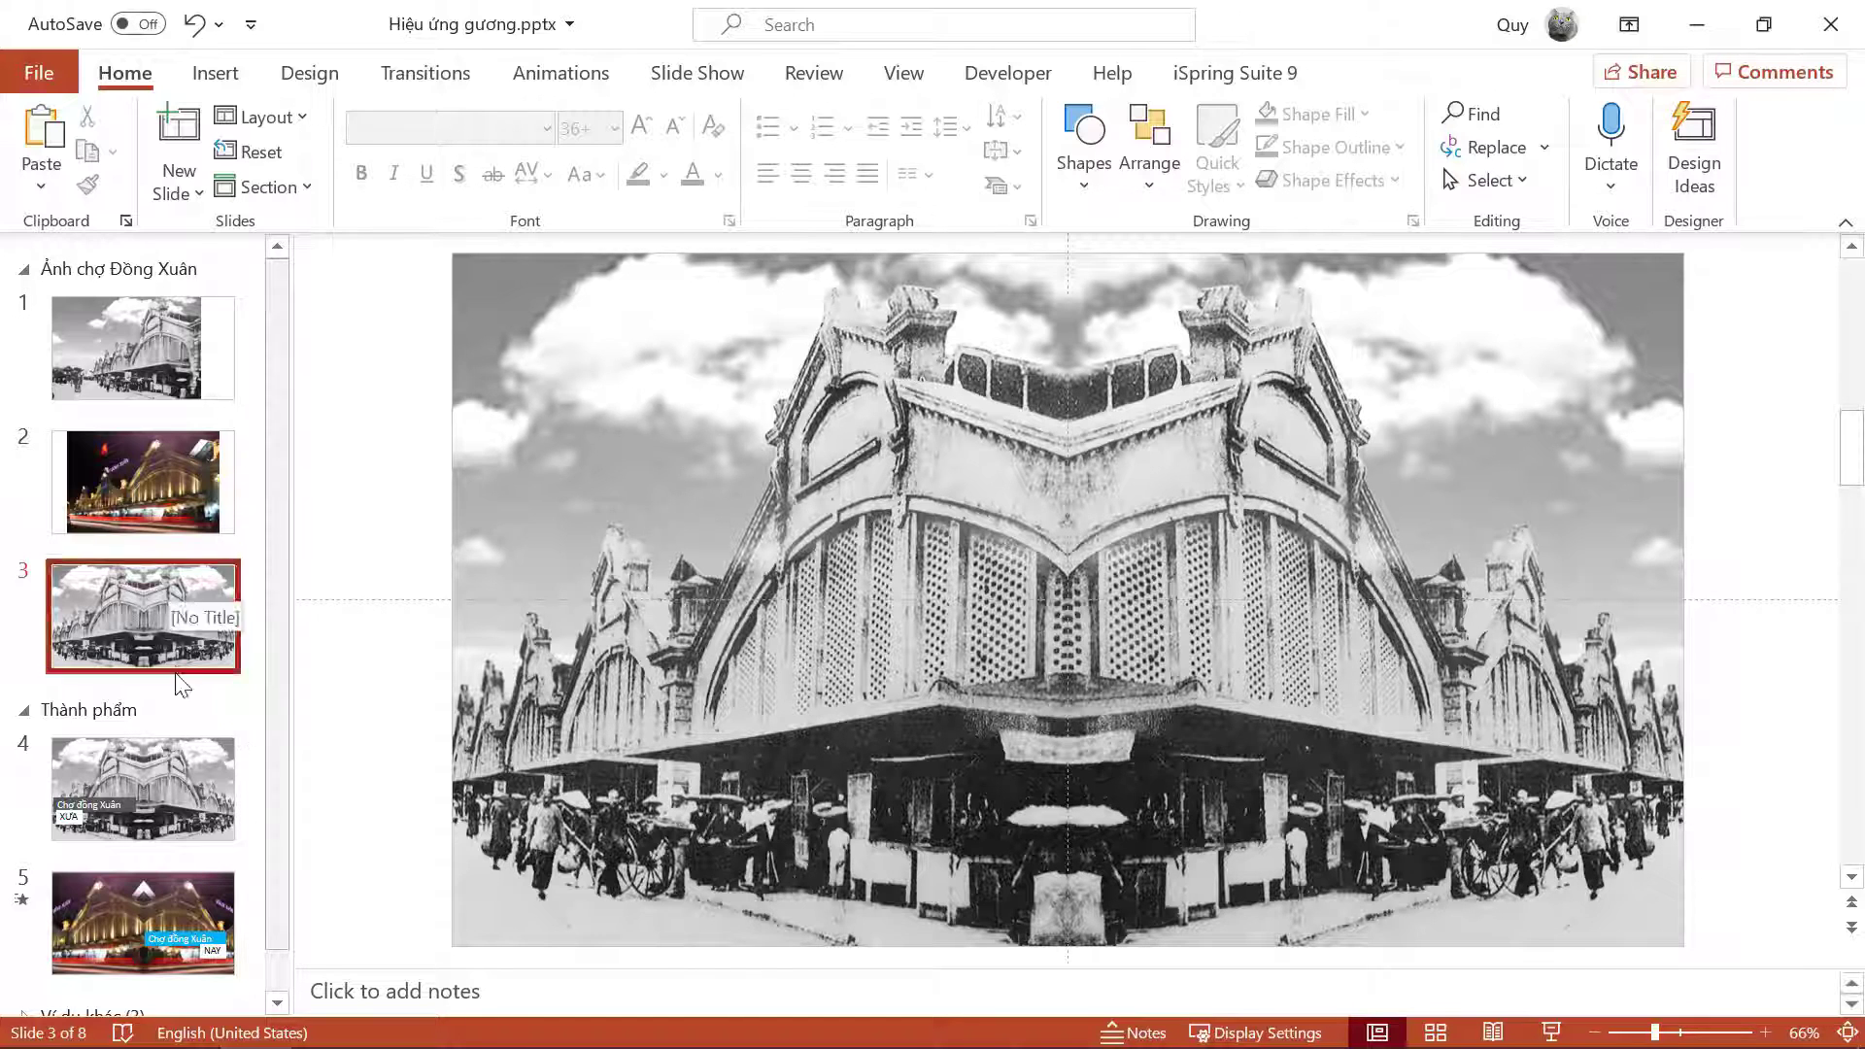
right_click(148, 585)
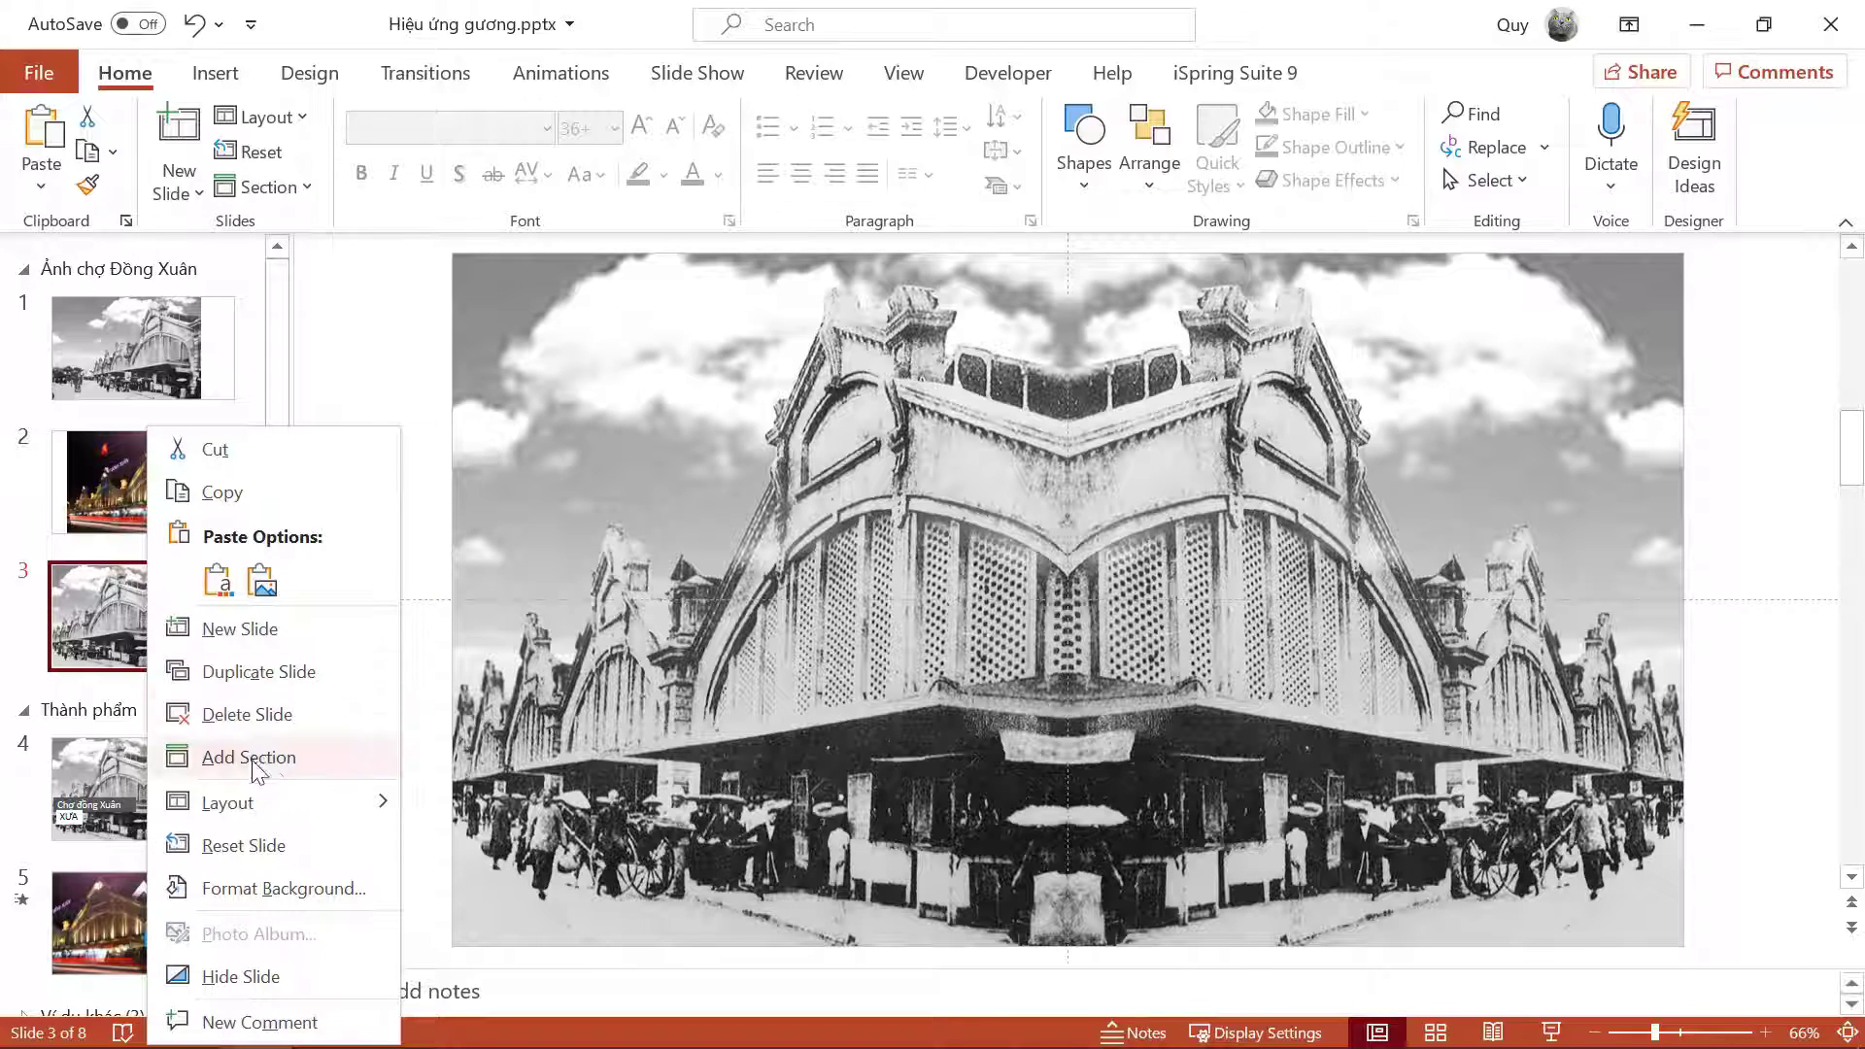
click(251, 676)
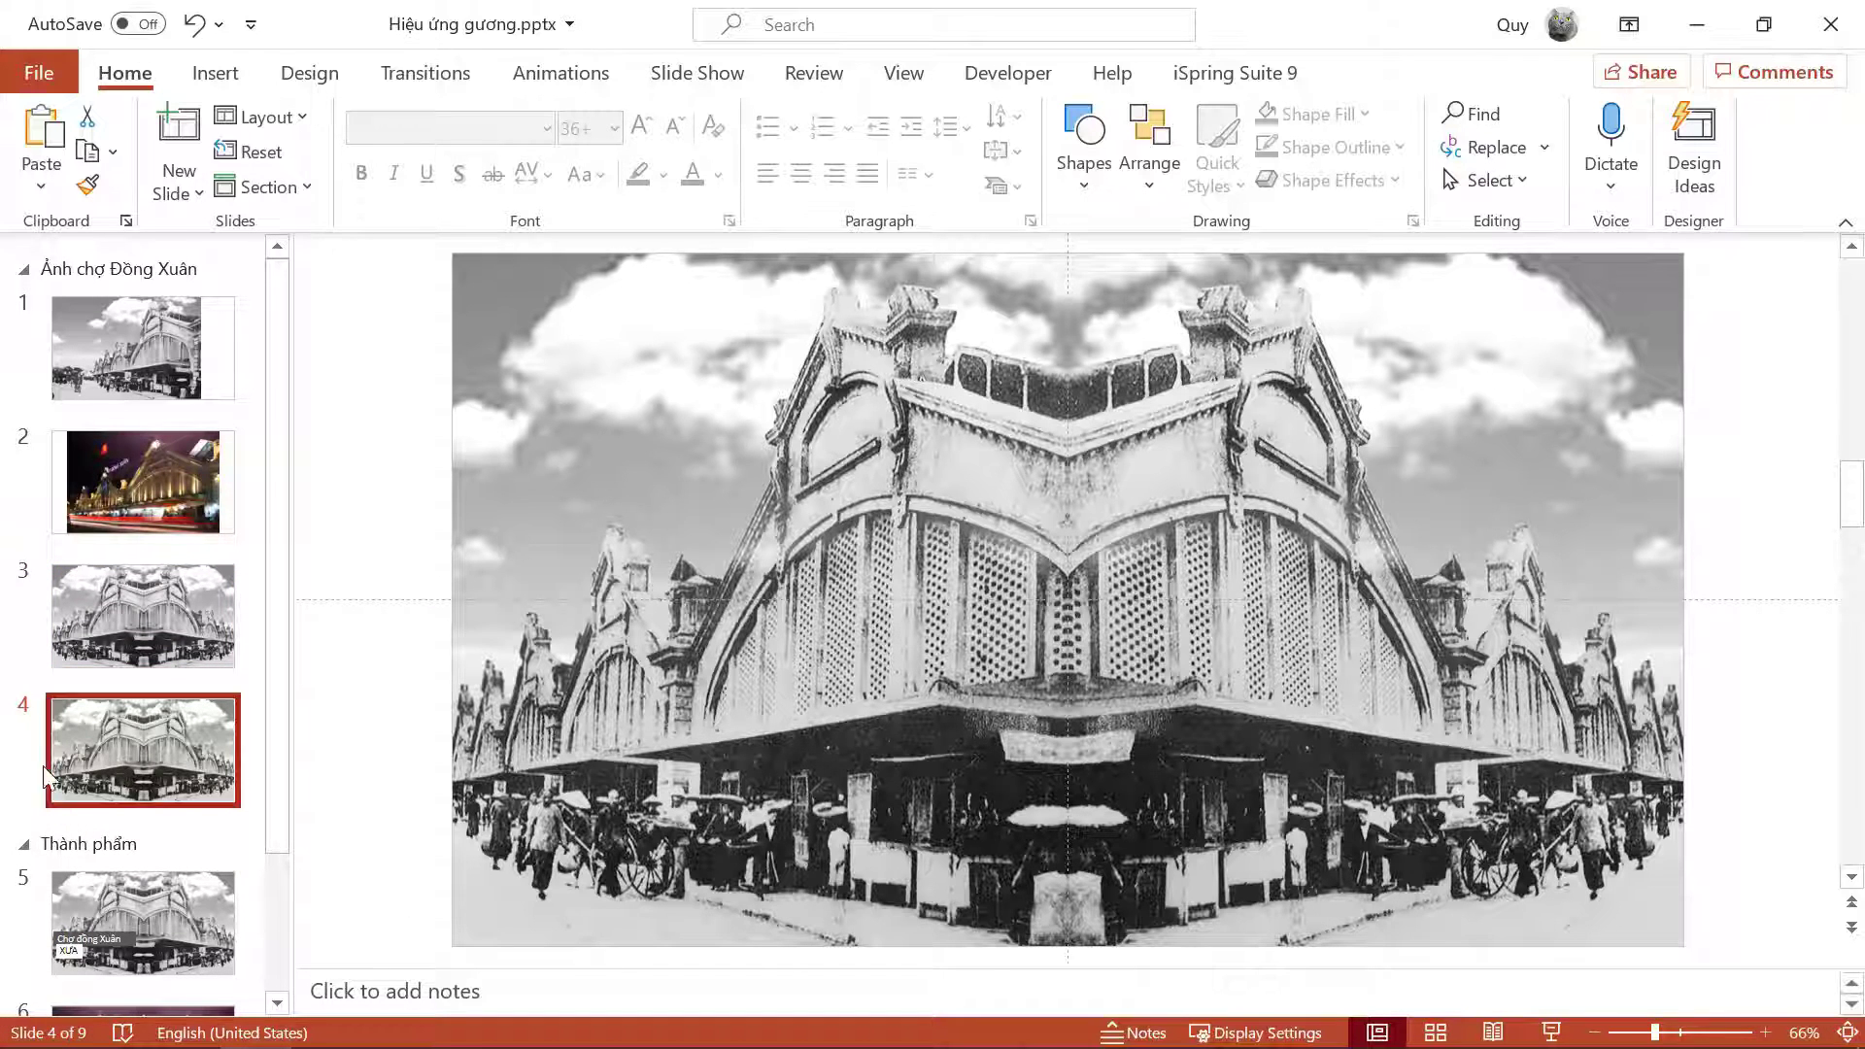
click(1432, 498)
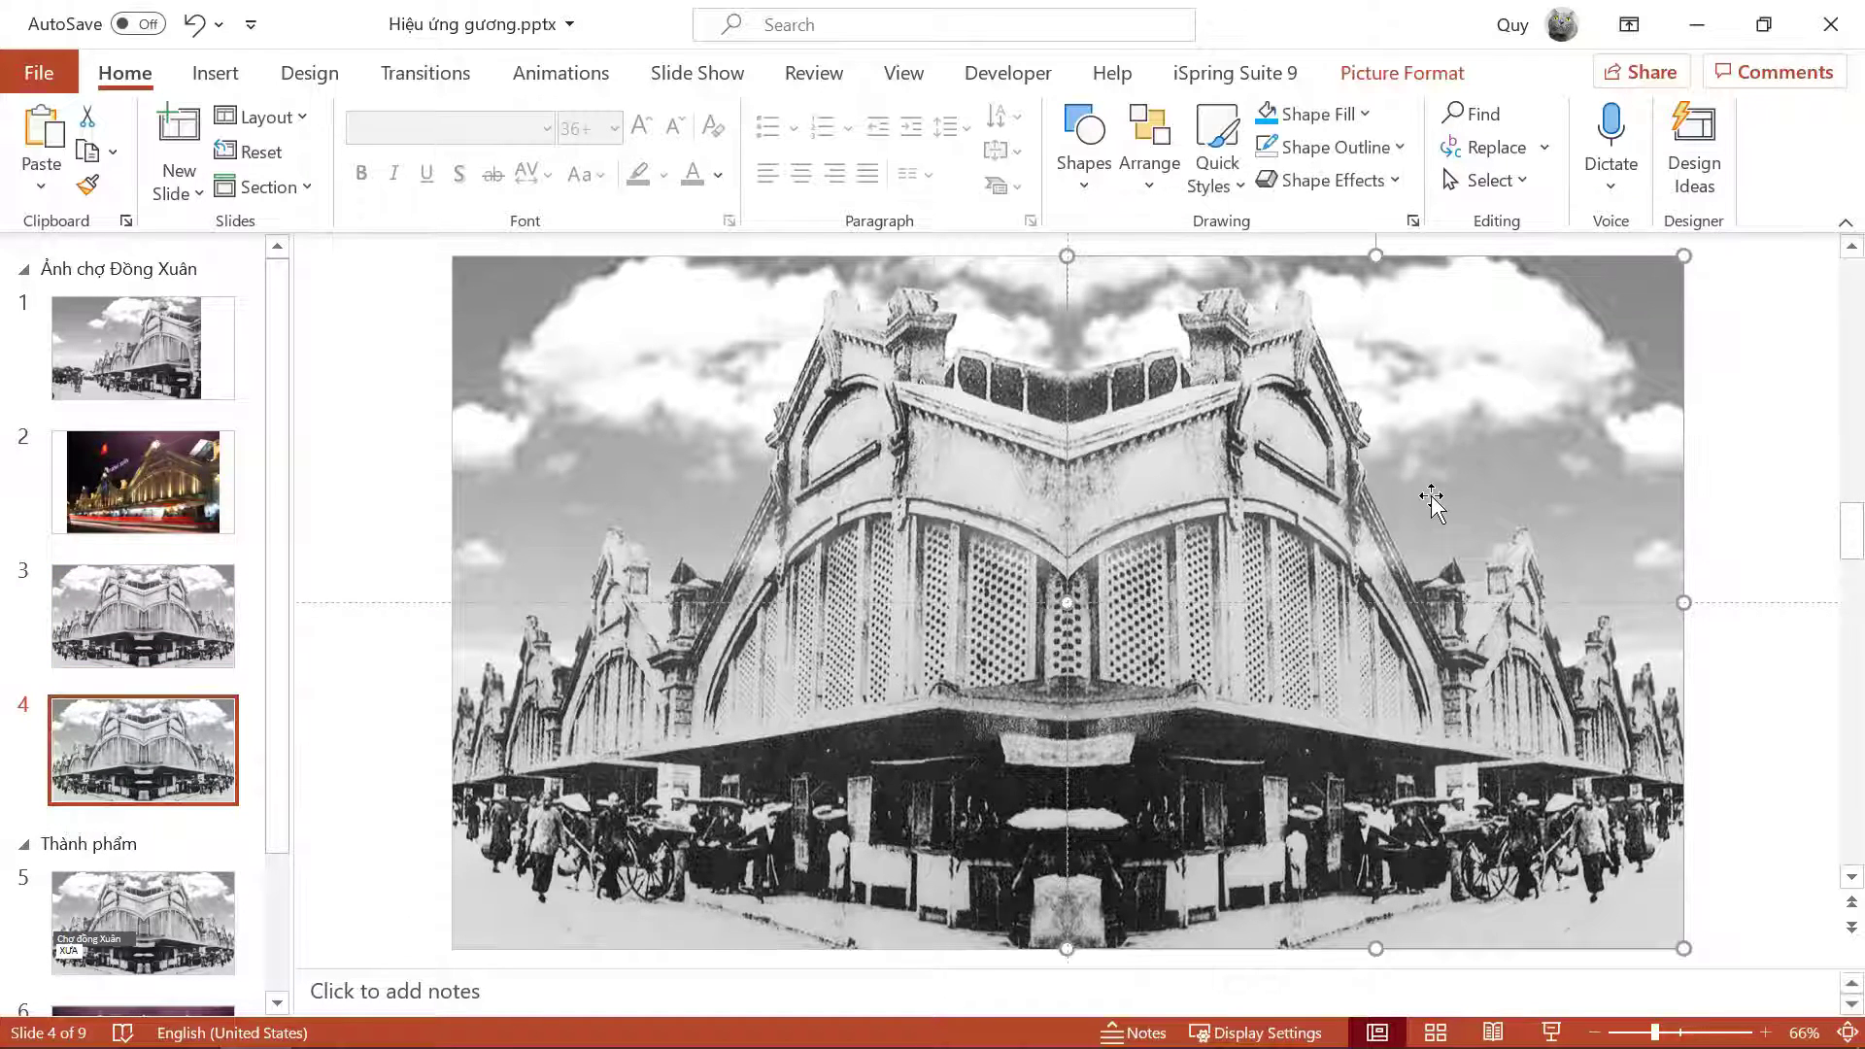
Step: On slide 4, delete the mirrored copy, crop the night photo into the left half, and duplicate it
key(Delete)
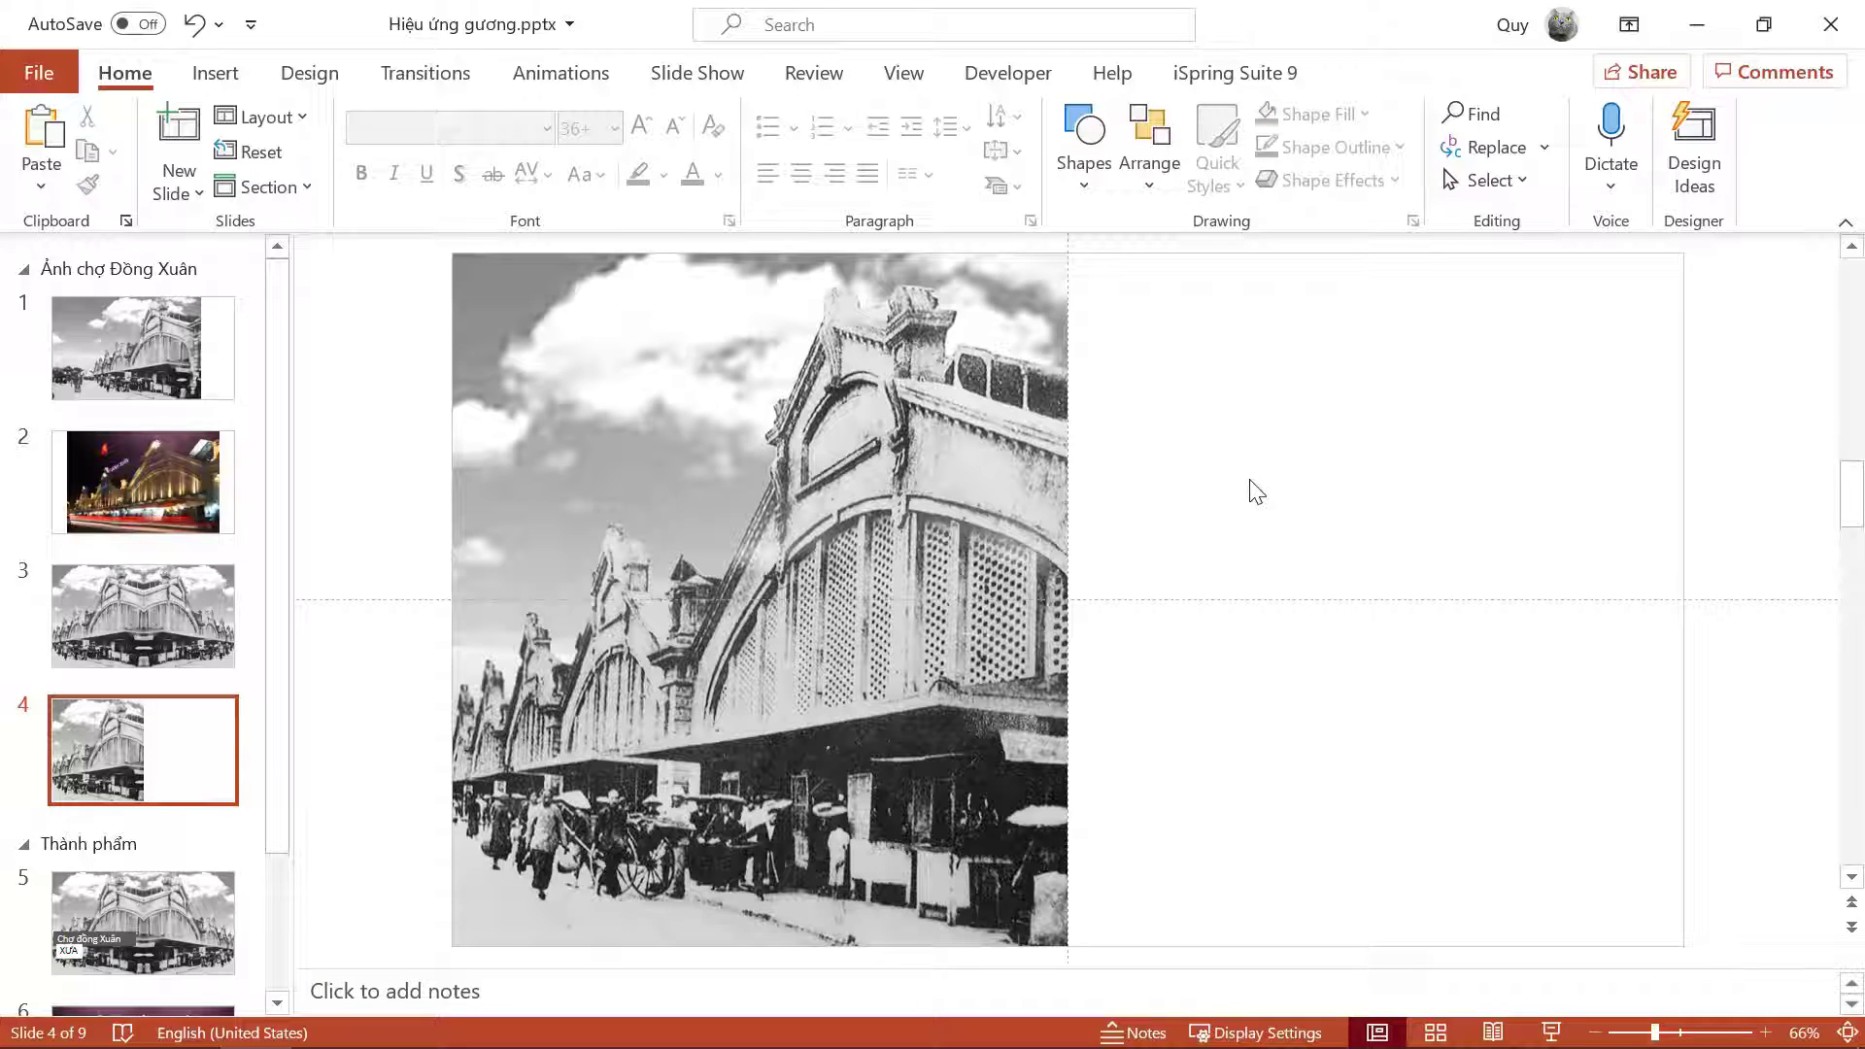
click(794, 469)
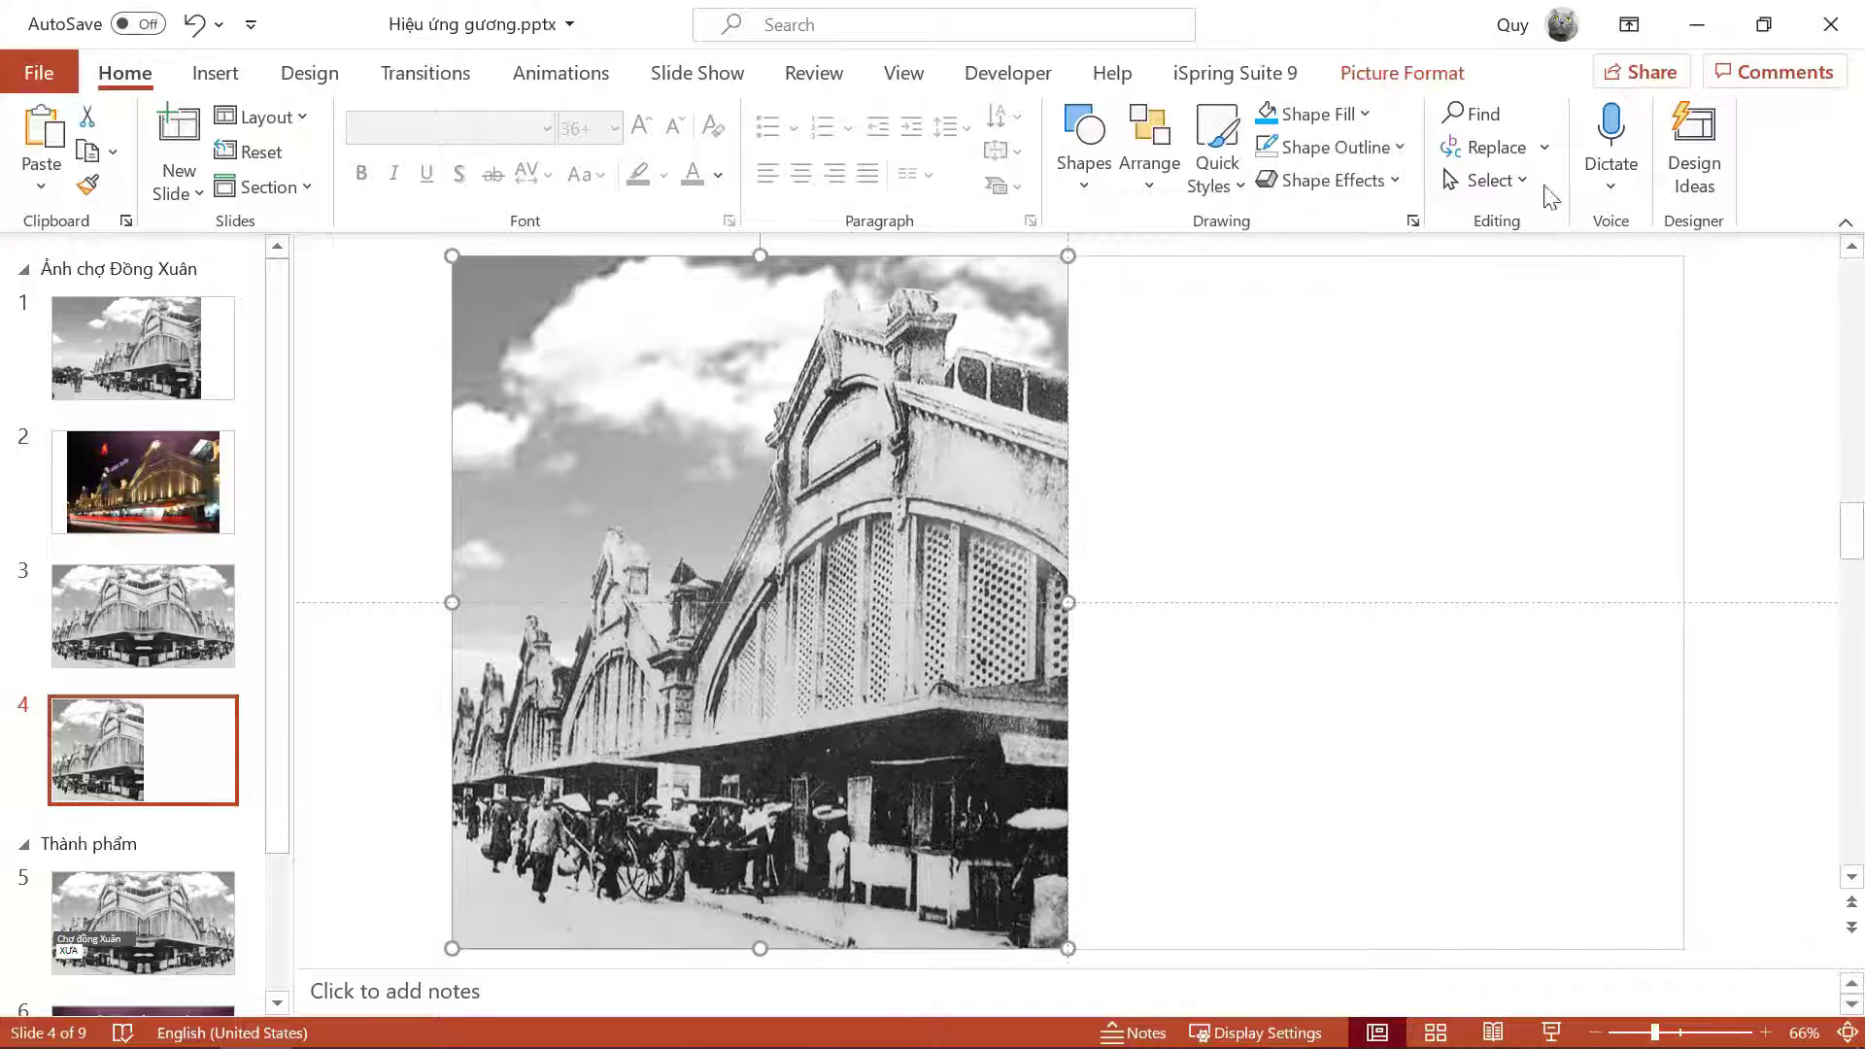
click(1403, 73)
click(1619, 138)
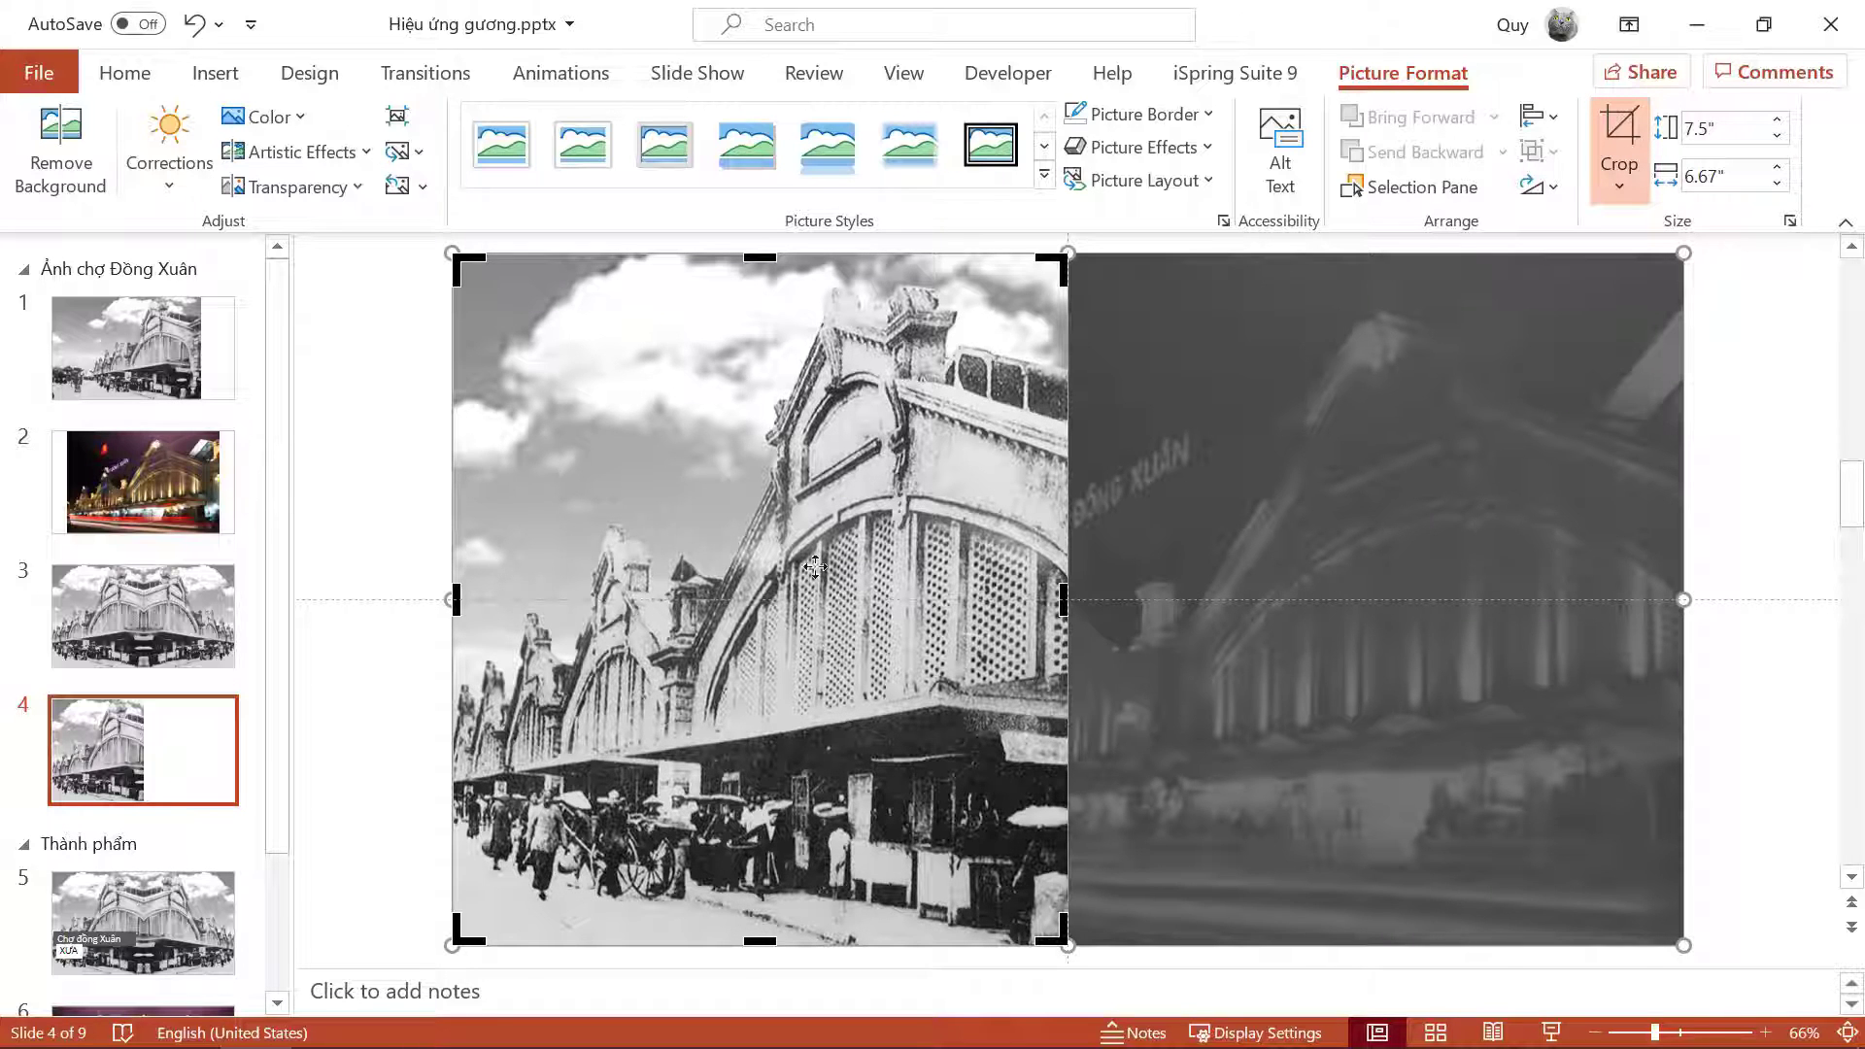
drag(901, 528, 637, 504)
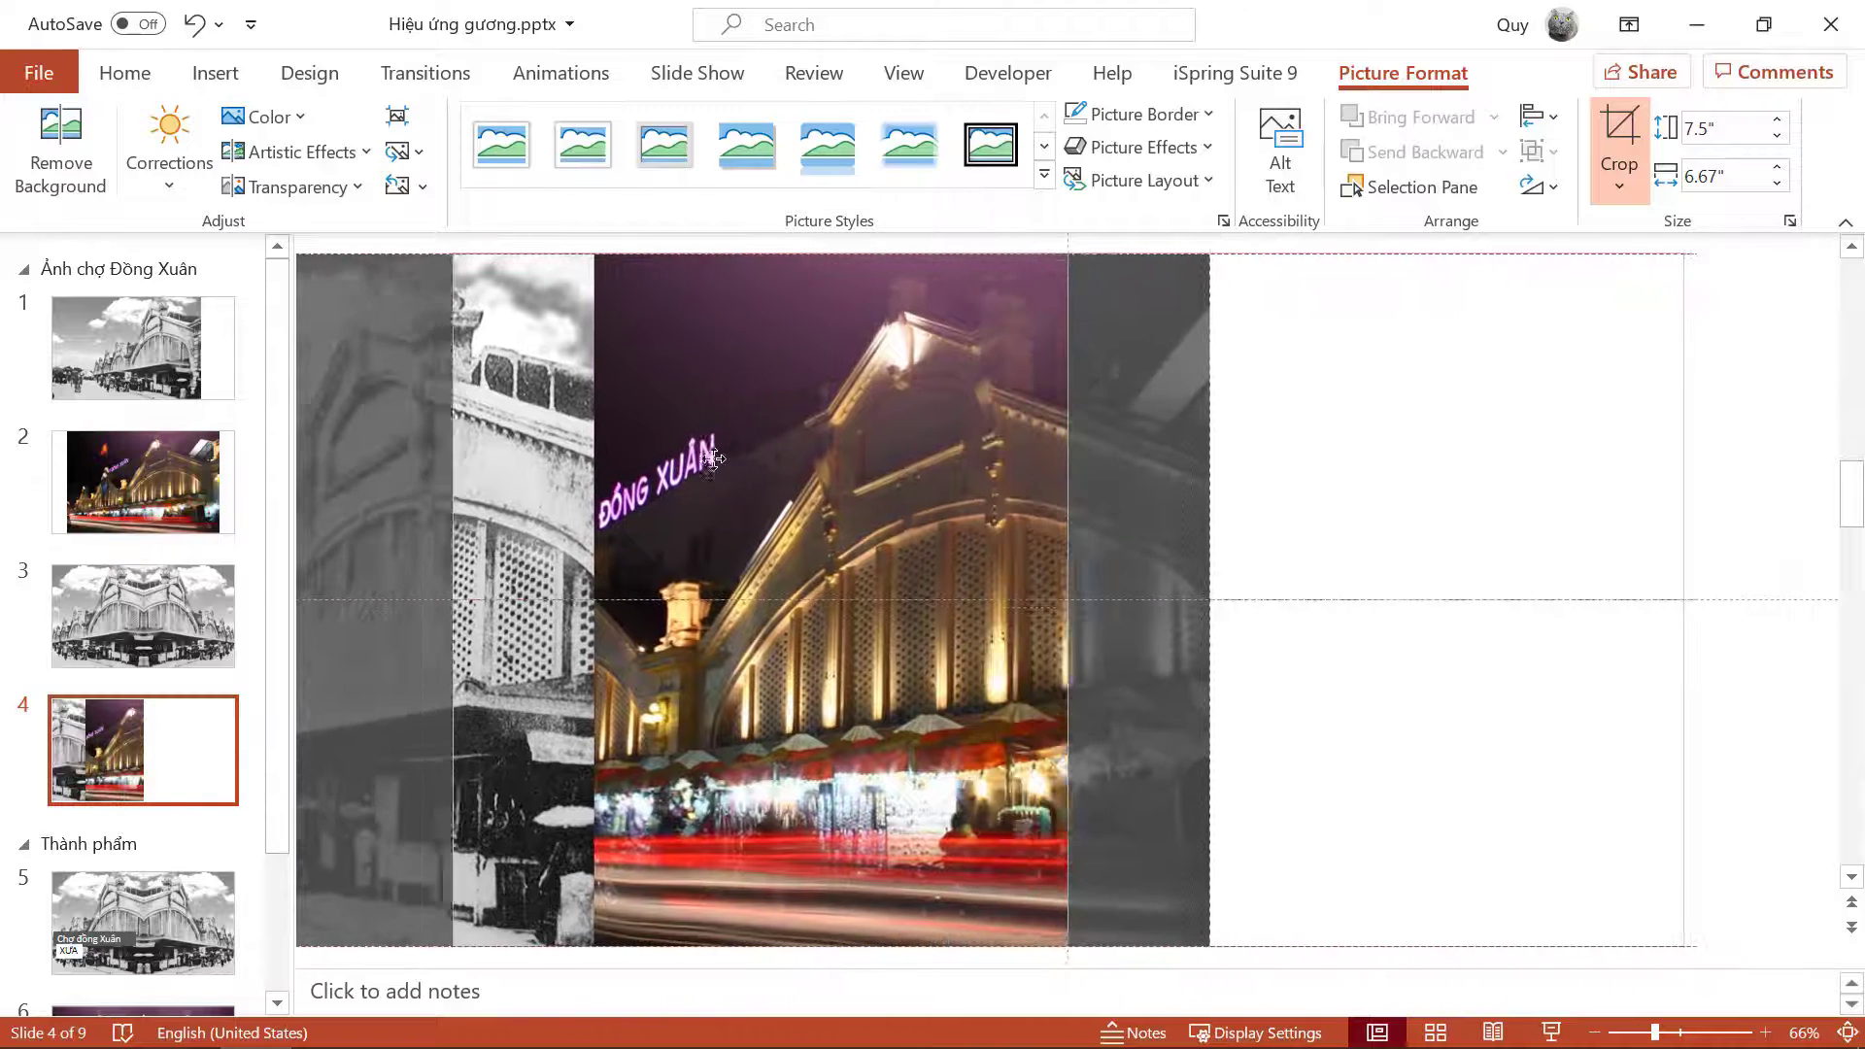
mouse_move(636, 505)
mouse_down()
mouse_move(665, 452)
mouse_move(602, 467)
mouse_up()
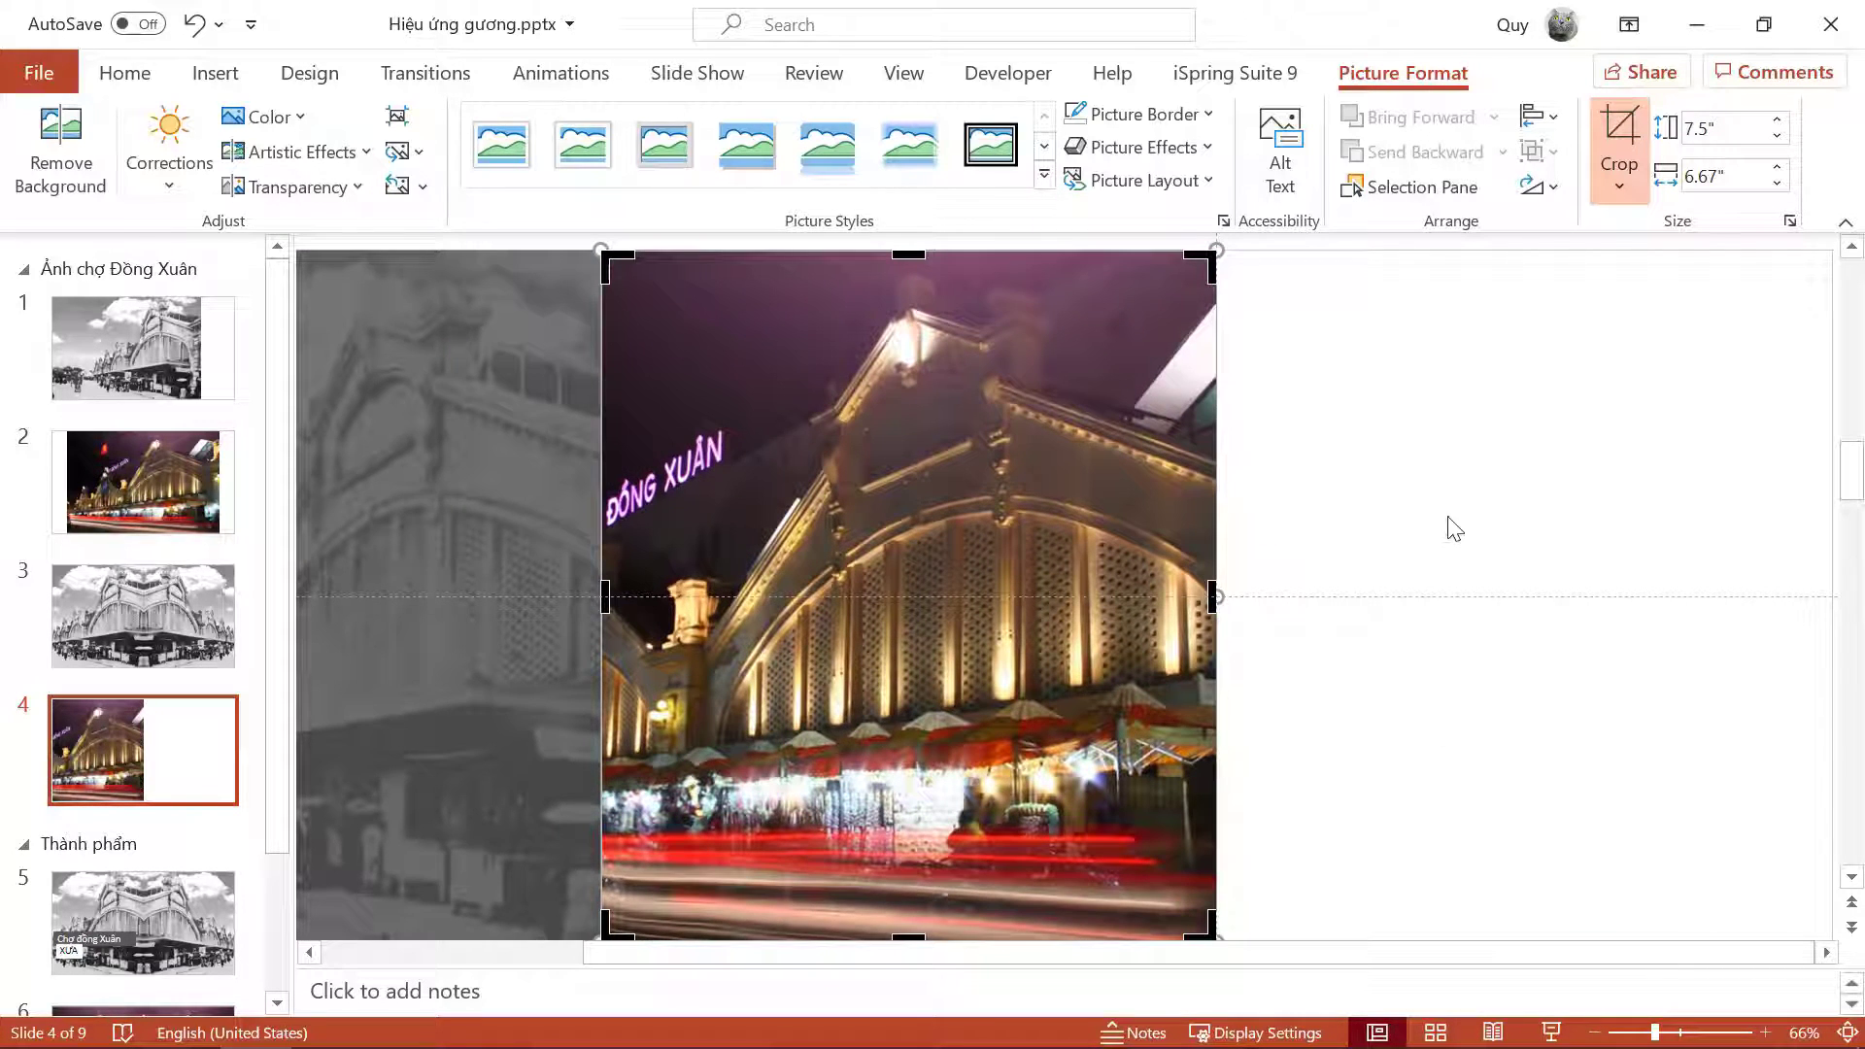
click(1455, 528)
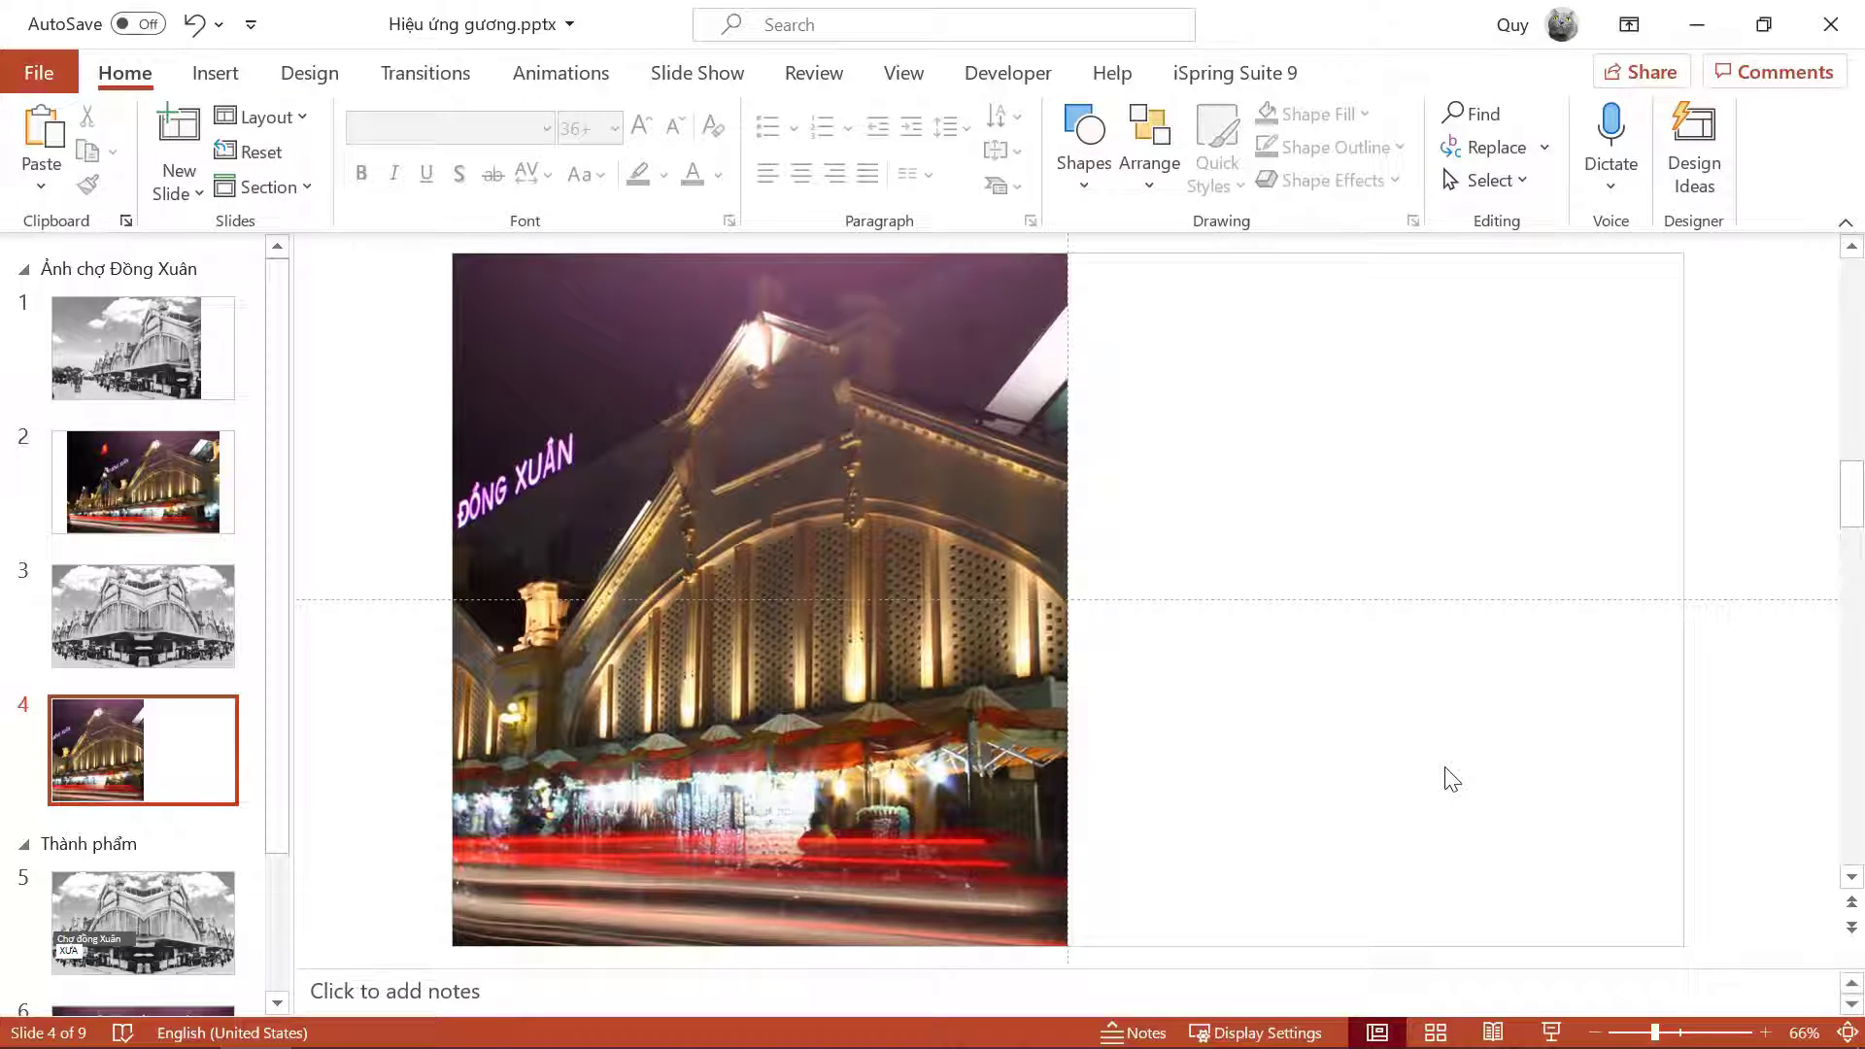
click(919, 477)
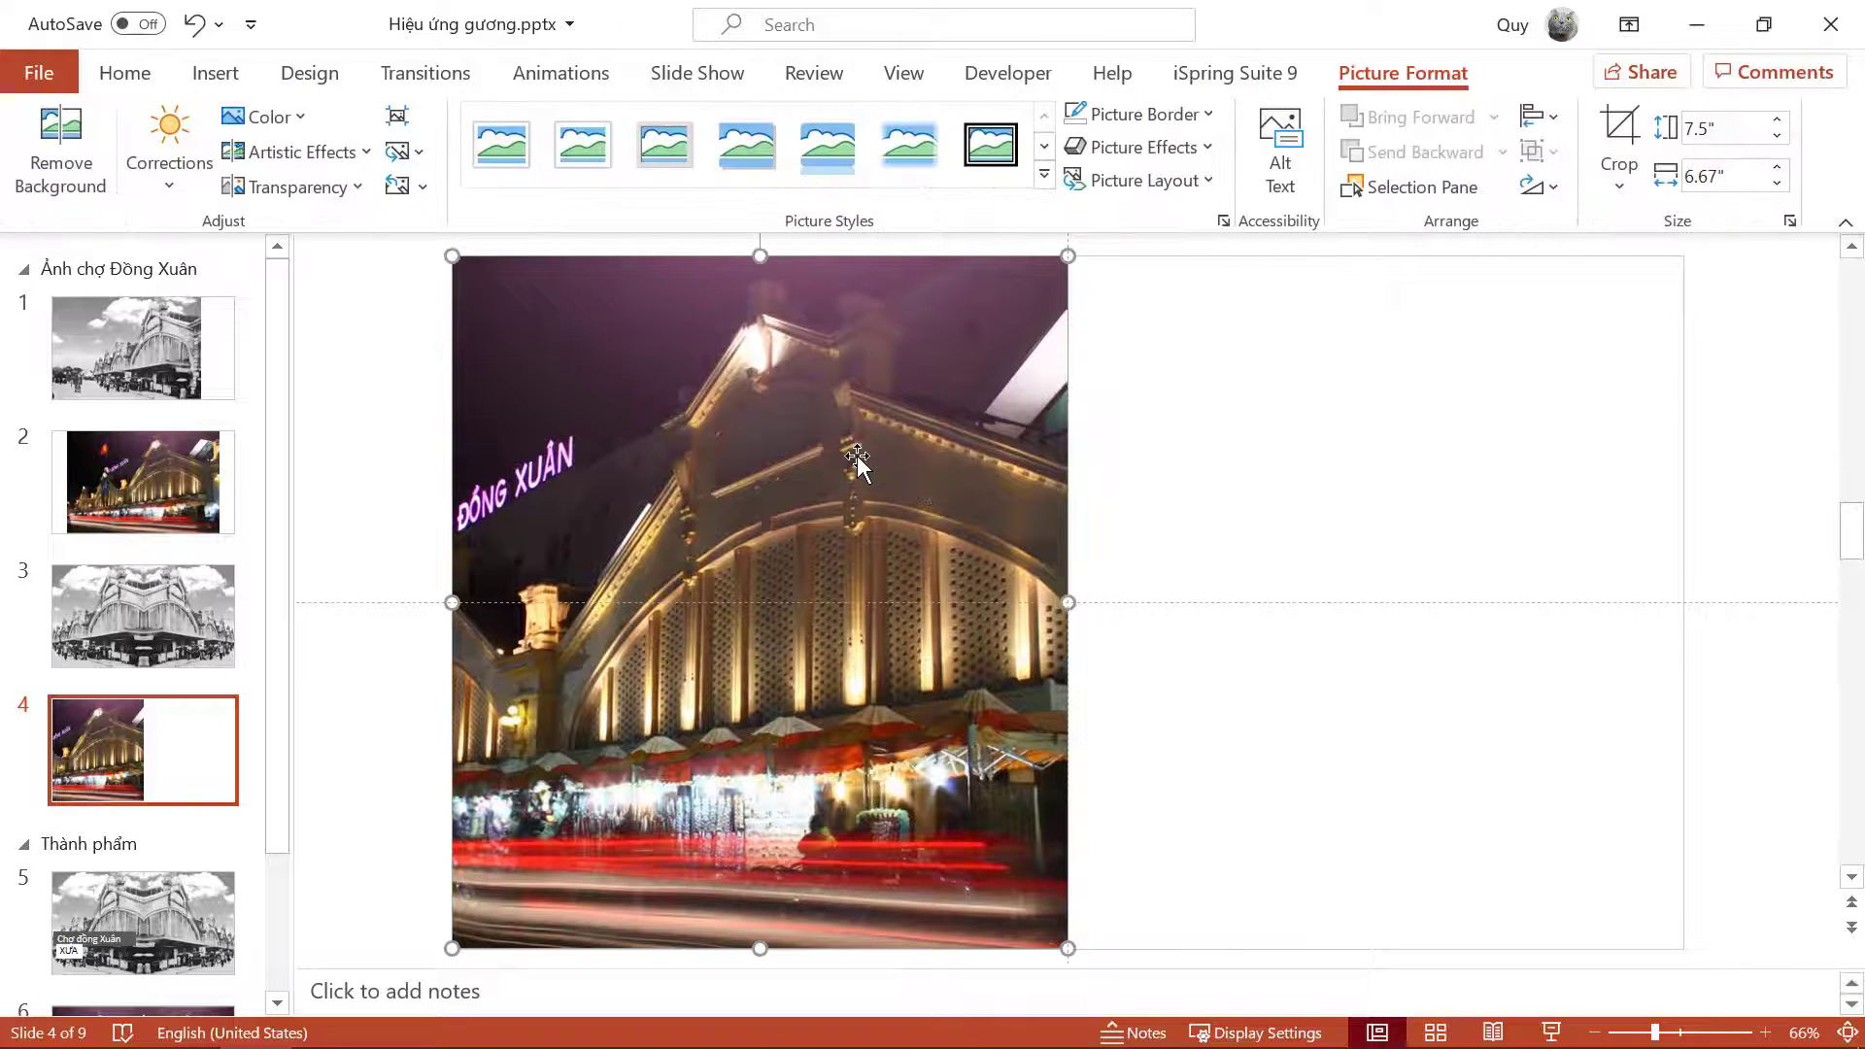
key(ctrl+d)
Step: Move the night photo copy to the right half and flip it horizontally
mouse_move(653, 595)
mouse_down()
mouse_move(1279, 602)
mouse_move(1253, 561)
mouse_up()
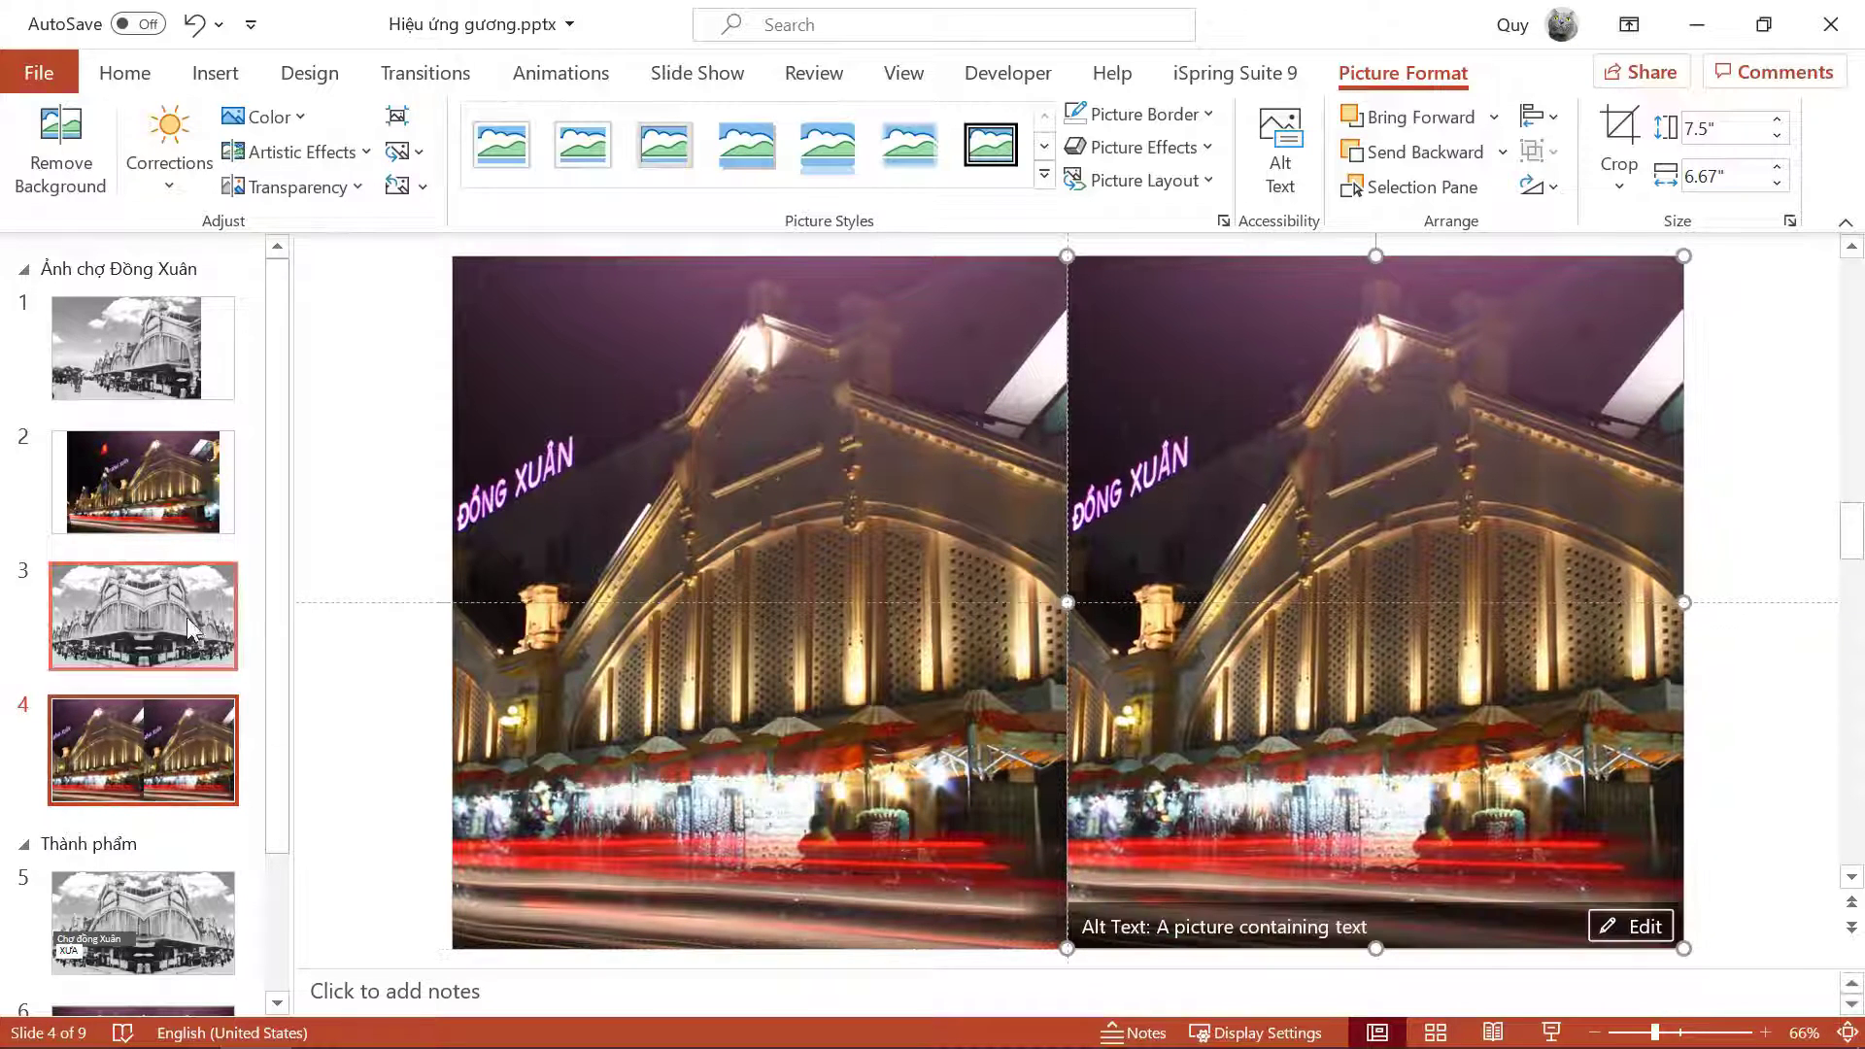
click(1539, 187)
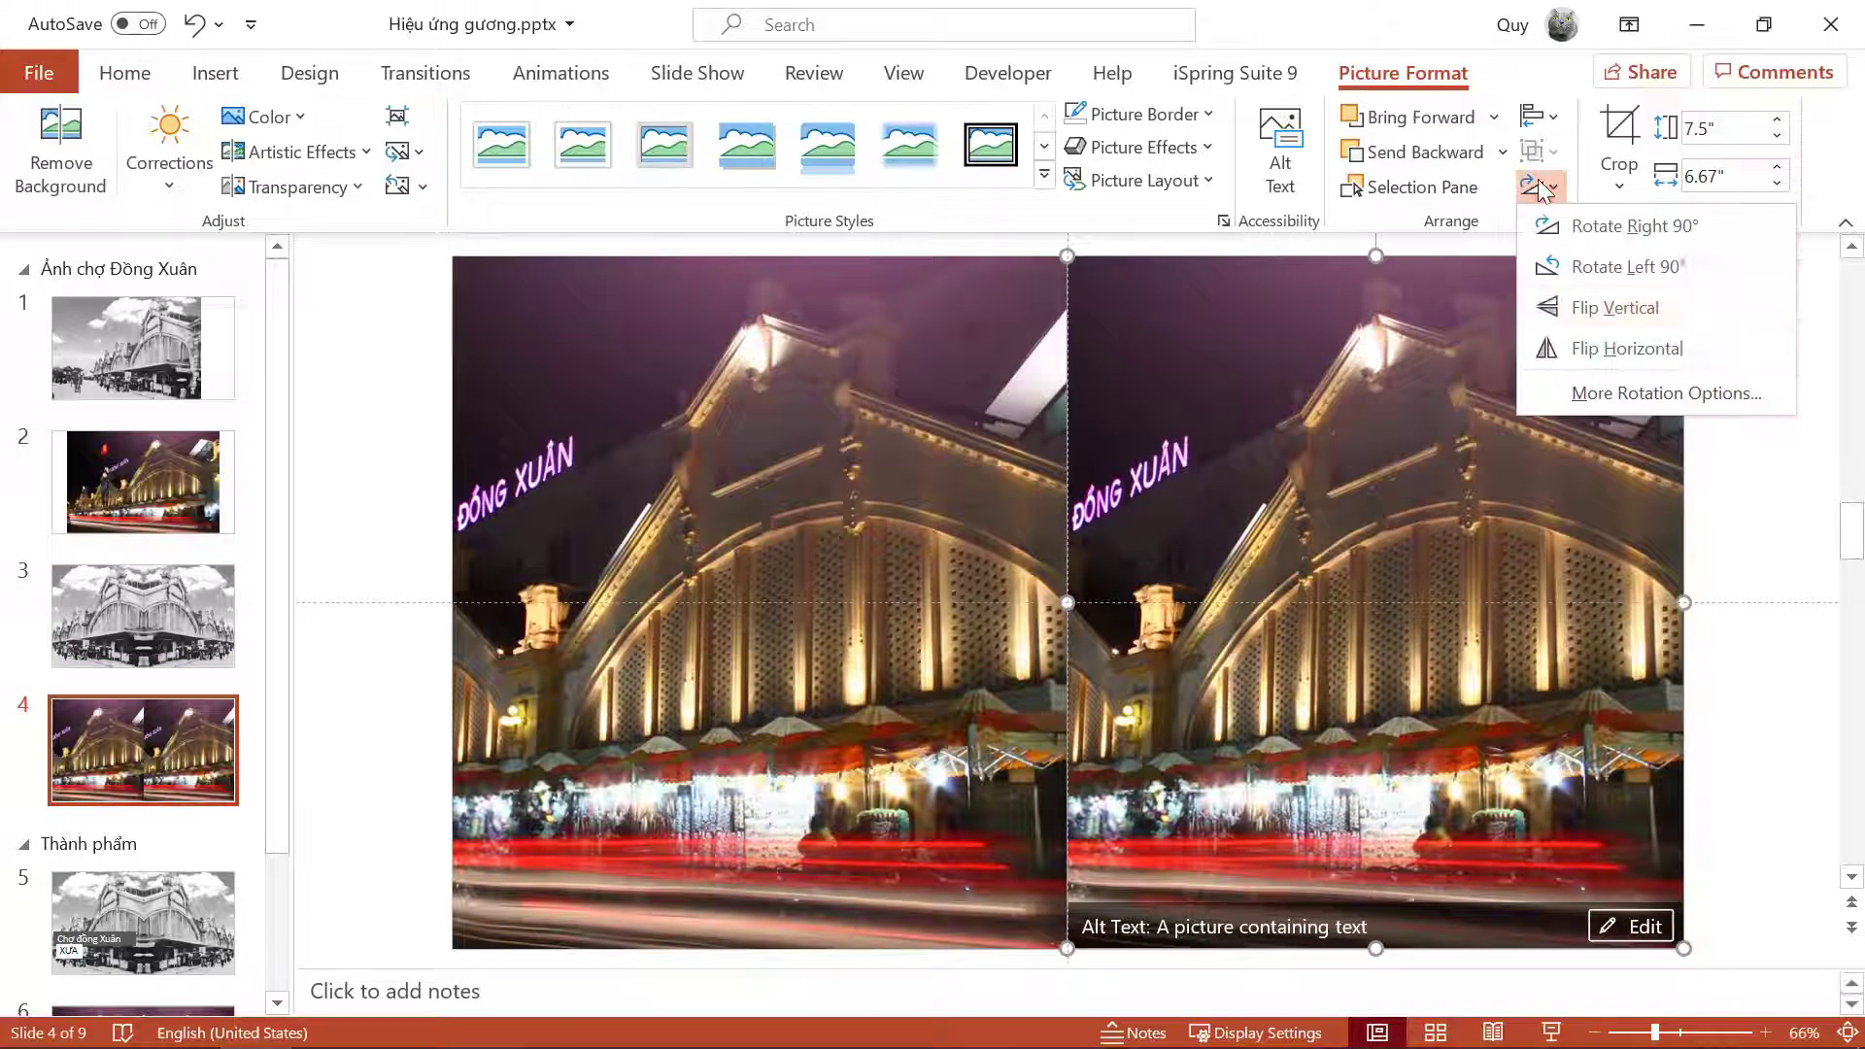
click(1672, 348)
click(1768, 459)
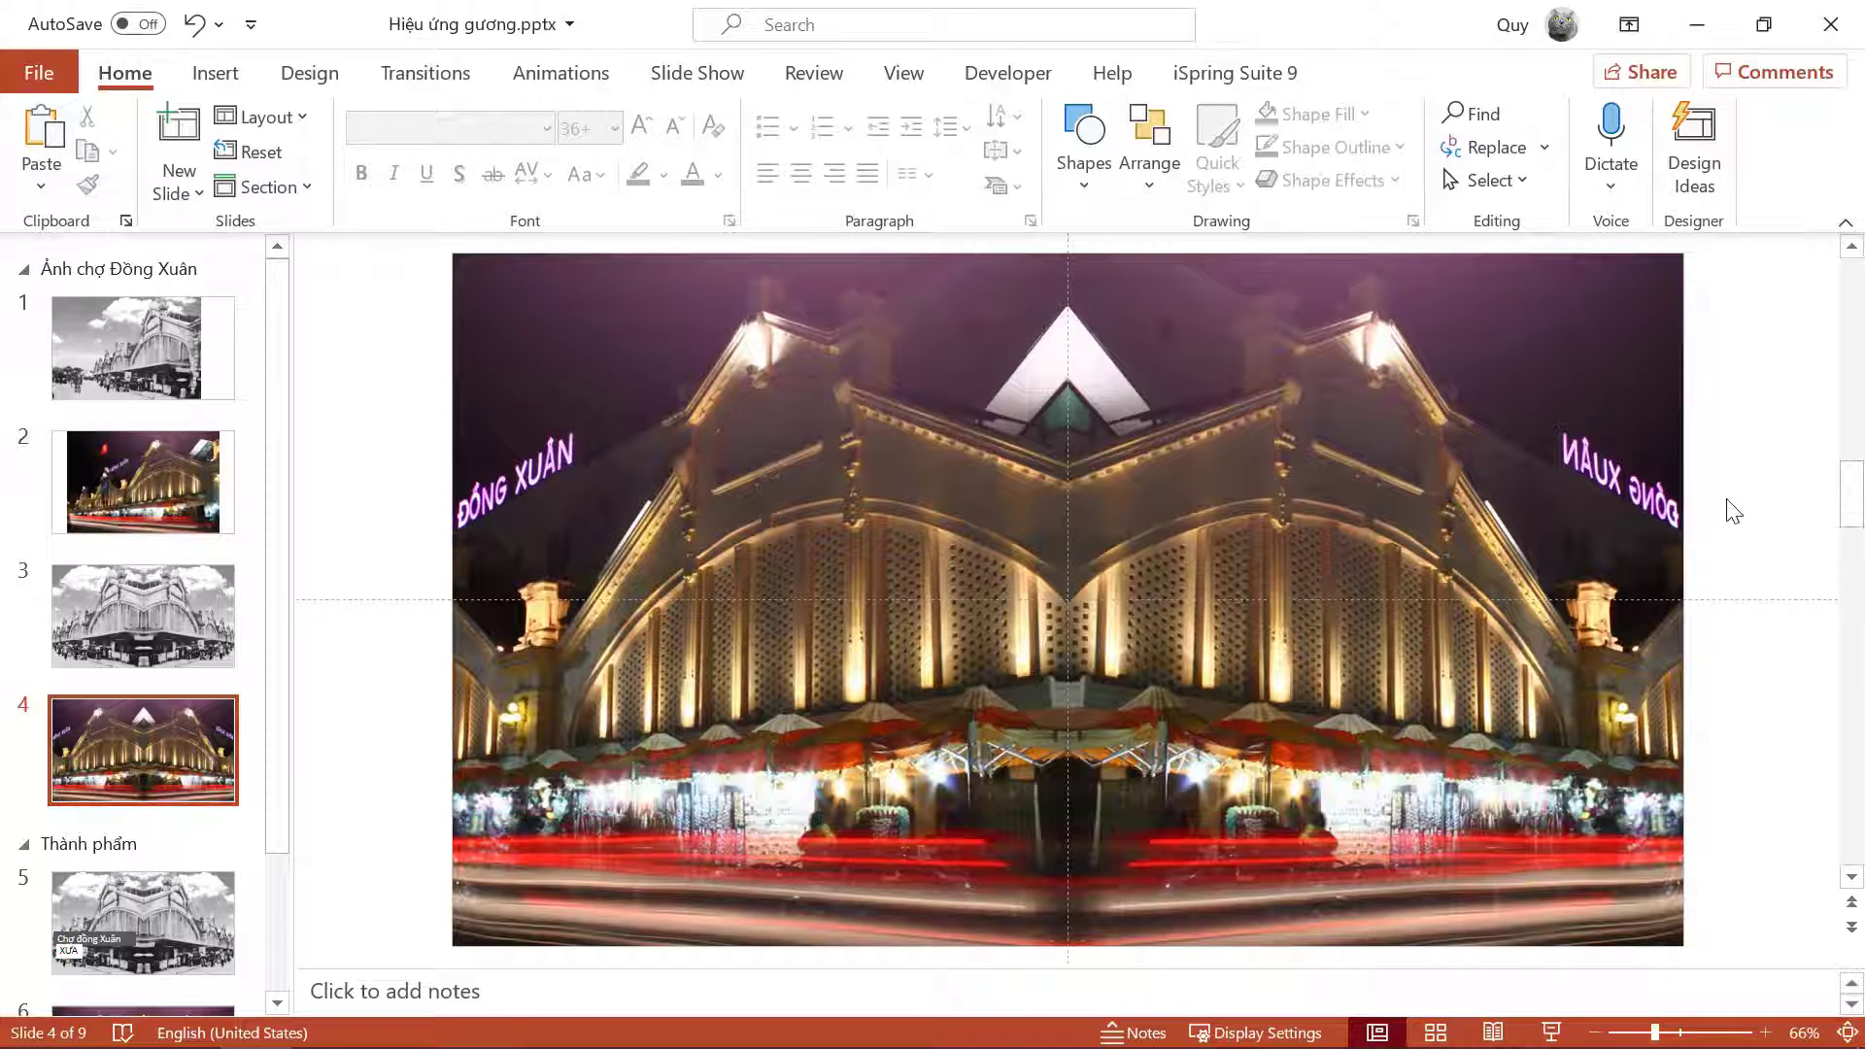
Step: Flip back and forth between slides 3 and 4 to compare the old and night scenes
click(146, 621)
click(173, 715)
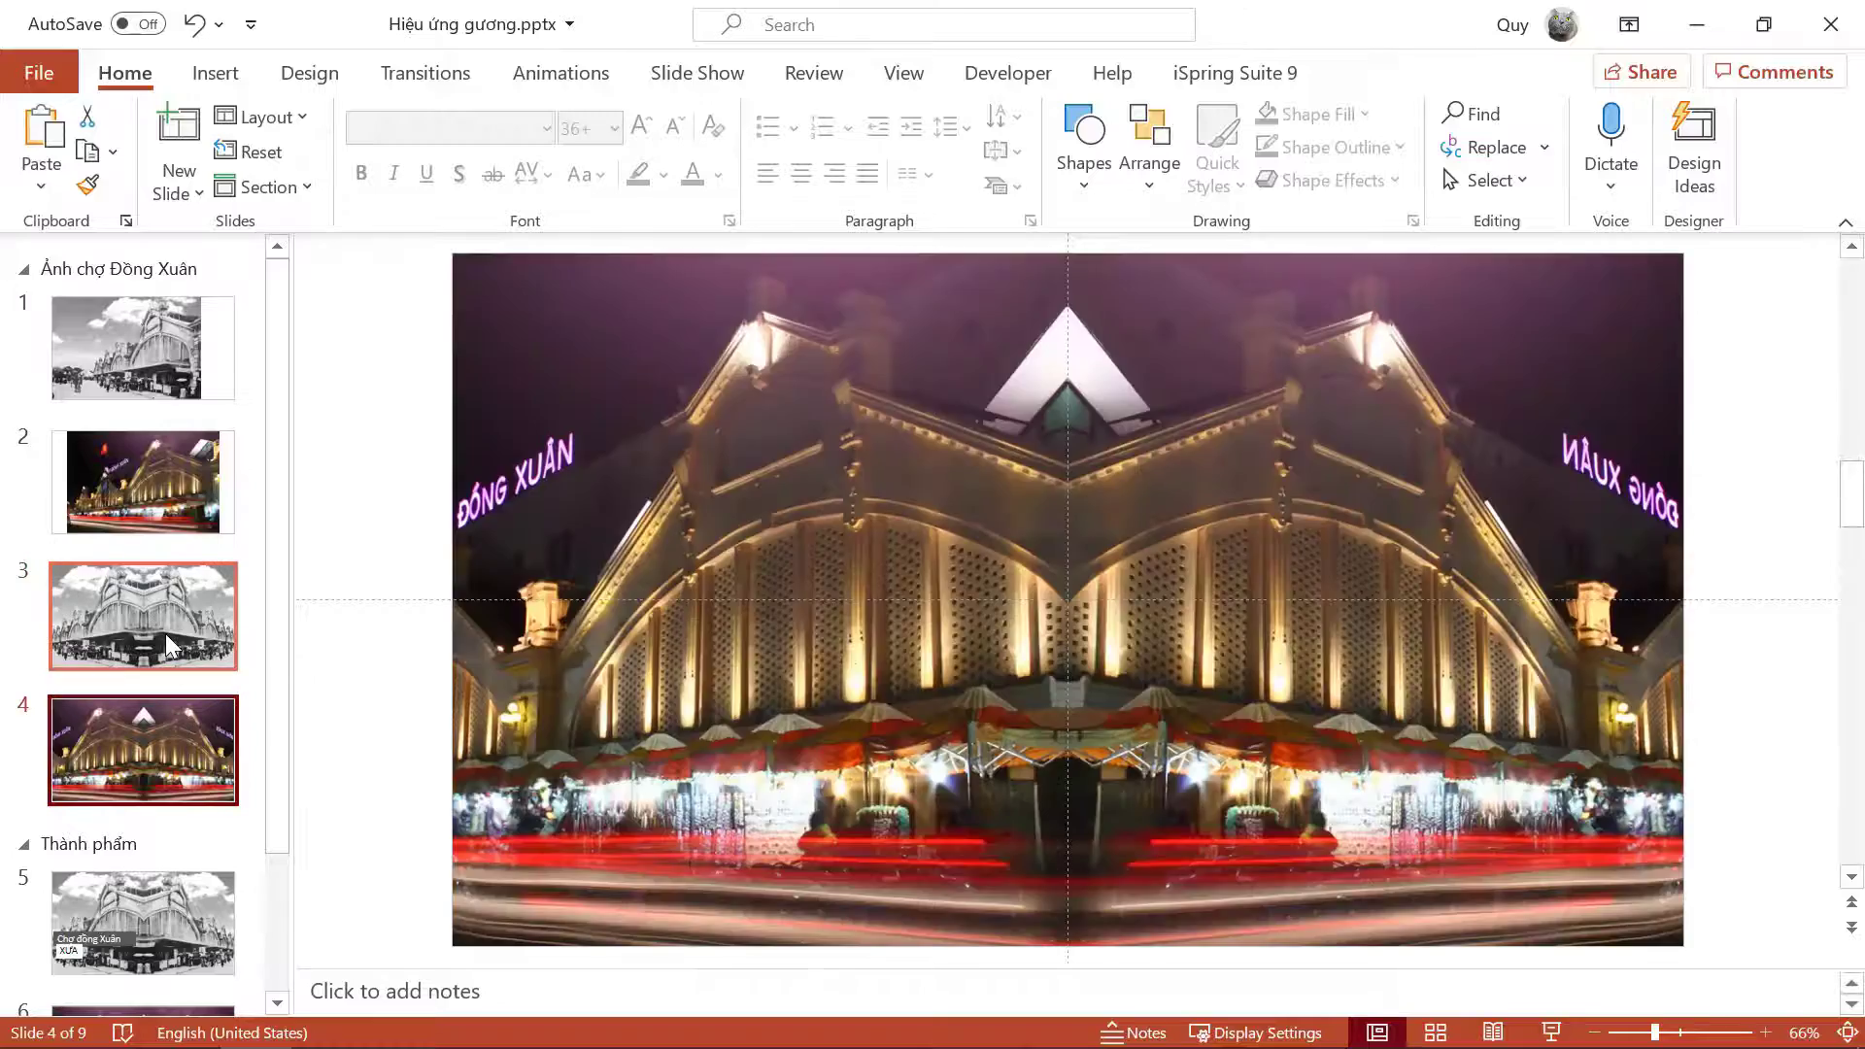
click(165, 634)
click(179, 719)
click(149, 621)
click(177, 753)
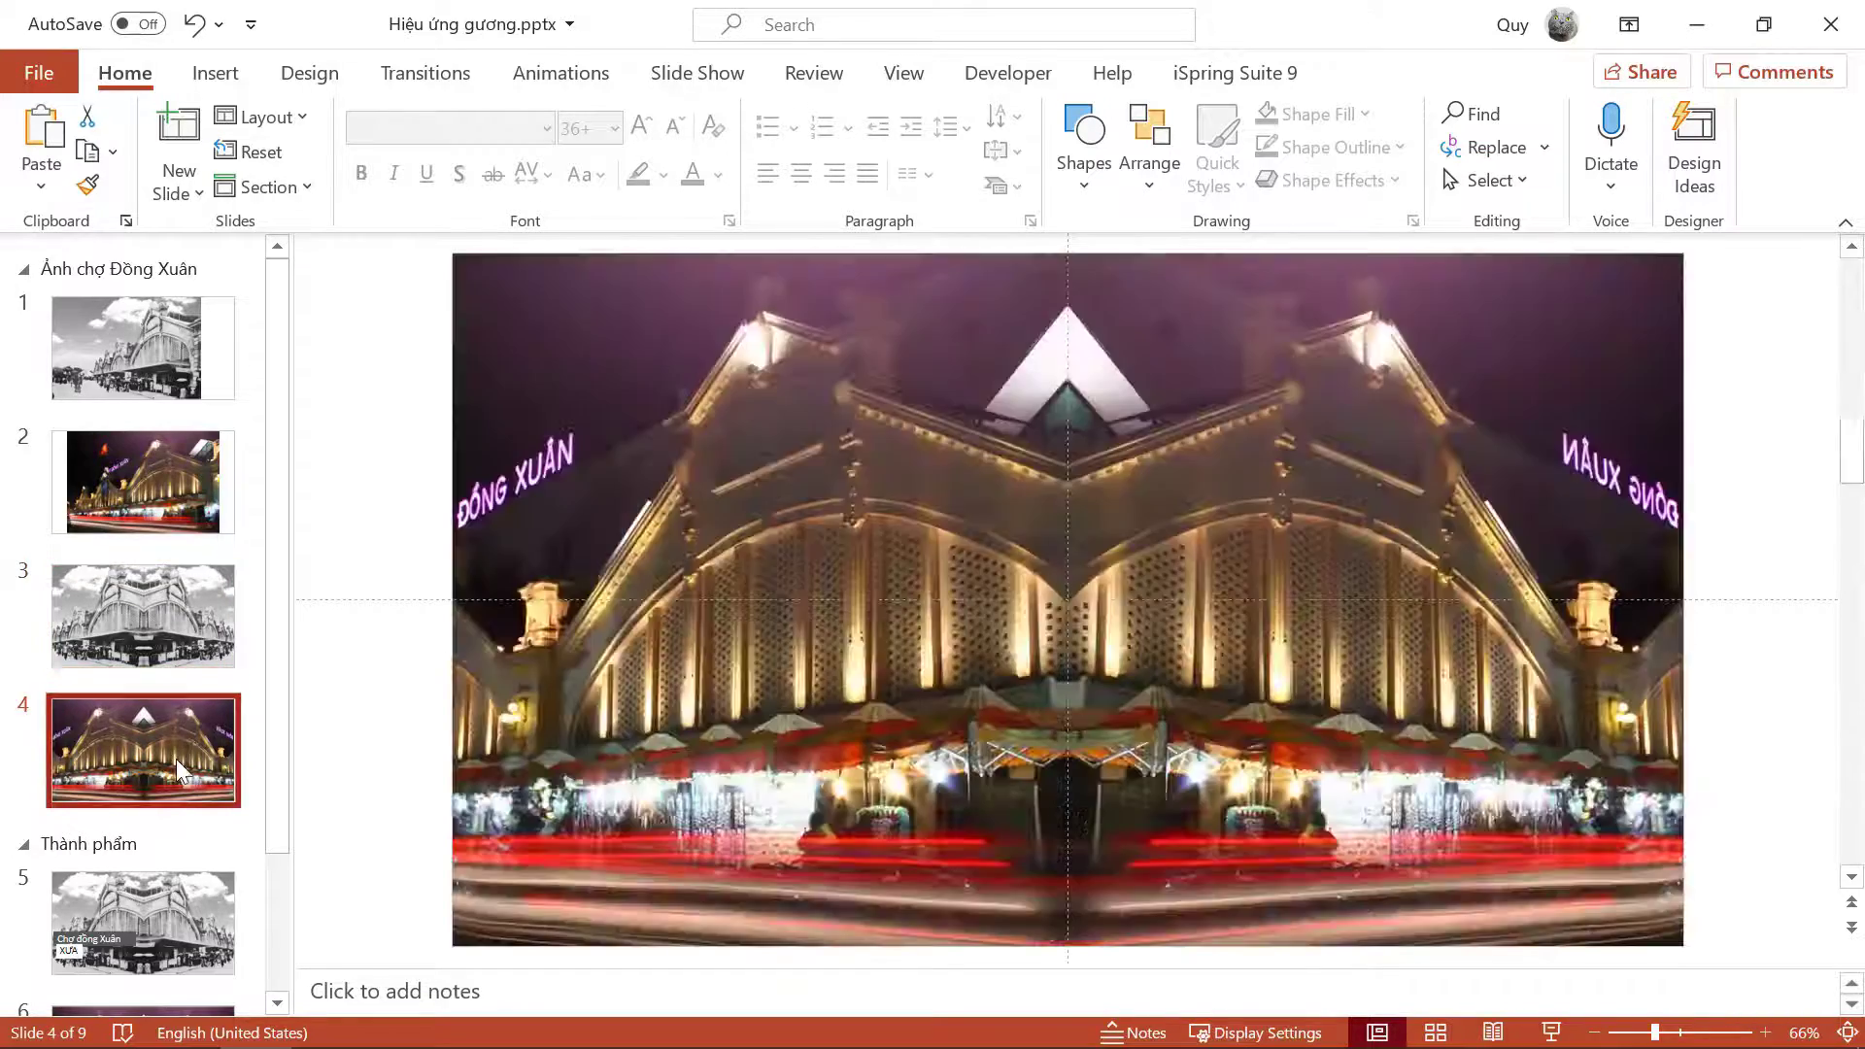
click(149, 622)
click(149, 756)
click(170, 589)
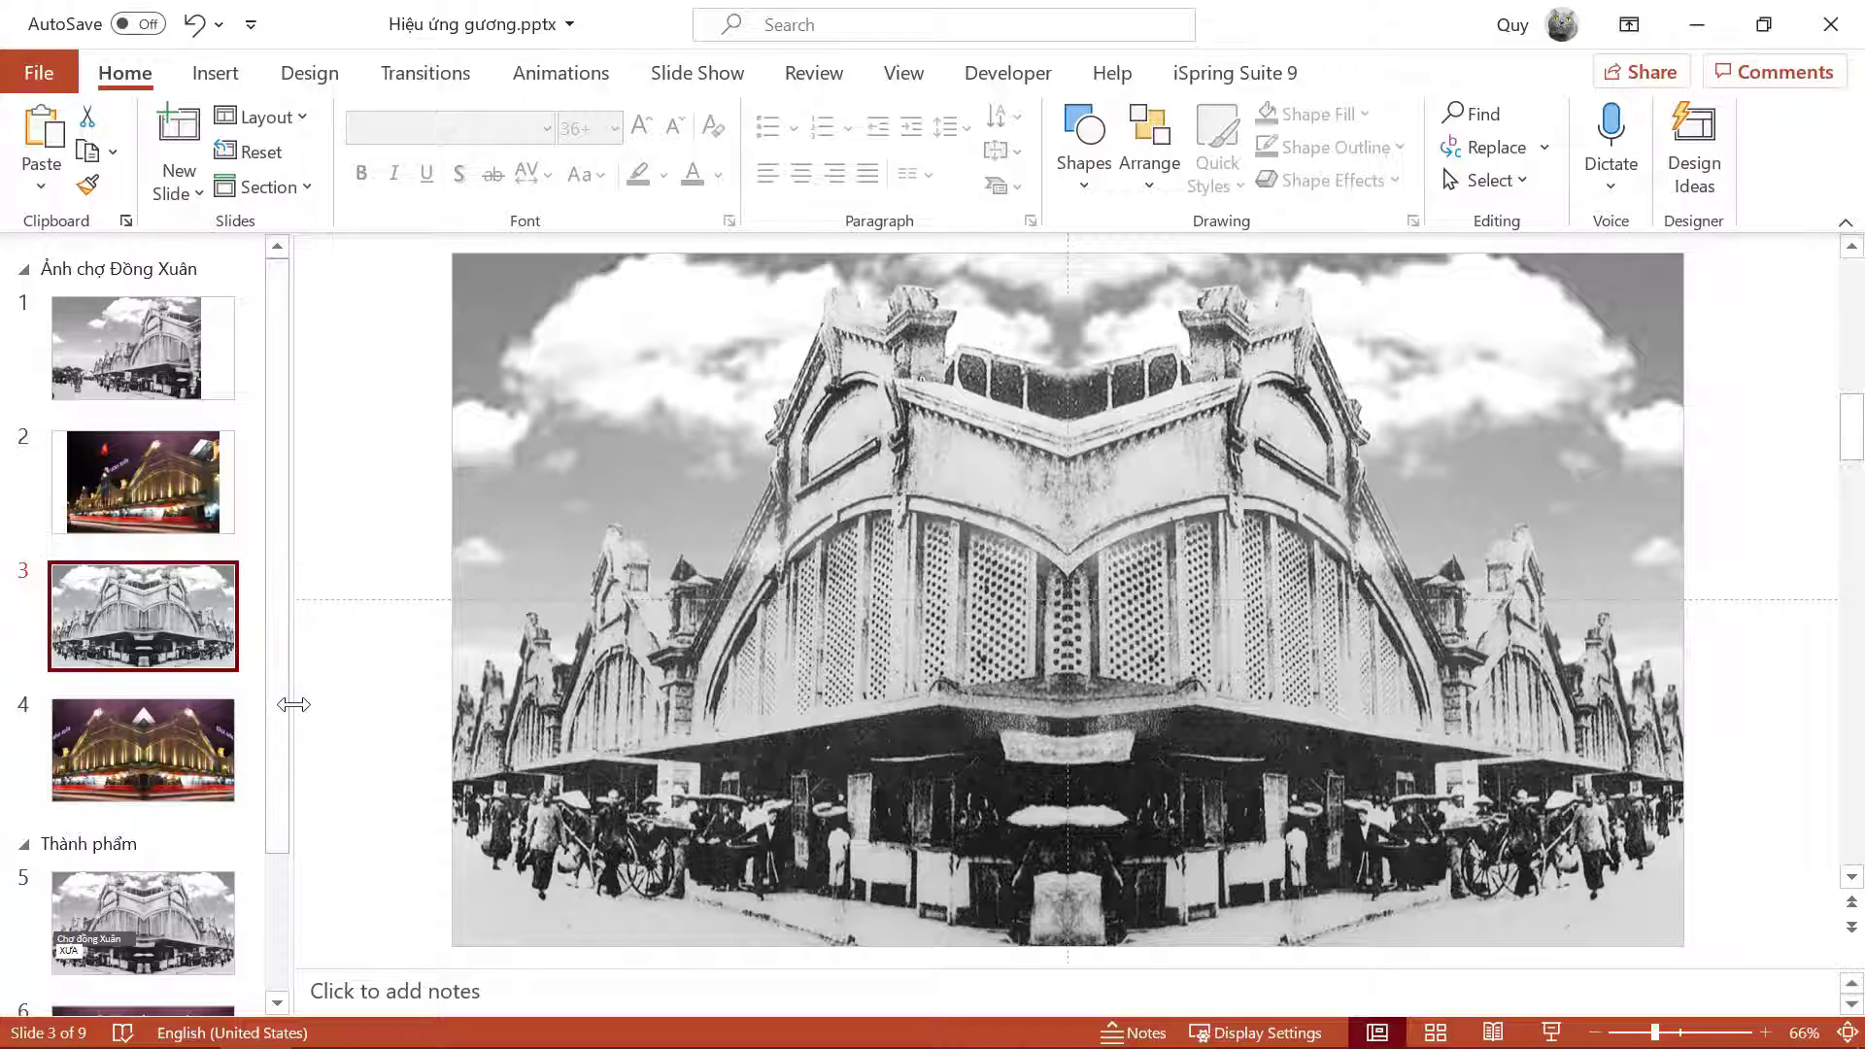
Step: Apply the Morph transition to slide 4
click(159, 755)
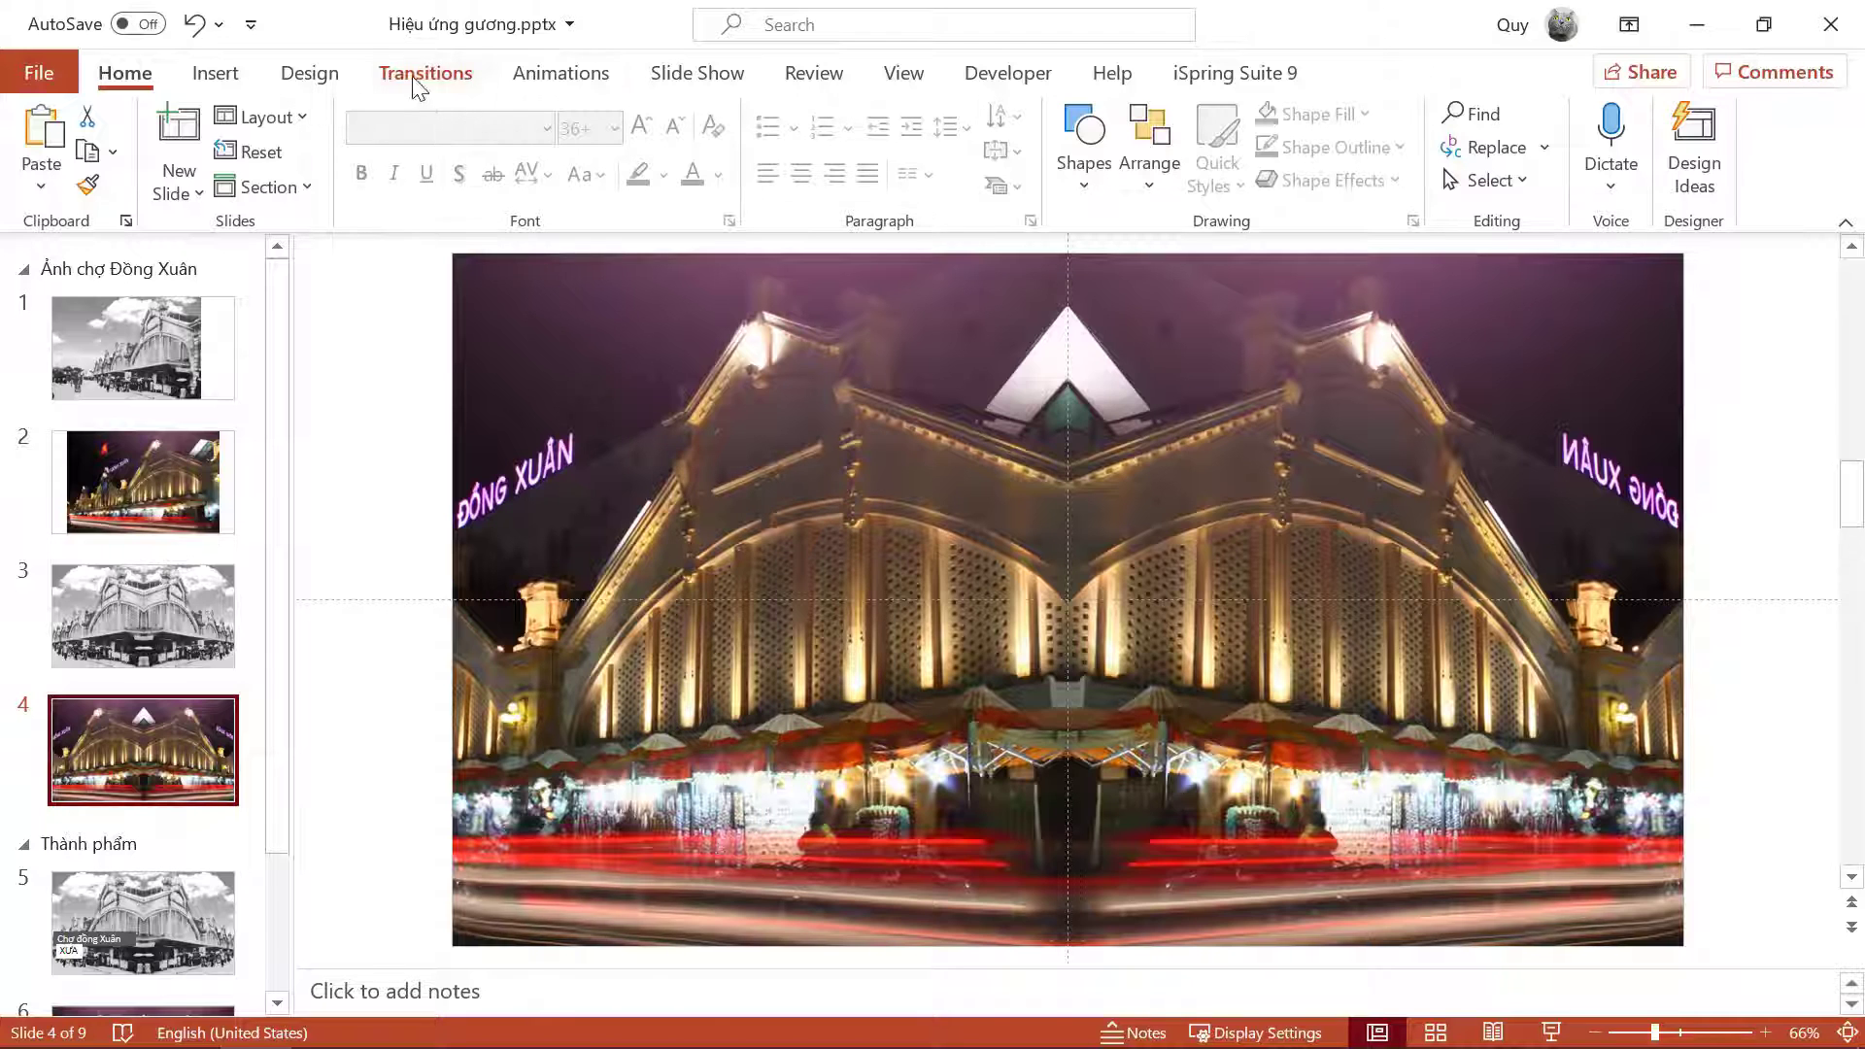
click(486, 76)
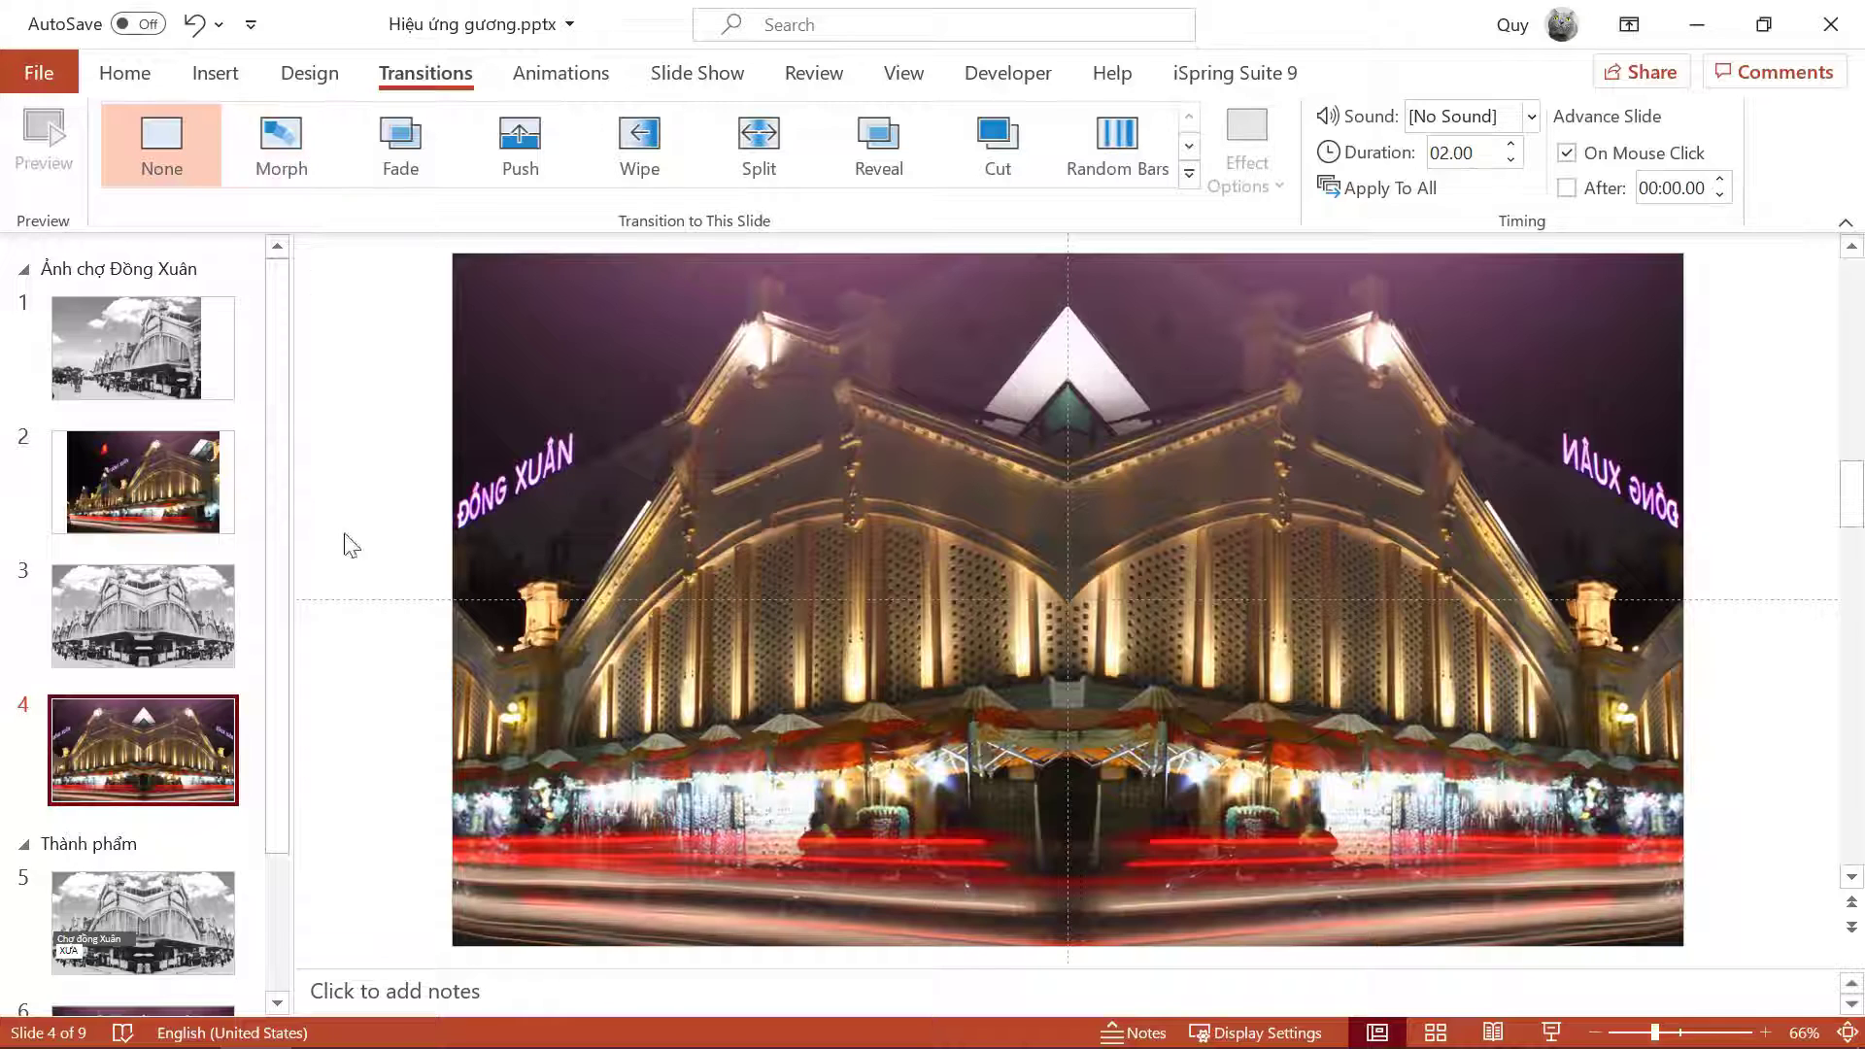
click(138, 744)
click(283, 139)
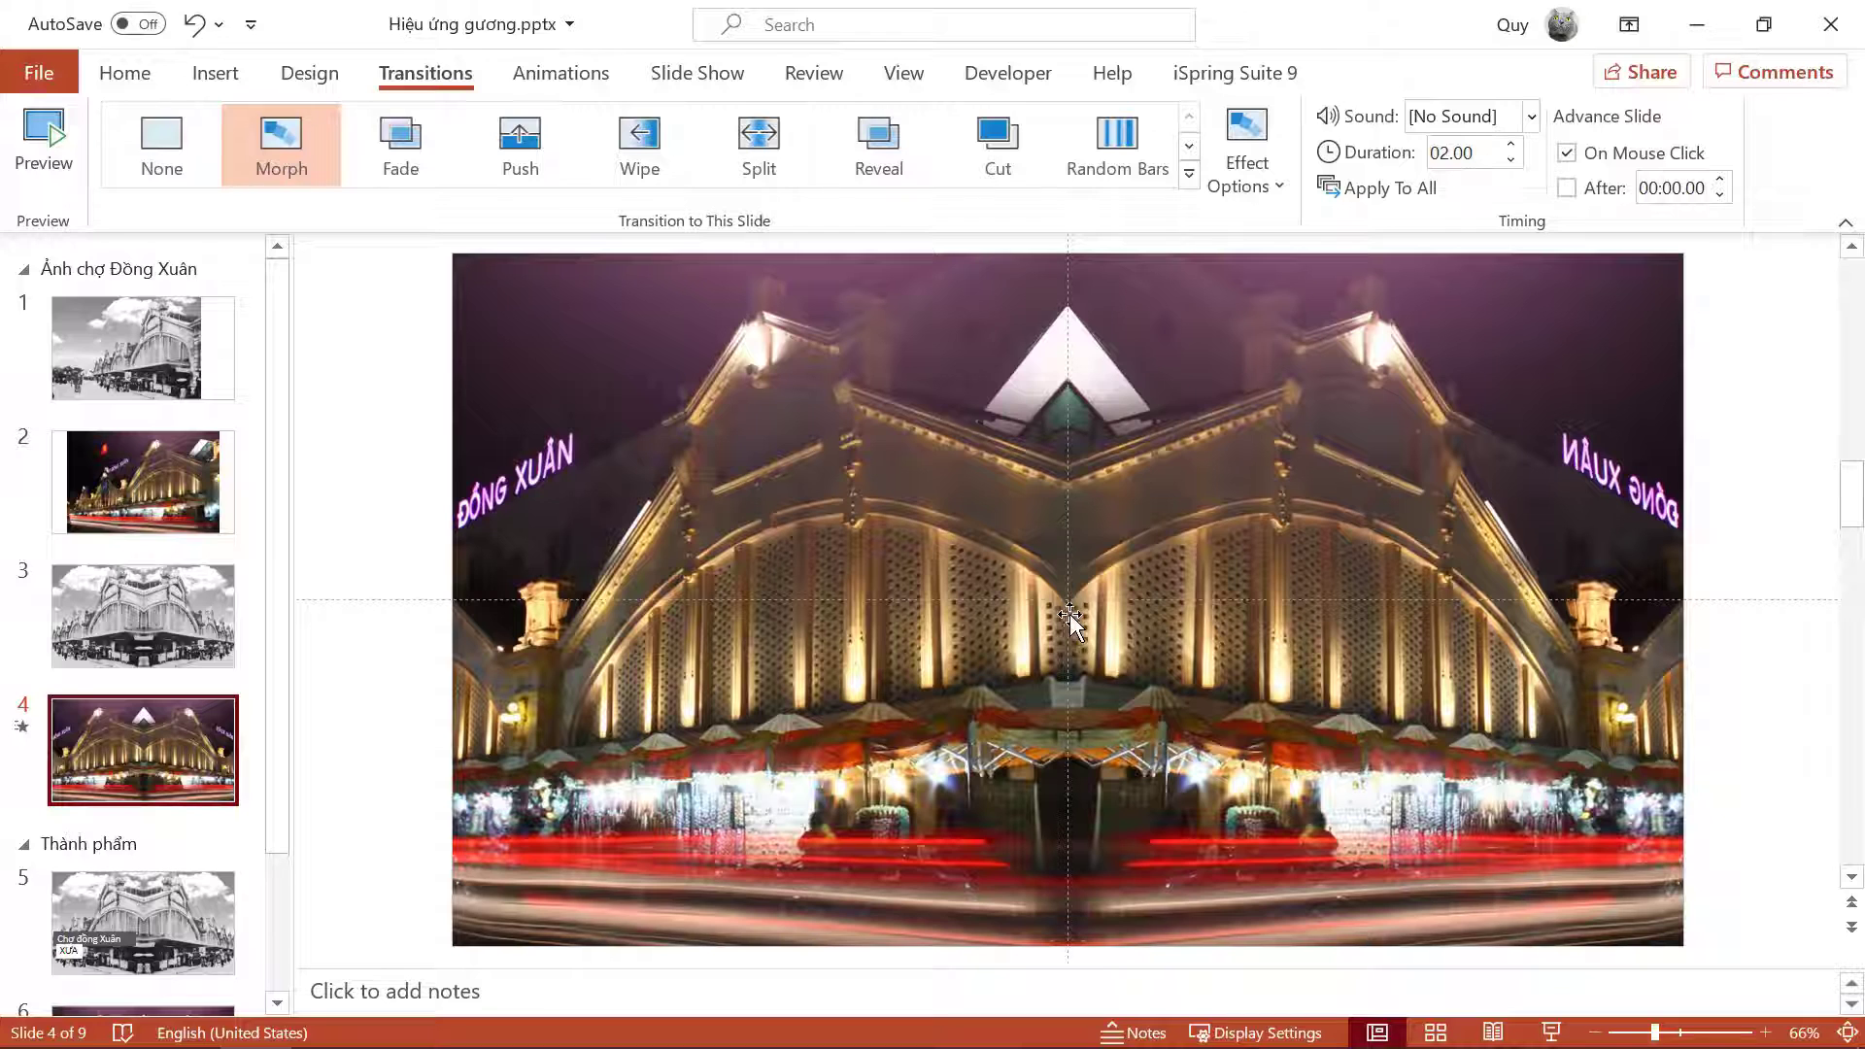
Step: Preview the Morph effect by moving from slide 3 to slide 4 several times
key(Page_Up)
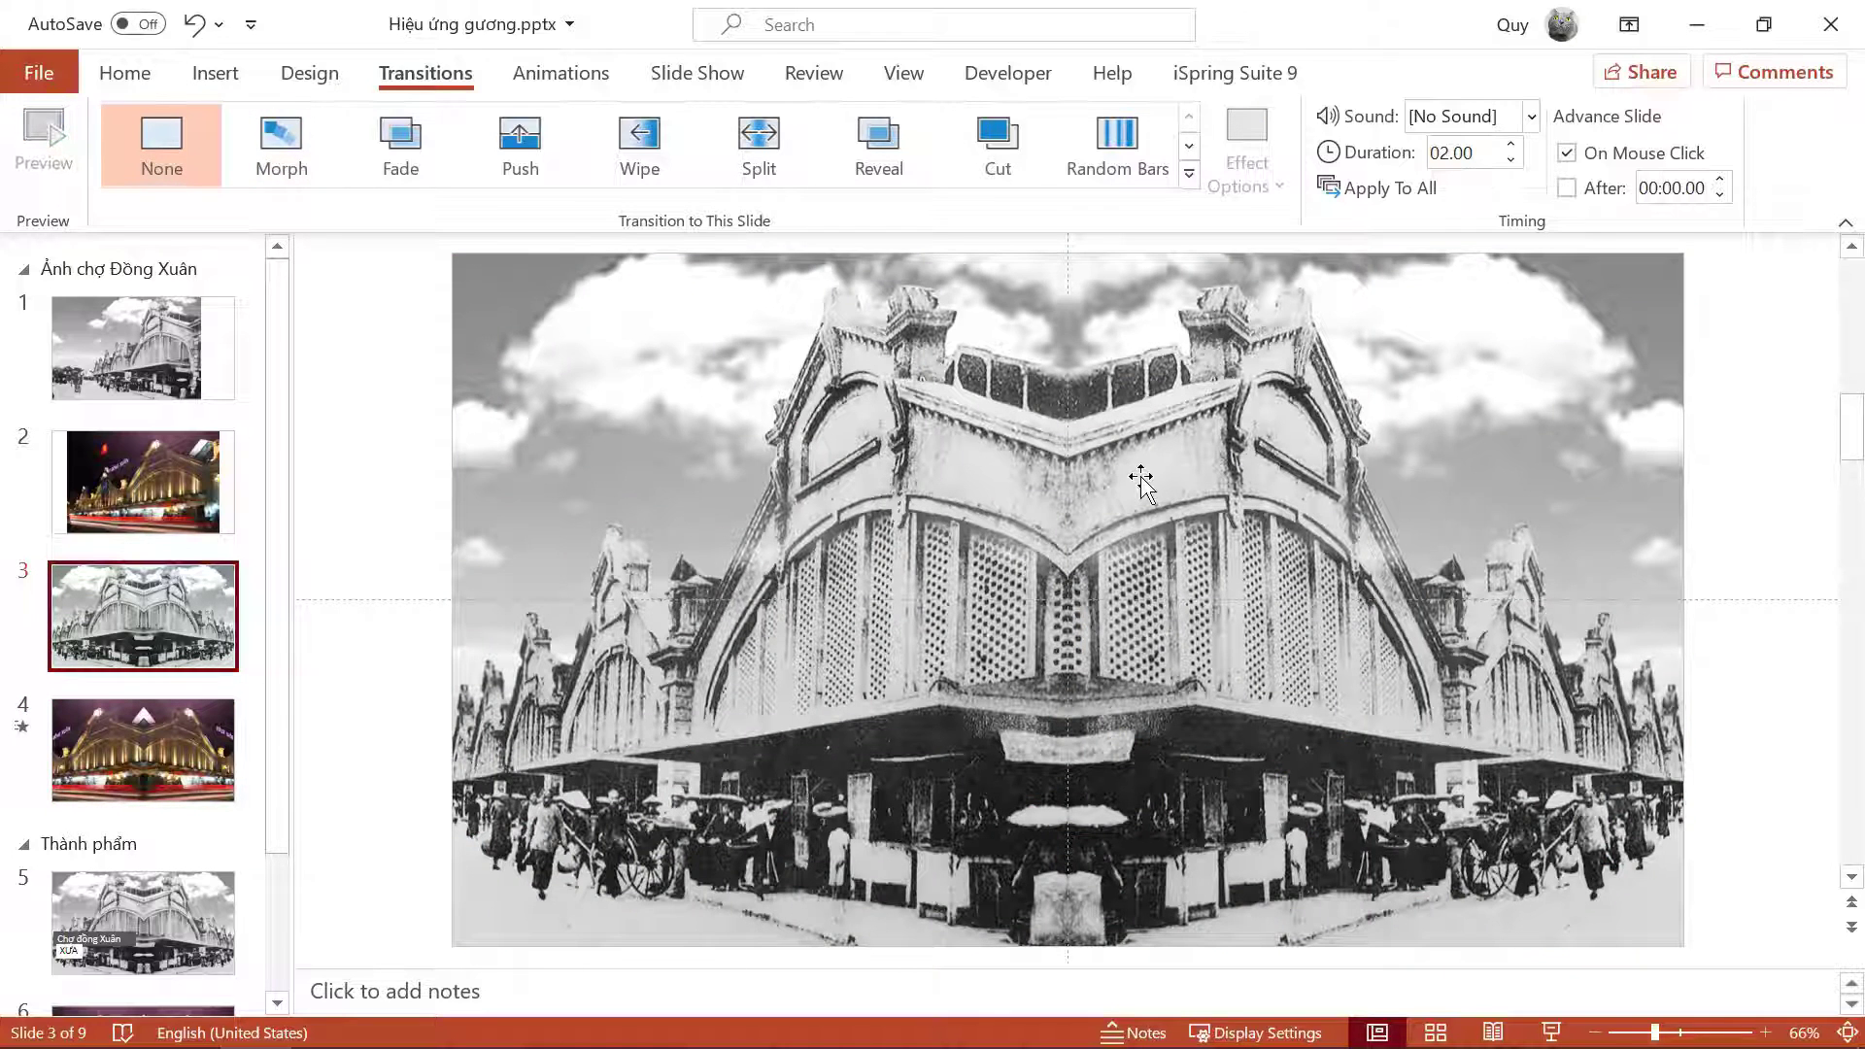
click(136, 748)
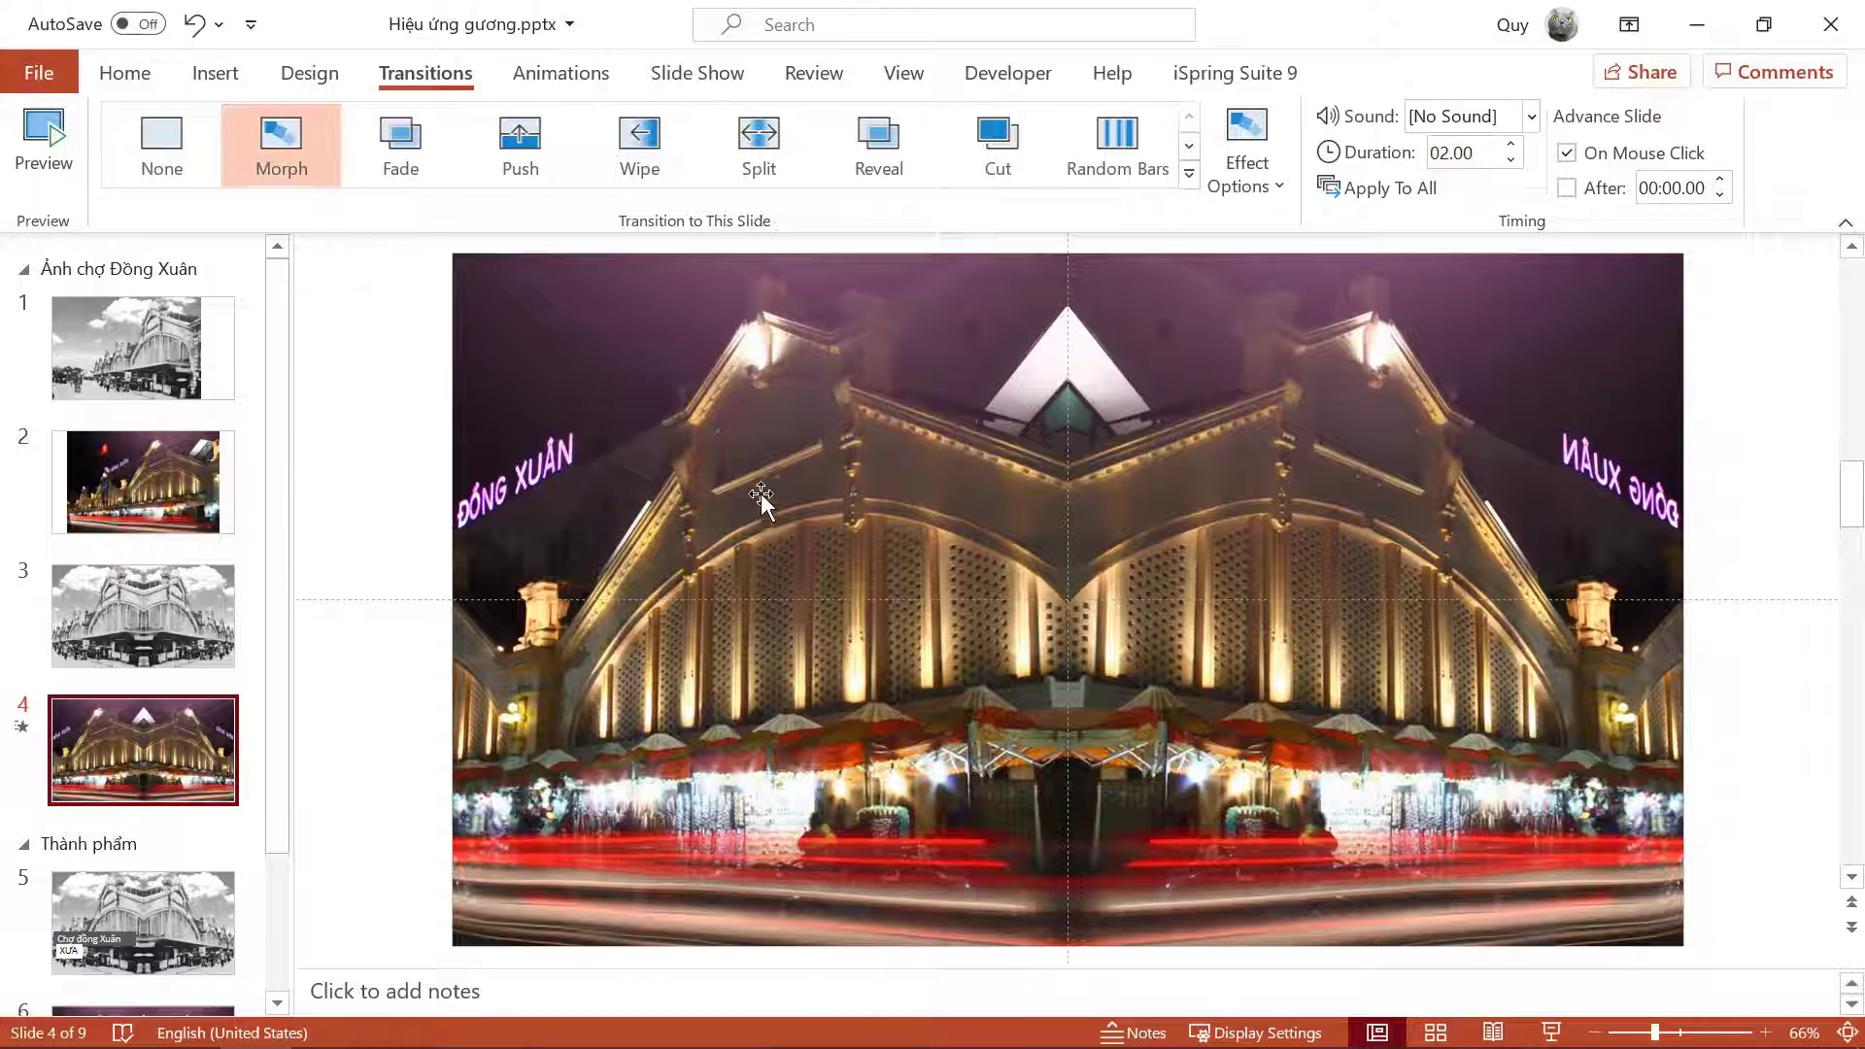
click(197, 619)
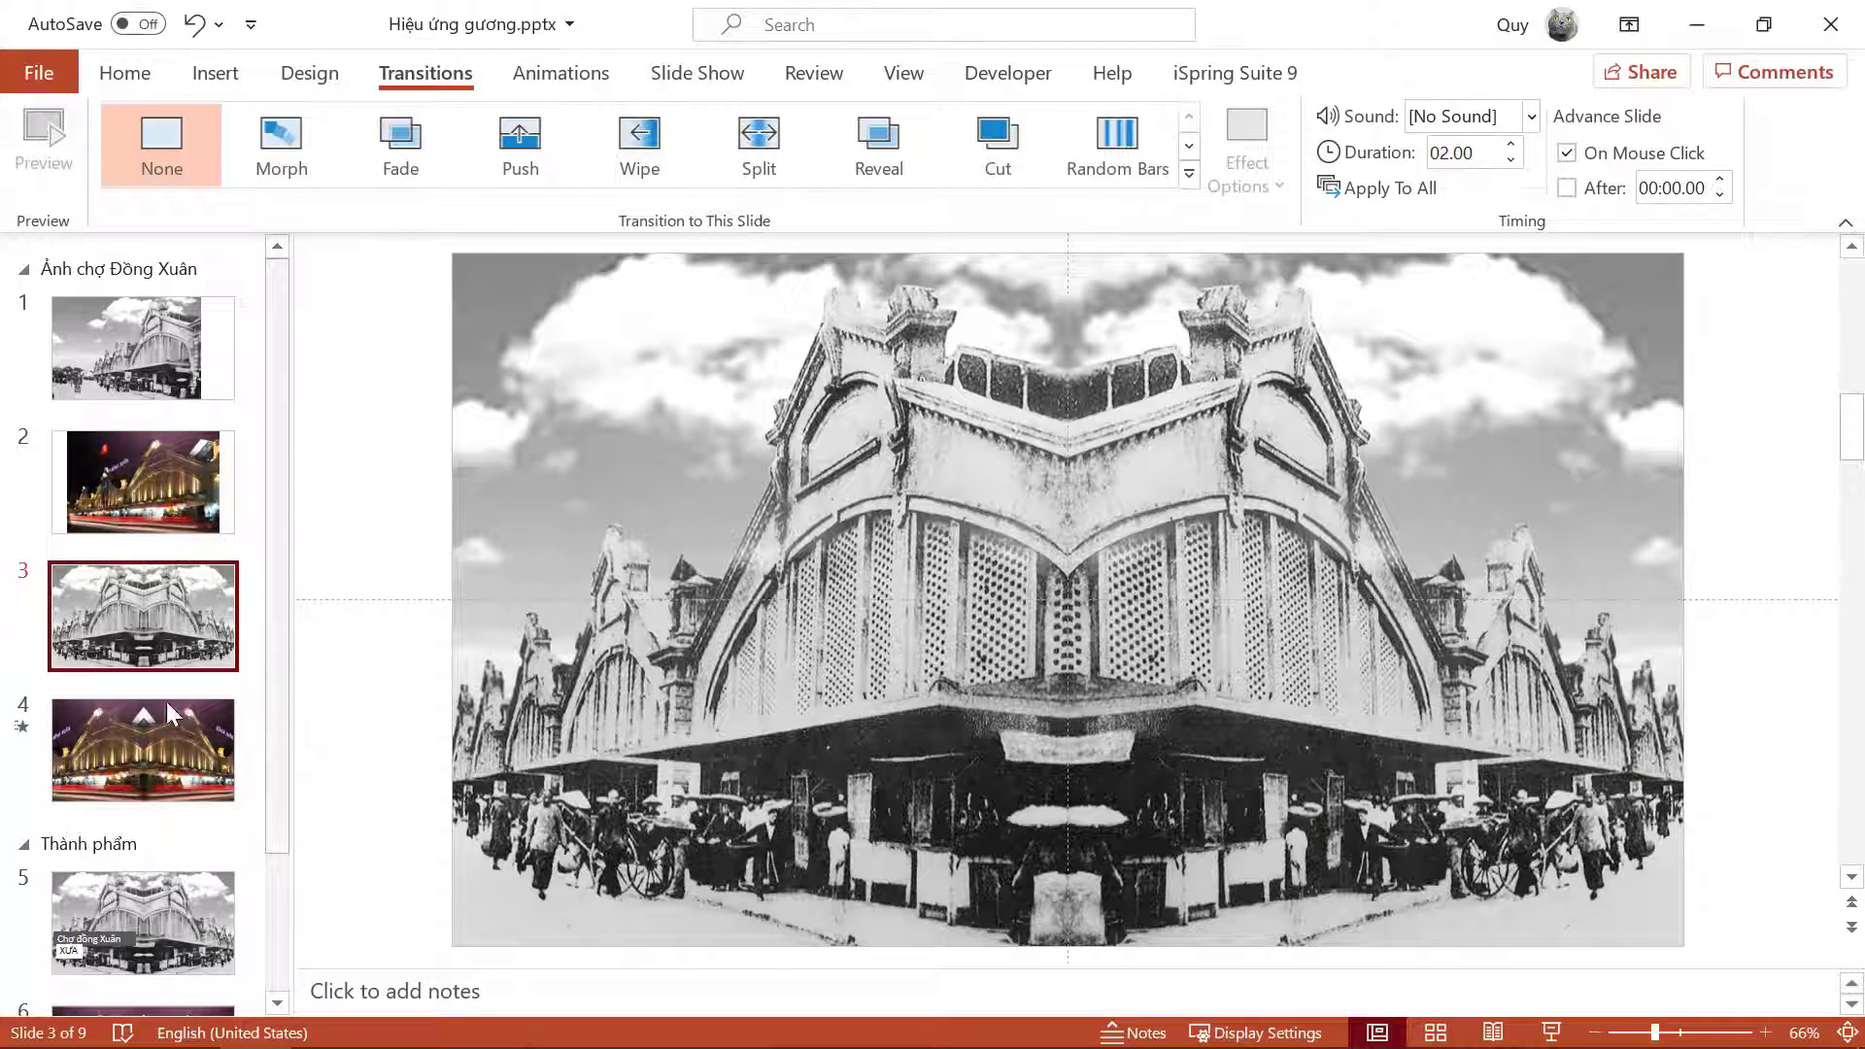
click(95, 744)
click(154, 644)
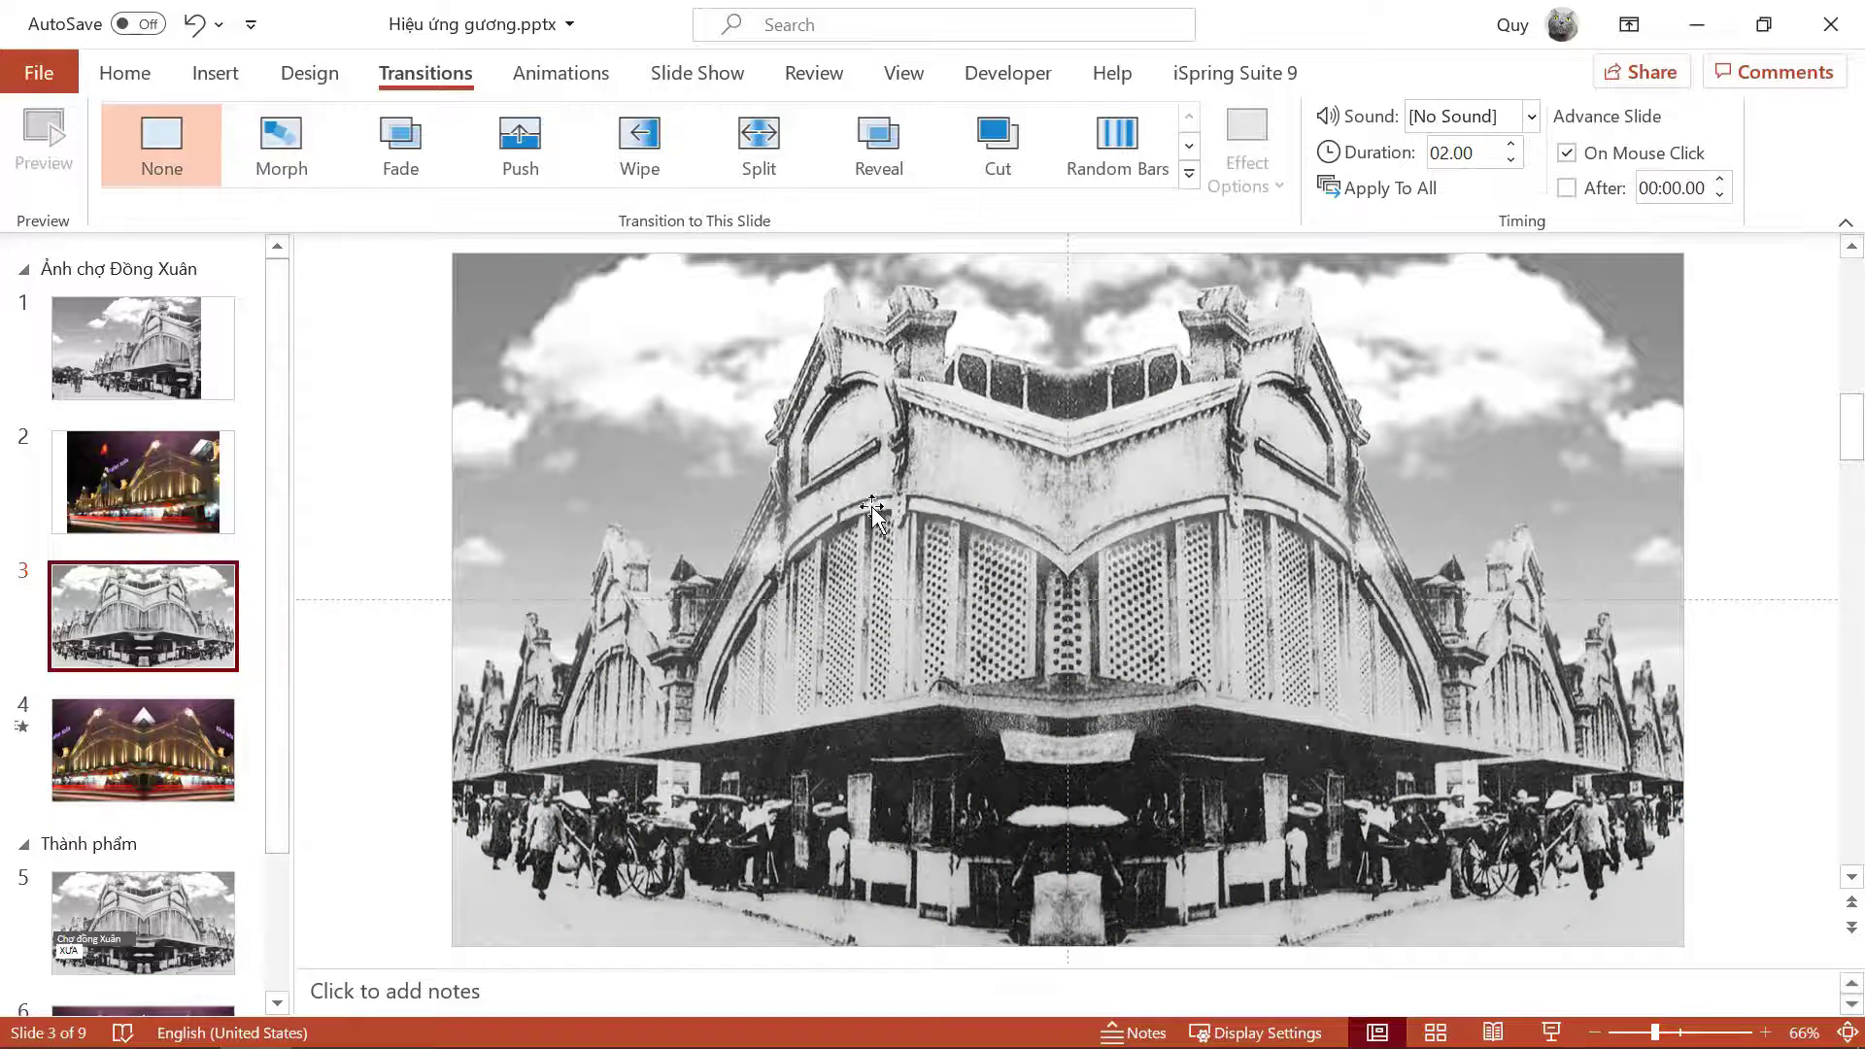
Step: Draw a caption rectangle across the lower left with no outline and a medium grey fill
click(219, 76)
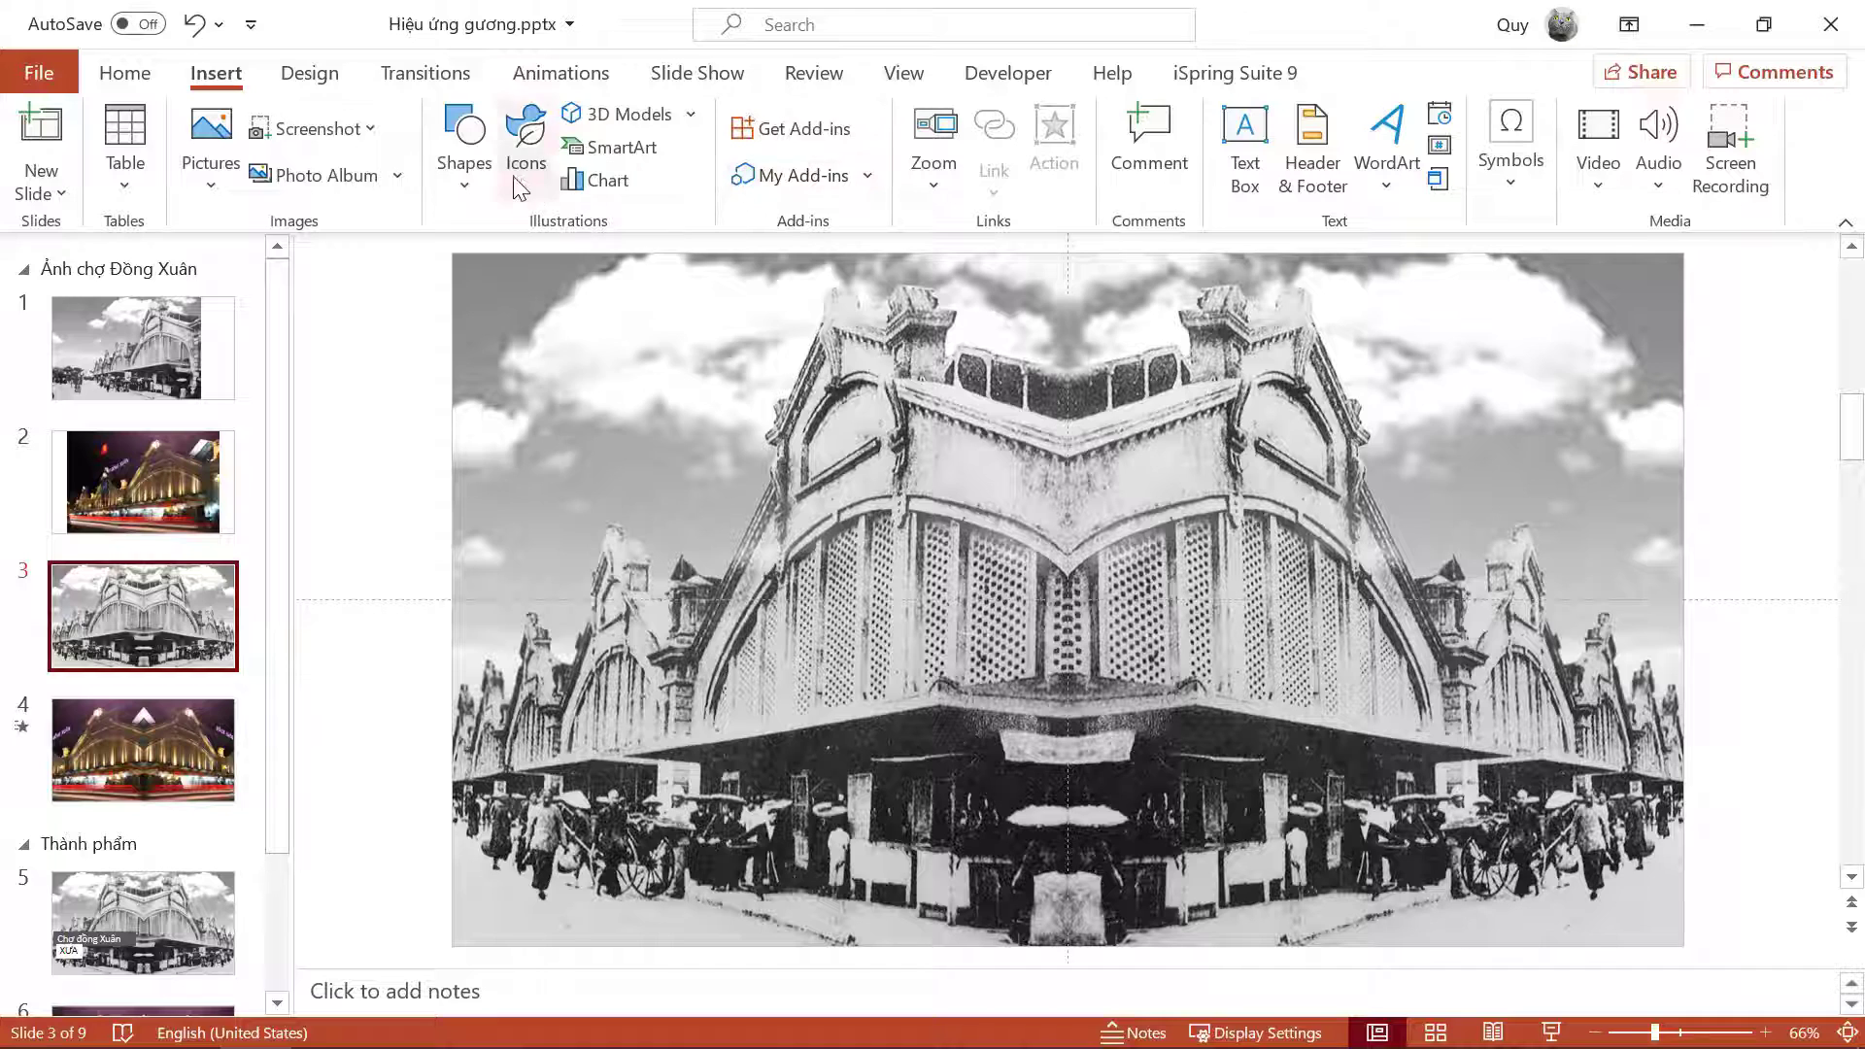
click(473, 173)
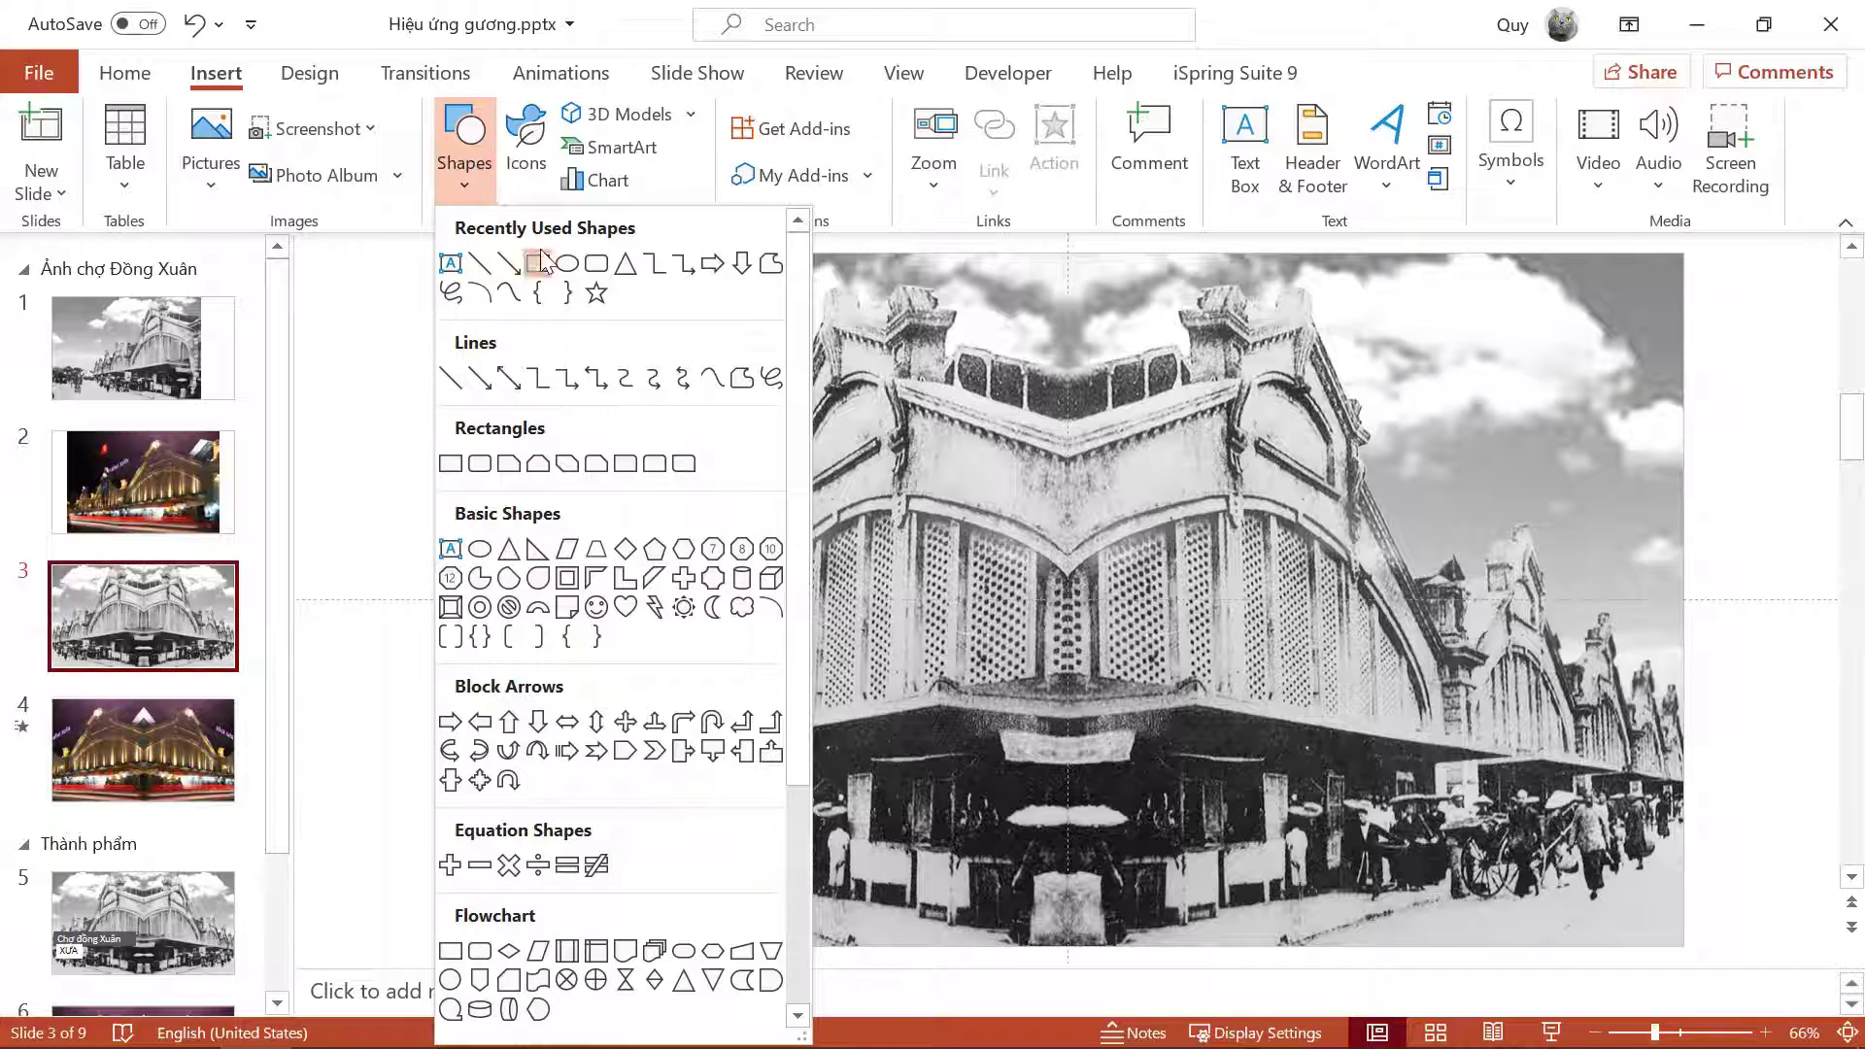
click(537, 263)
drag(495, 647, 1053, 755)
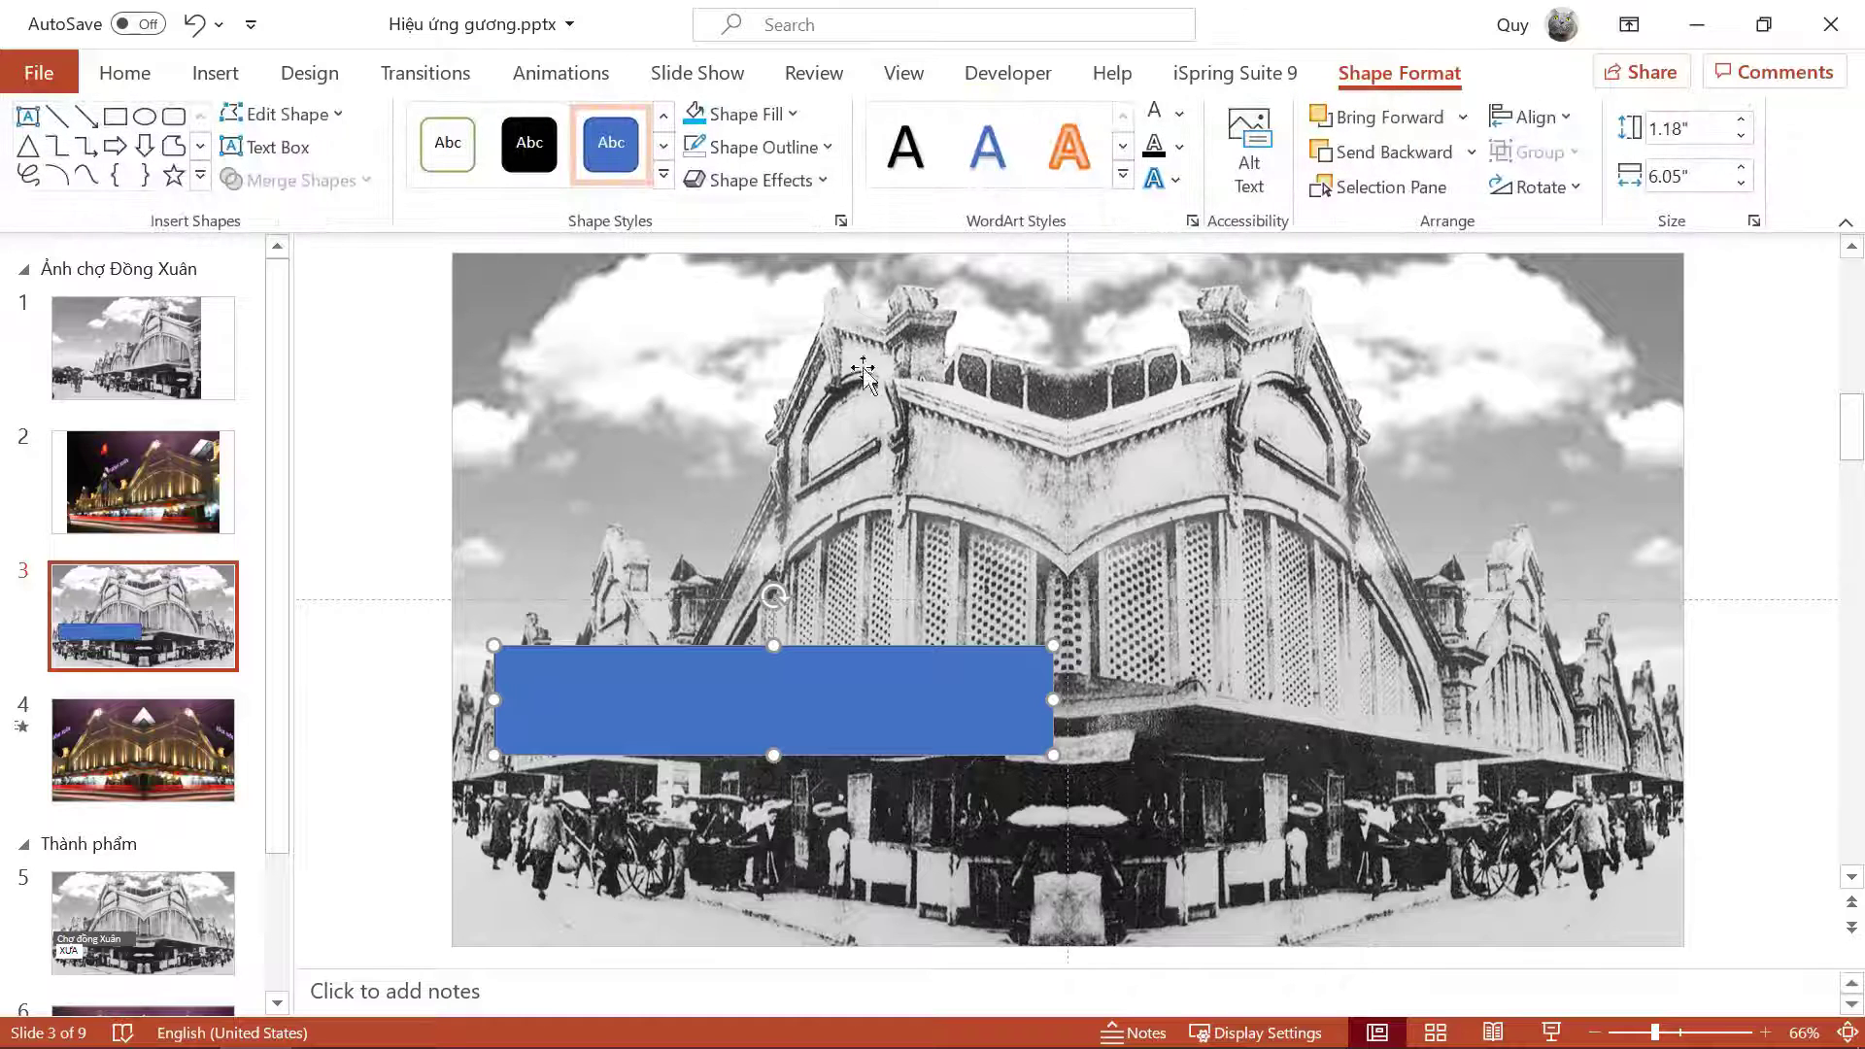
click(789, 147)
click(775, 550)
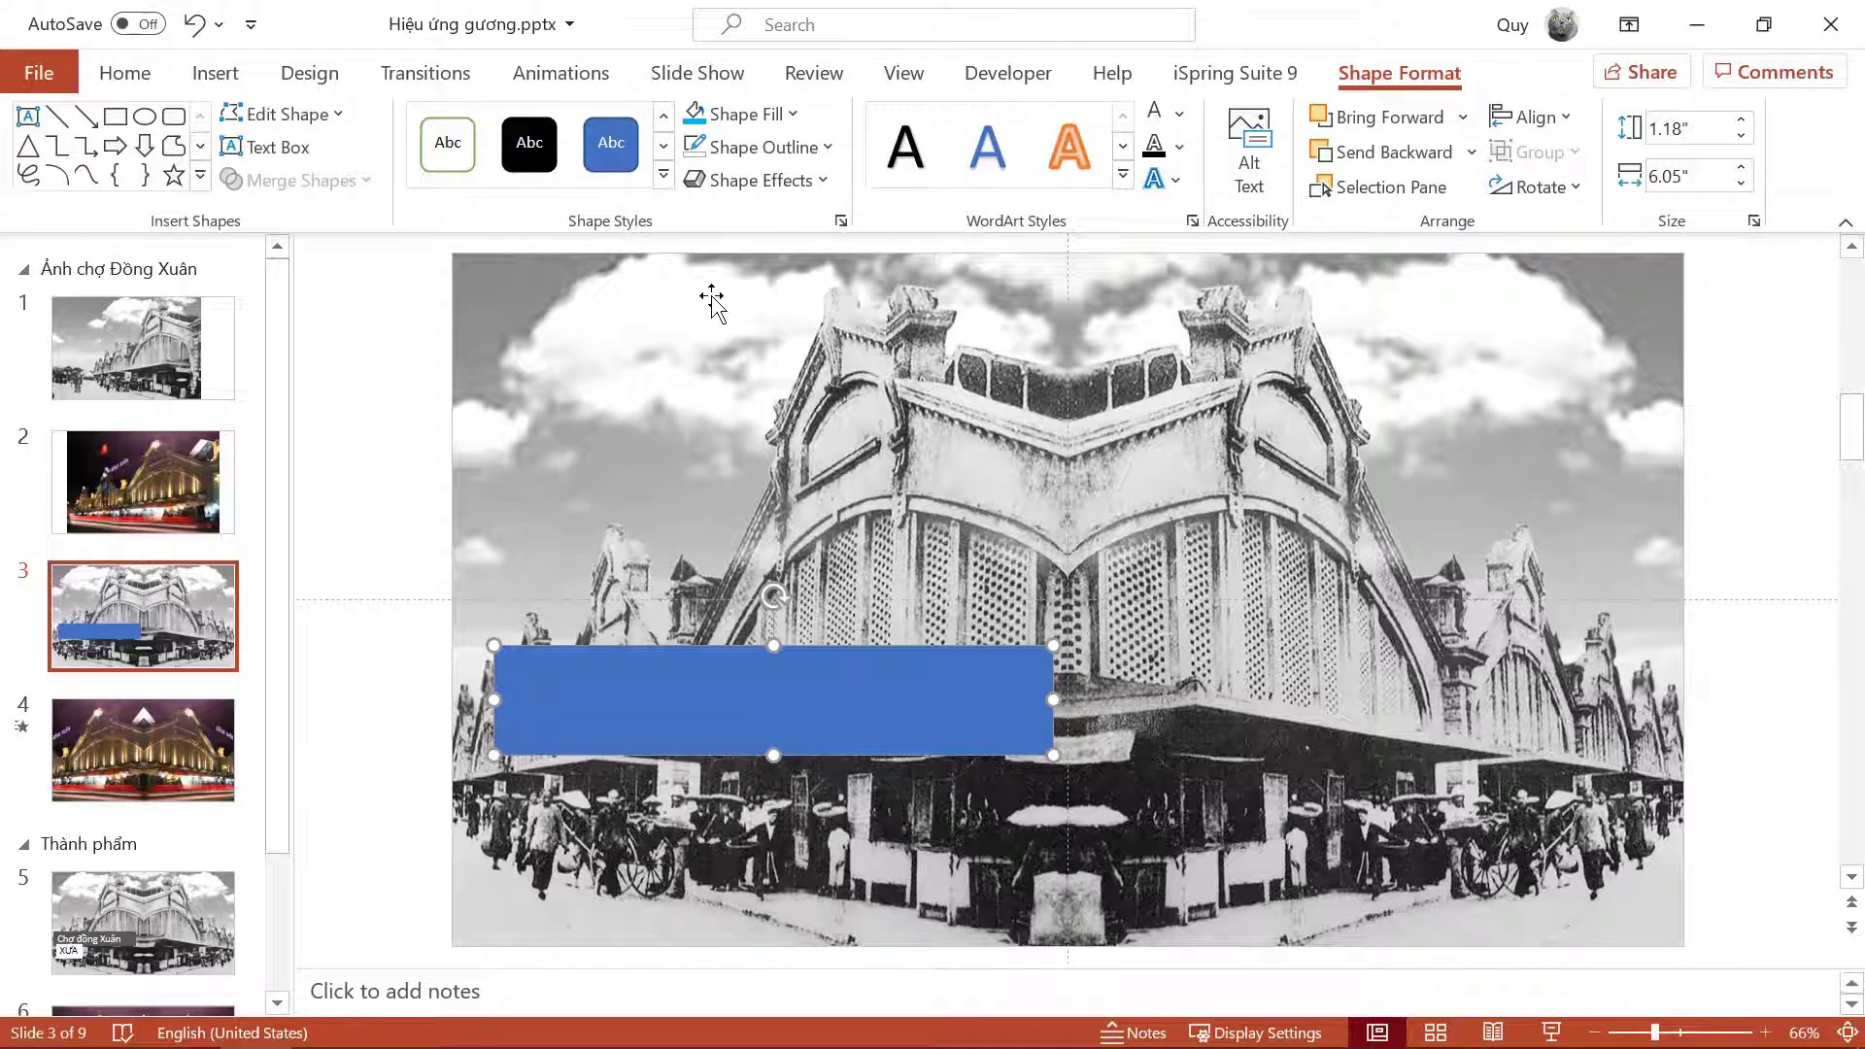
click(775, 117)
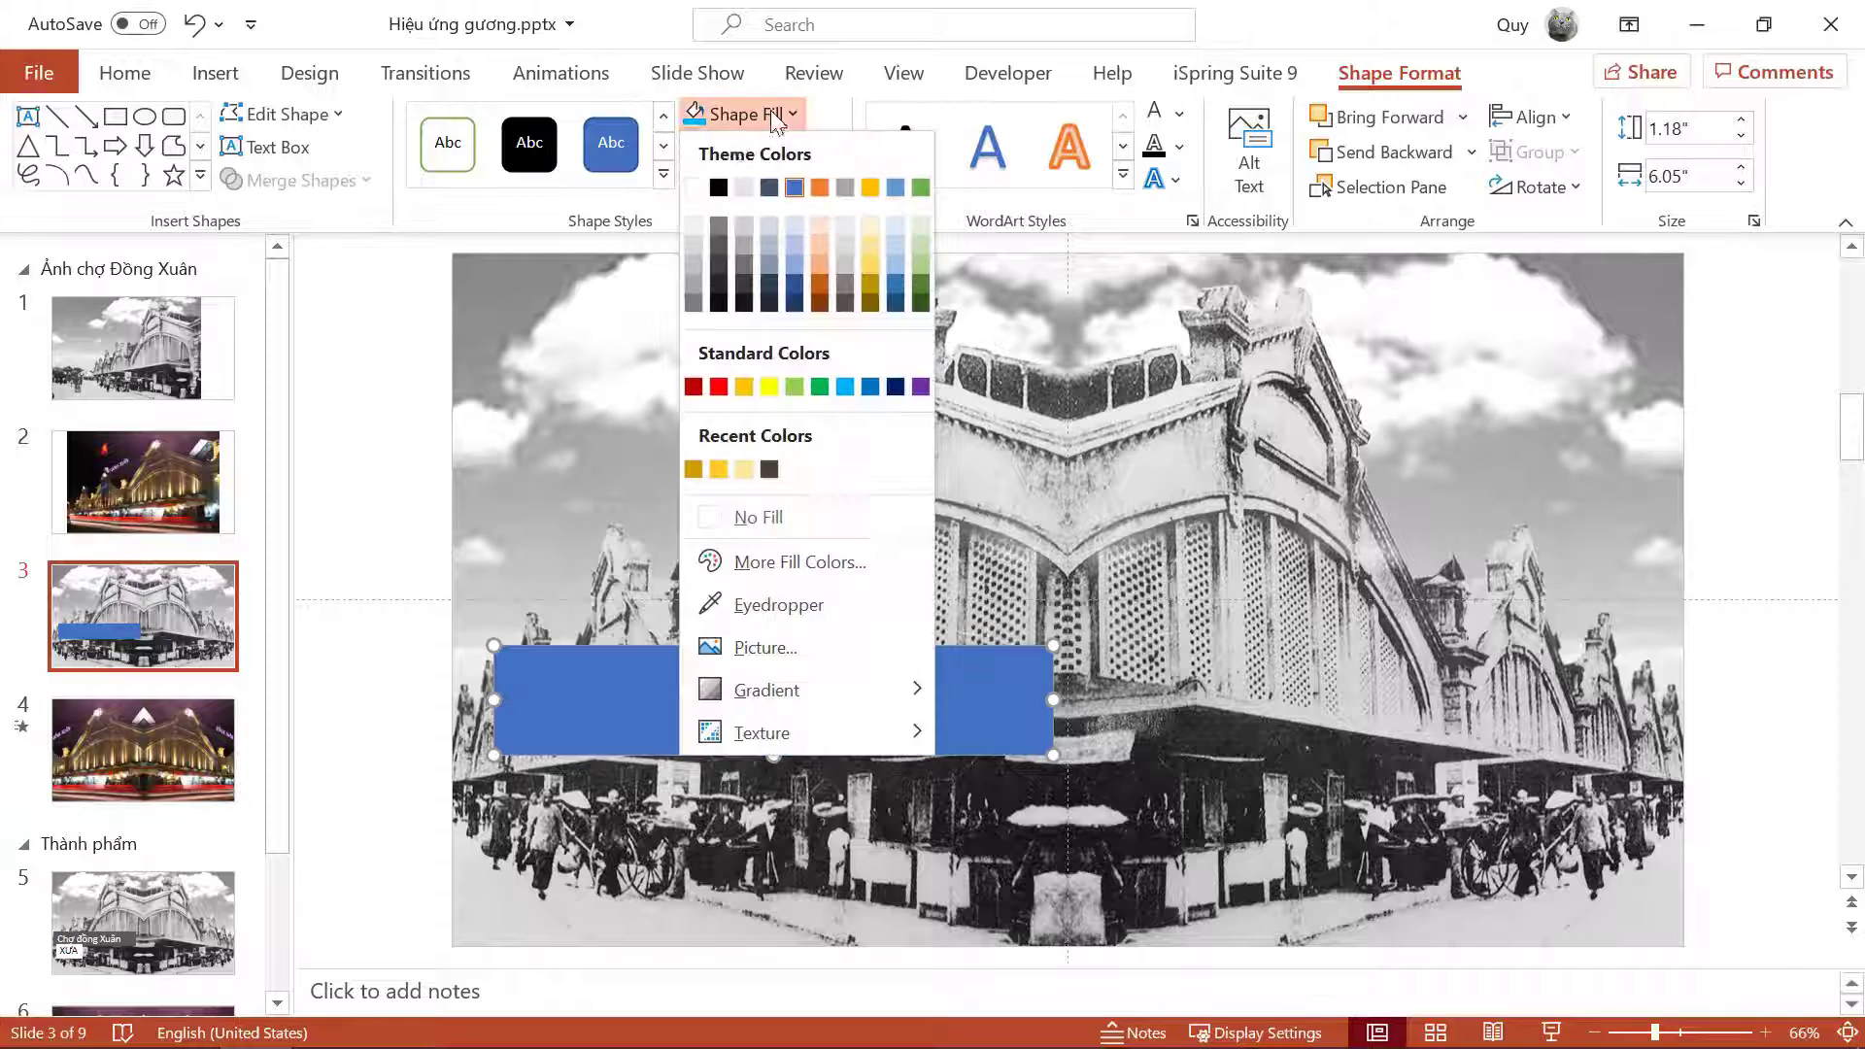
click(719, 226)
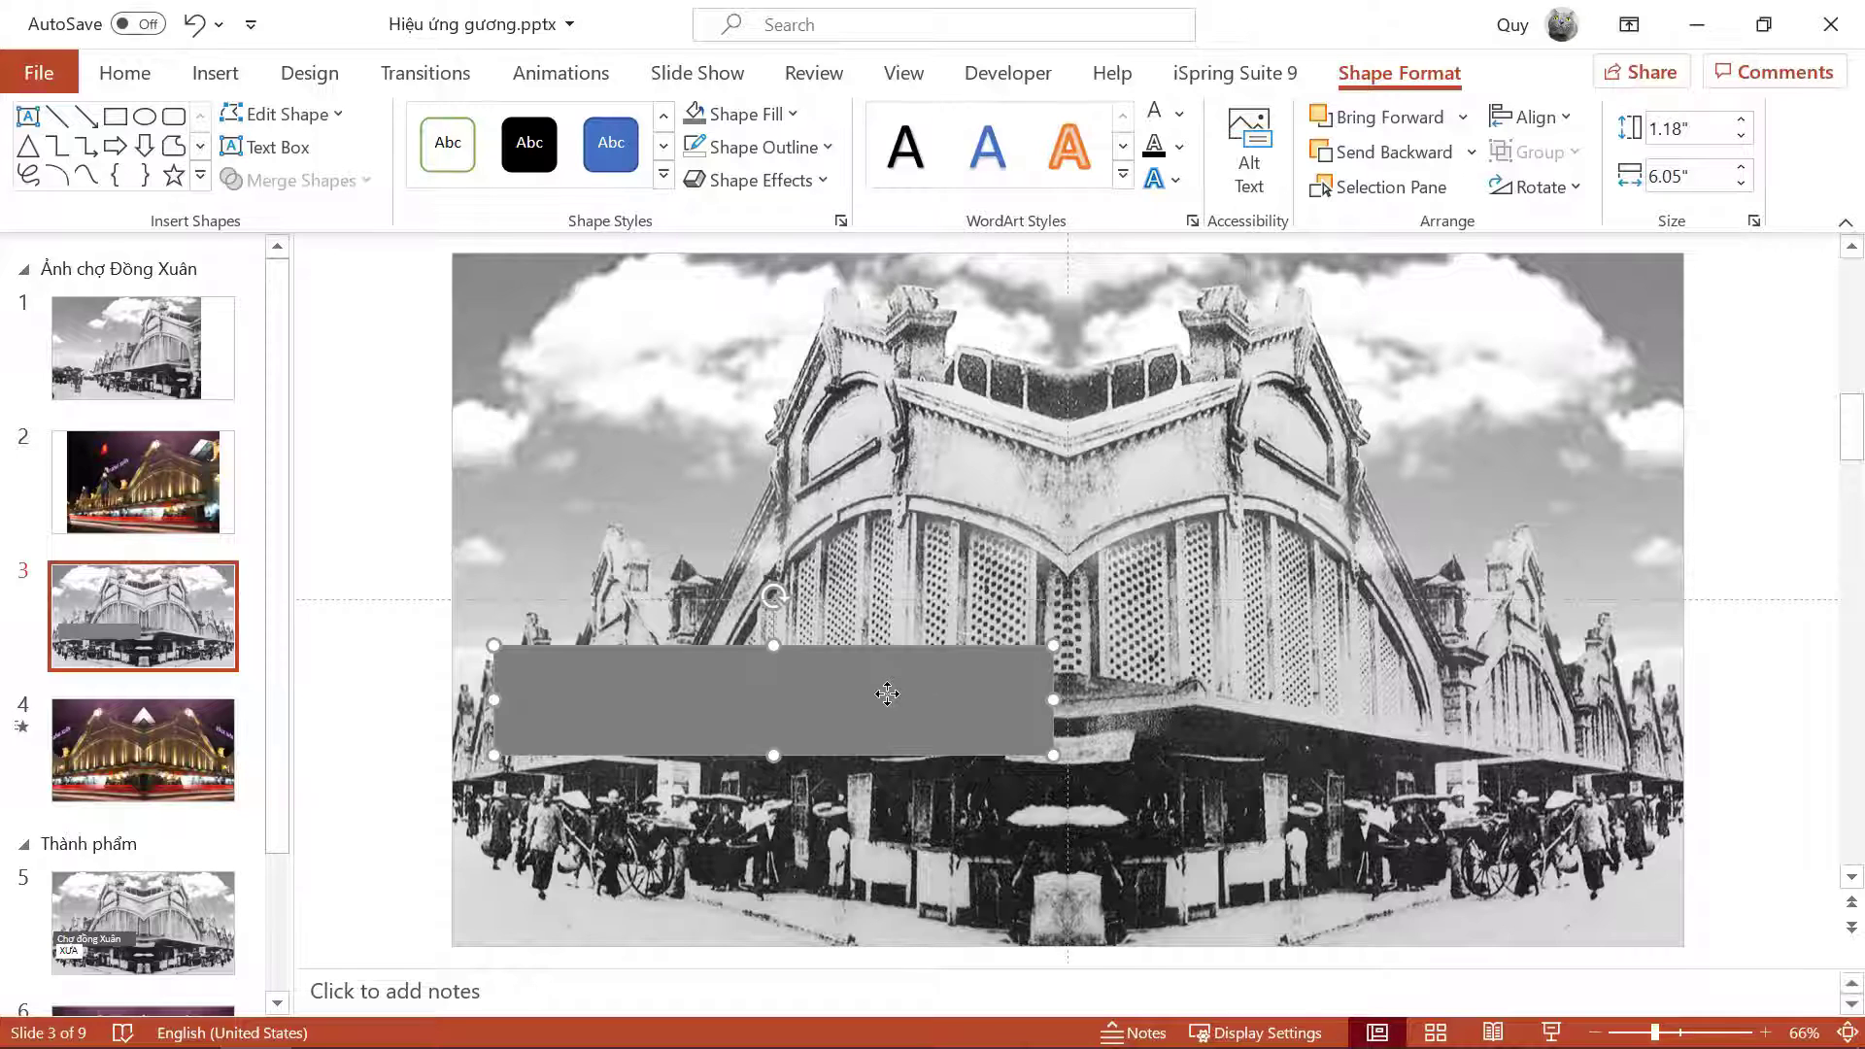
Step: Type 'Chợ Đồng Xuân' in the rectangle and enlarge it to 44 pt
text(C)
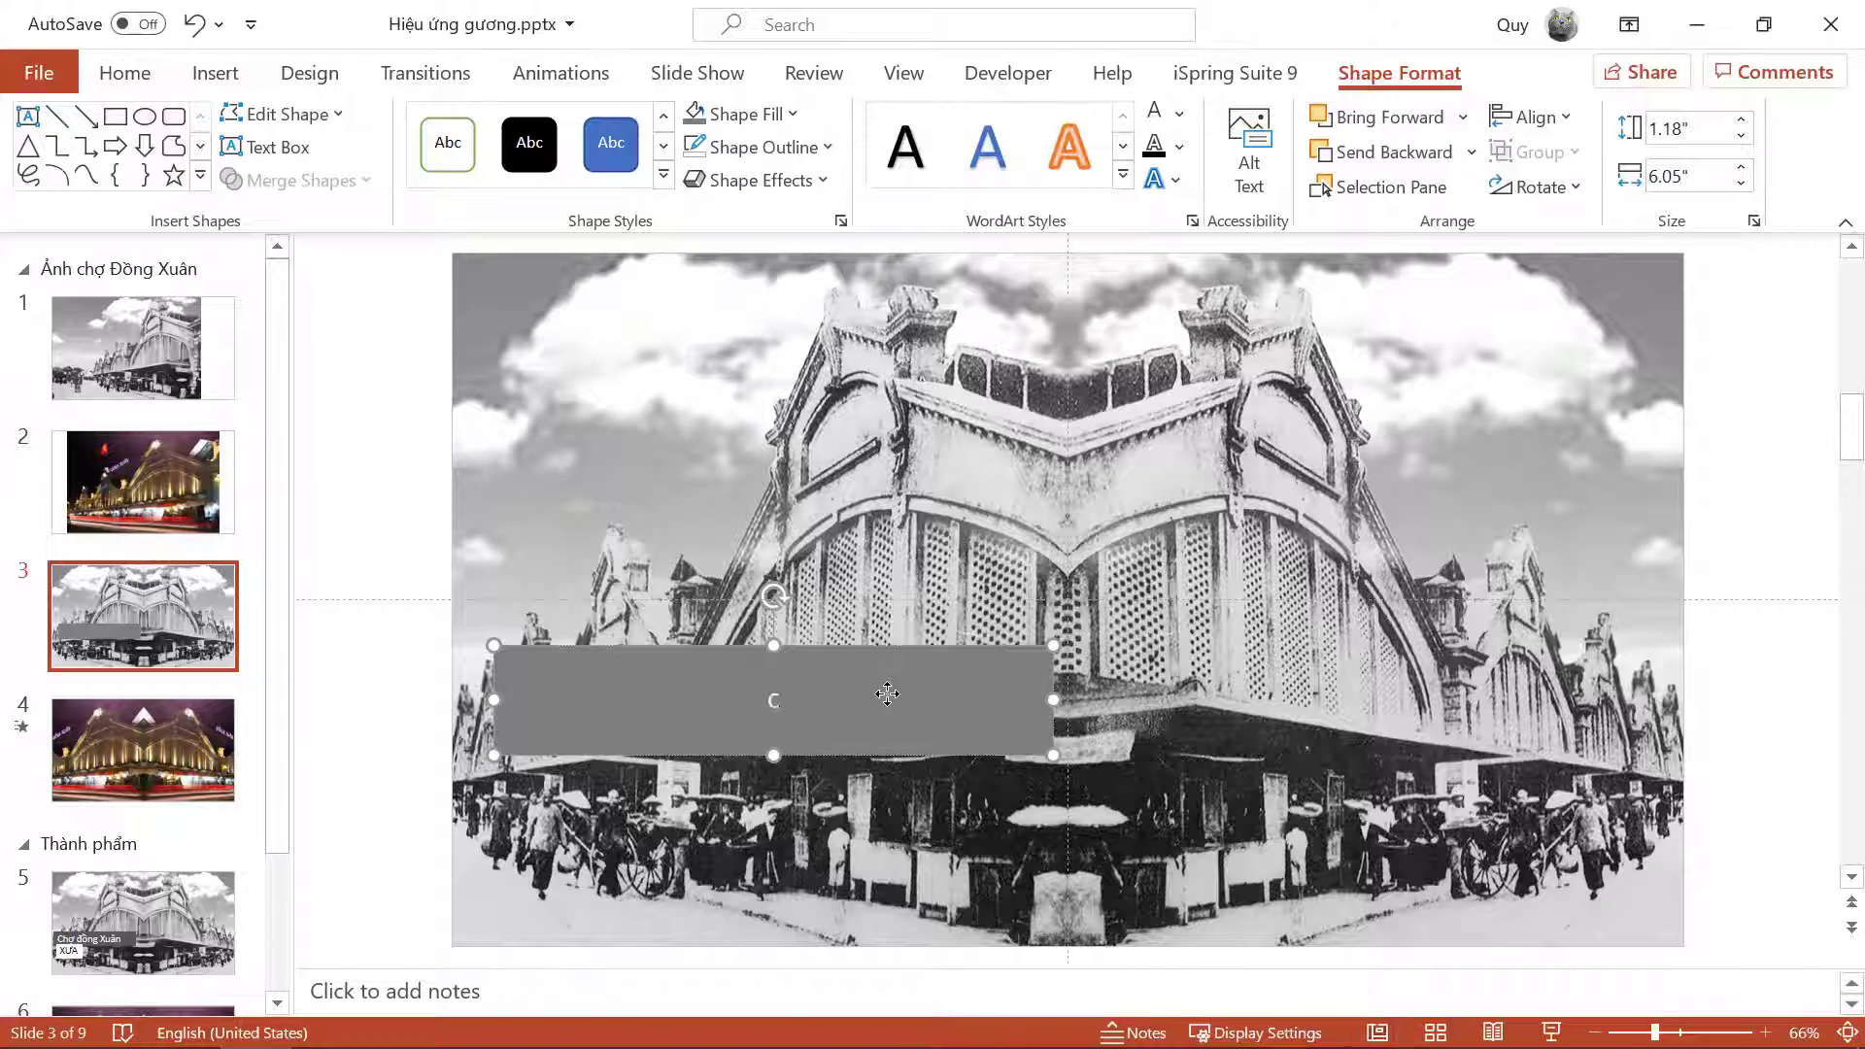
text(ho Đồ)
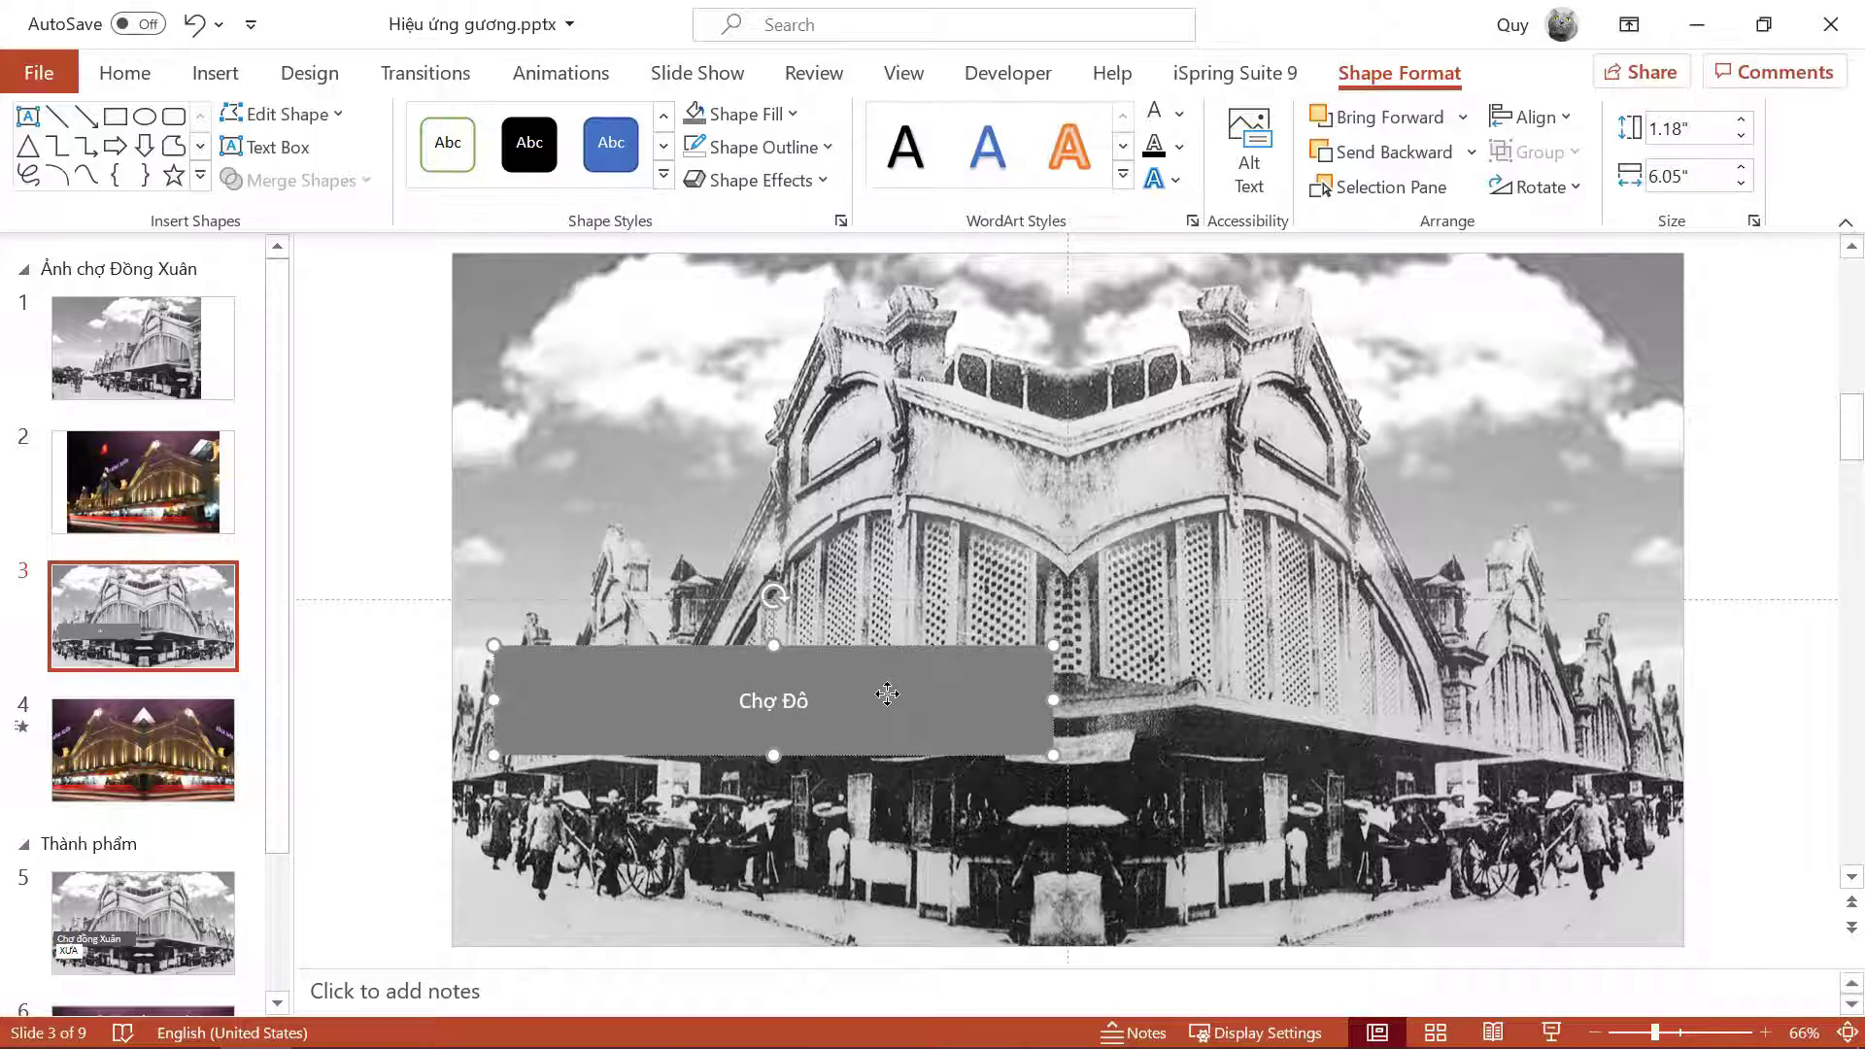
text(ng Xuân)
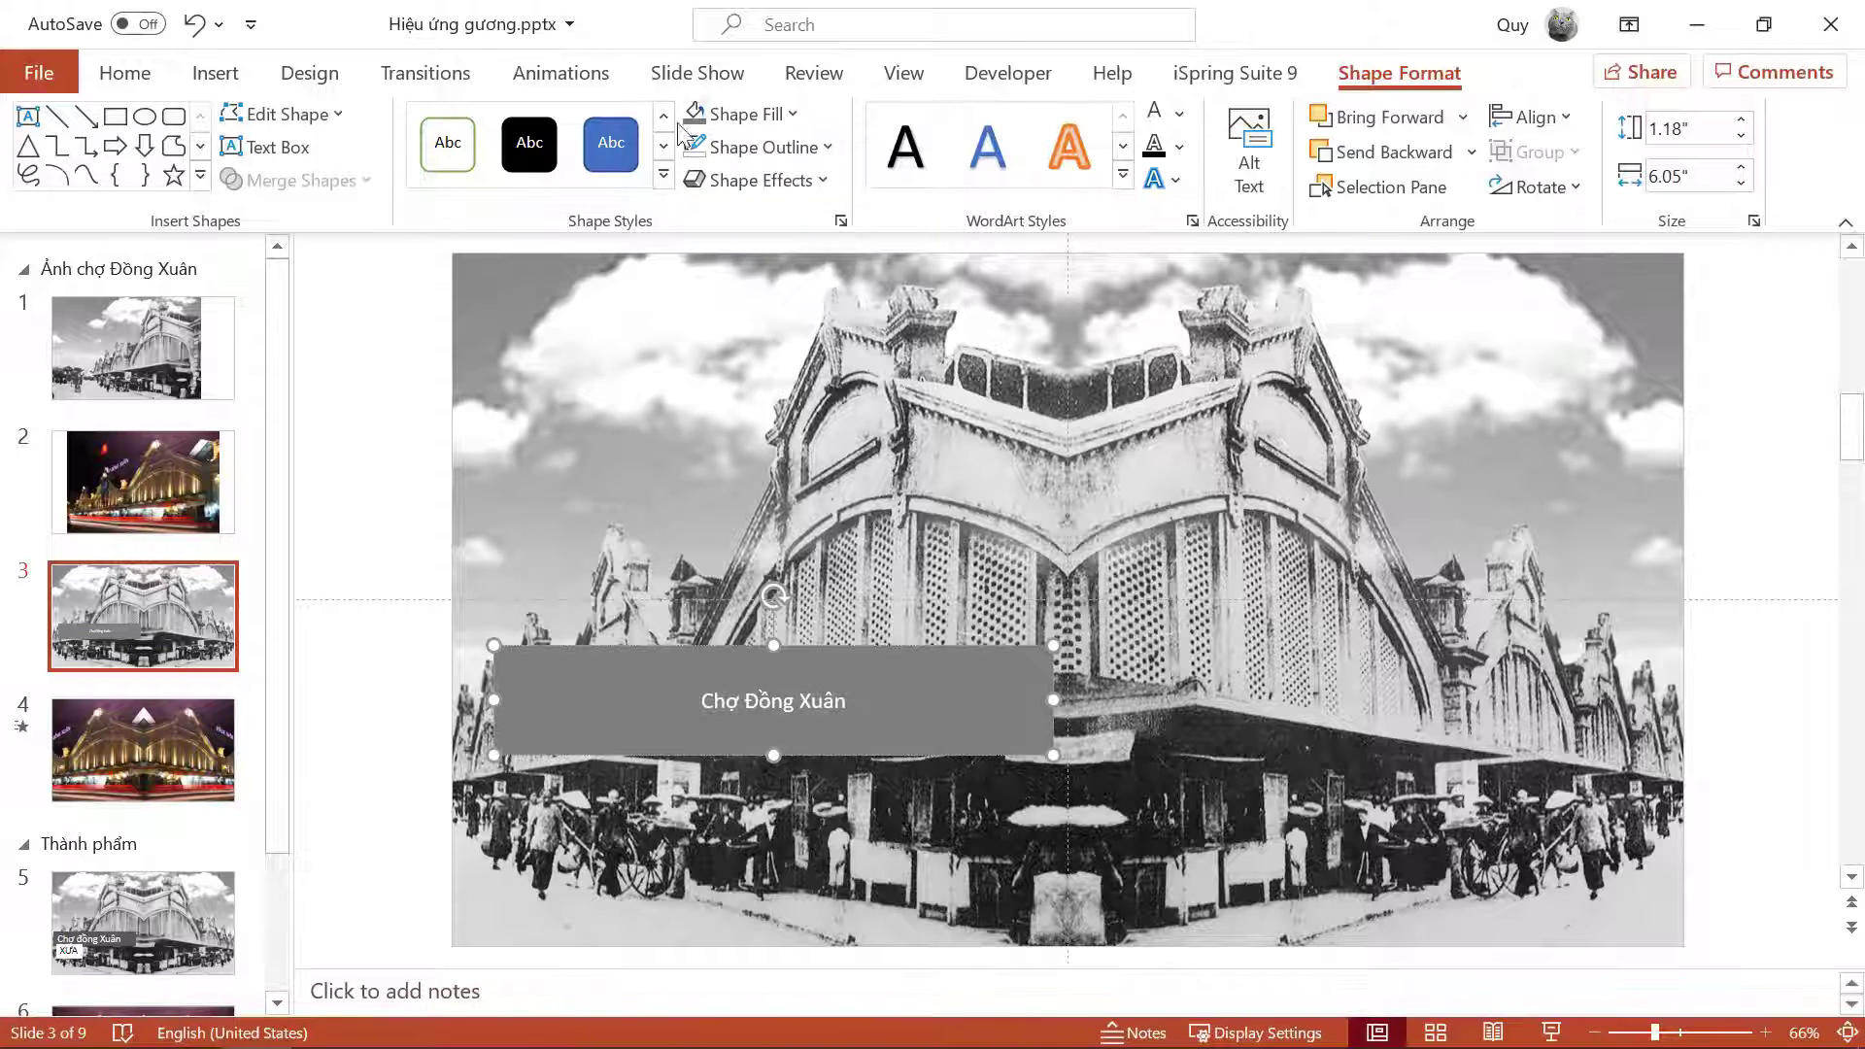
click(125, 73)
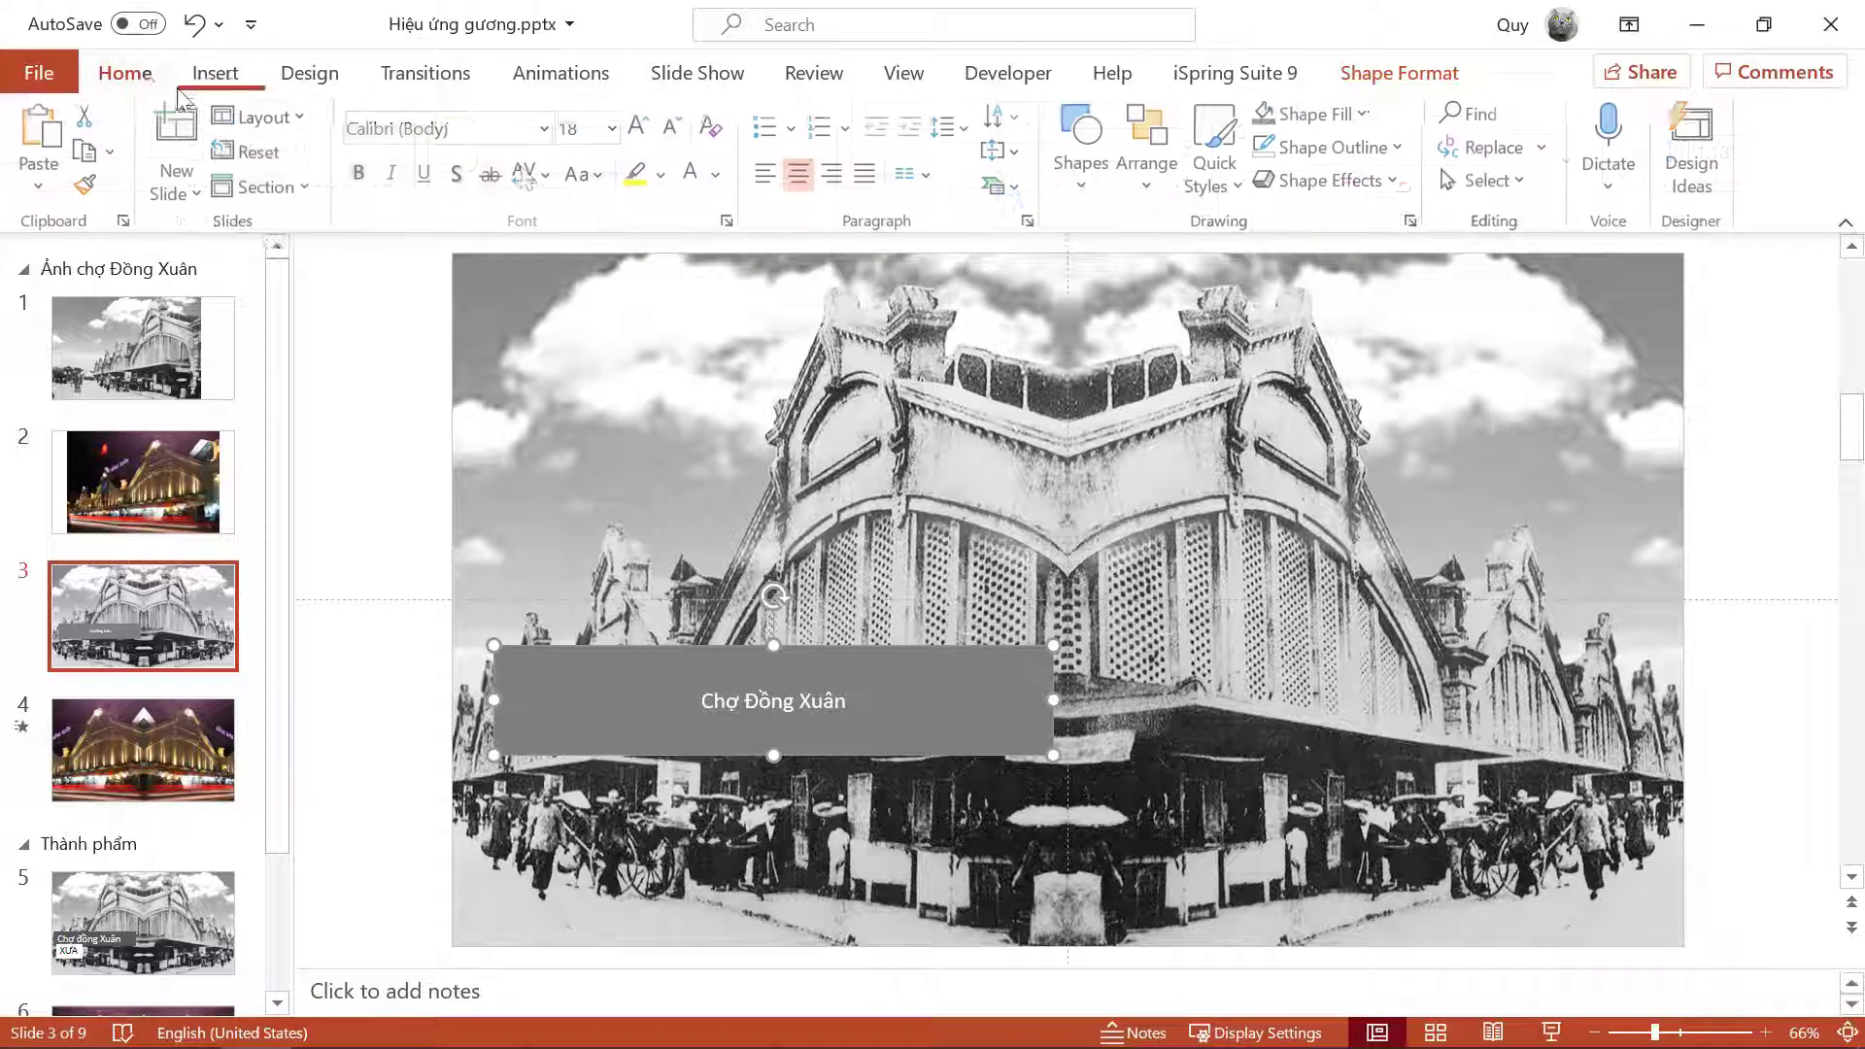
click(641, 127)
click(640, 126)
click(640, 126)
click(640, 126)
click(640, 127)
click(640, 126)
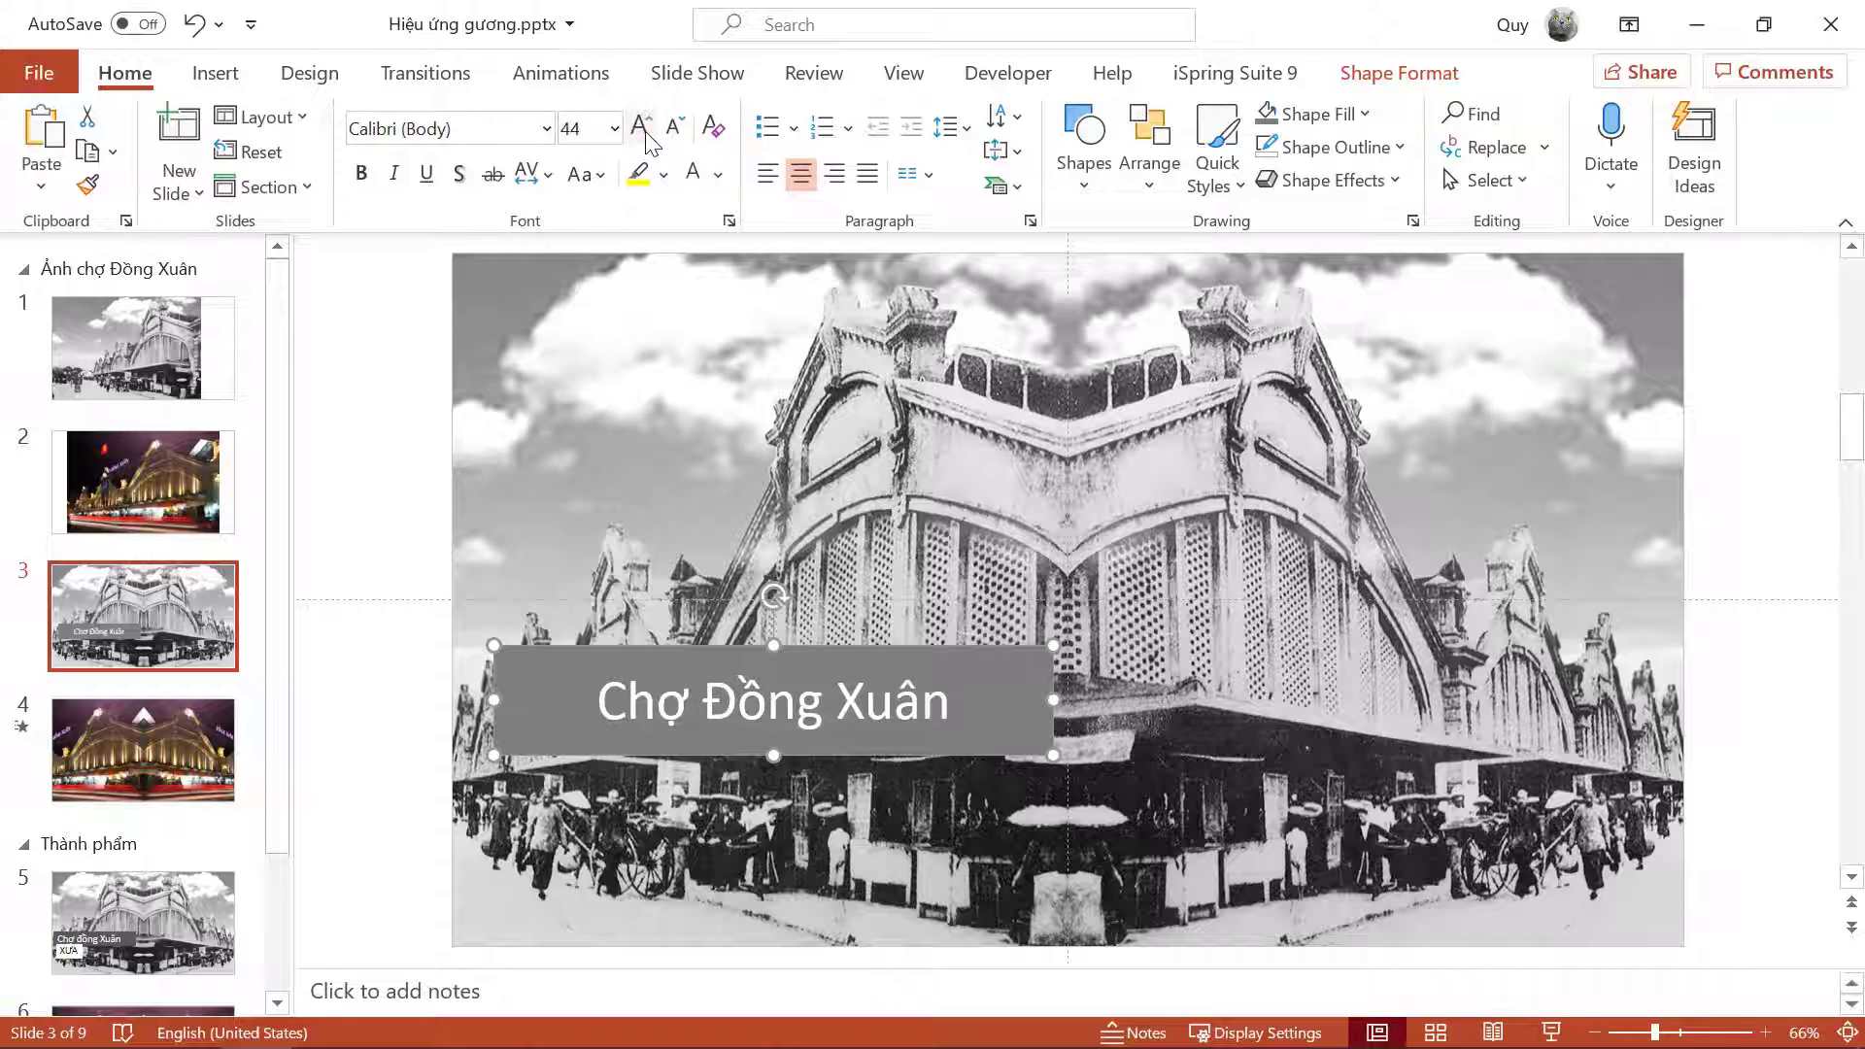
Step: Give the caption text an outer drop shadow
click(1444, 78)
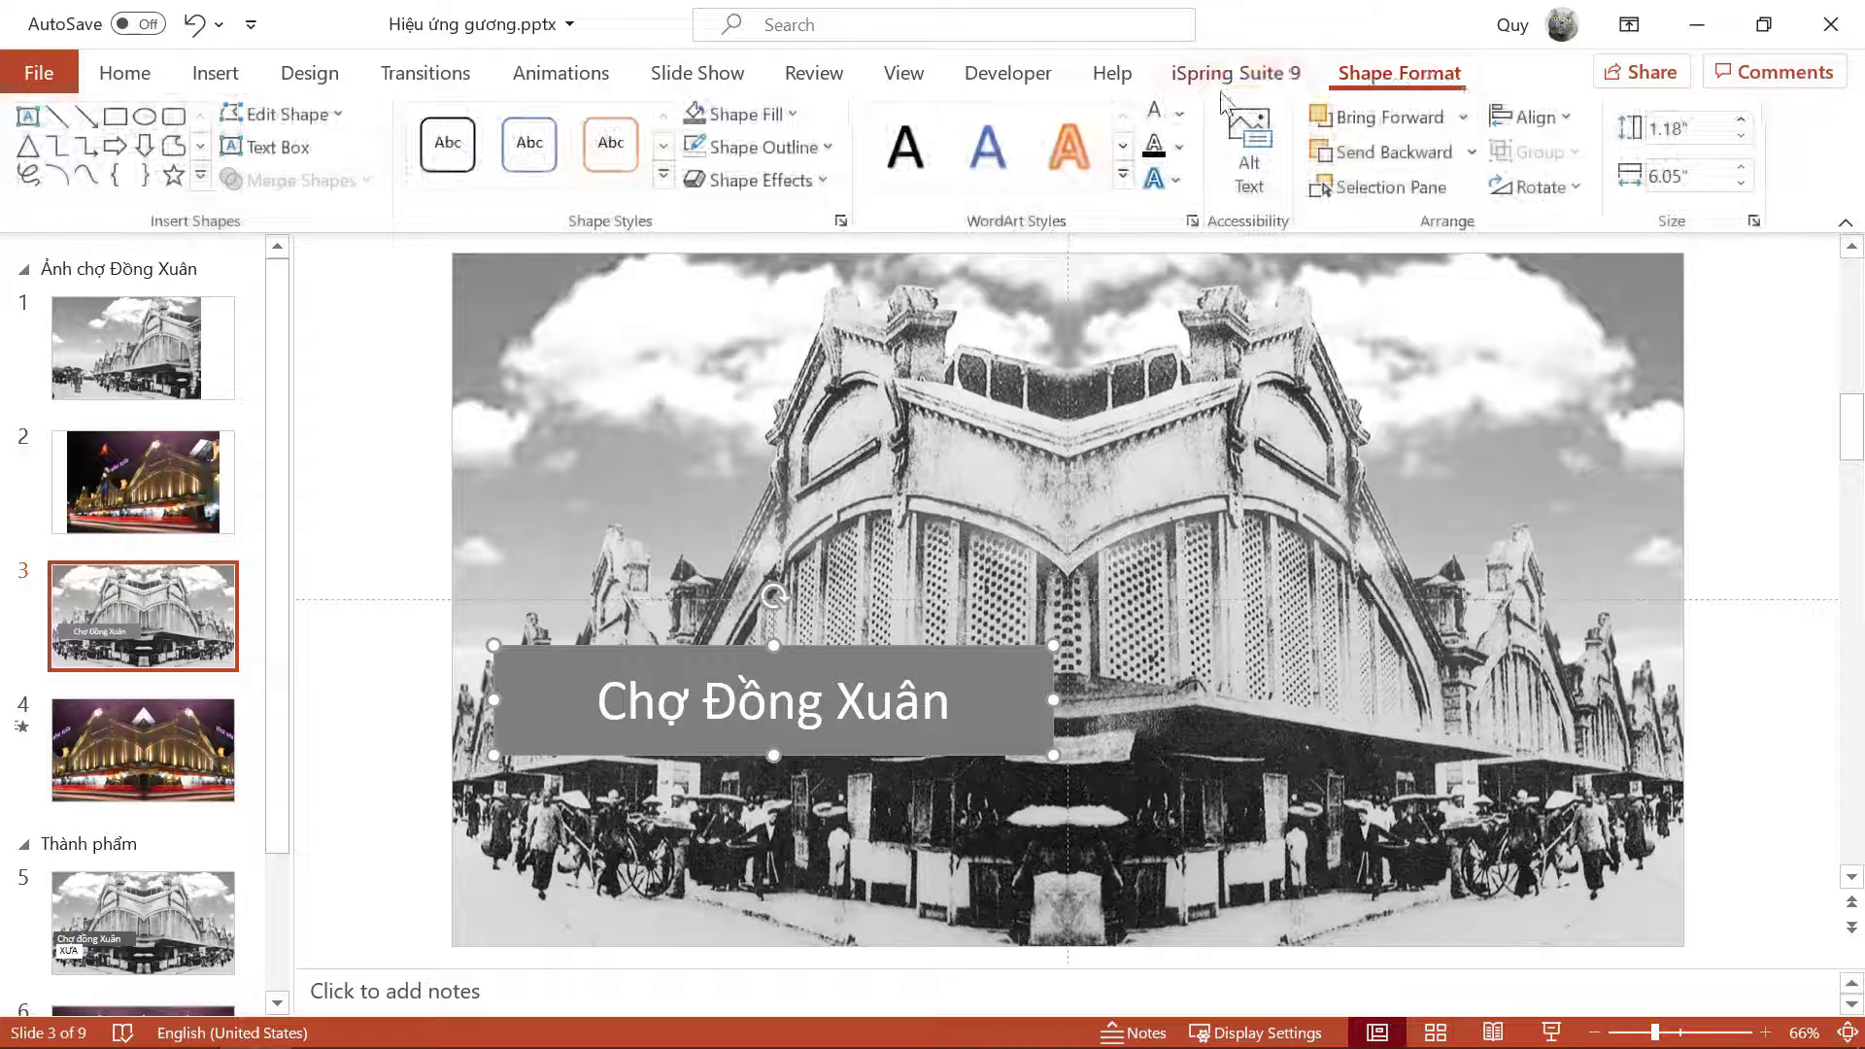
click(1171, 182)
mouse_move(1248, 236)
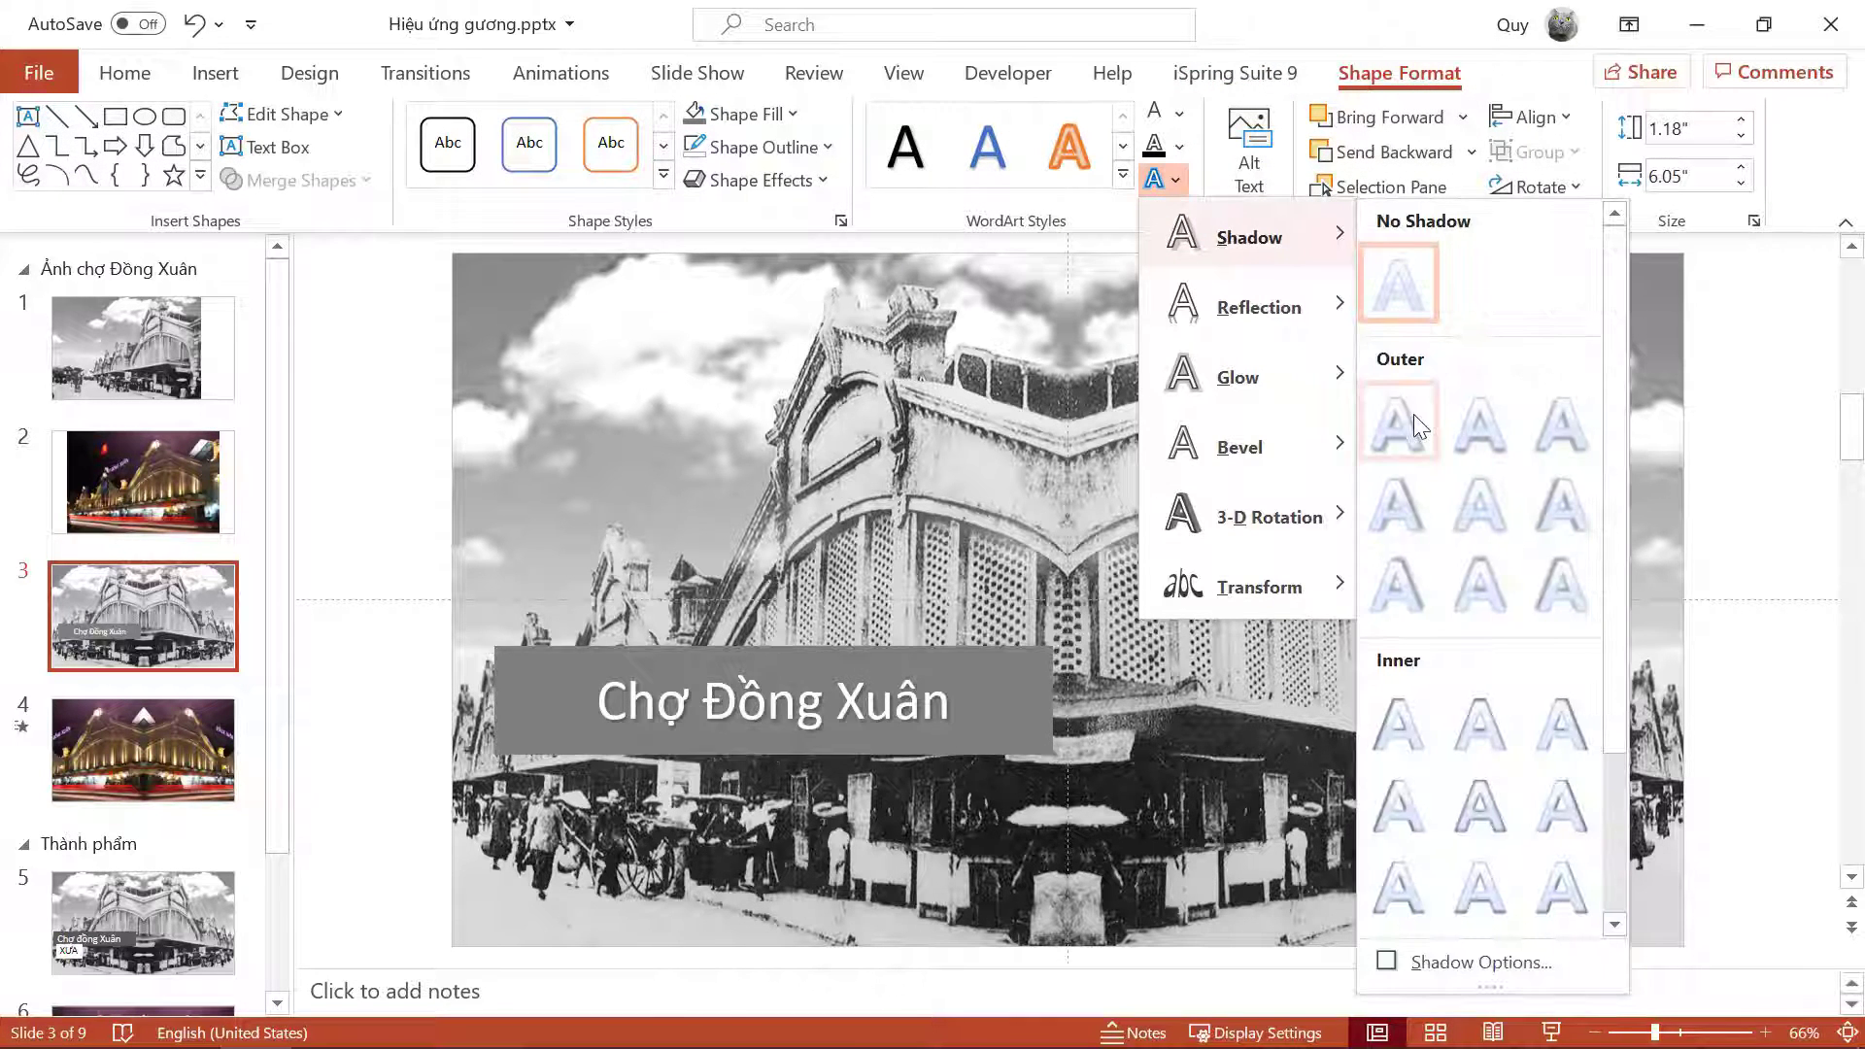
click(1410, 416)
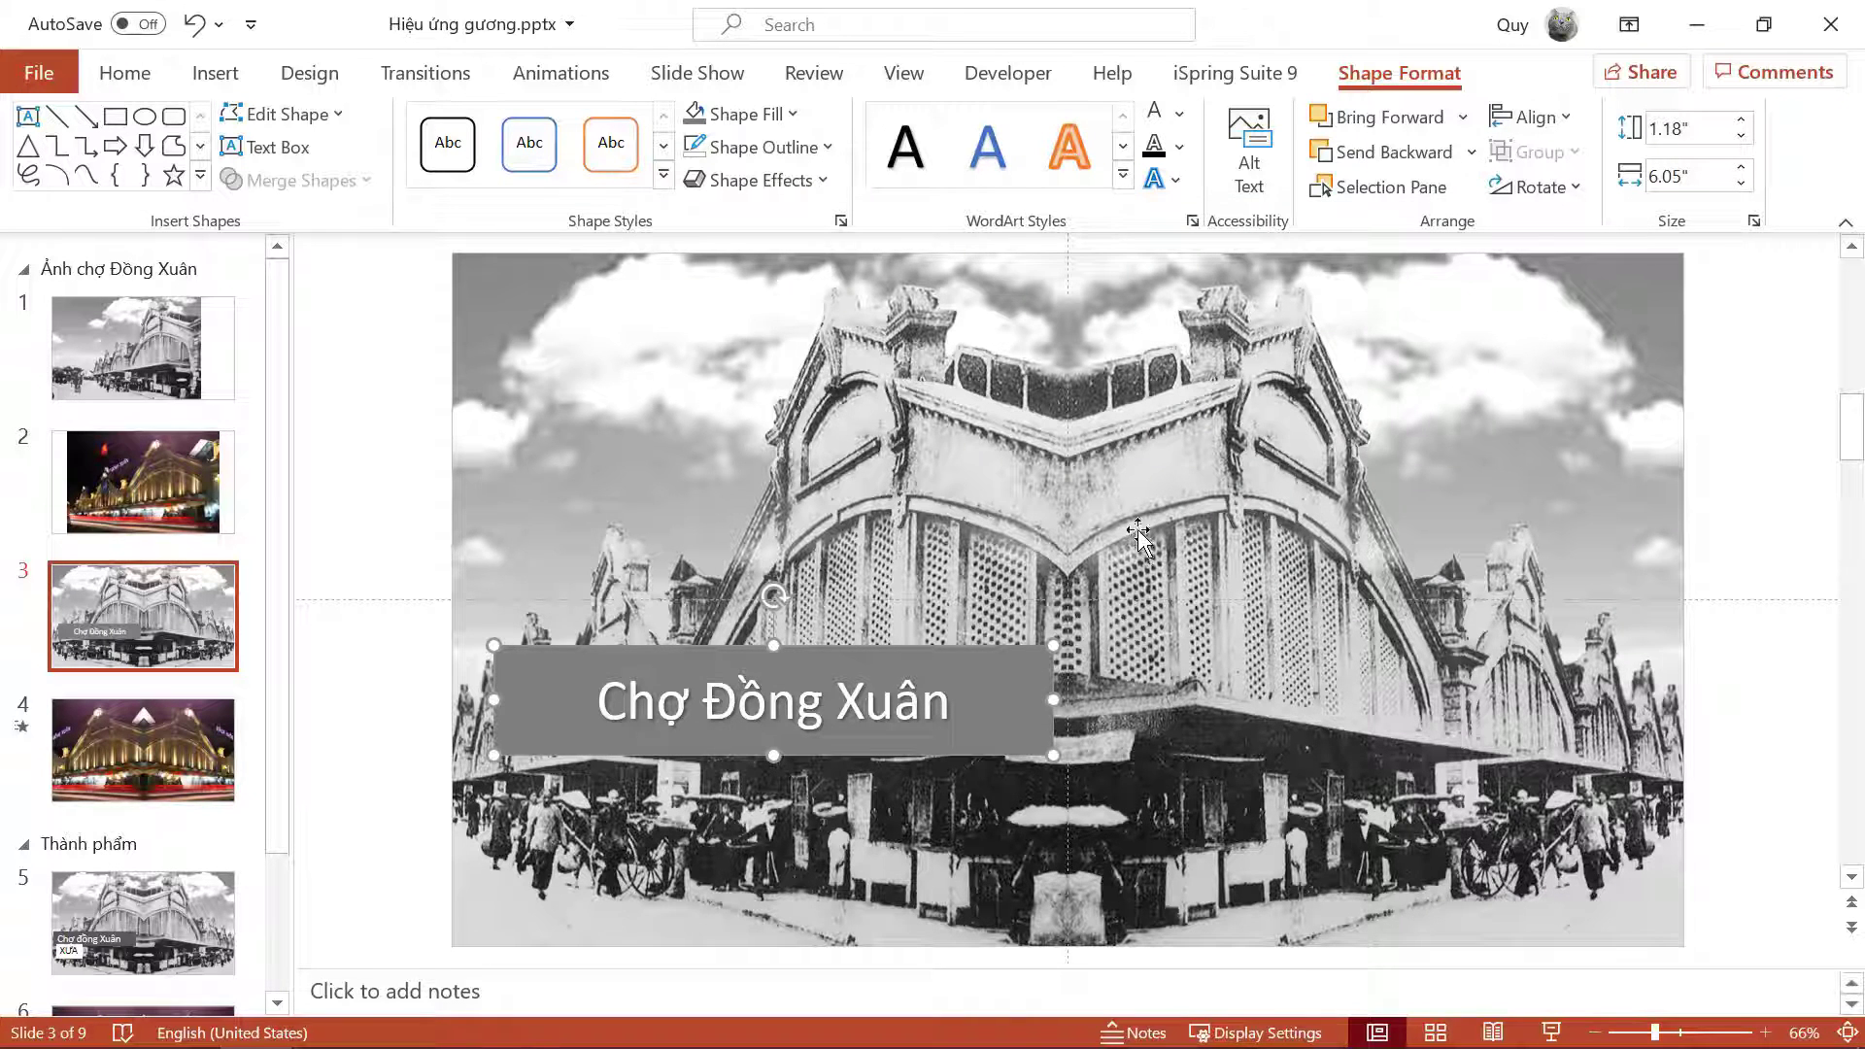
click(206, 88)
click(467, 173)
Step: Draw a small rectangle just below the title box and fill it white
click(538, 257)
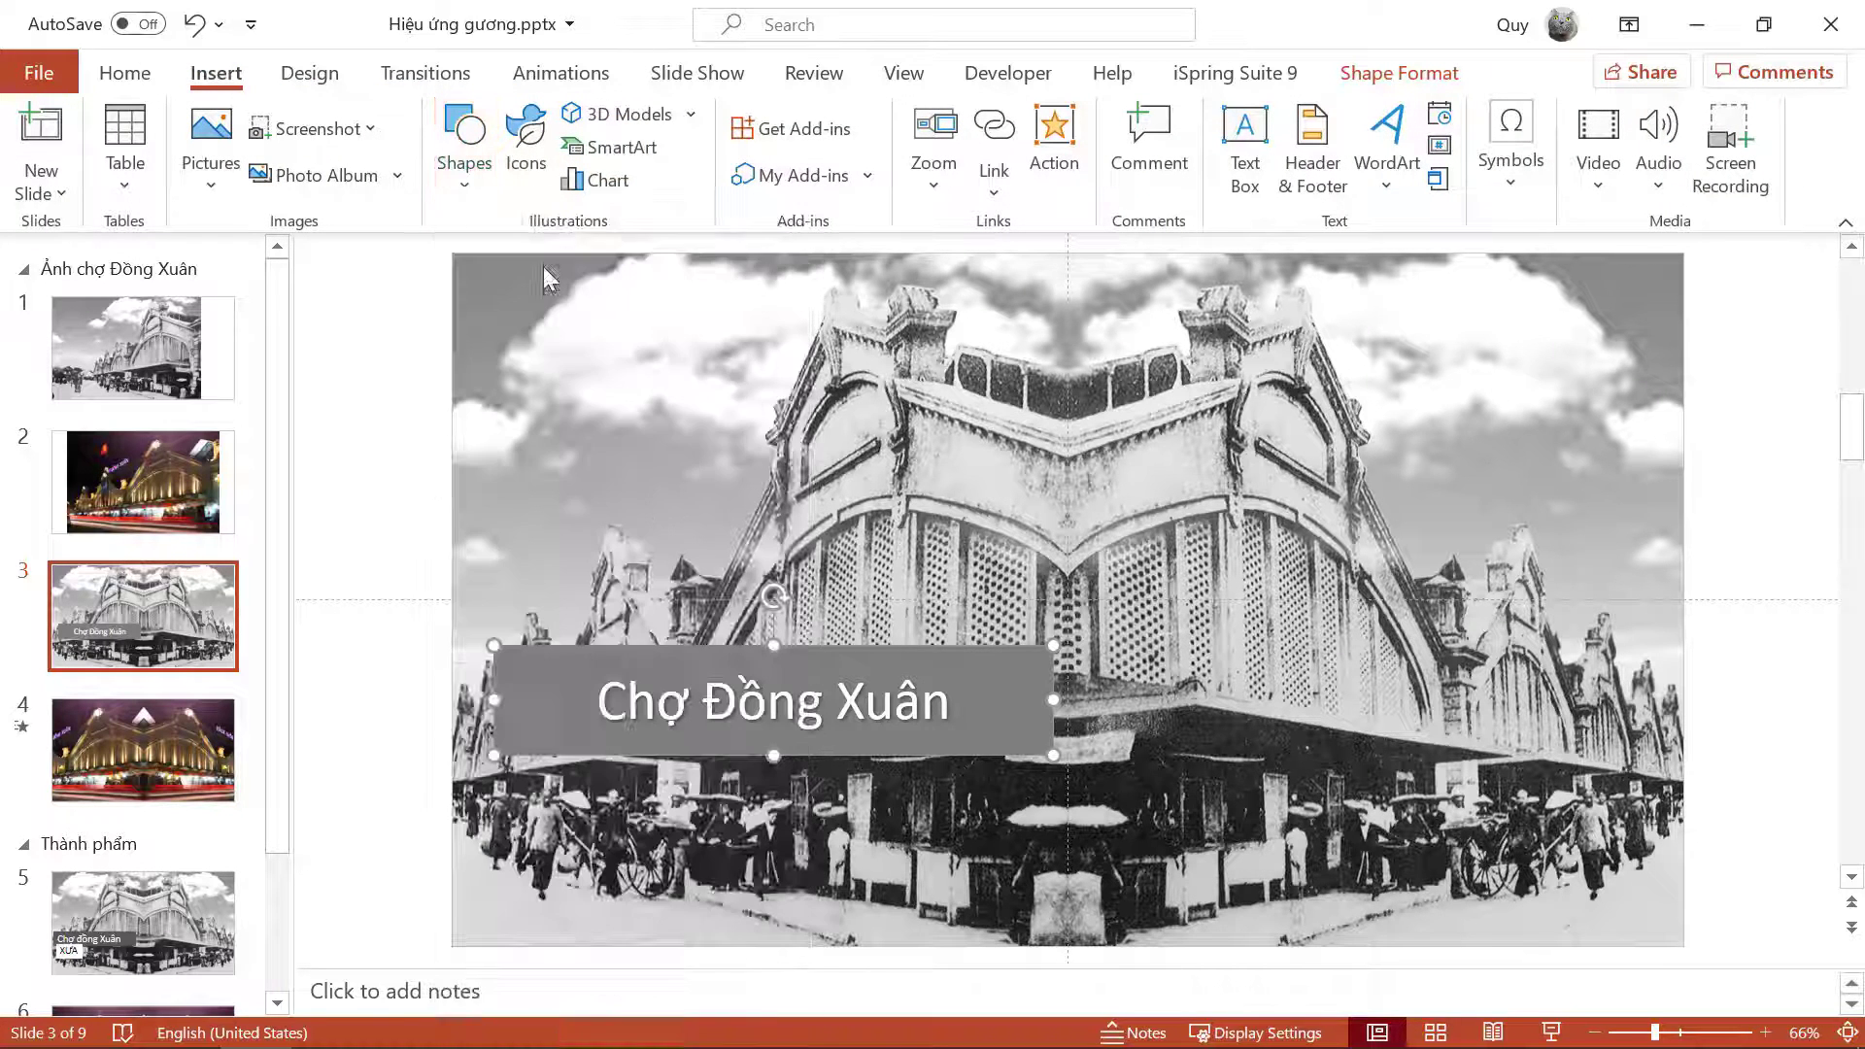
mouse_move(536, 732)
mouse_down()
mouse_move(775, 827)
mouse_move(664, 807)
mouse_up()
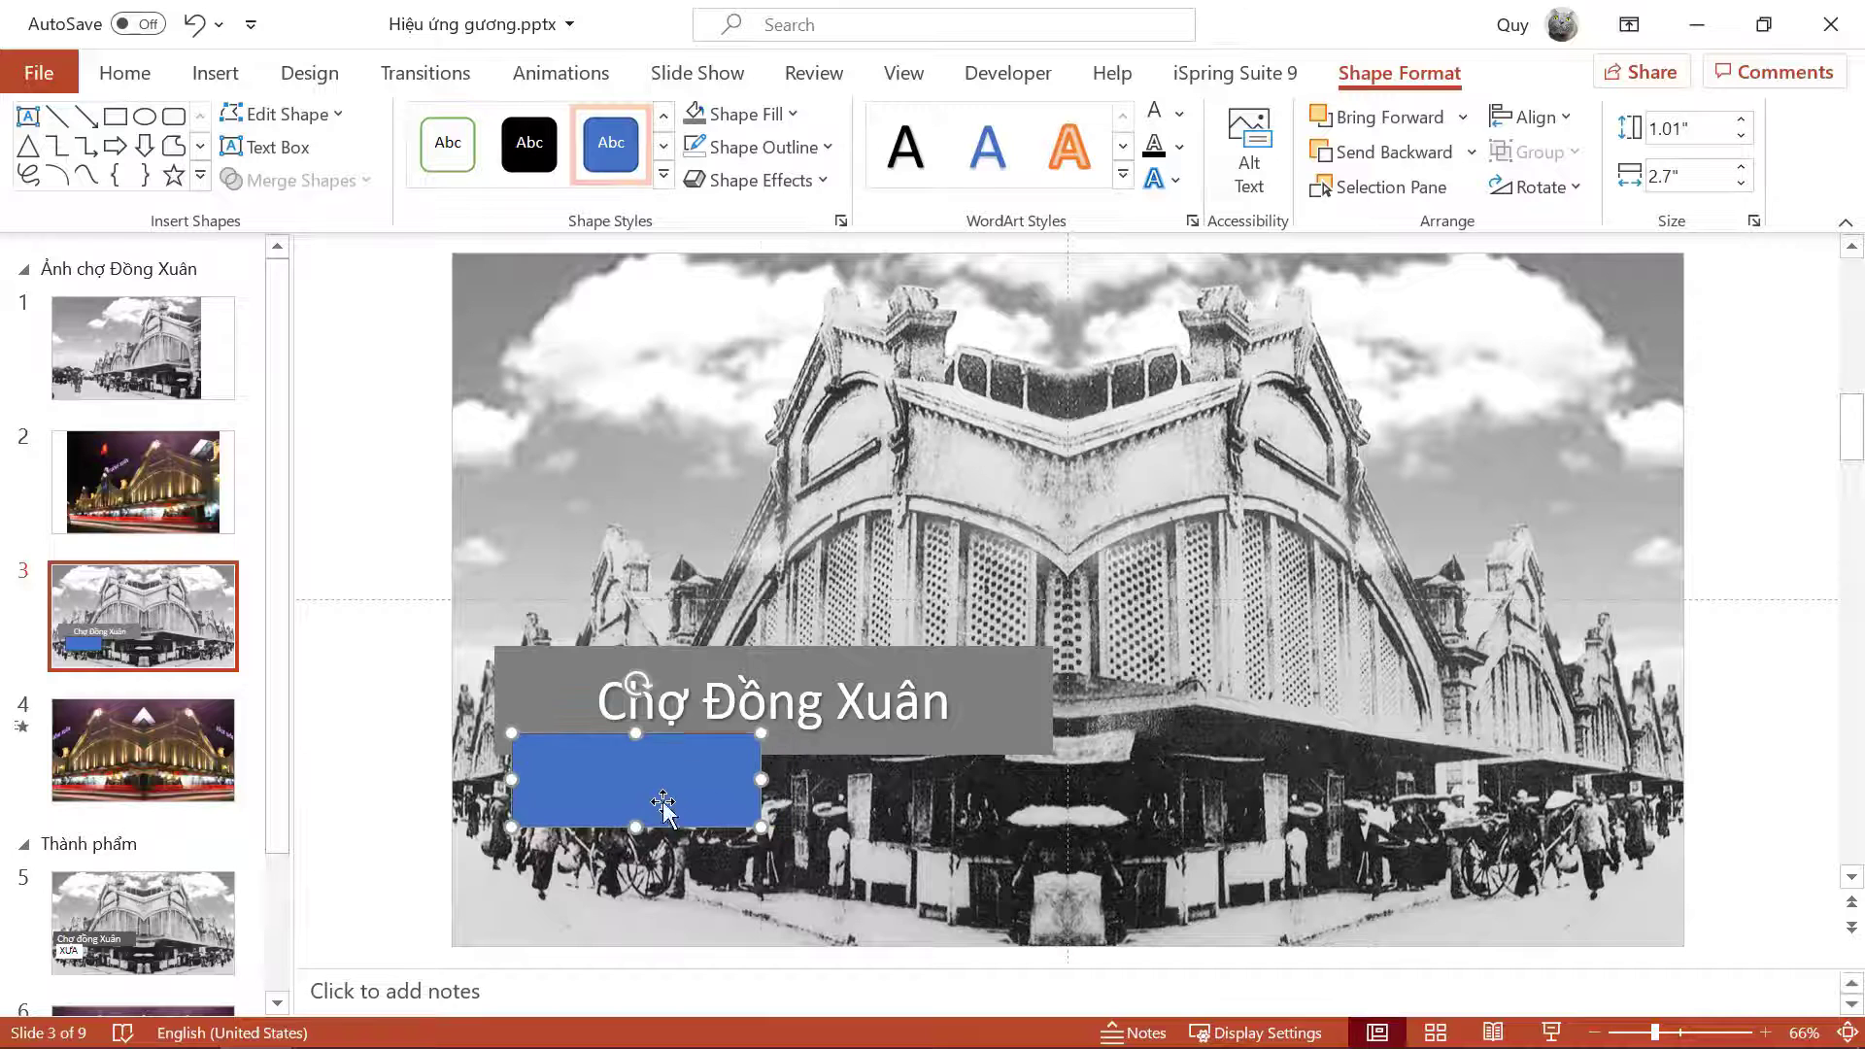
click(826, 147)
click(768, 146)
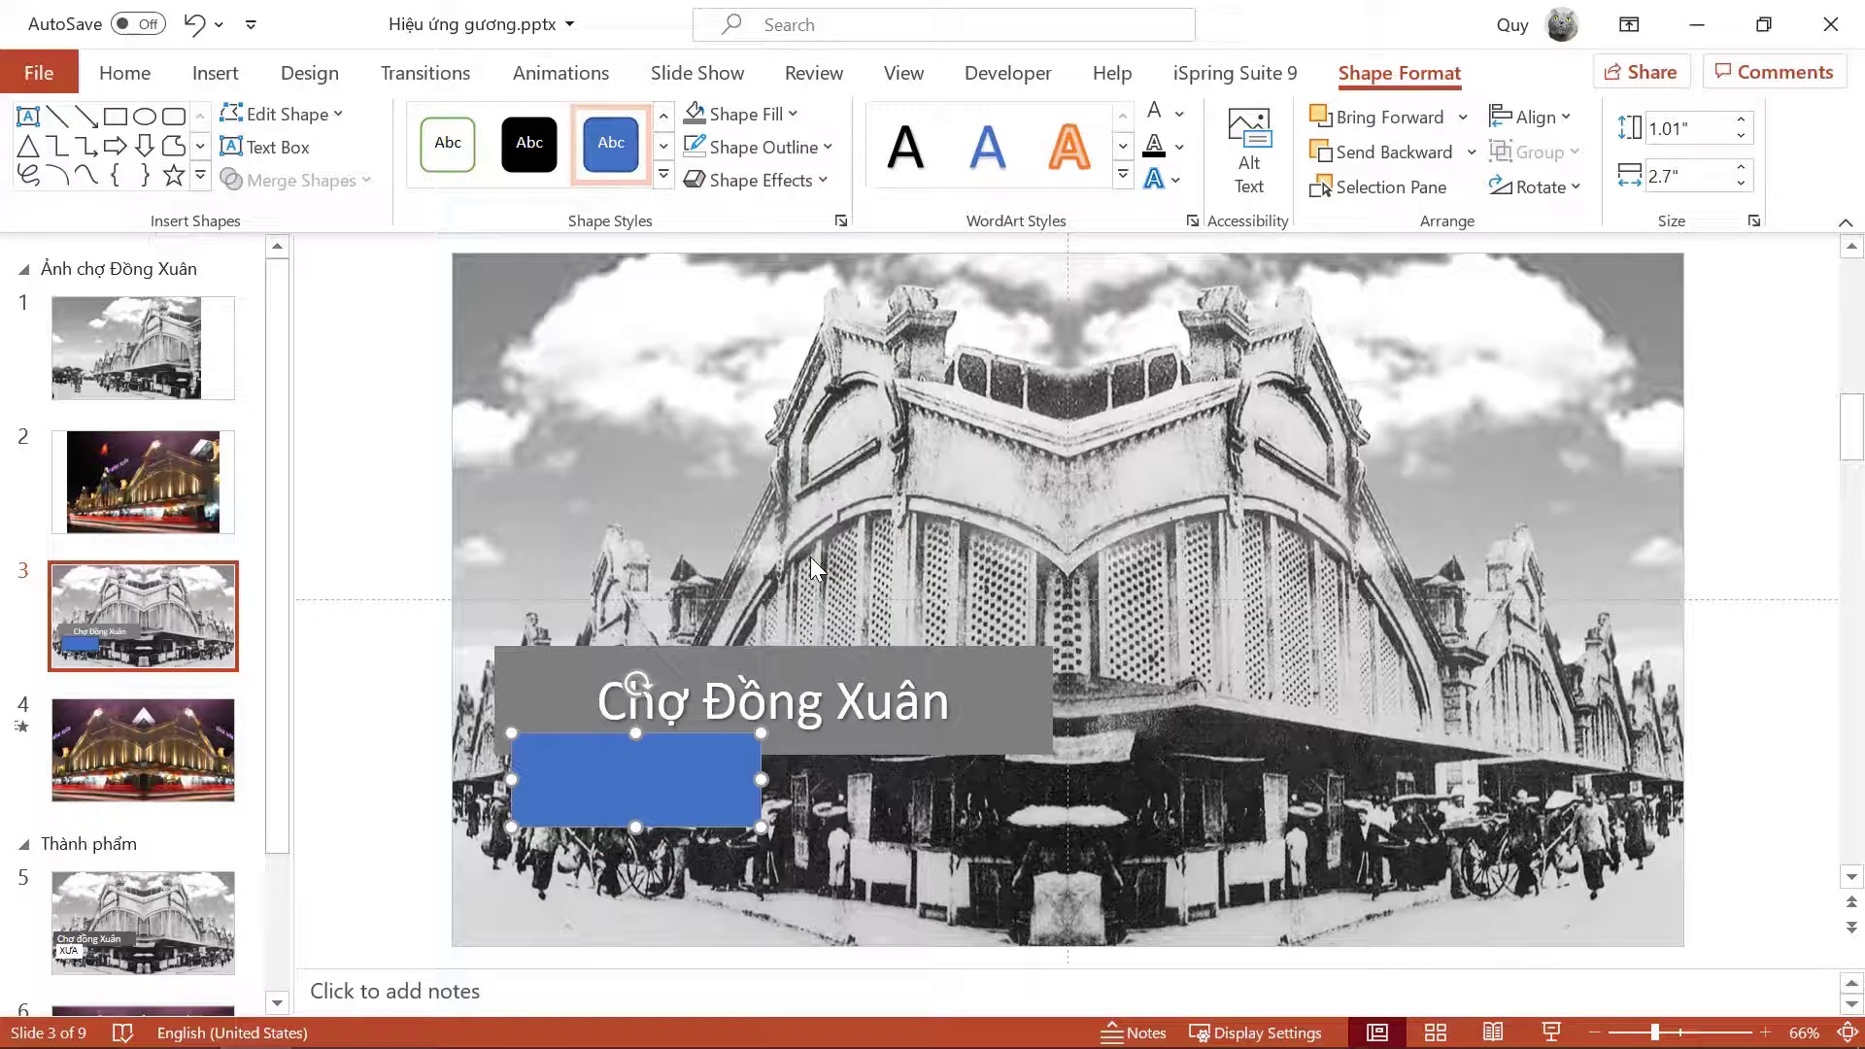
click(772, 122)
click(703, 183)
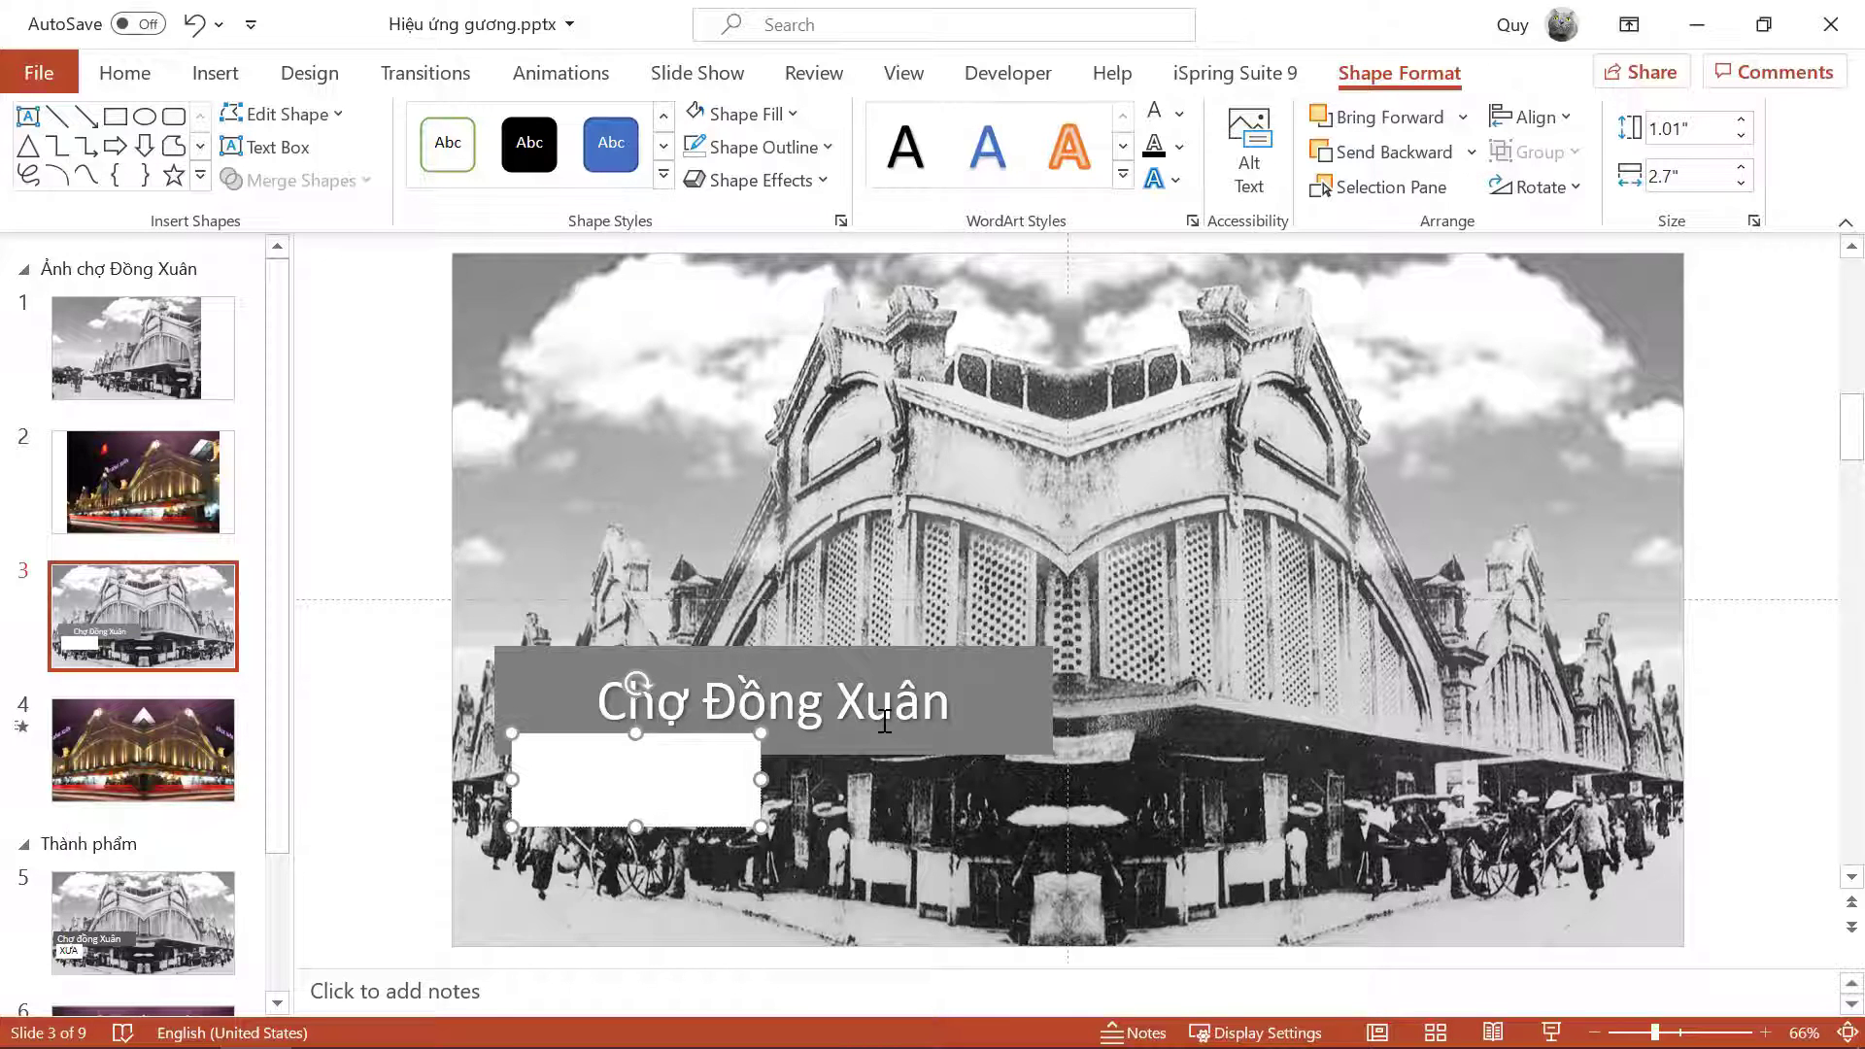
Step: Make the XƯA text dark and enlarge it to 40 pt
key(ctrl+a)
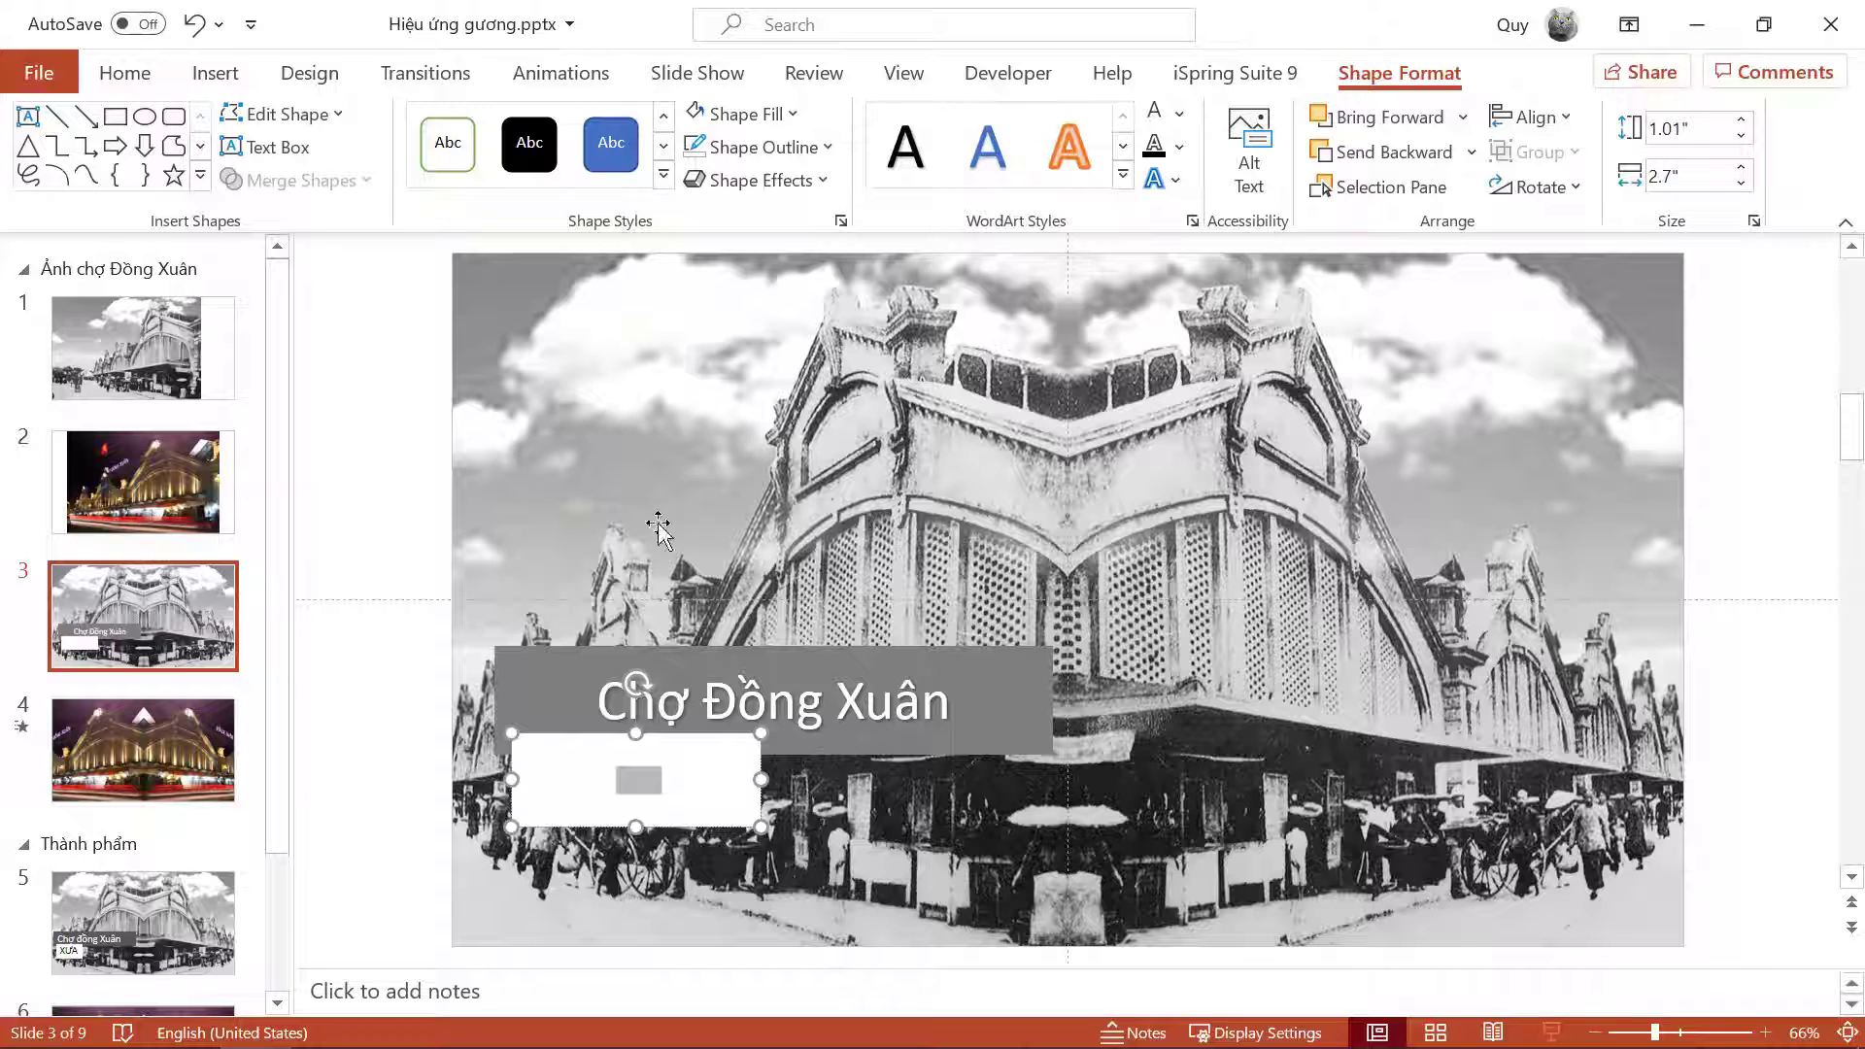
click(124, 73)
click(718, 175)
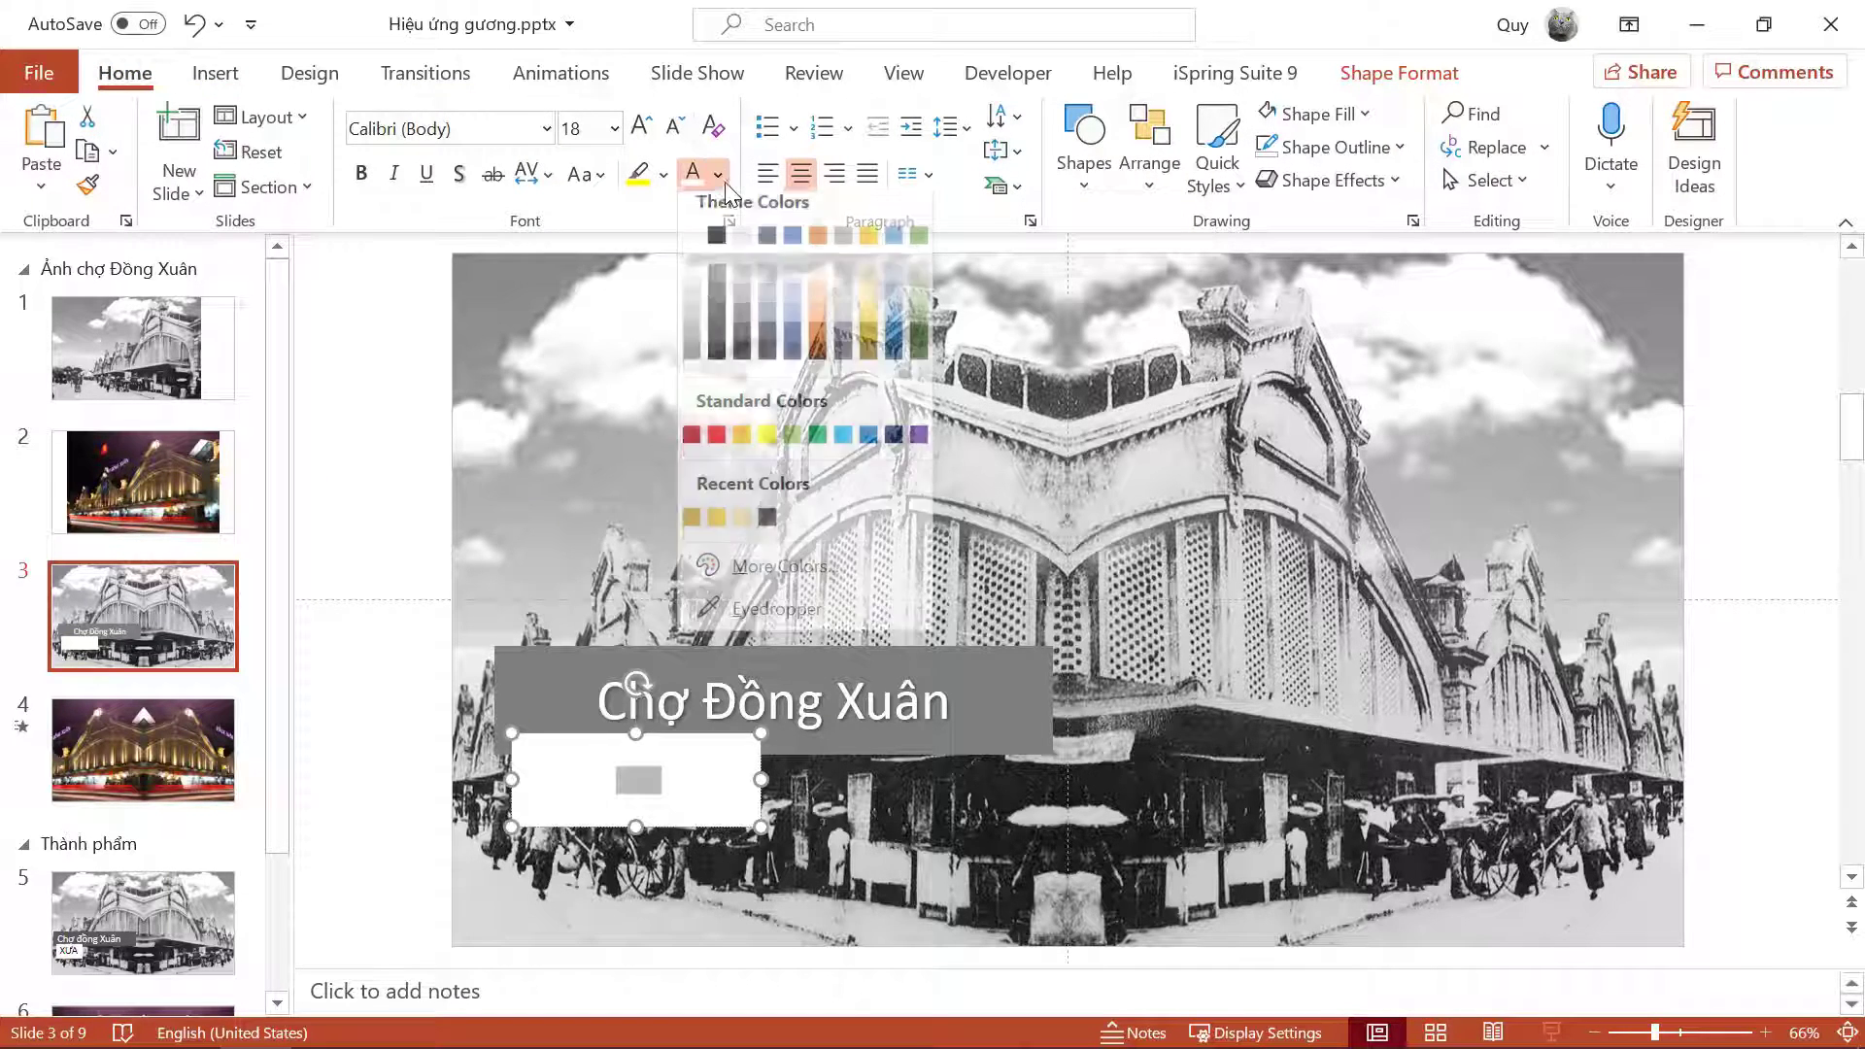
click(717, 326)
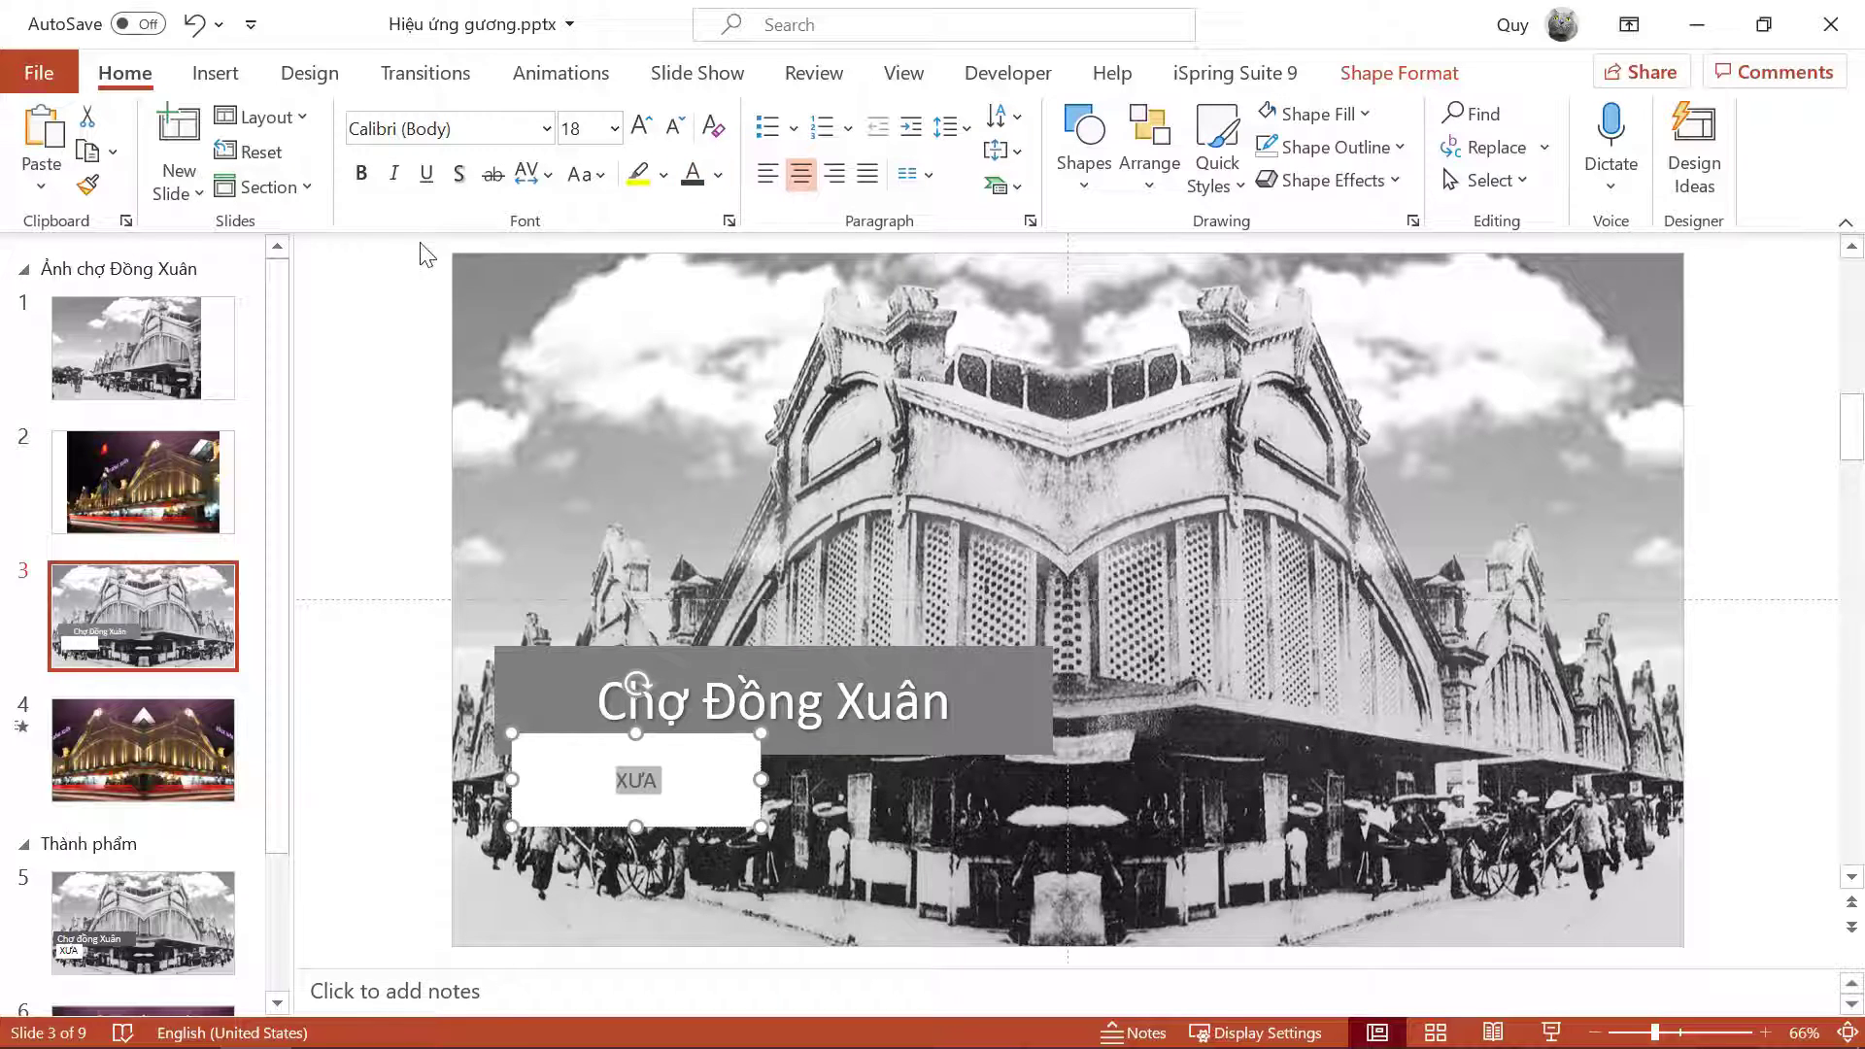
click(640, 126)
click(640, 126)
click(641, 126)
click(640, 126)
click(640, 126)
click(640, 127)
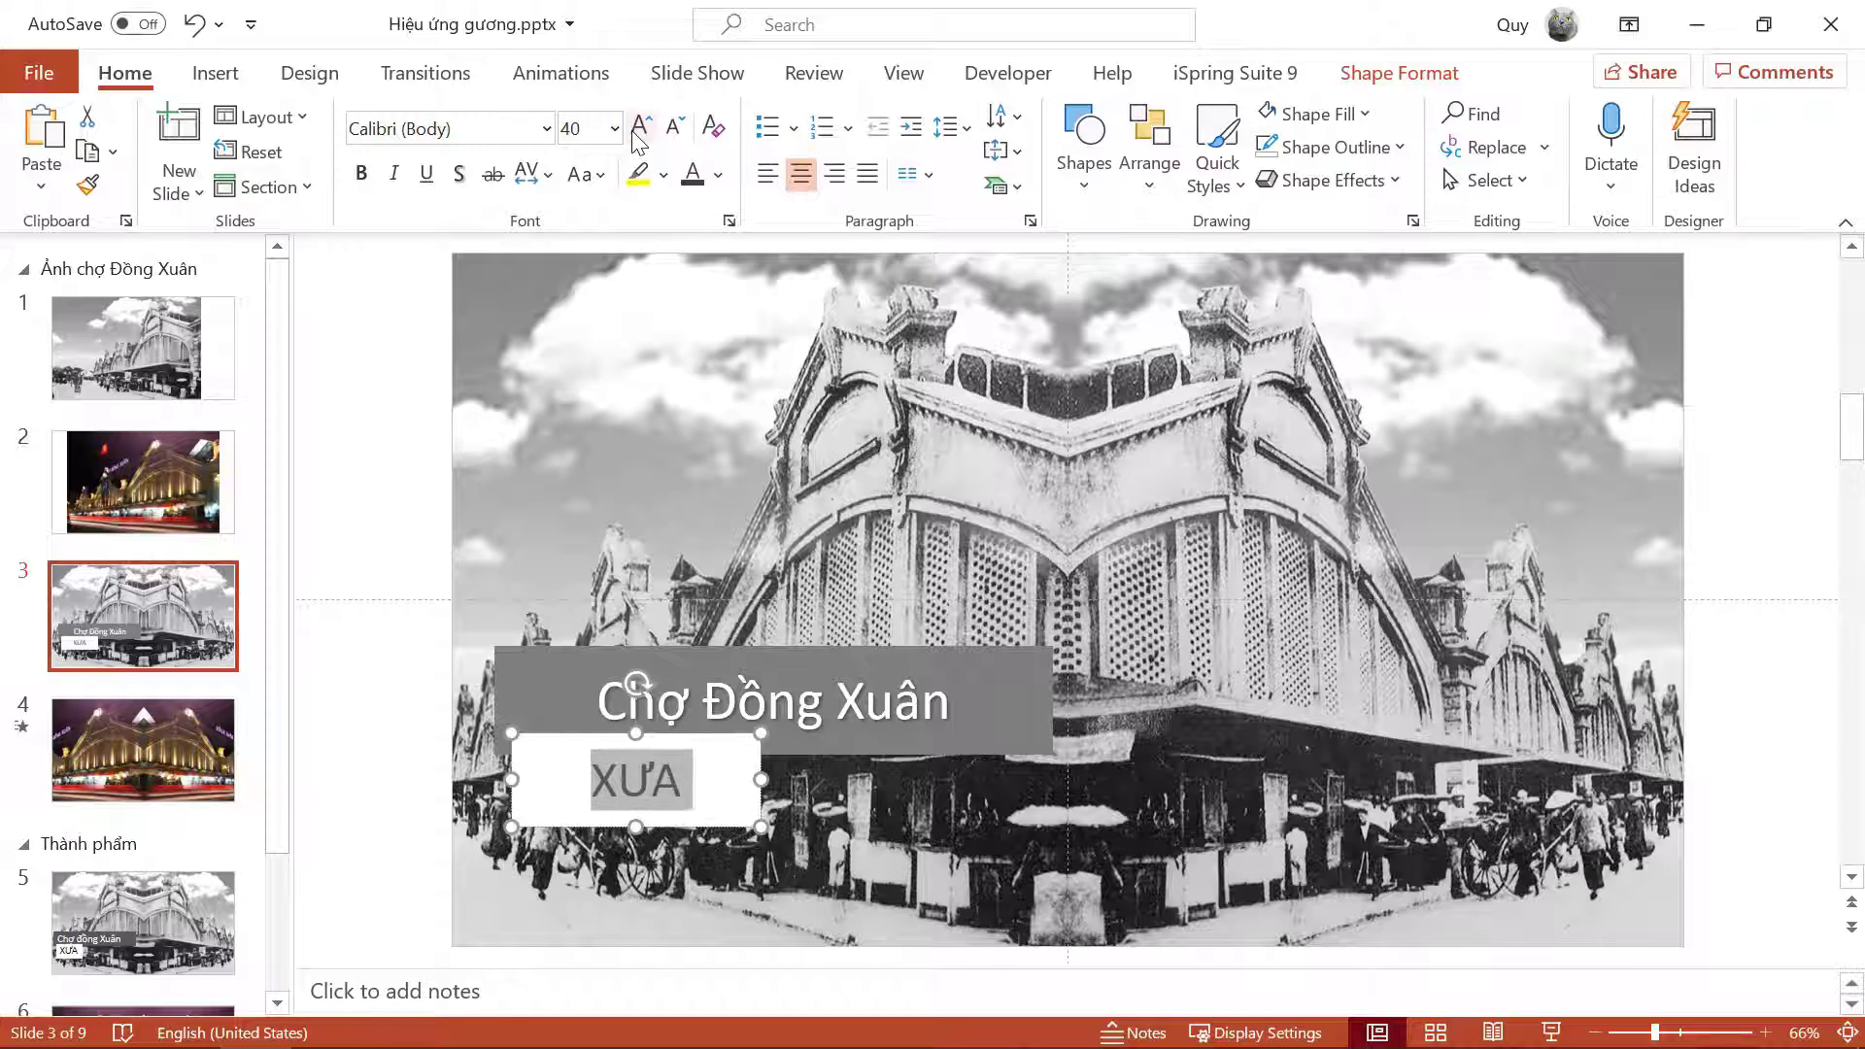
Step: Narrow the XƯA box to fit the word
click(515, 372)
click(370, 648)
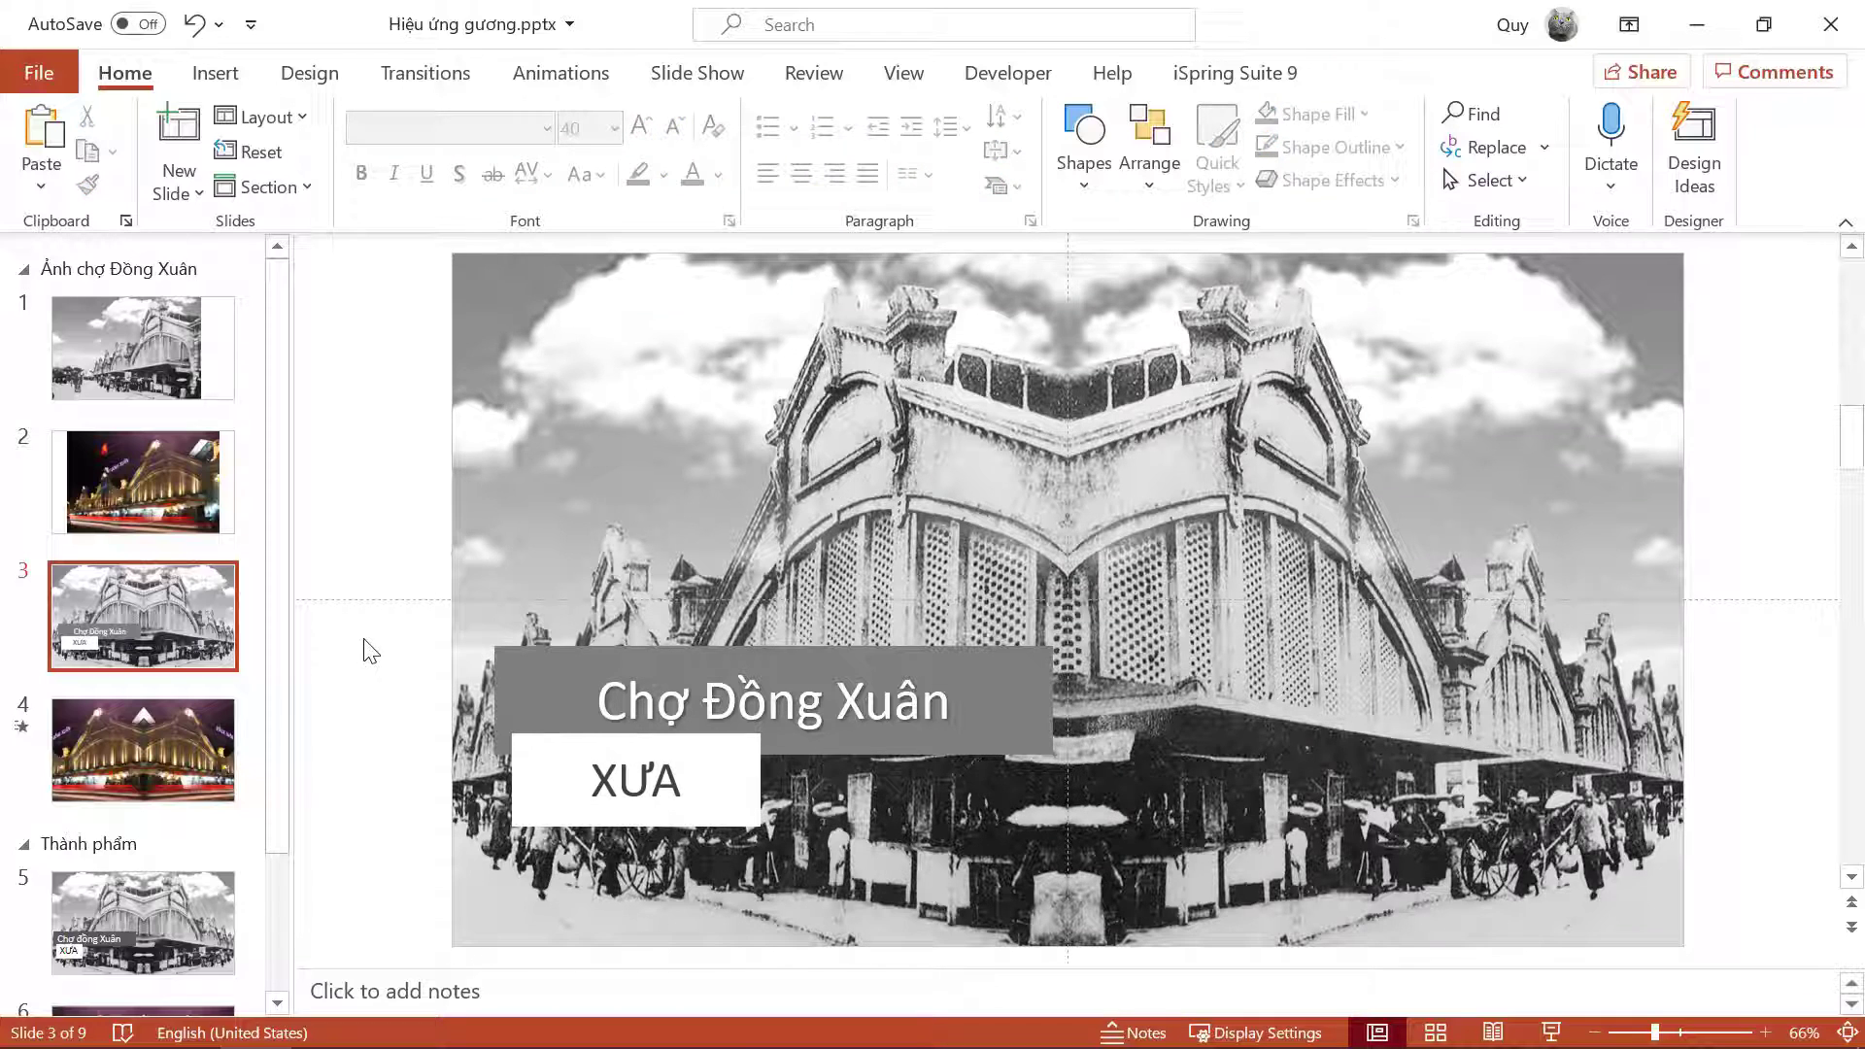
click(765, 770)
mouse_move(761, 781)
mouse_down()
mouse_move(647, 778)
mouse_move(632, 823)
mouse_up()
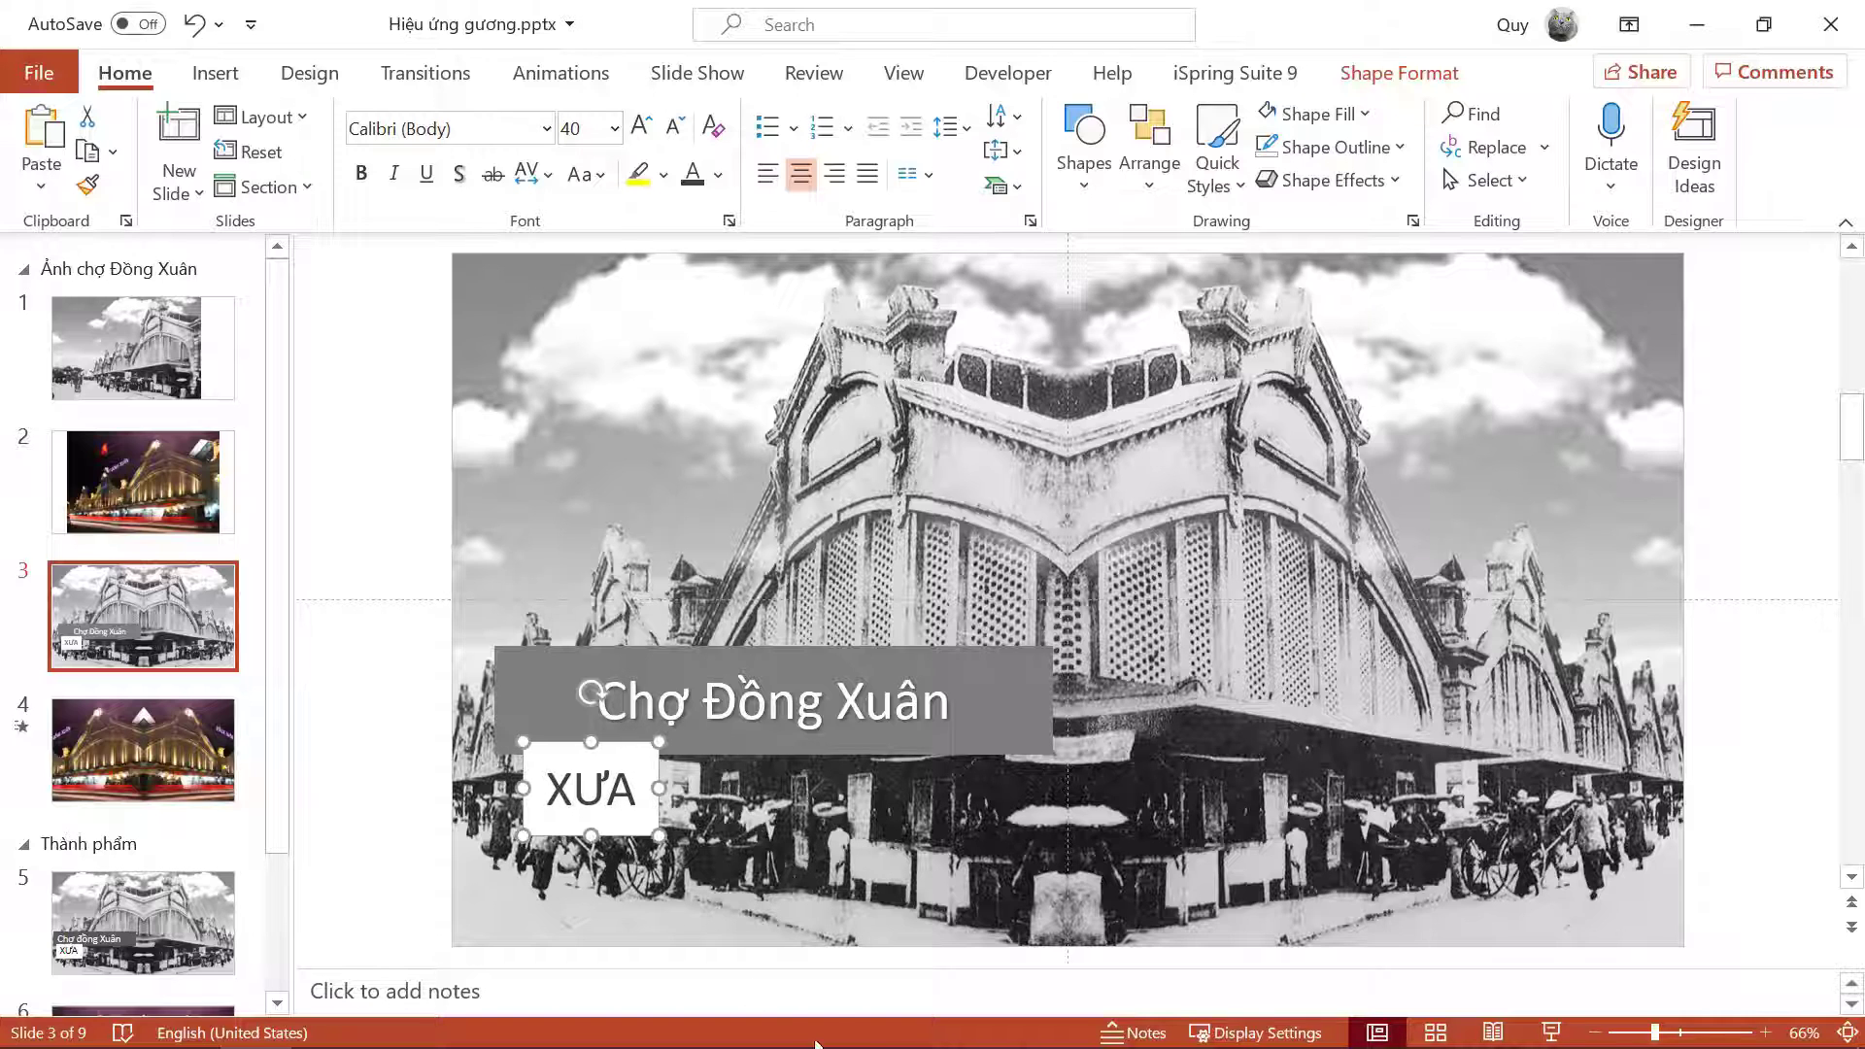
click(382, 784)
Step: Refill the Chợ Đồng Xuân title box with dark grey
click(1004, 694)
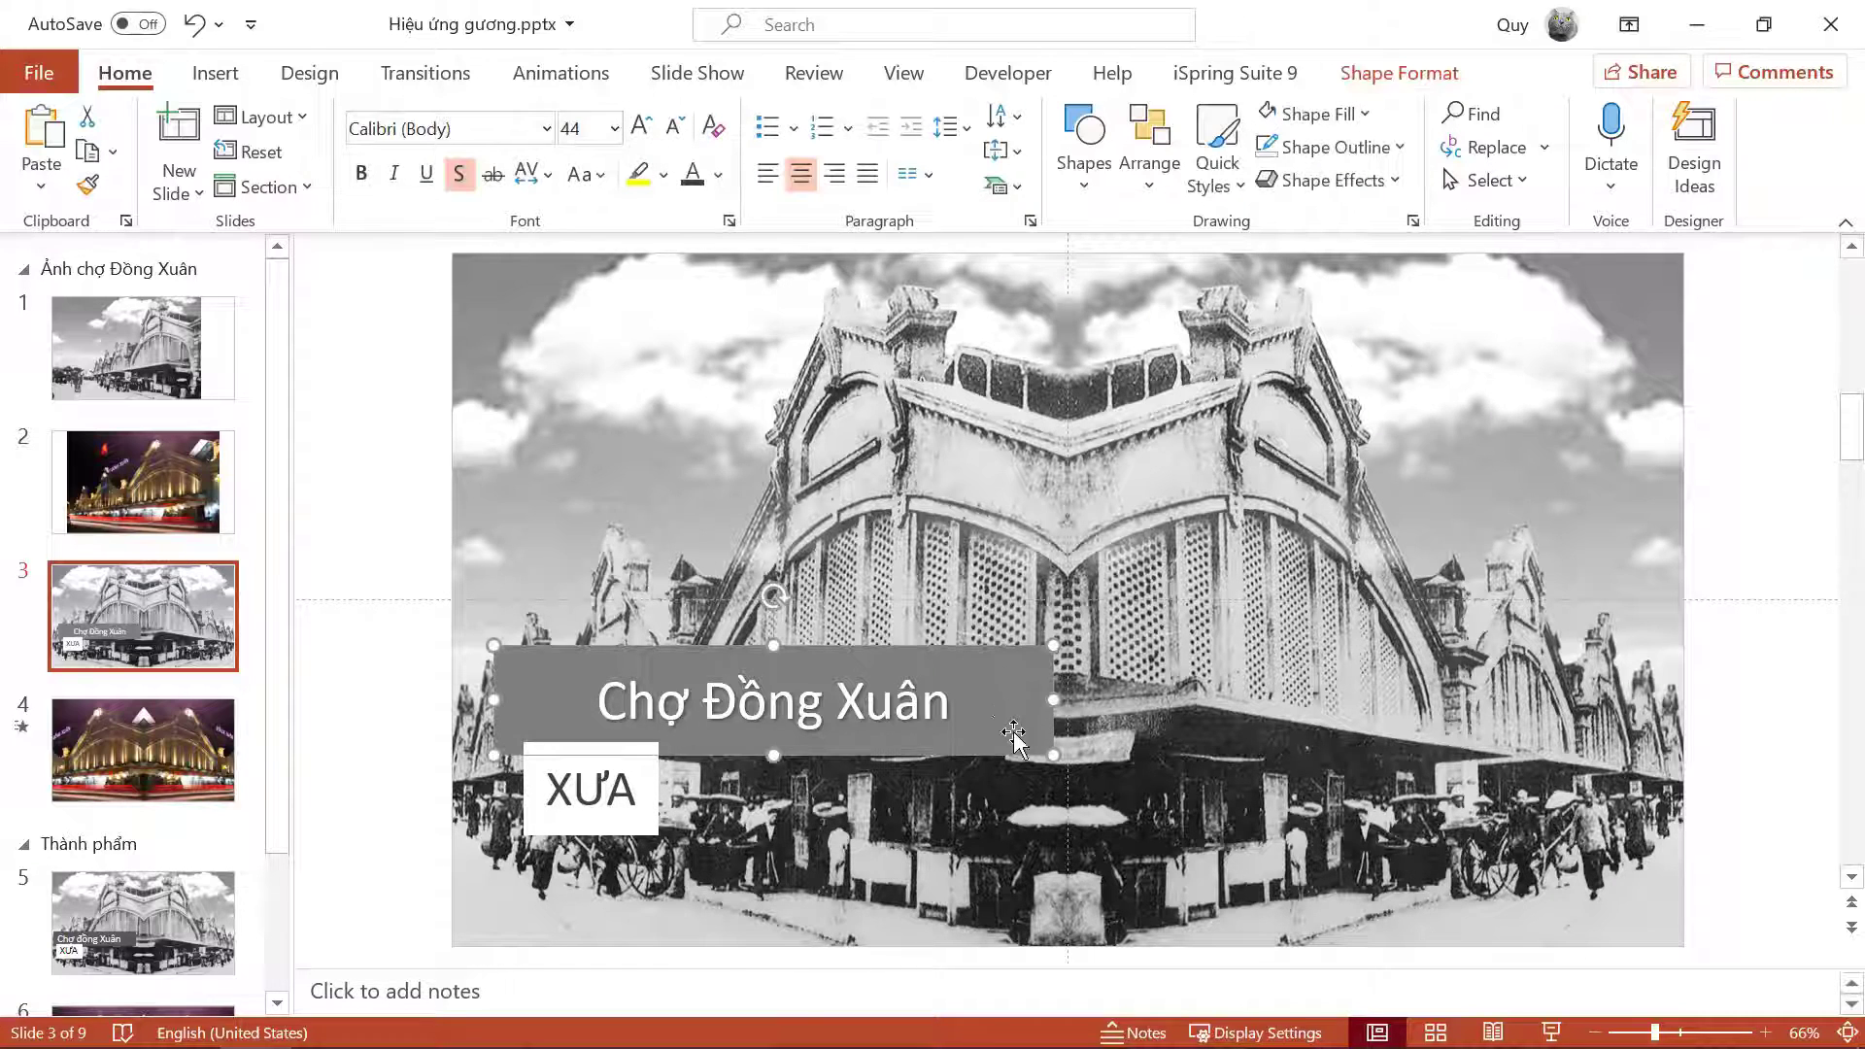
click(1427, 74)
click(770, 115)
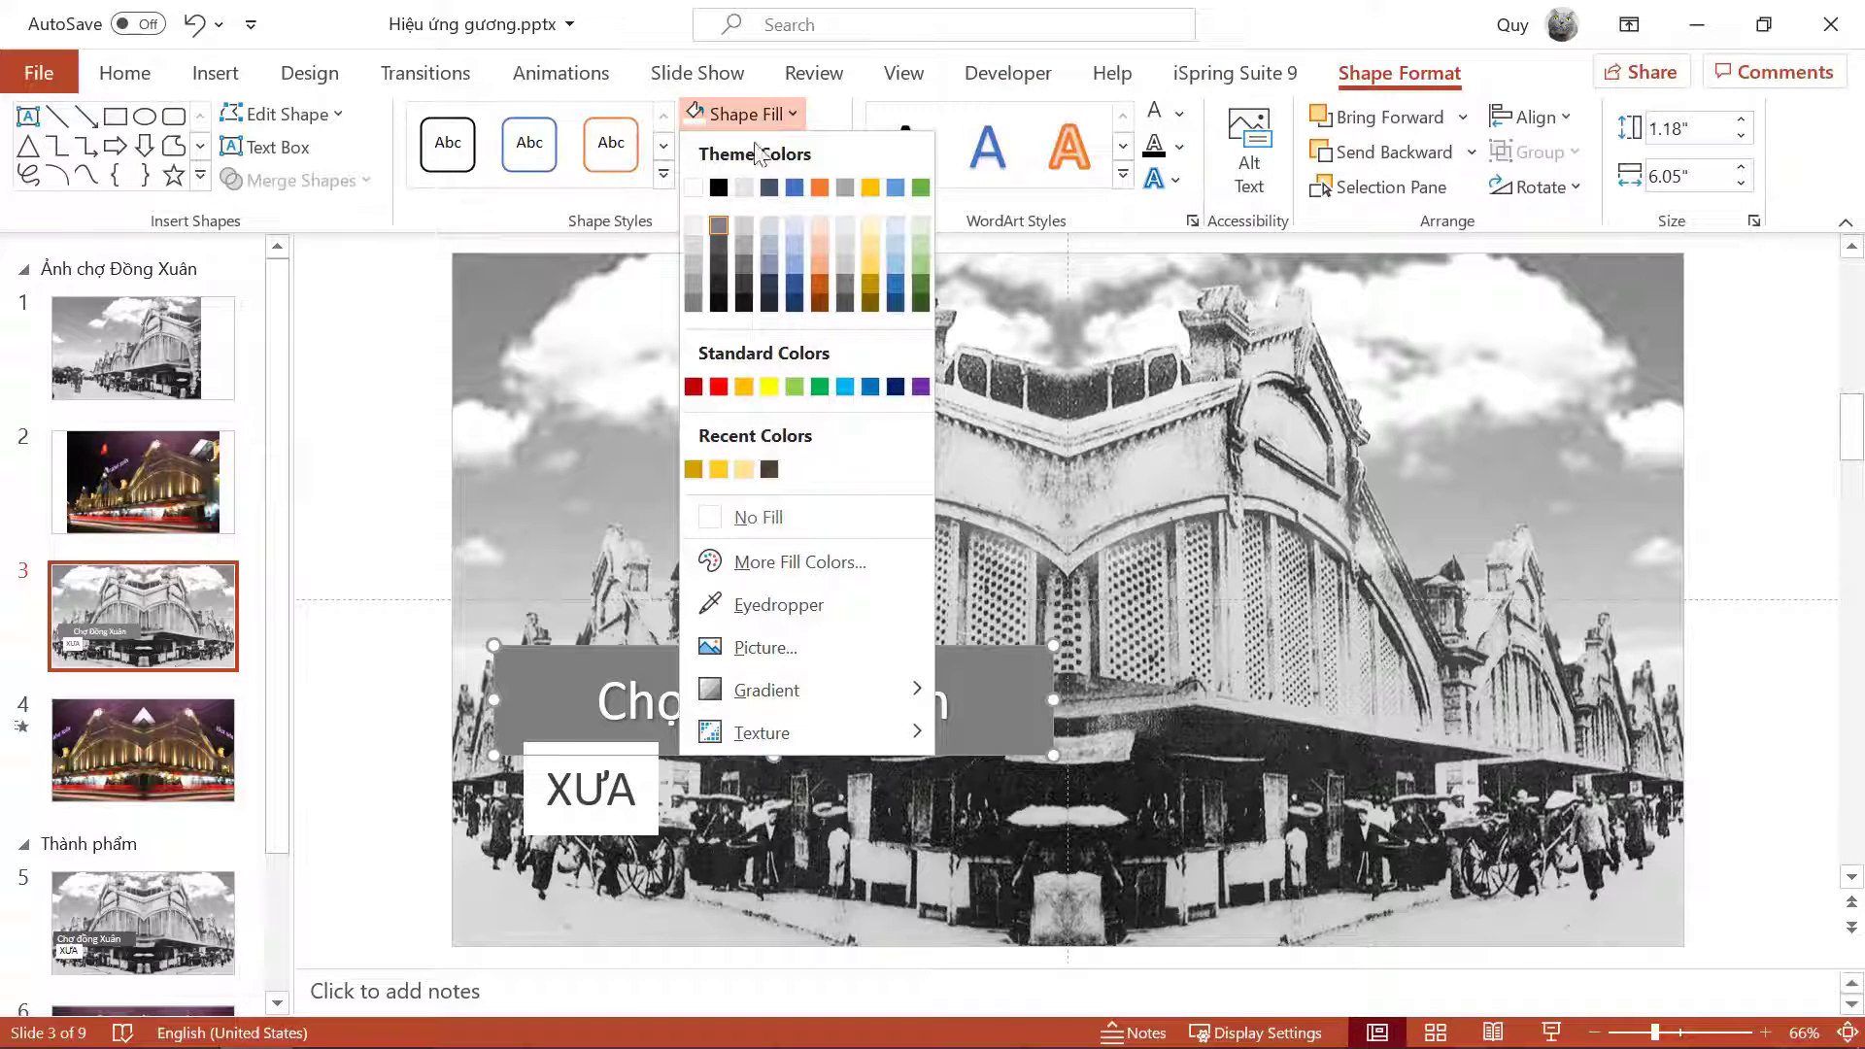
click(719, 249)
click(391, 532)
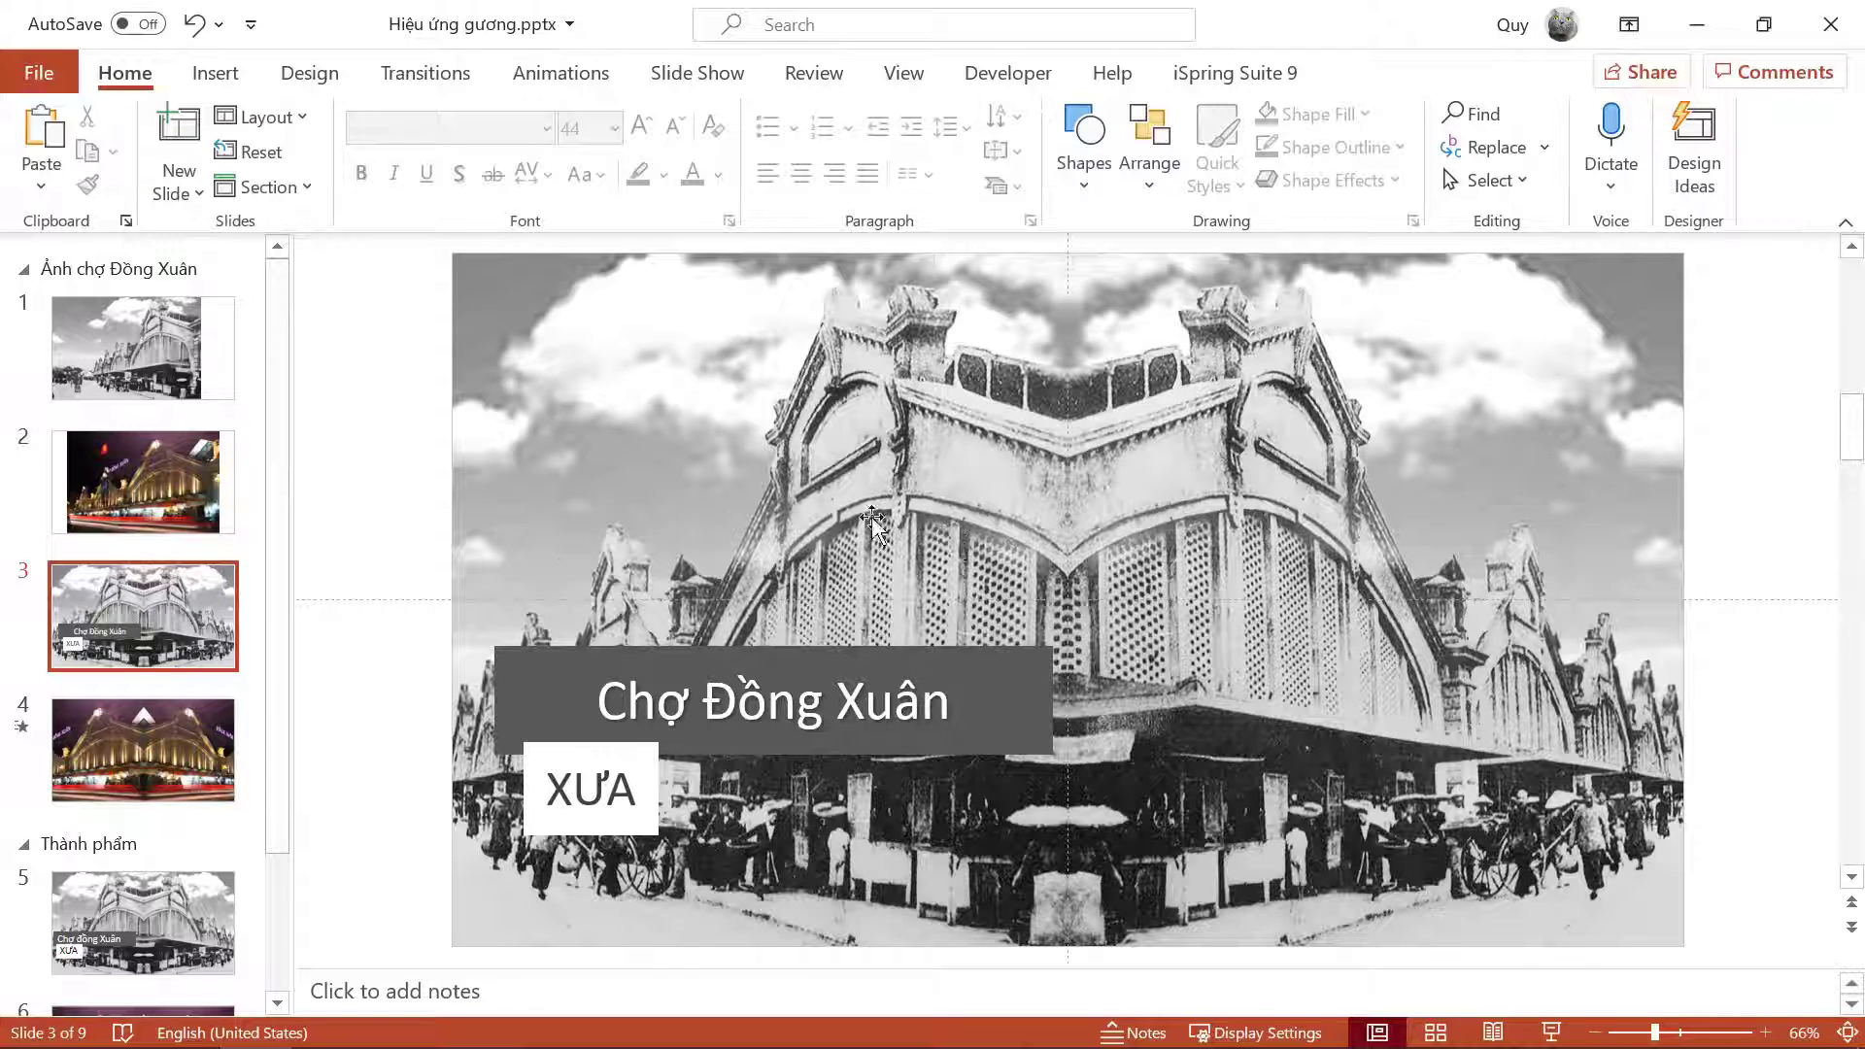
Step: Copy the title and XƯA boxes together and go to slide 4
drag(352, 562, 1166, 874)
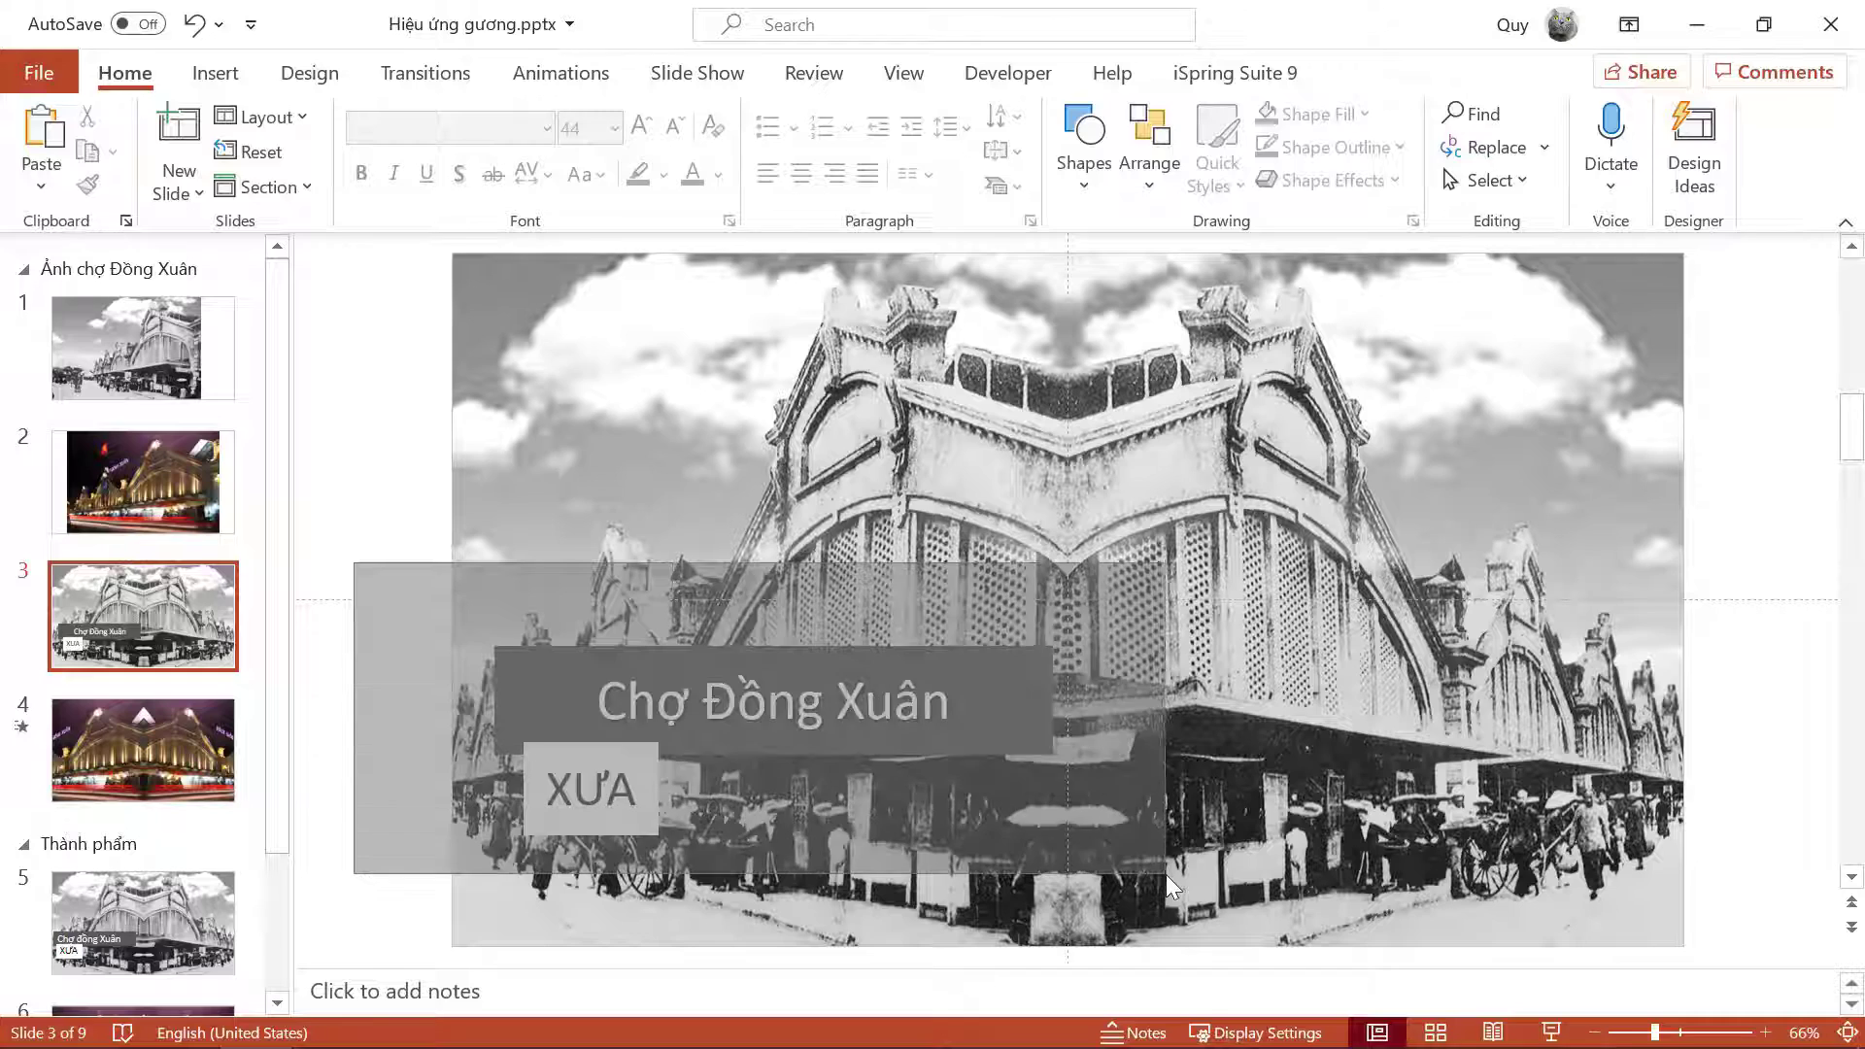
right_click(1005, 683)
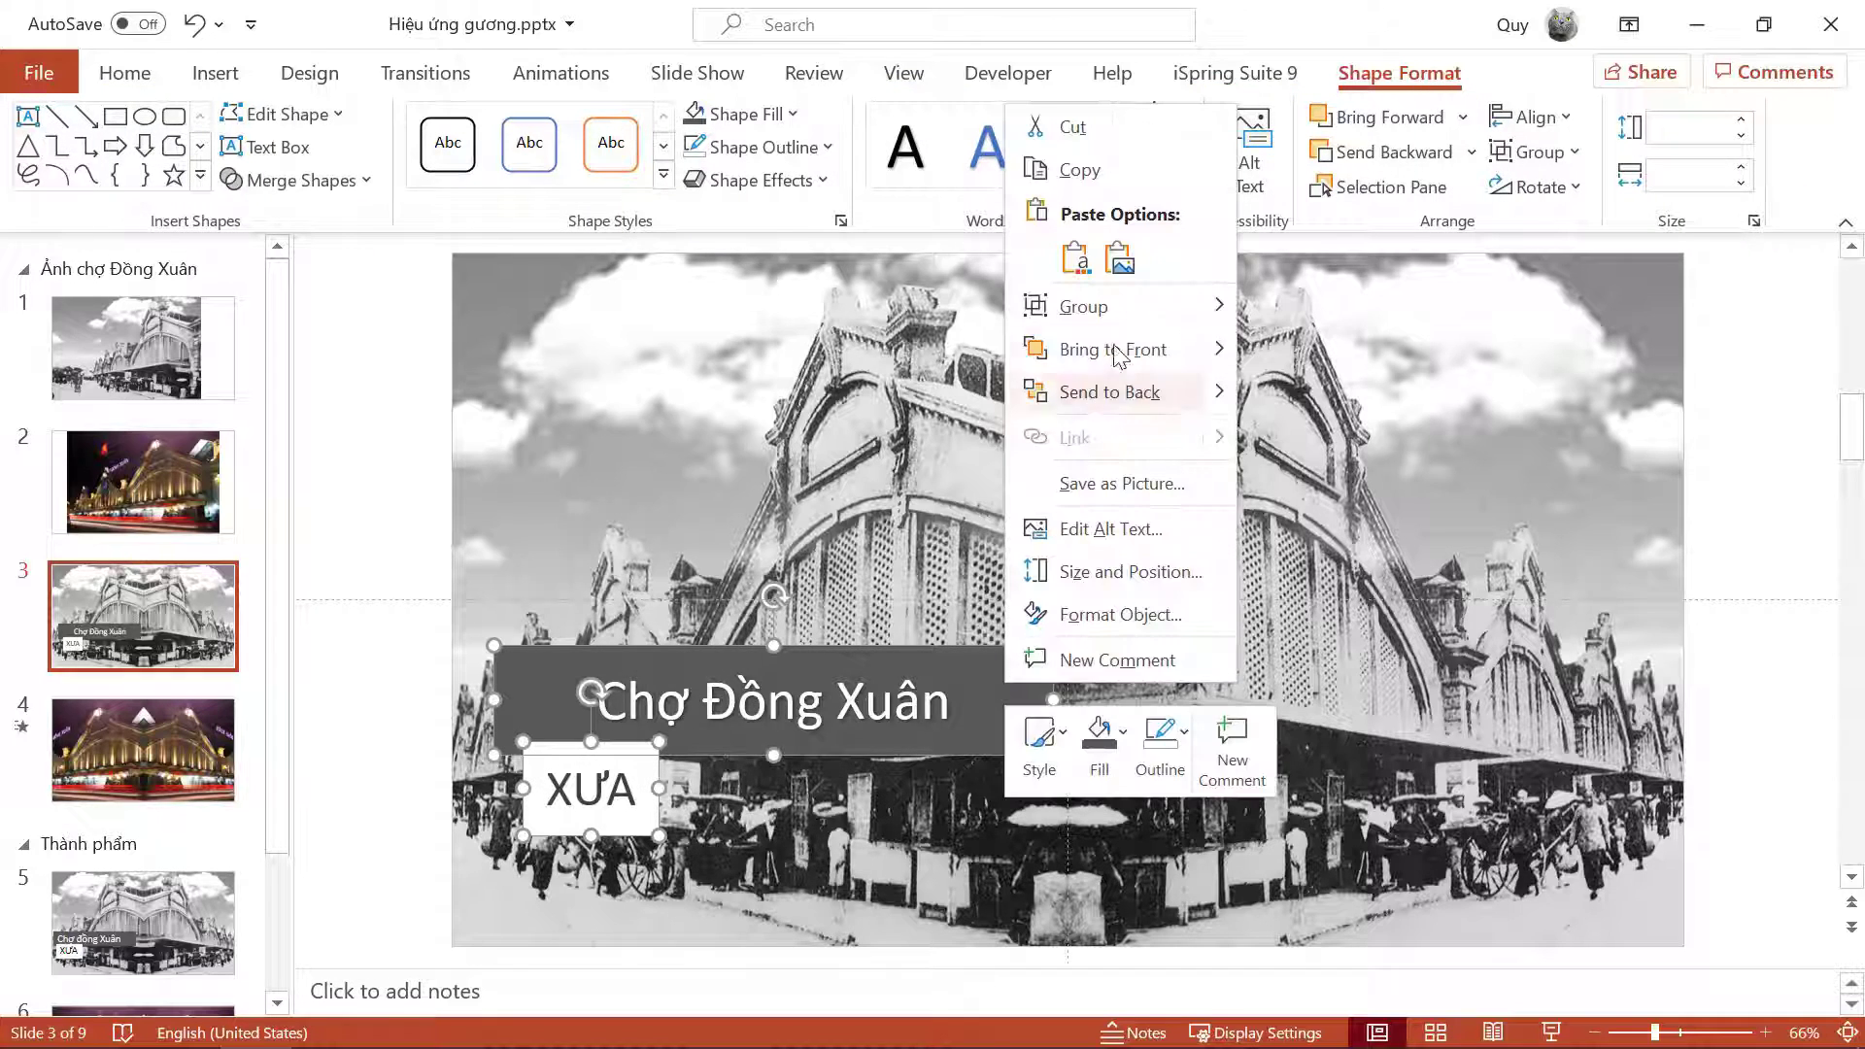
click(1068, 169)
click(134, 780)
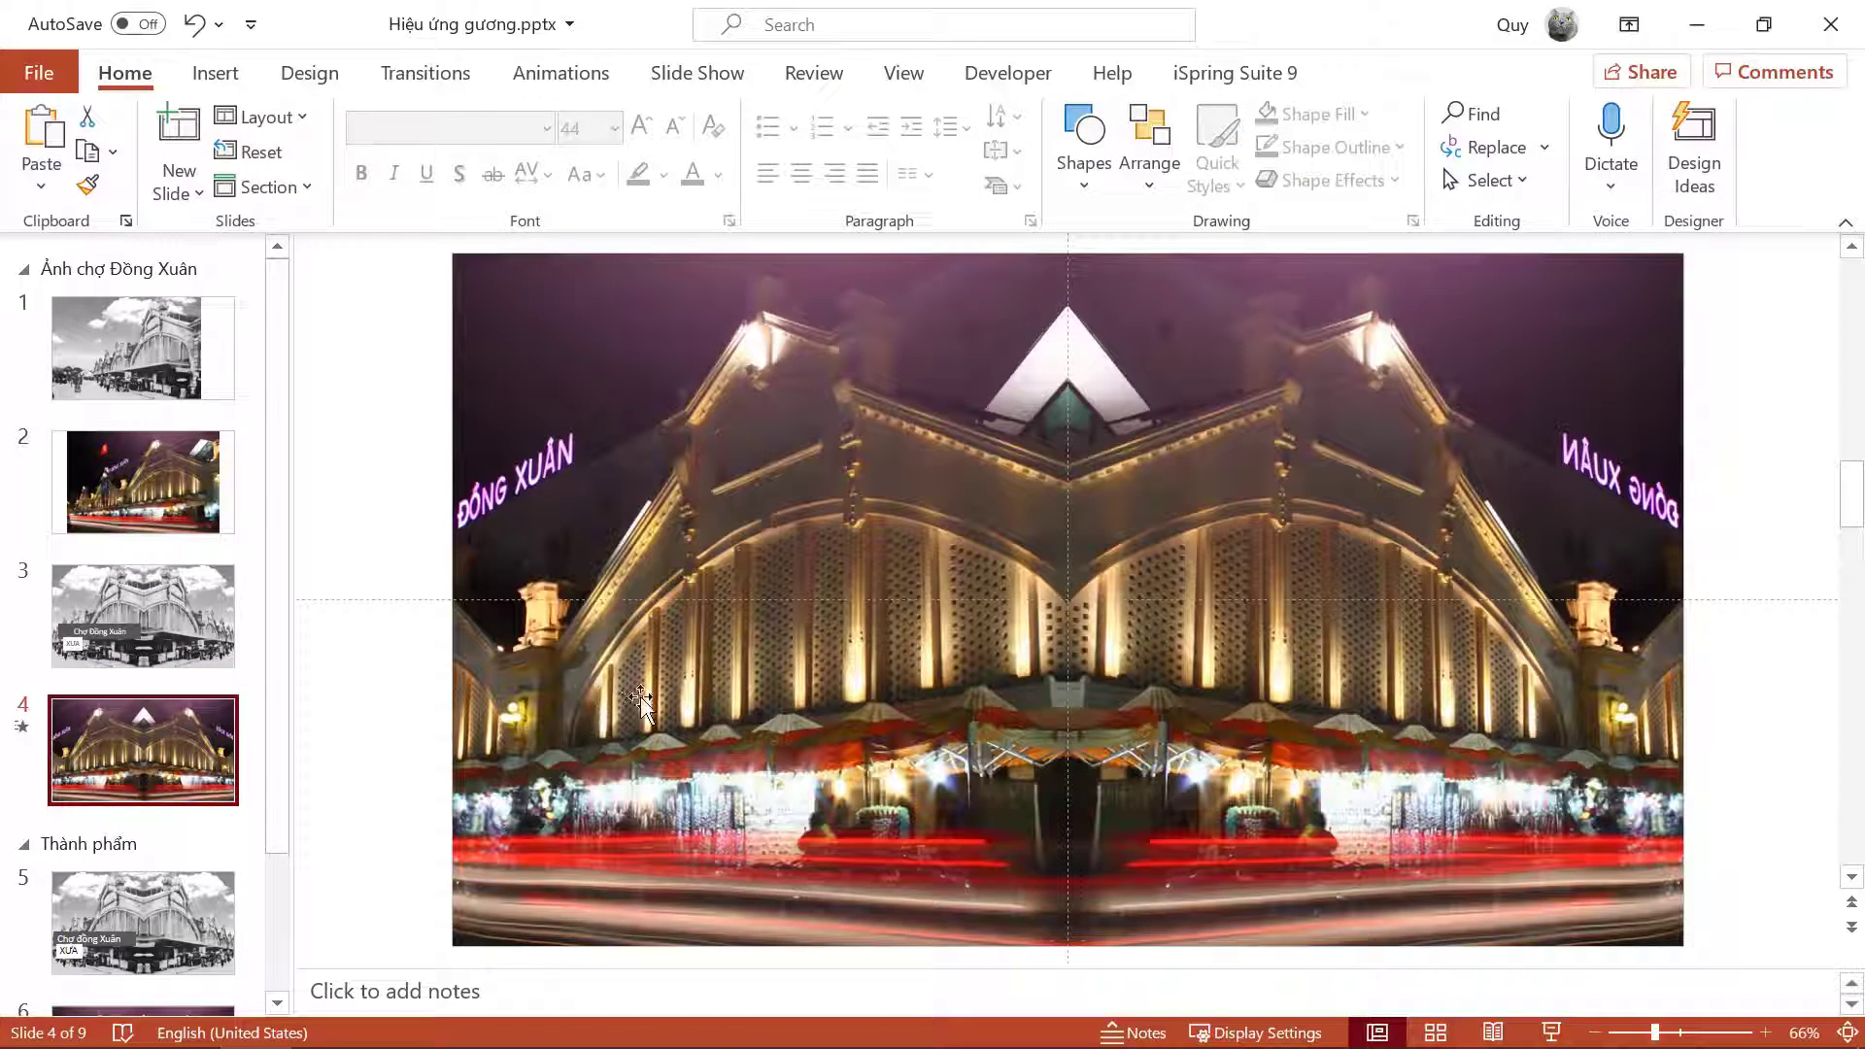
Step: Paste the caption boxes onto slide 4 and move them to the right half
key(ctrl+v)
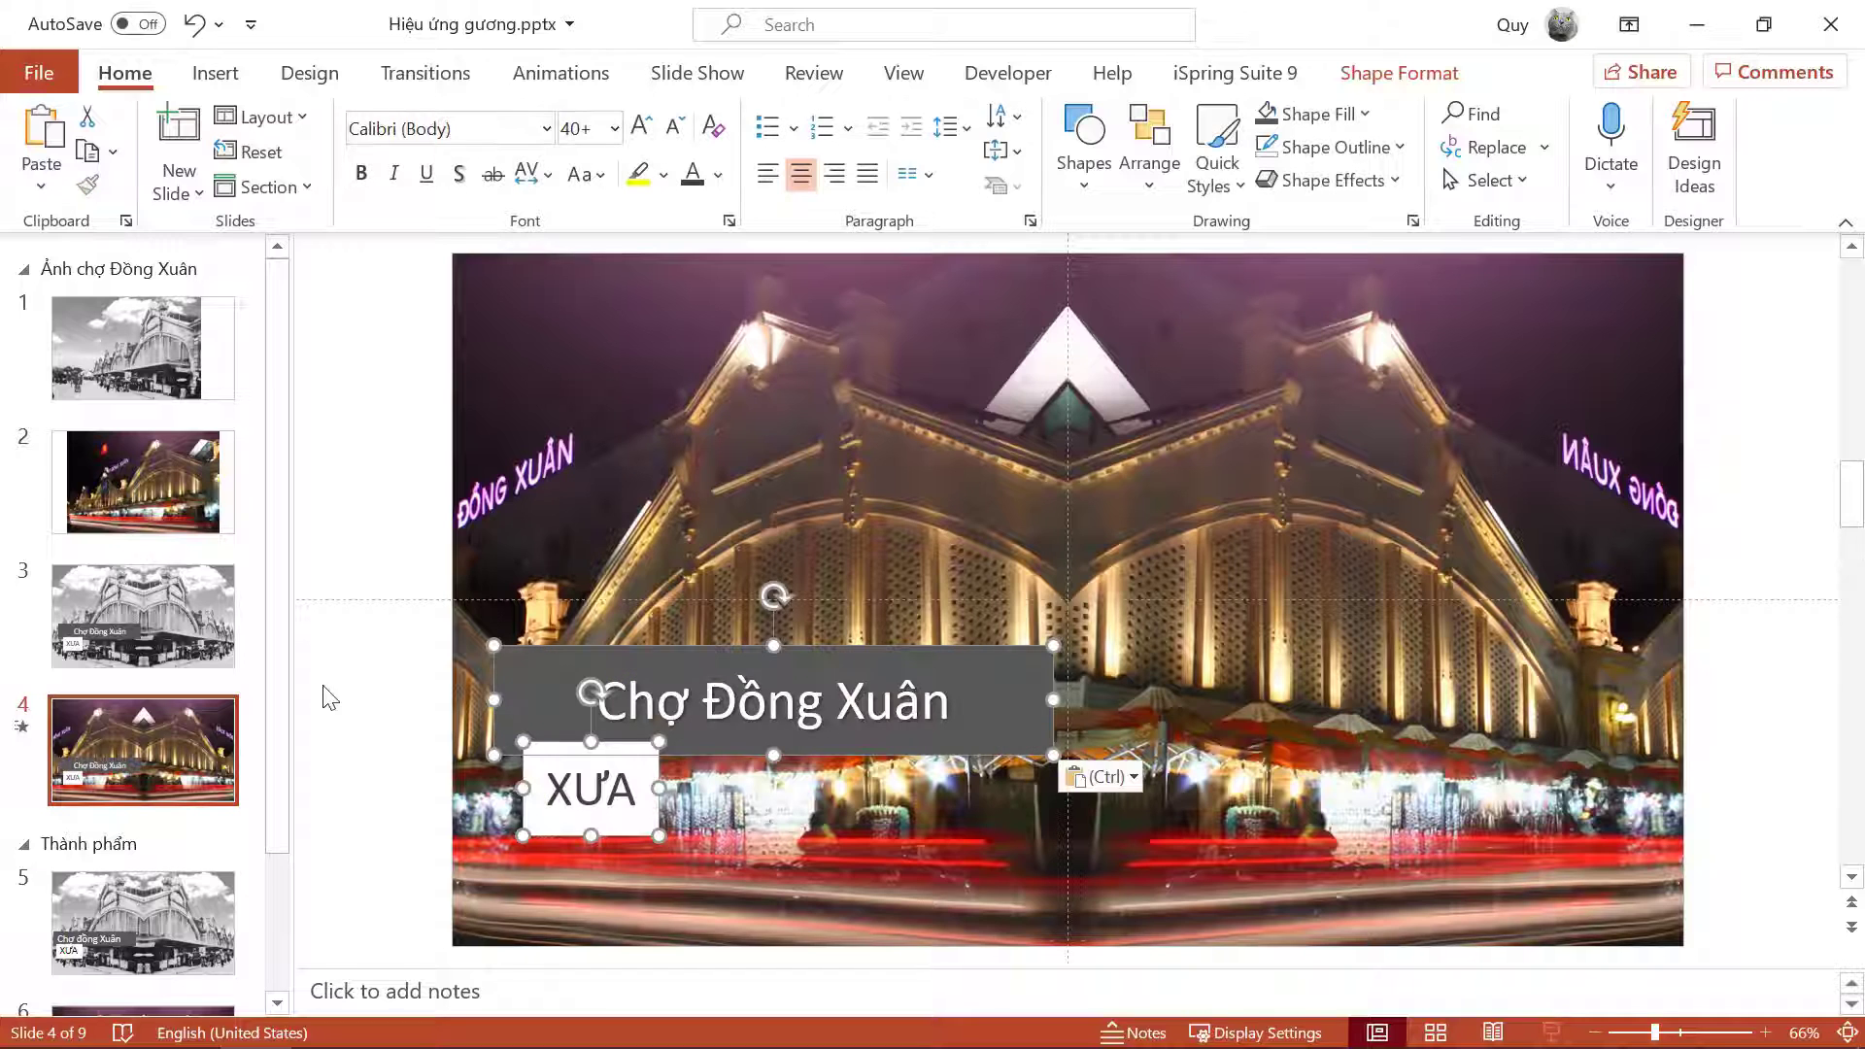
click(420, 678)
click(993, 713)
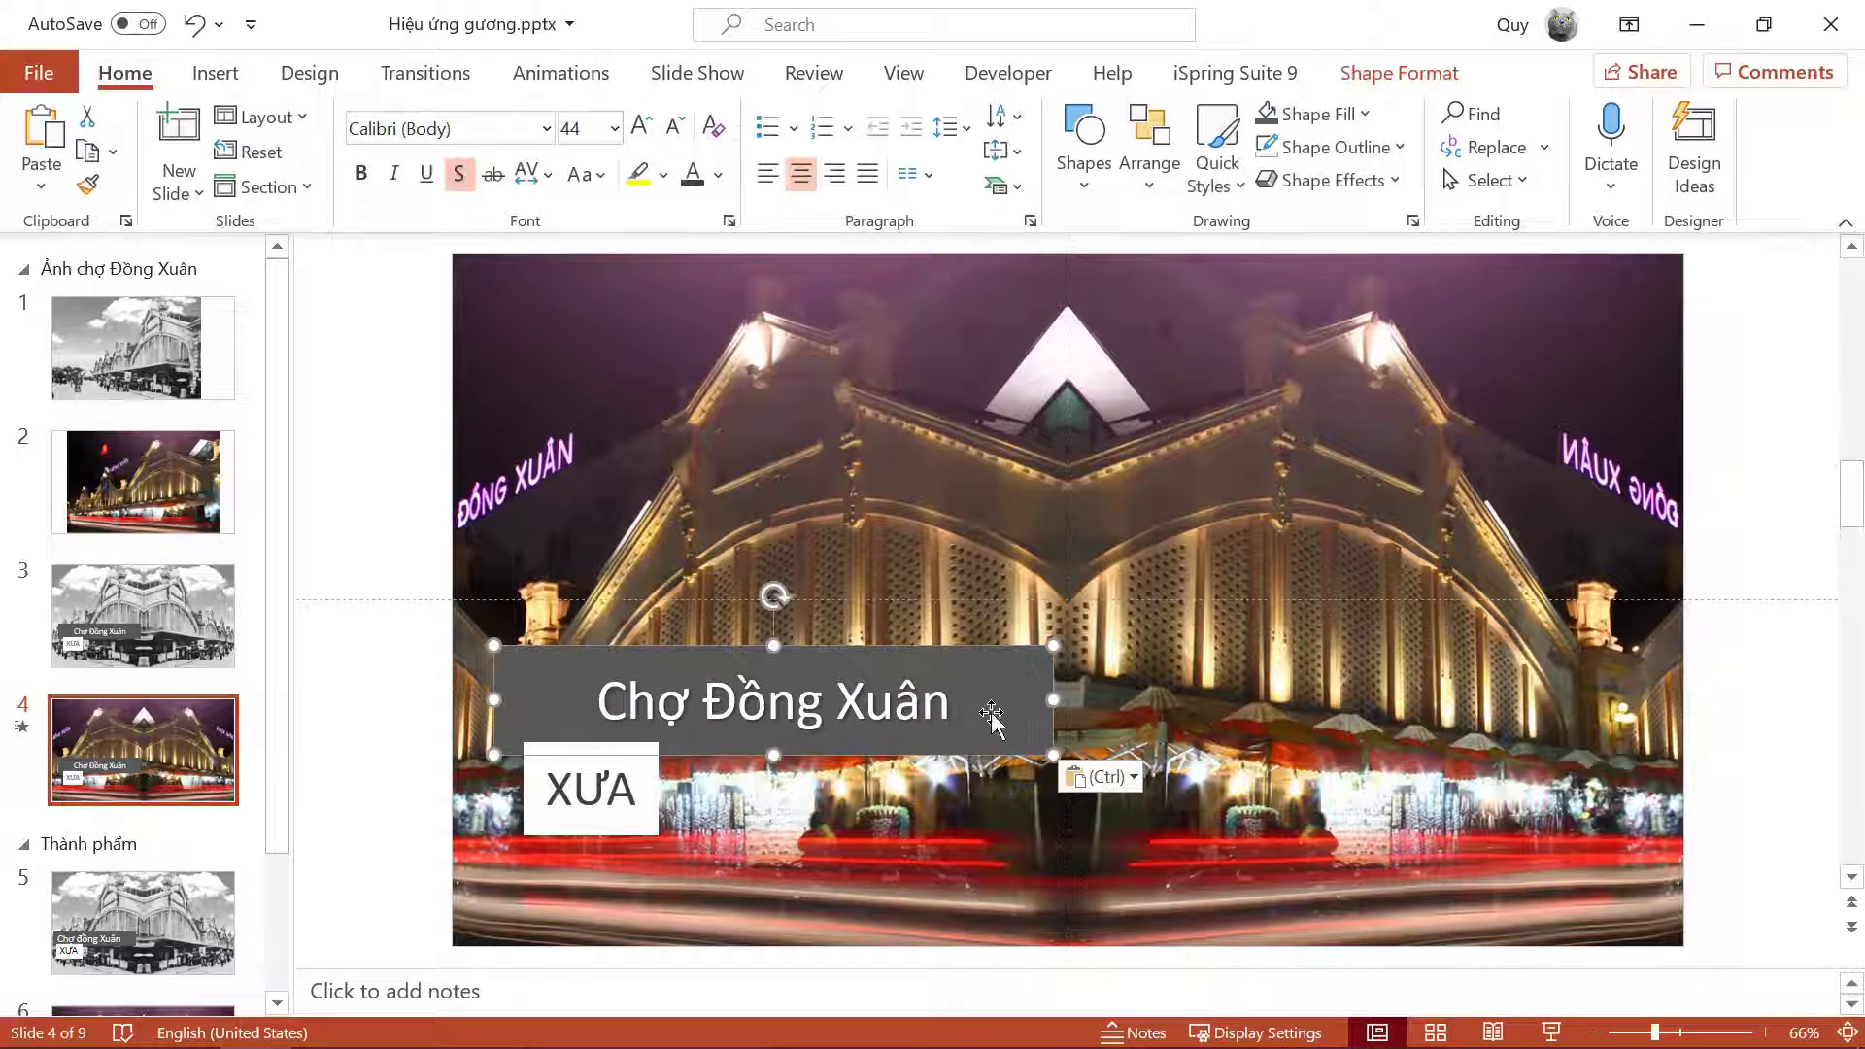
drag(339, 596, 1146, 877)
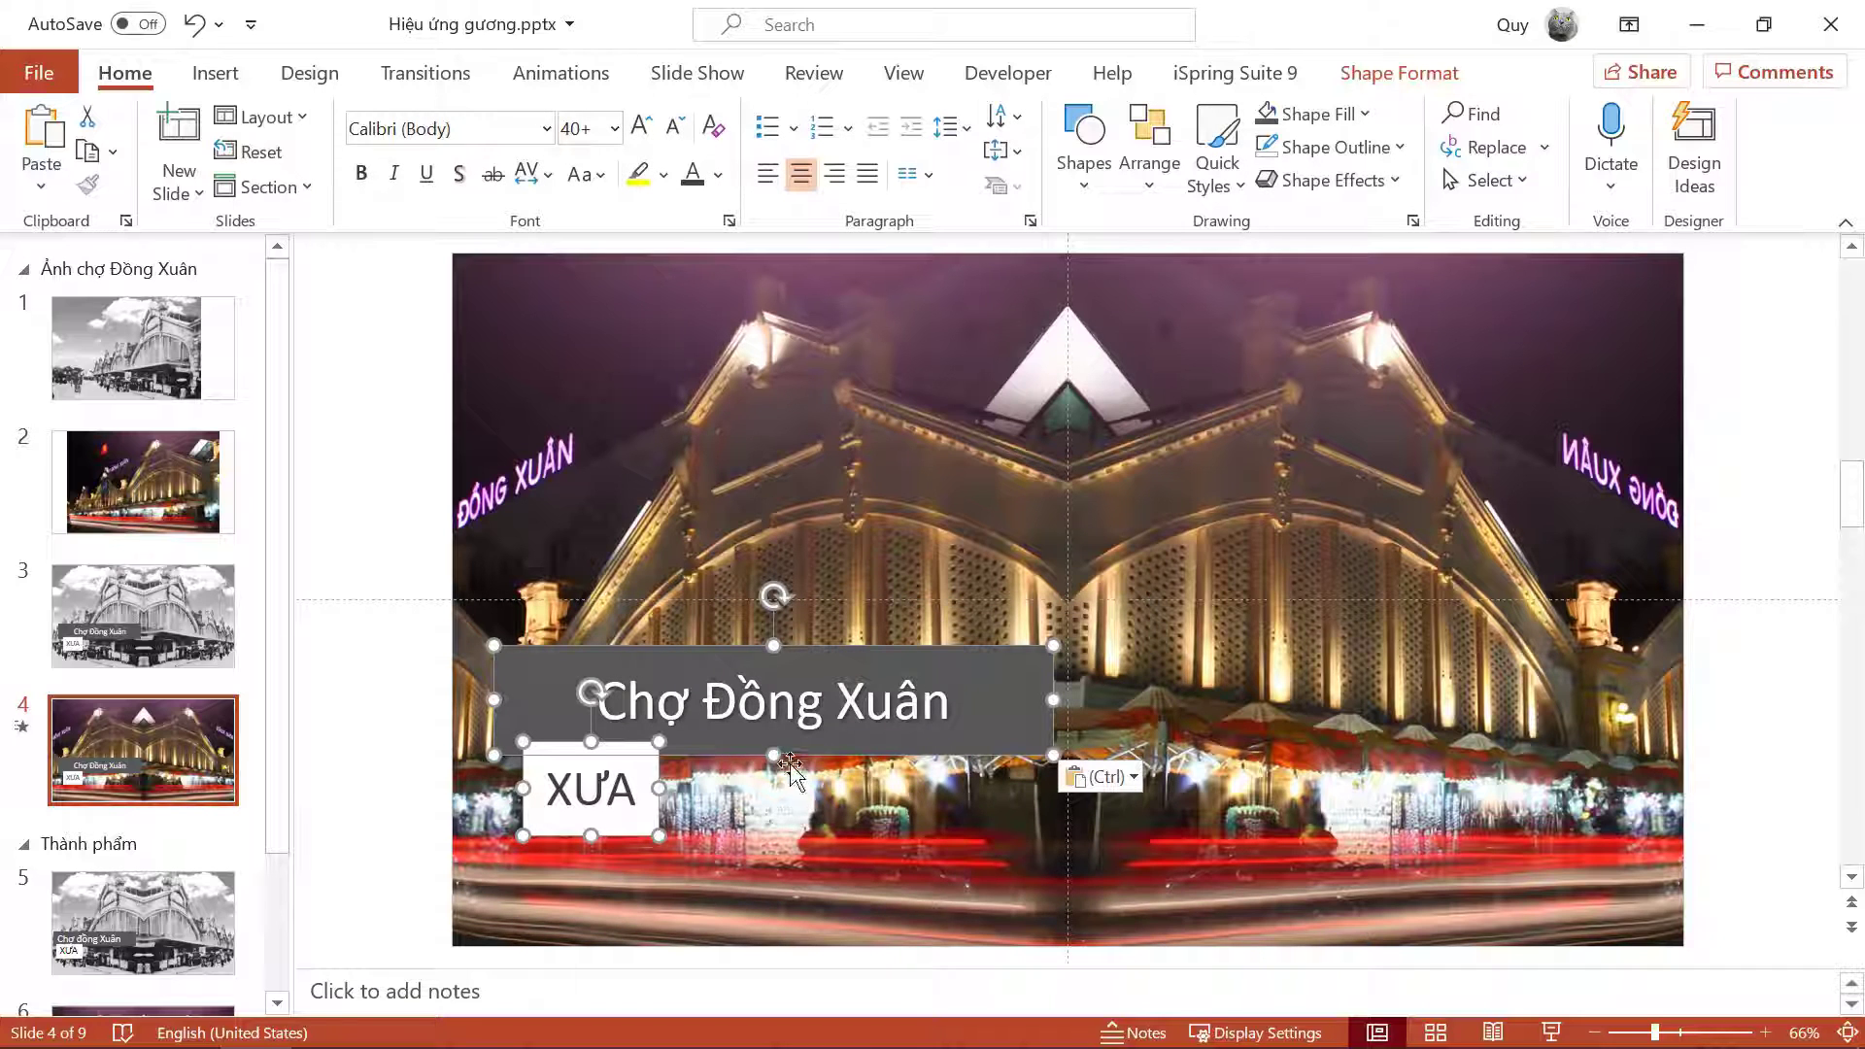
mouse_move(719, 746)
mouse_down()
mouse_move(1280, 767)
mouse_move(1310, 772)
mouse_move(1031, 777)
mouse_move(1303, 821)
mouse_up()
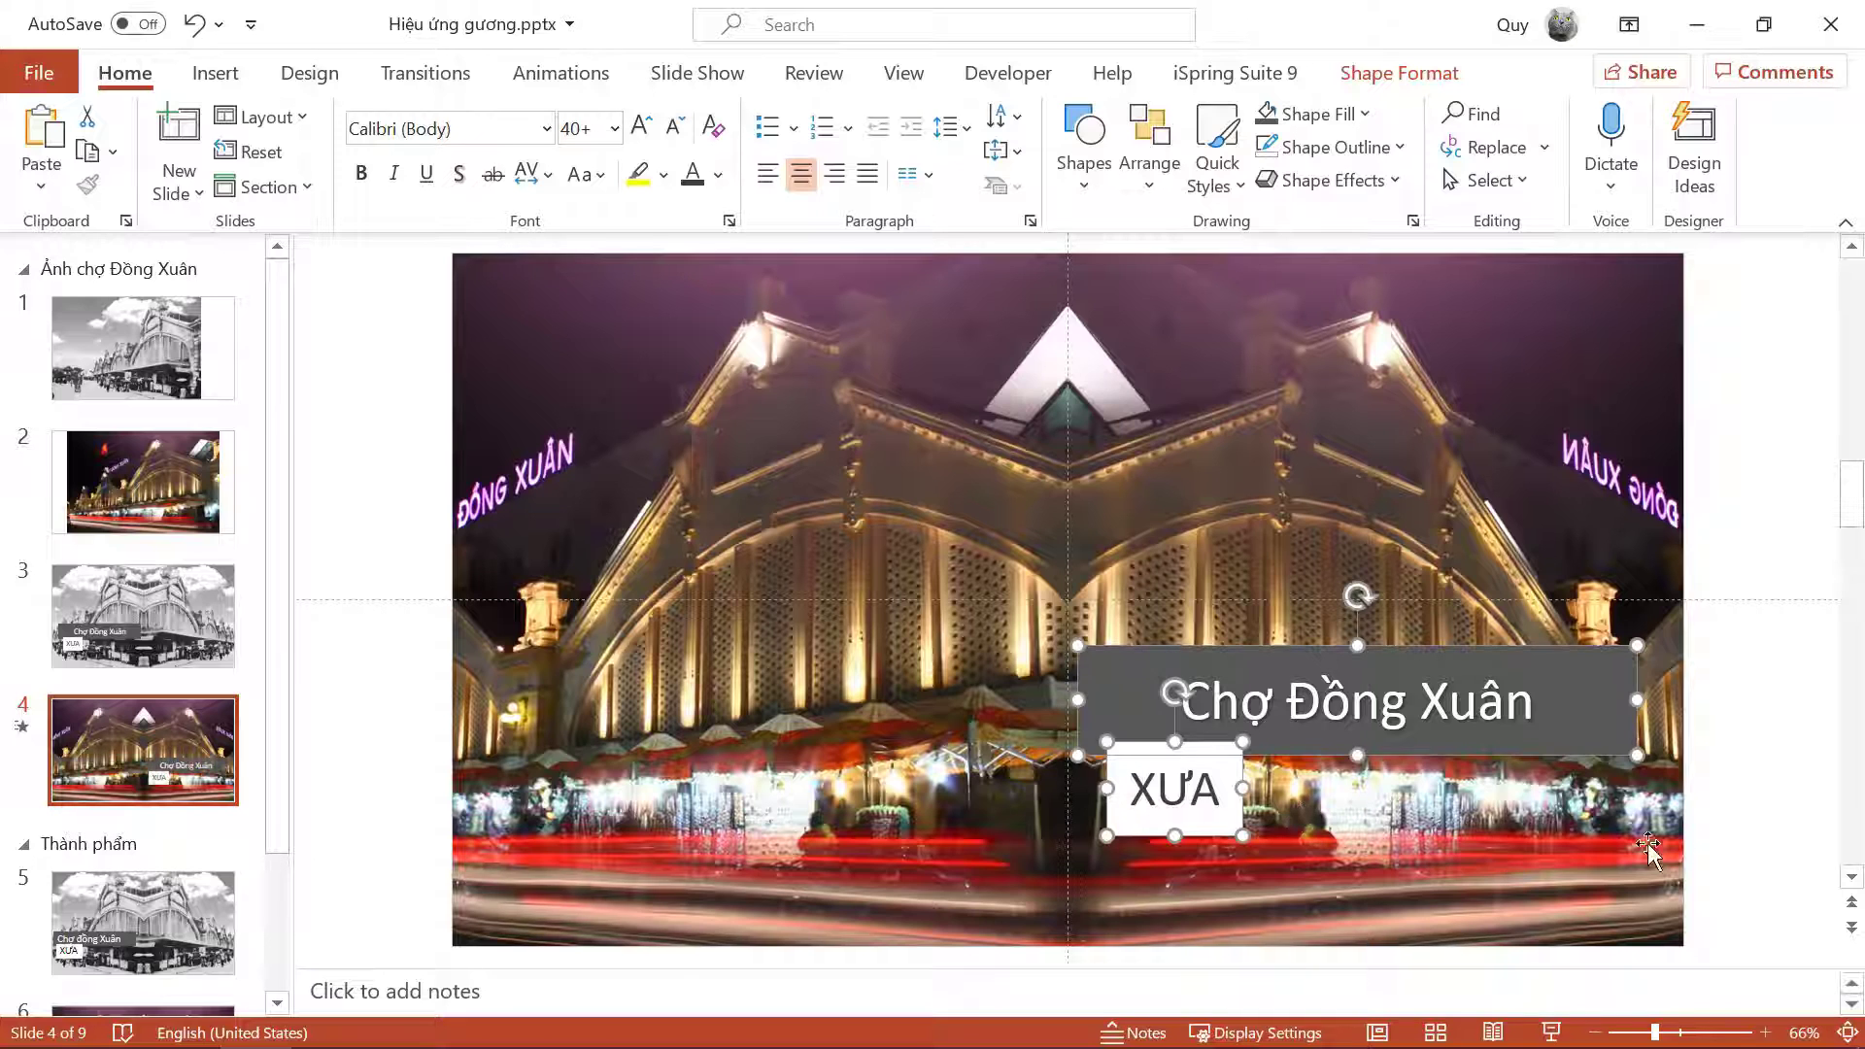
Step: Move the small label to the title's right end and retype it as NAY
click(1717, 844)
click(1159, 833)
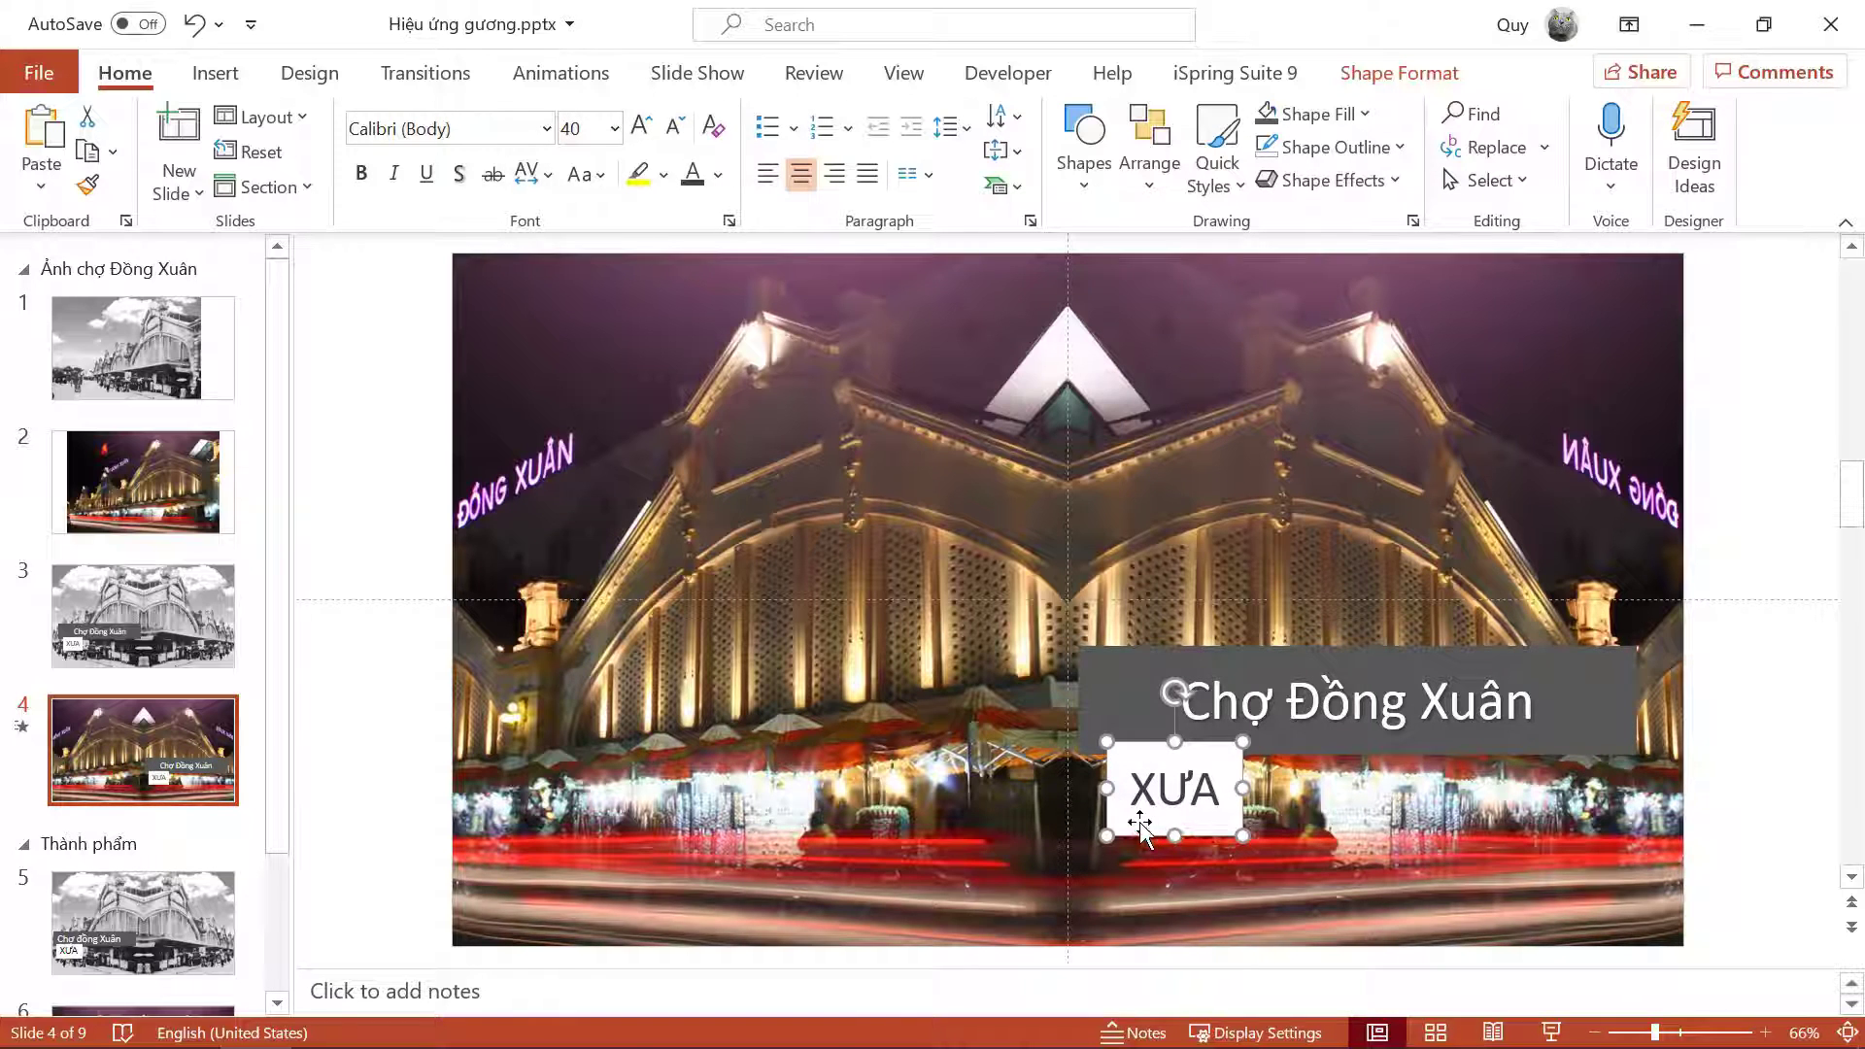
drag(1141, 831, 1499, 832)
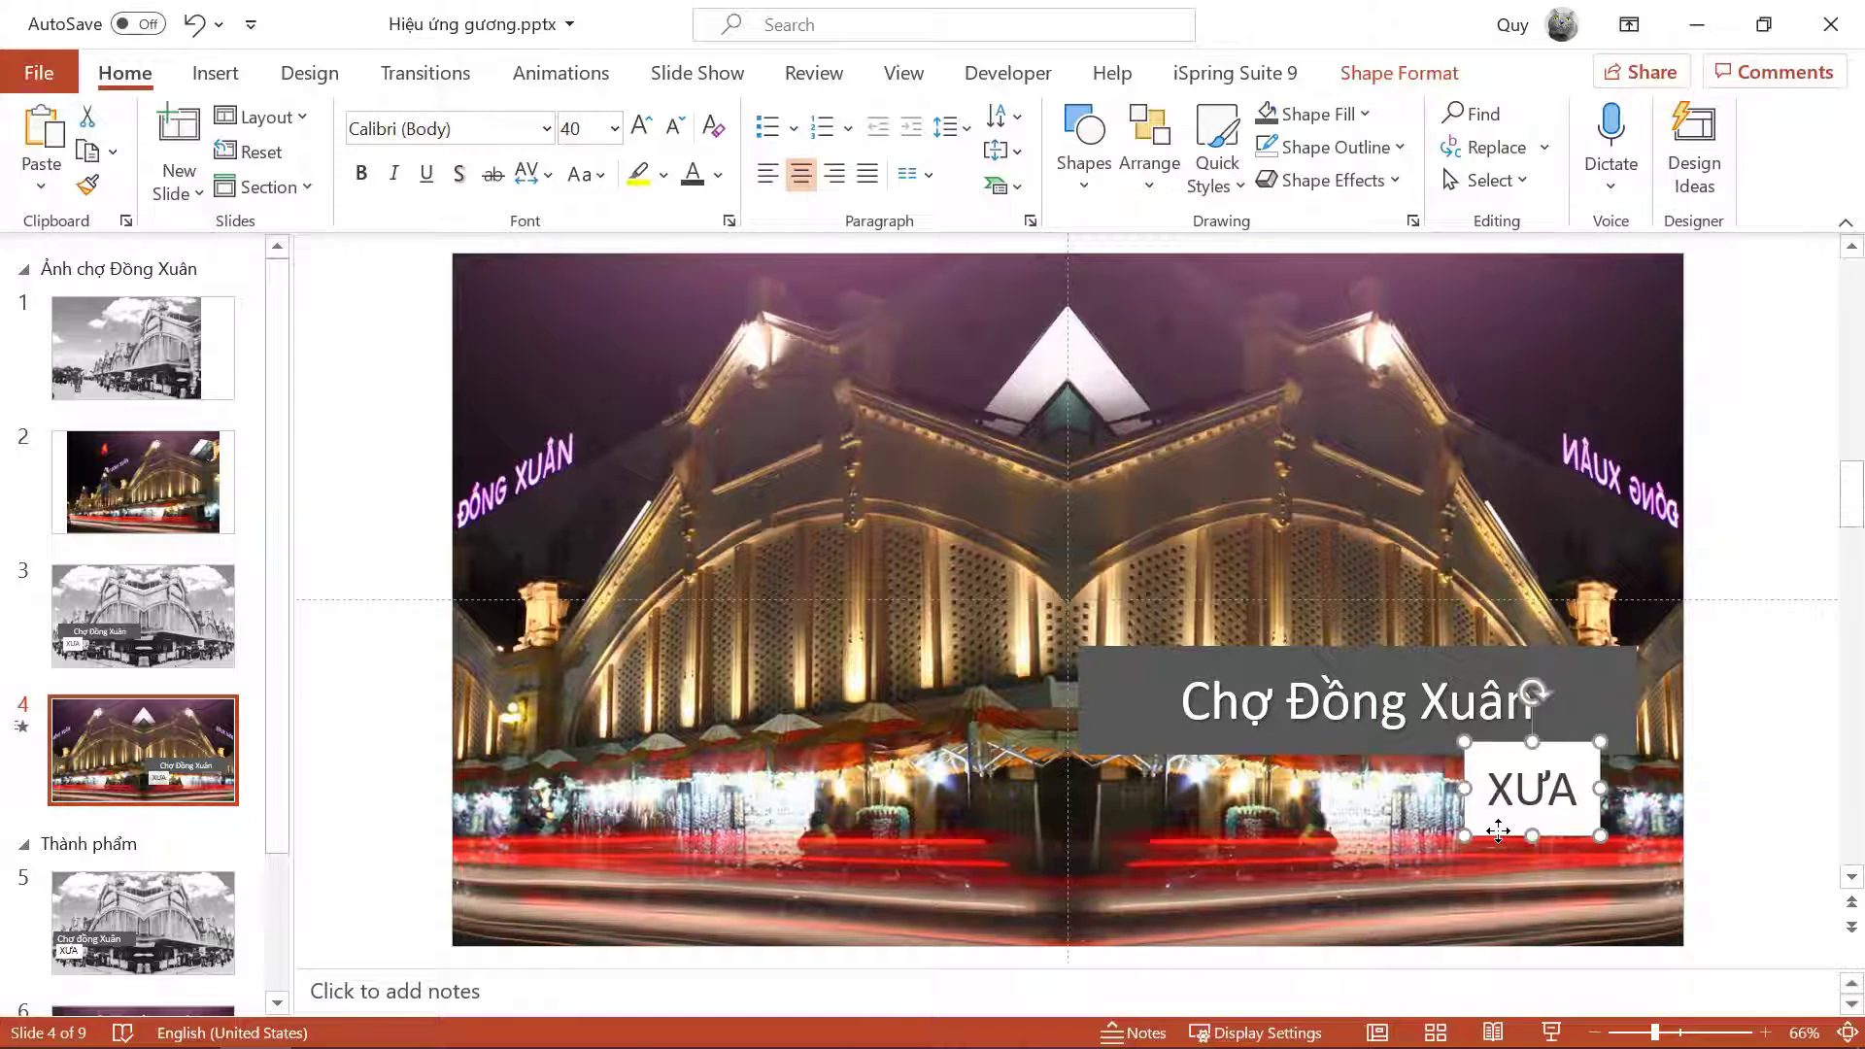
double_click(1515, 789)
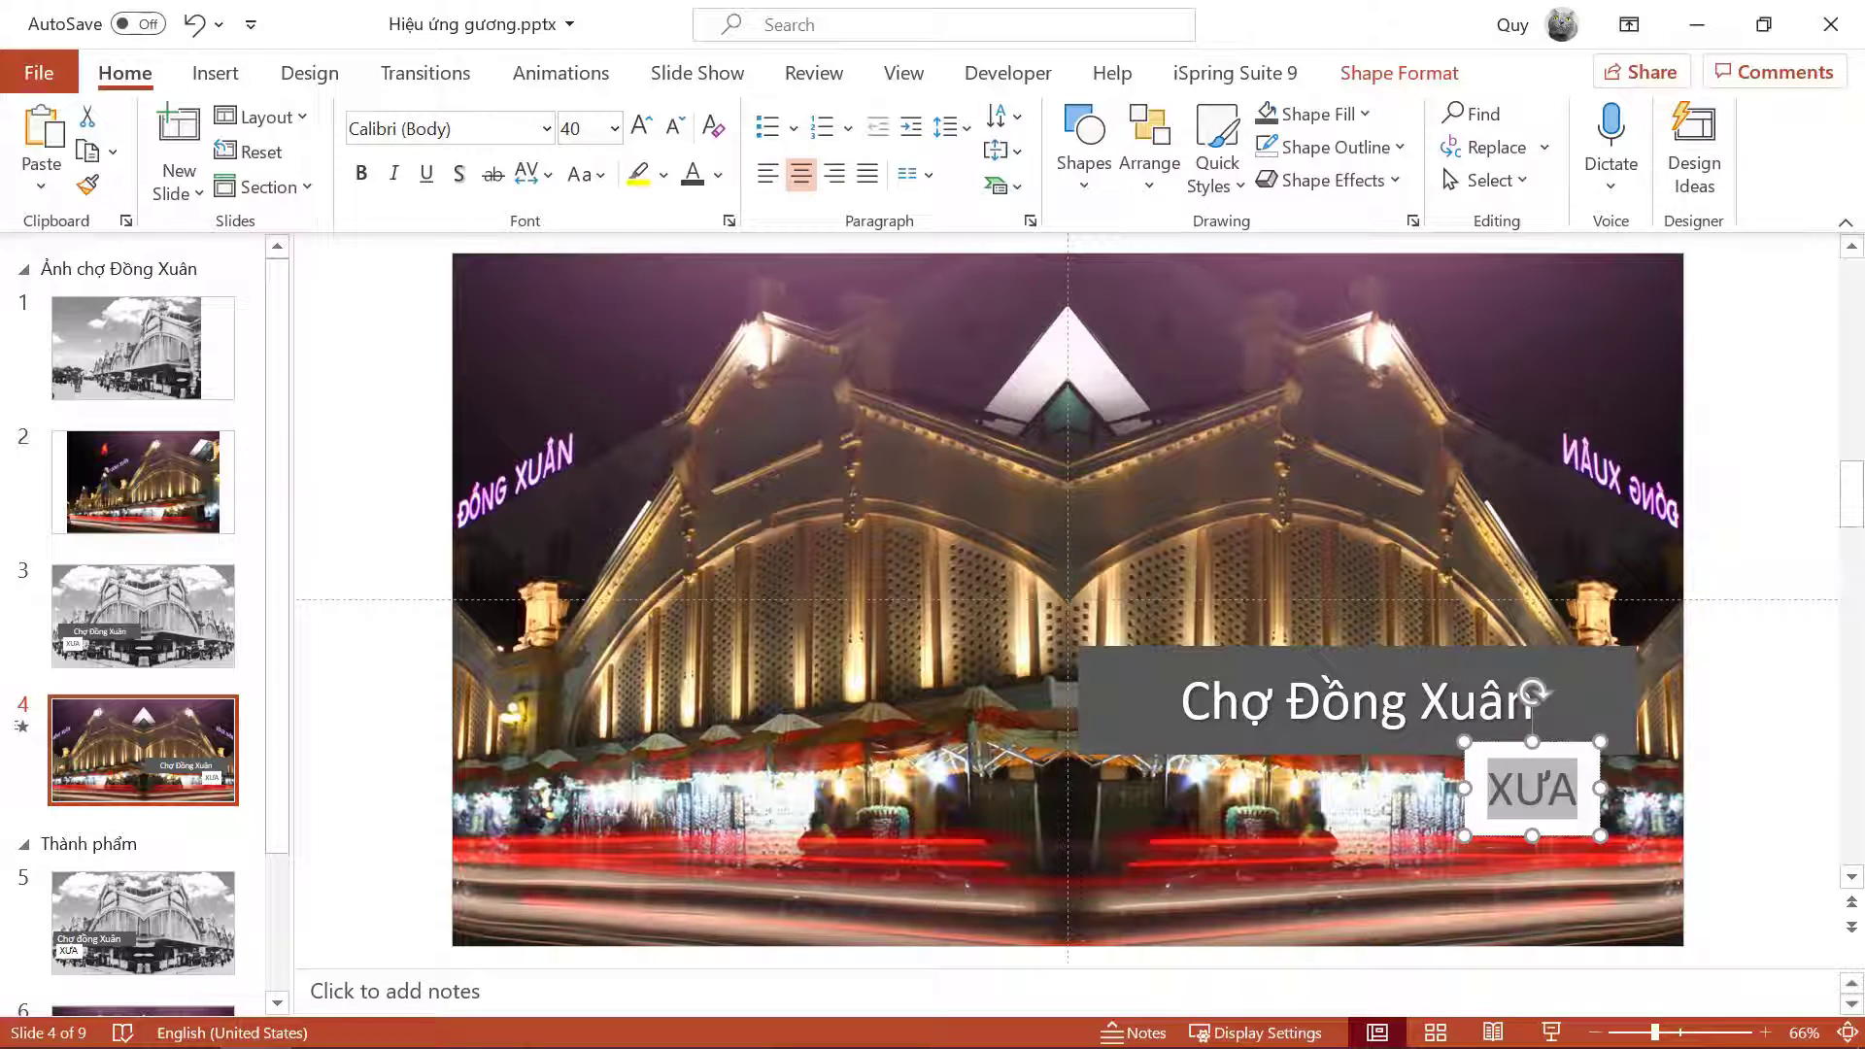
text(NAY)
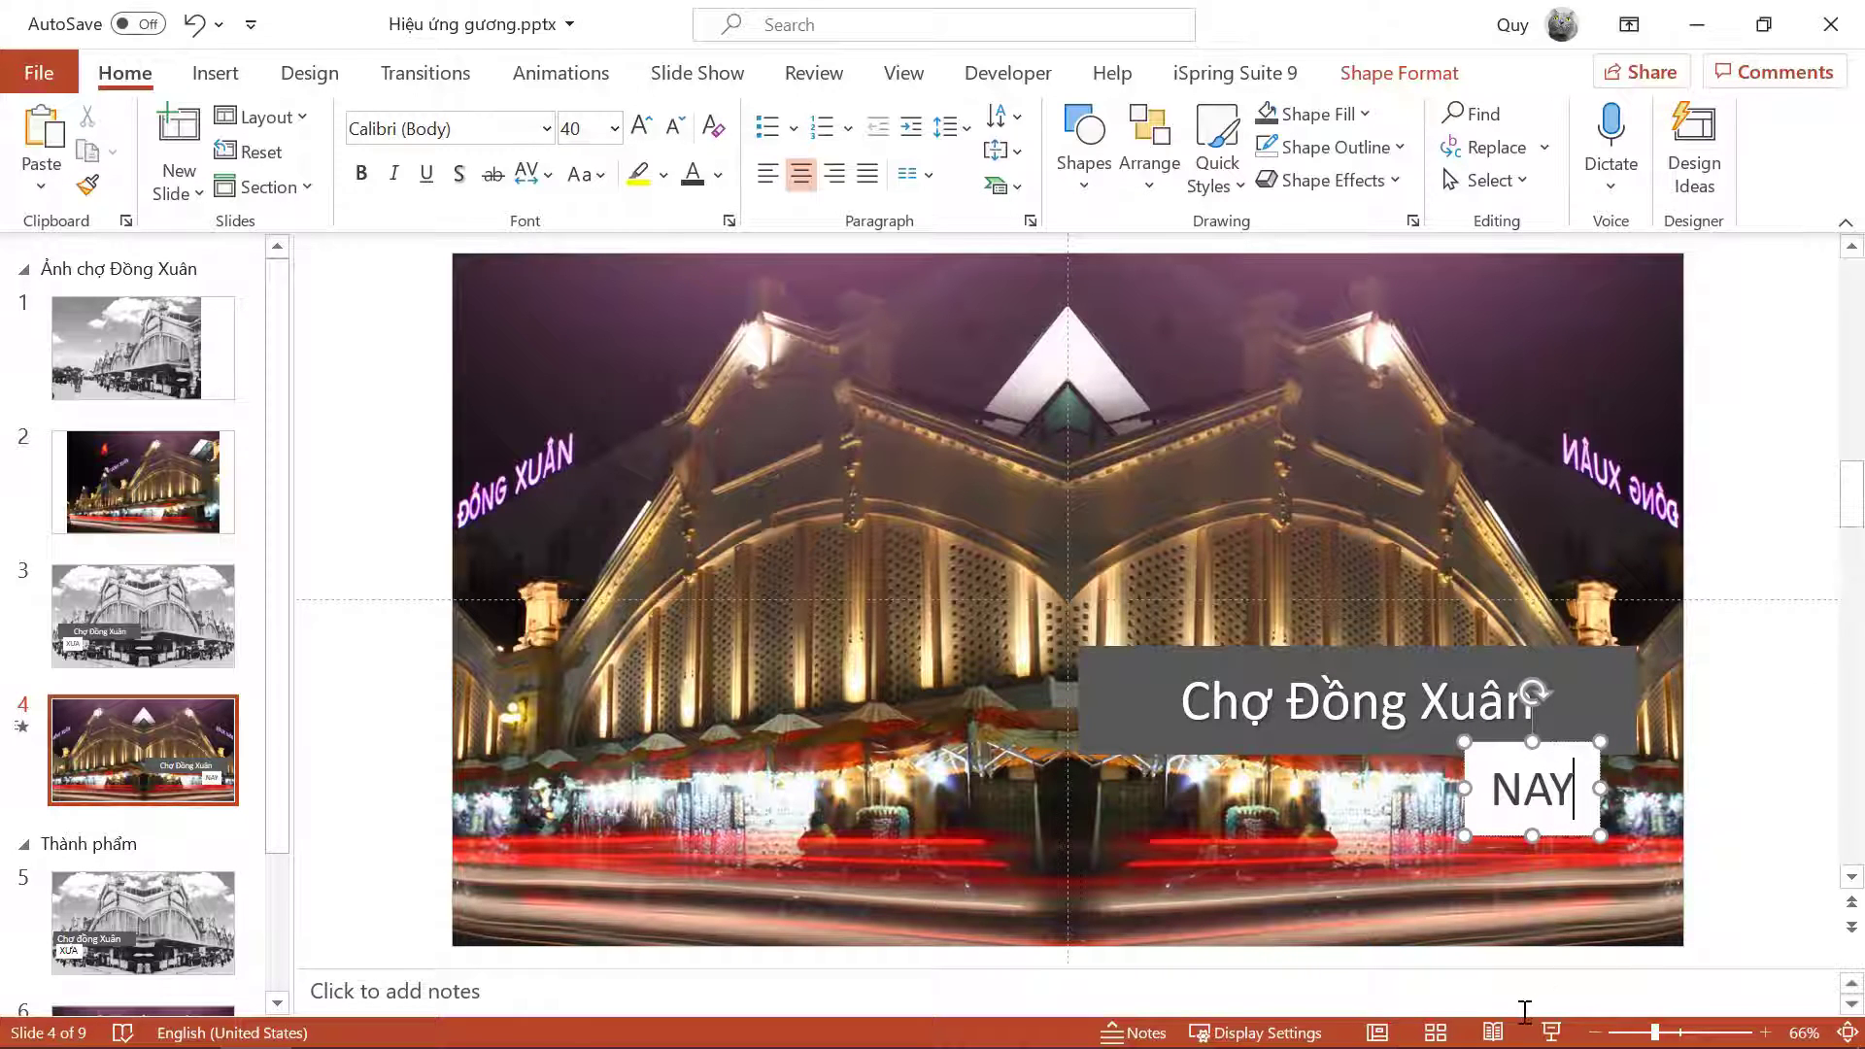
Step: Fill slide 4's Chợ Đồng Xuân caption box with light blue
click(228, 622)
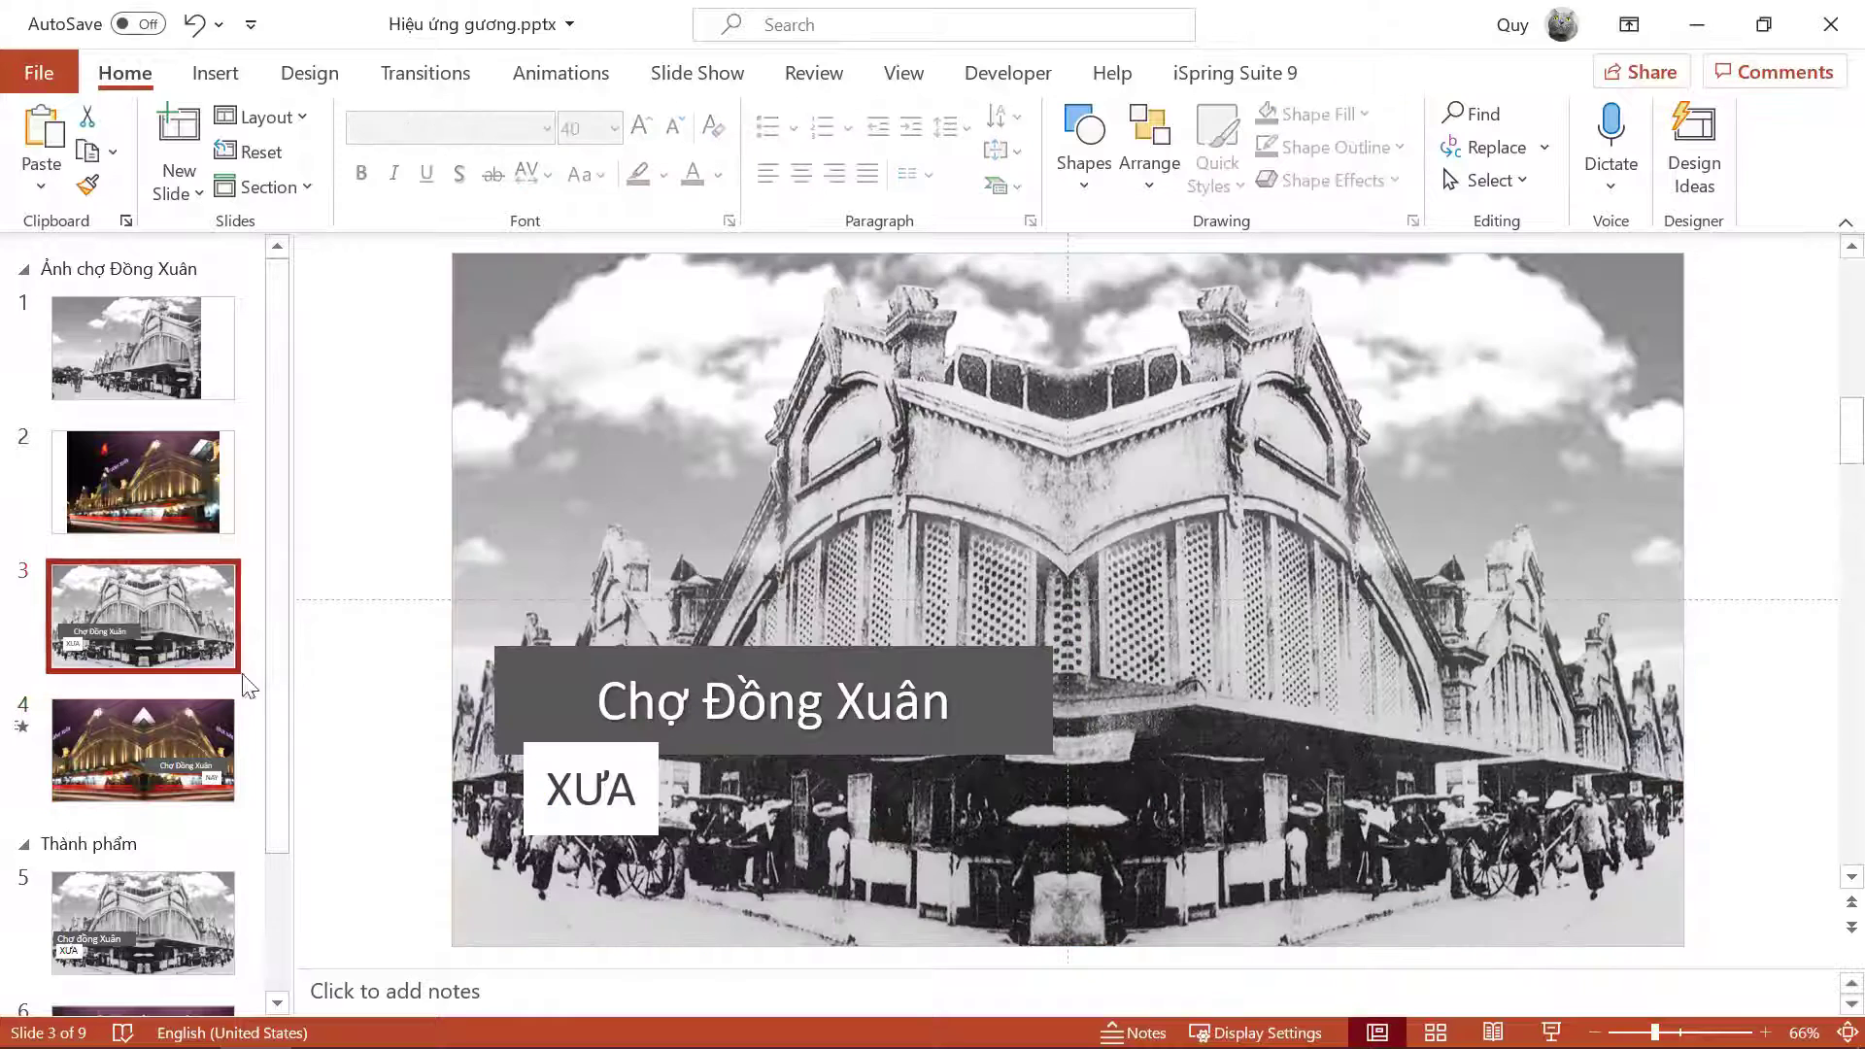
click(194, 758)
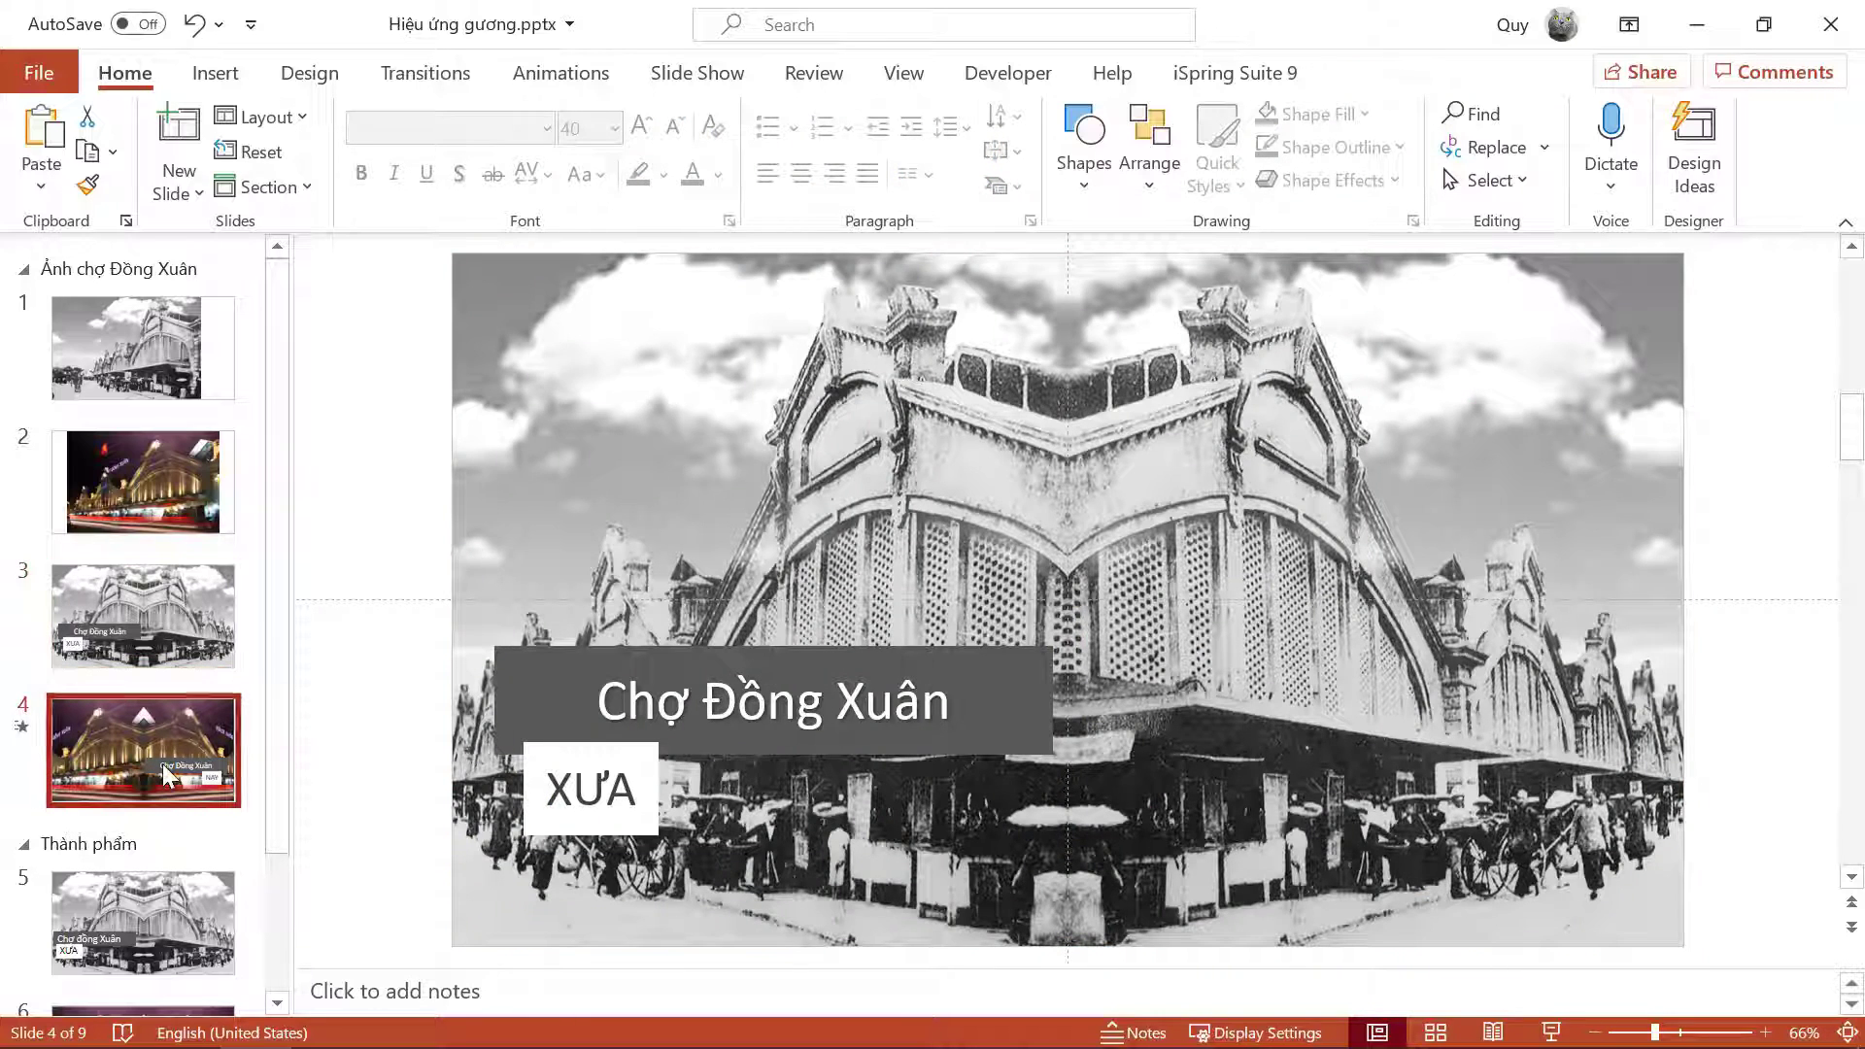
click(1598, 680)
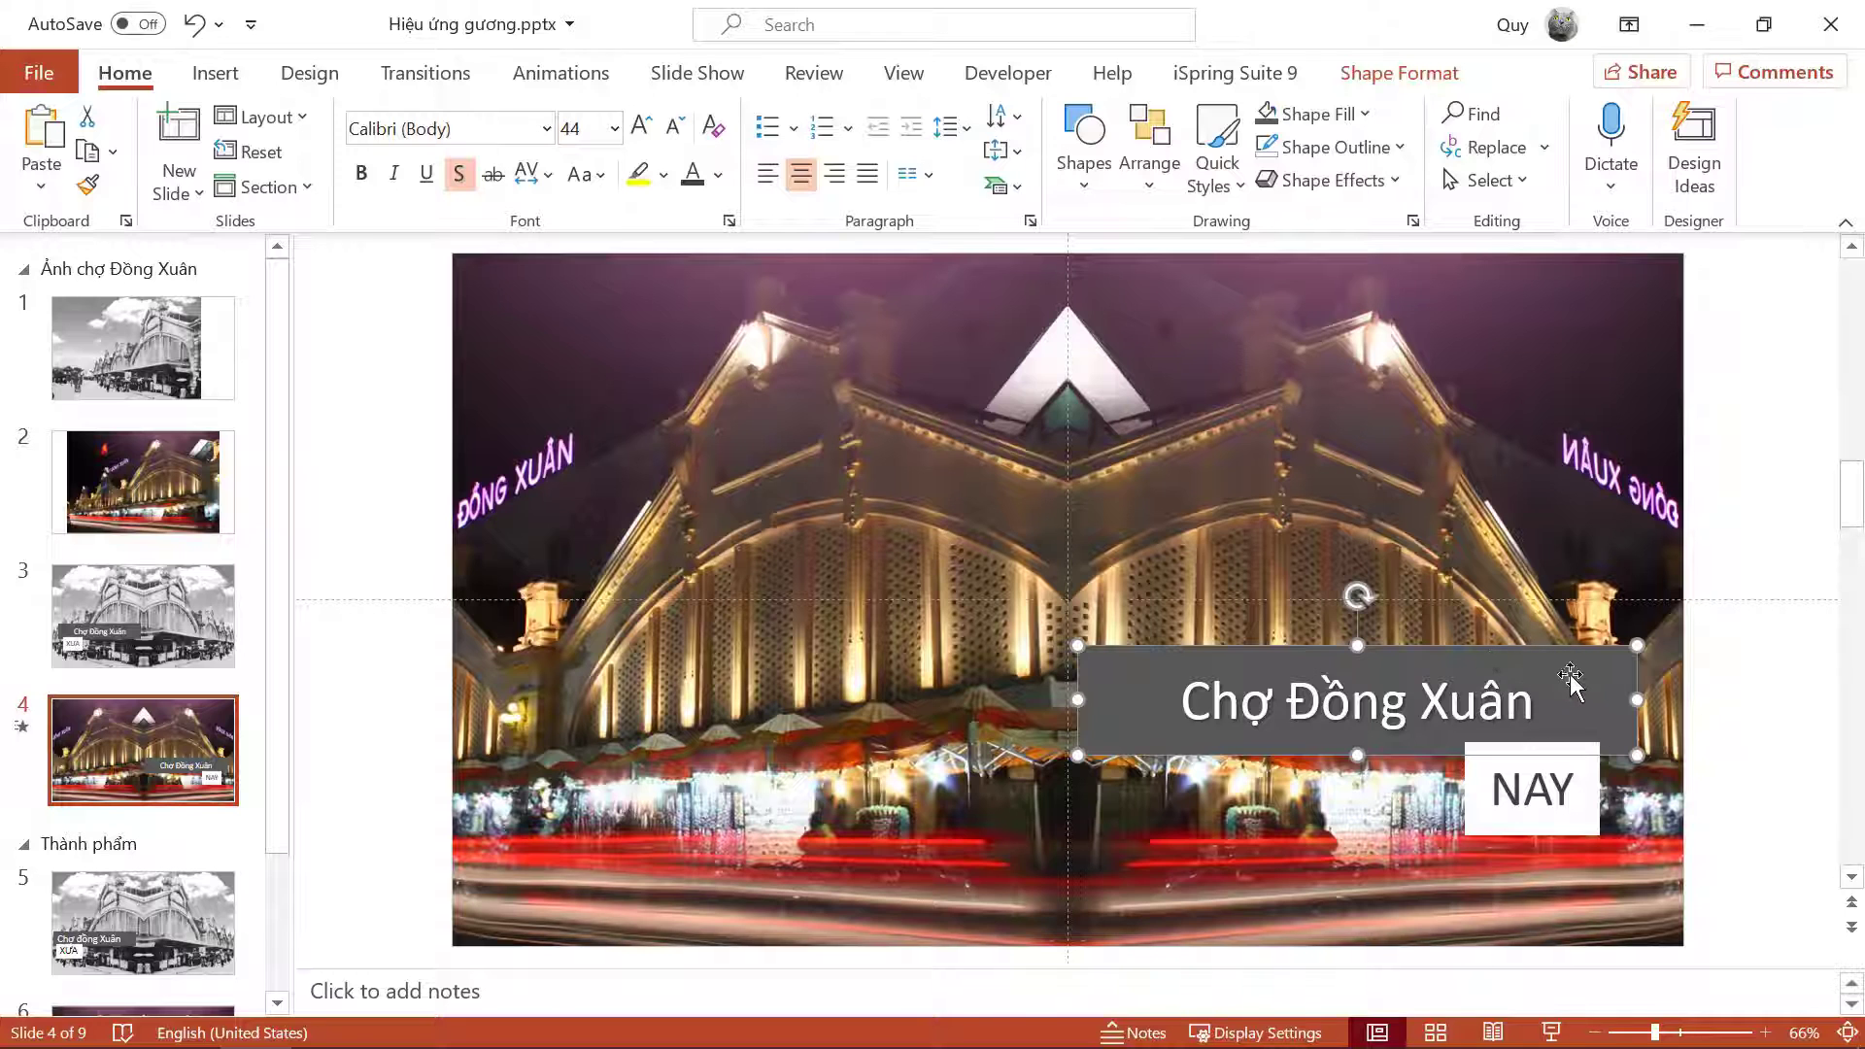
click(1390, 73)
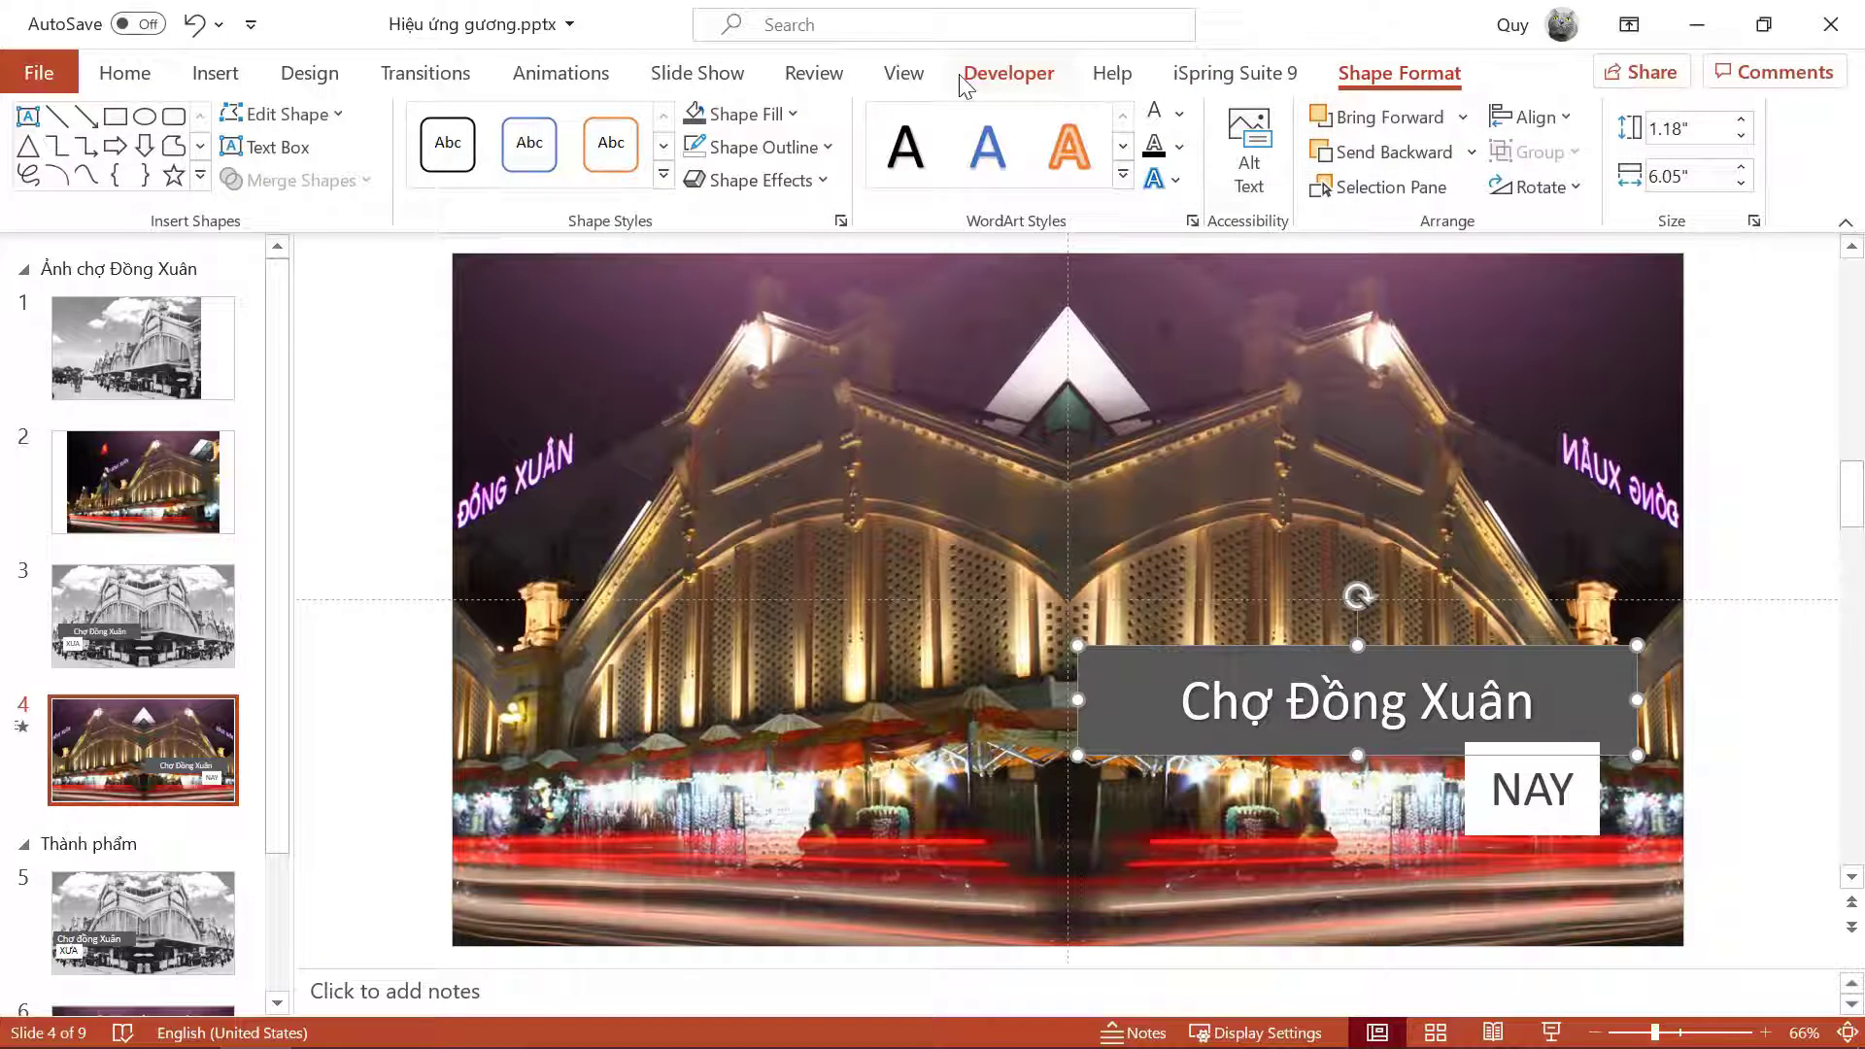
click(778, 117)
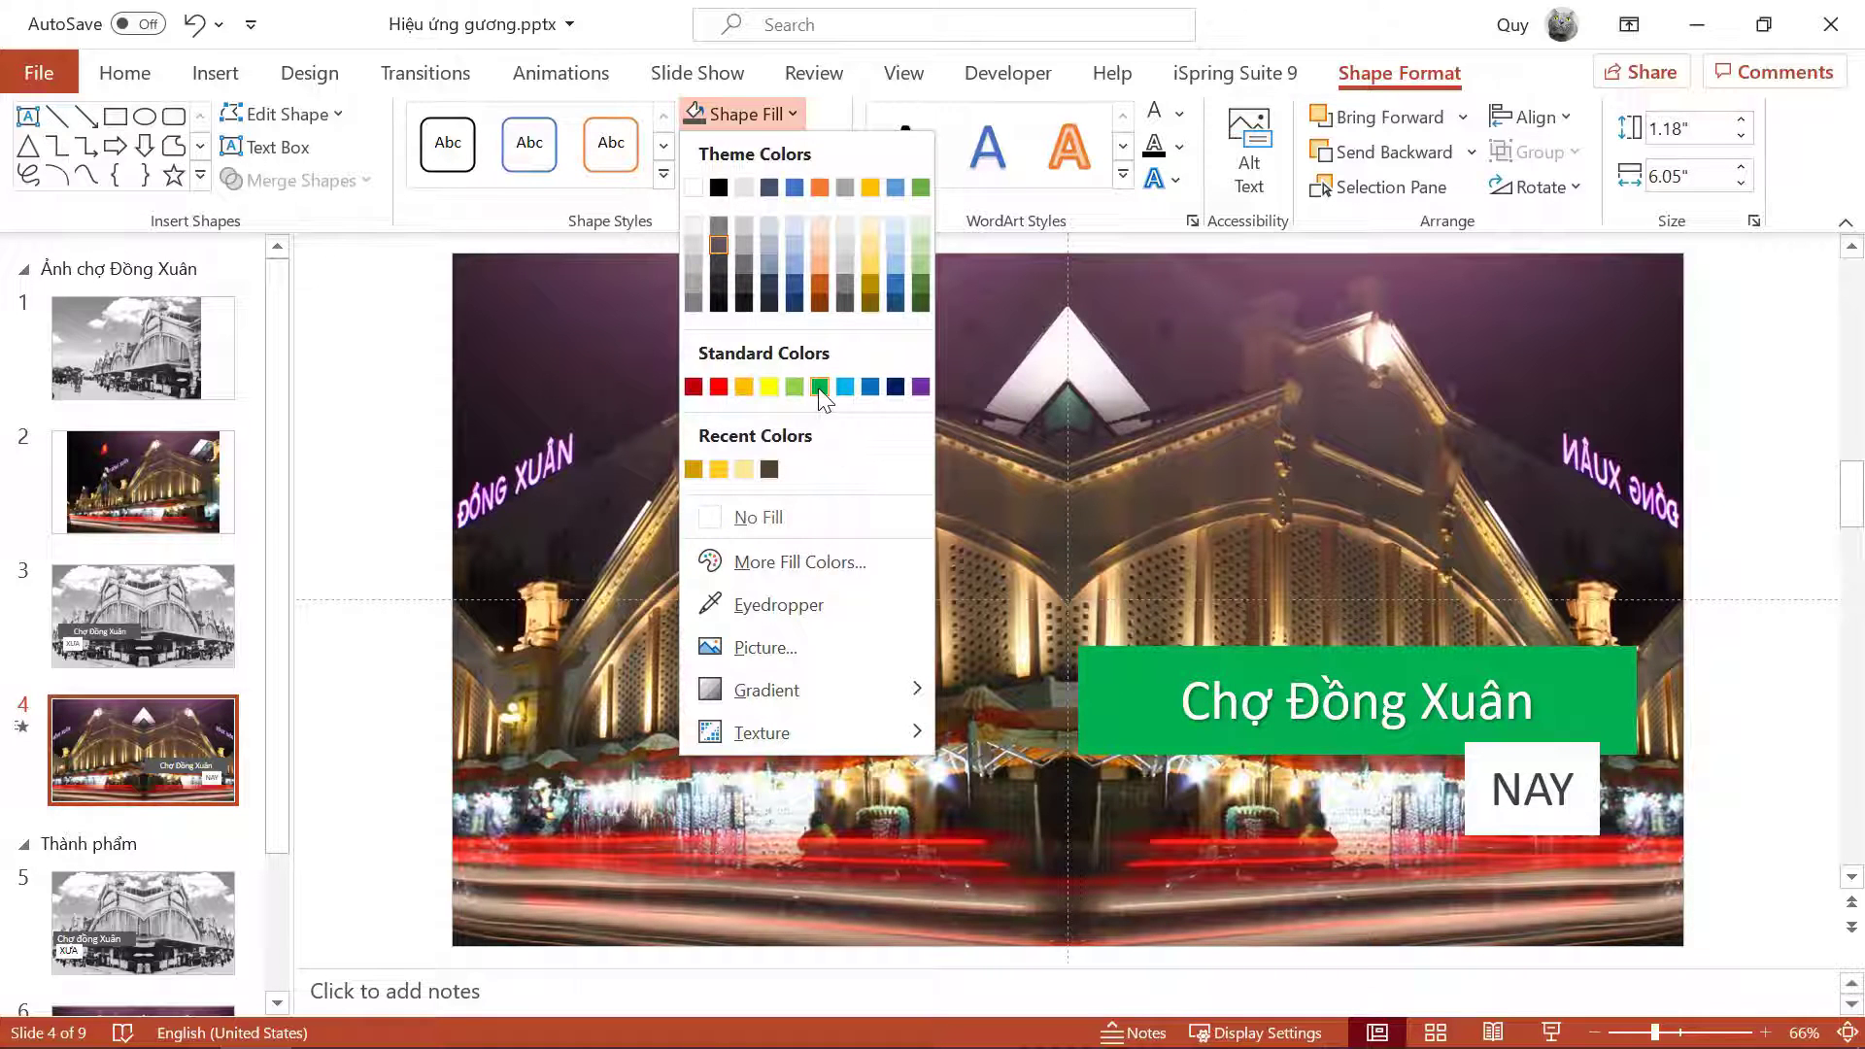
click(845, 387)
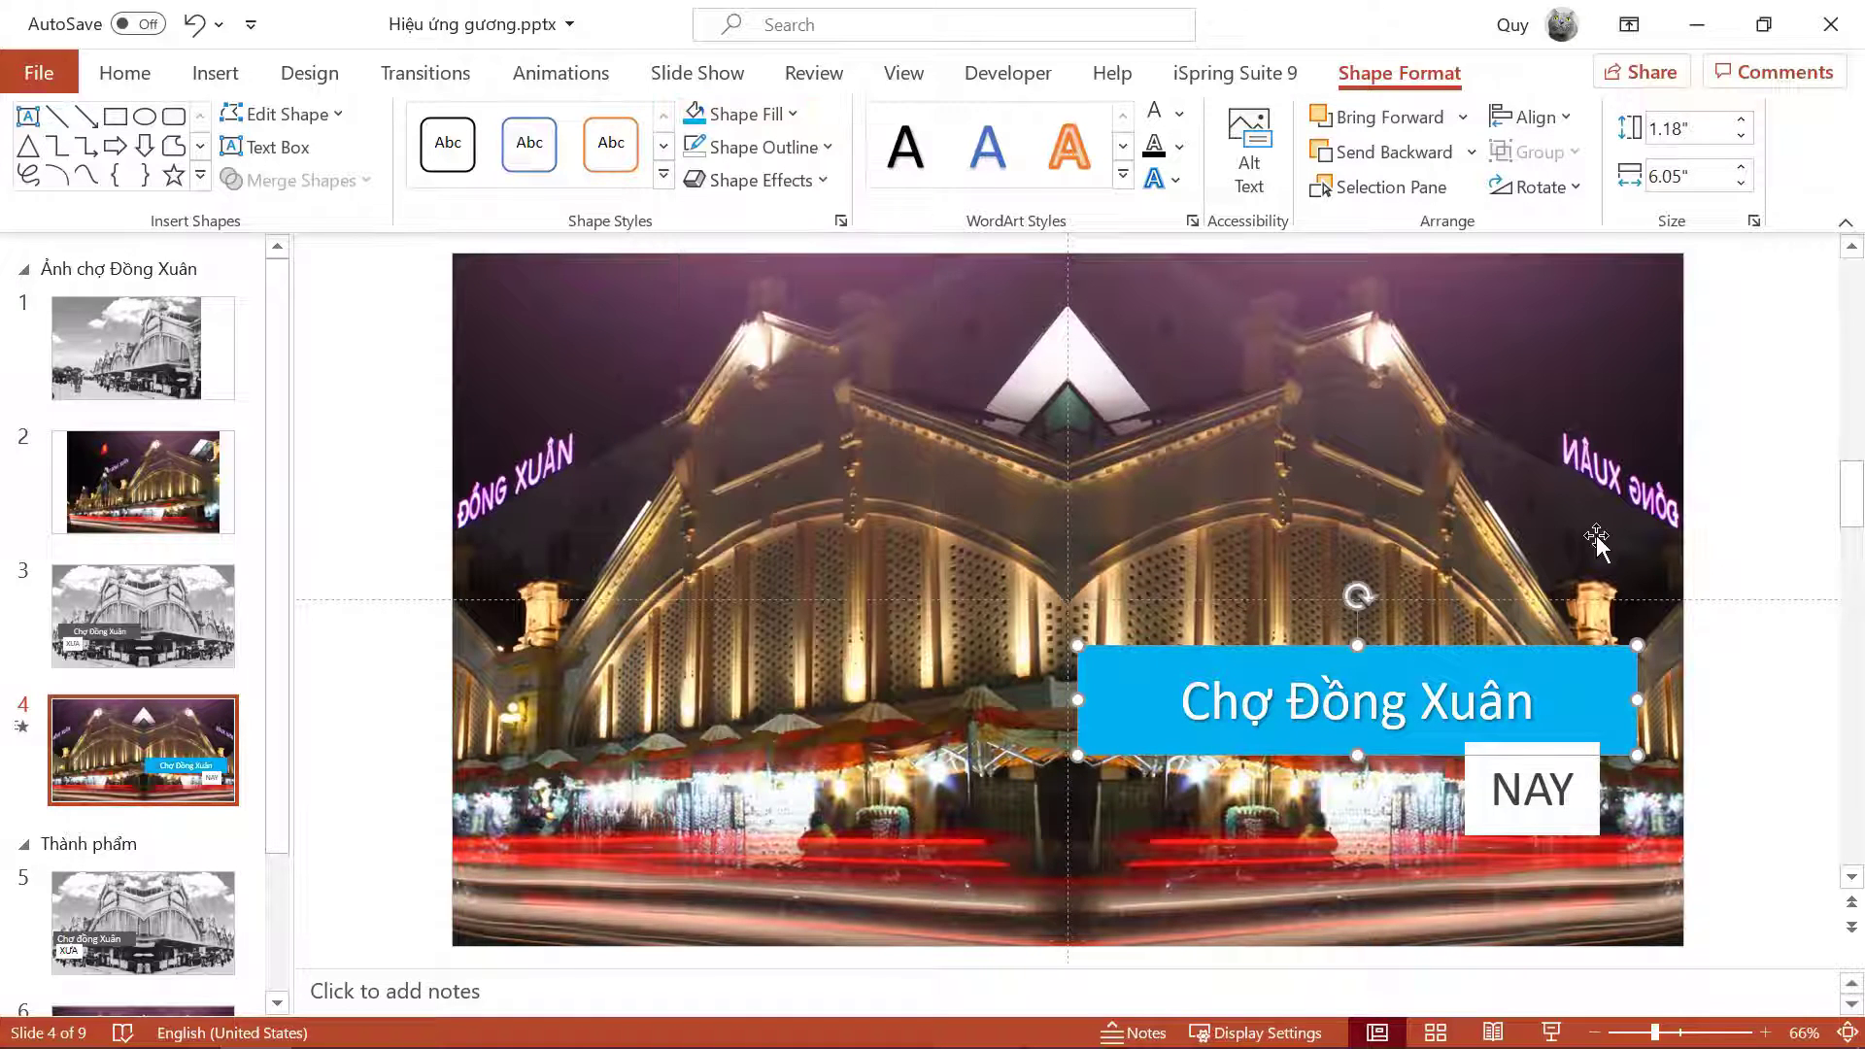
click(1712, 562)
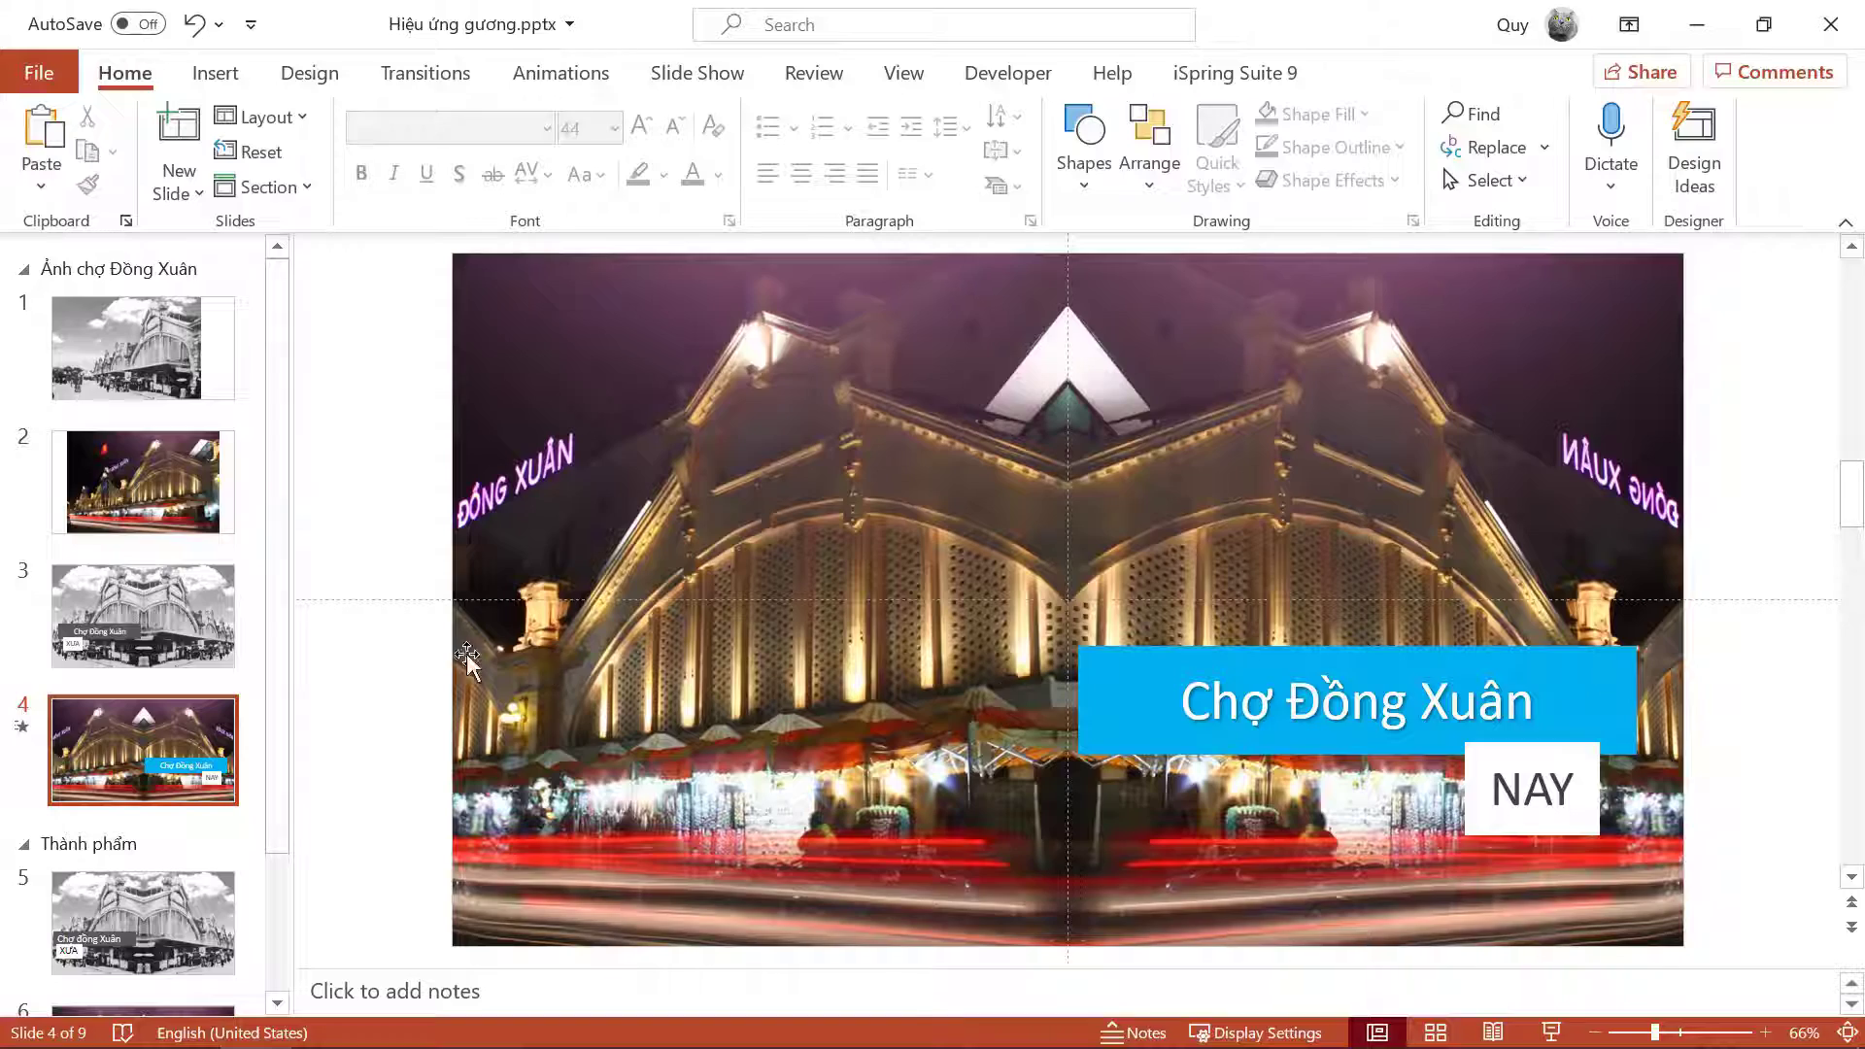
Step: Switch between the XƯA and NAY slides to compare them, ending on slide 3
click(159, 638)
click(164, 721)
key(Up)
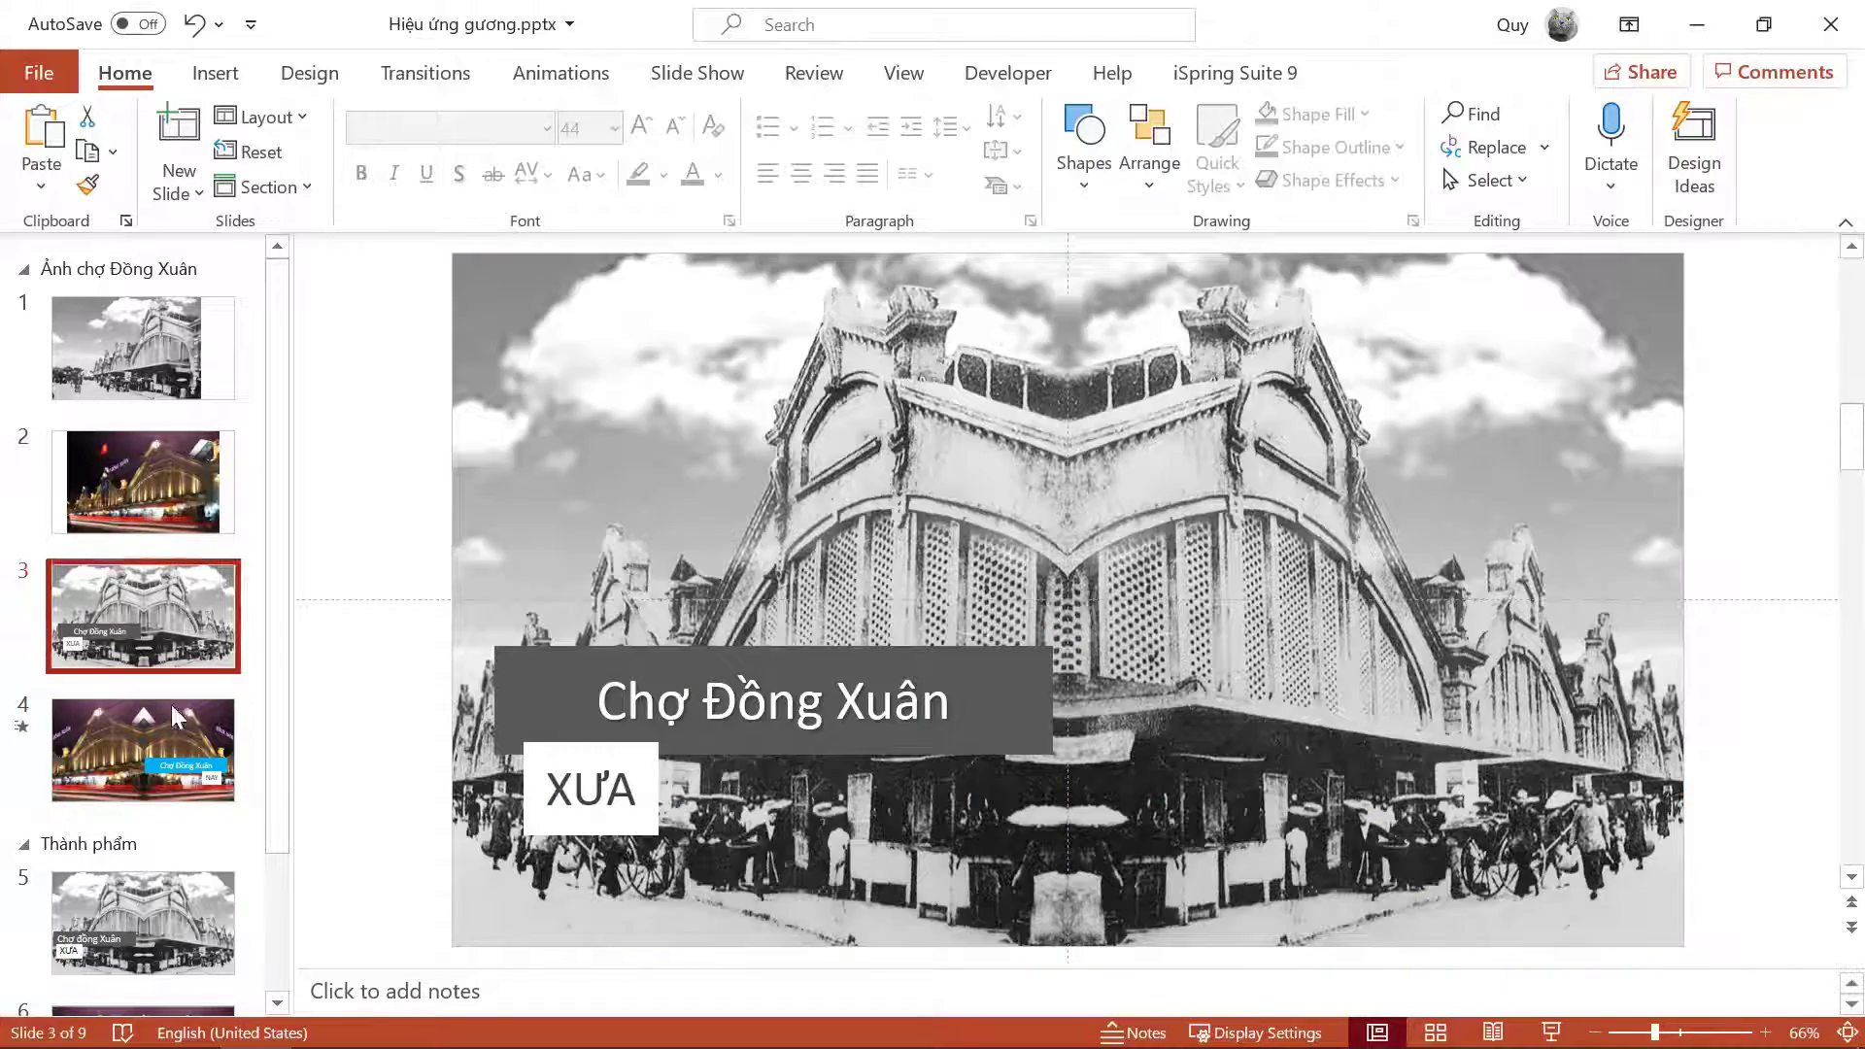
click(171, 717)
key(Up)
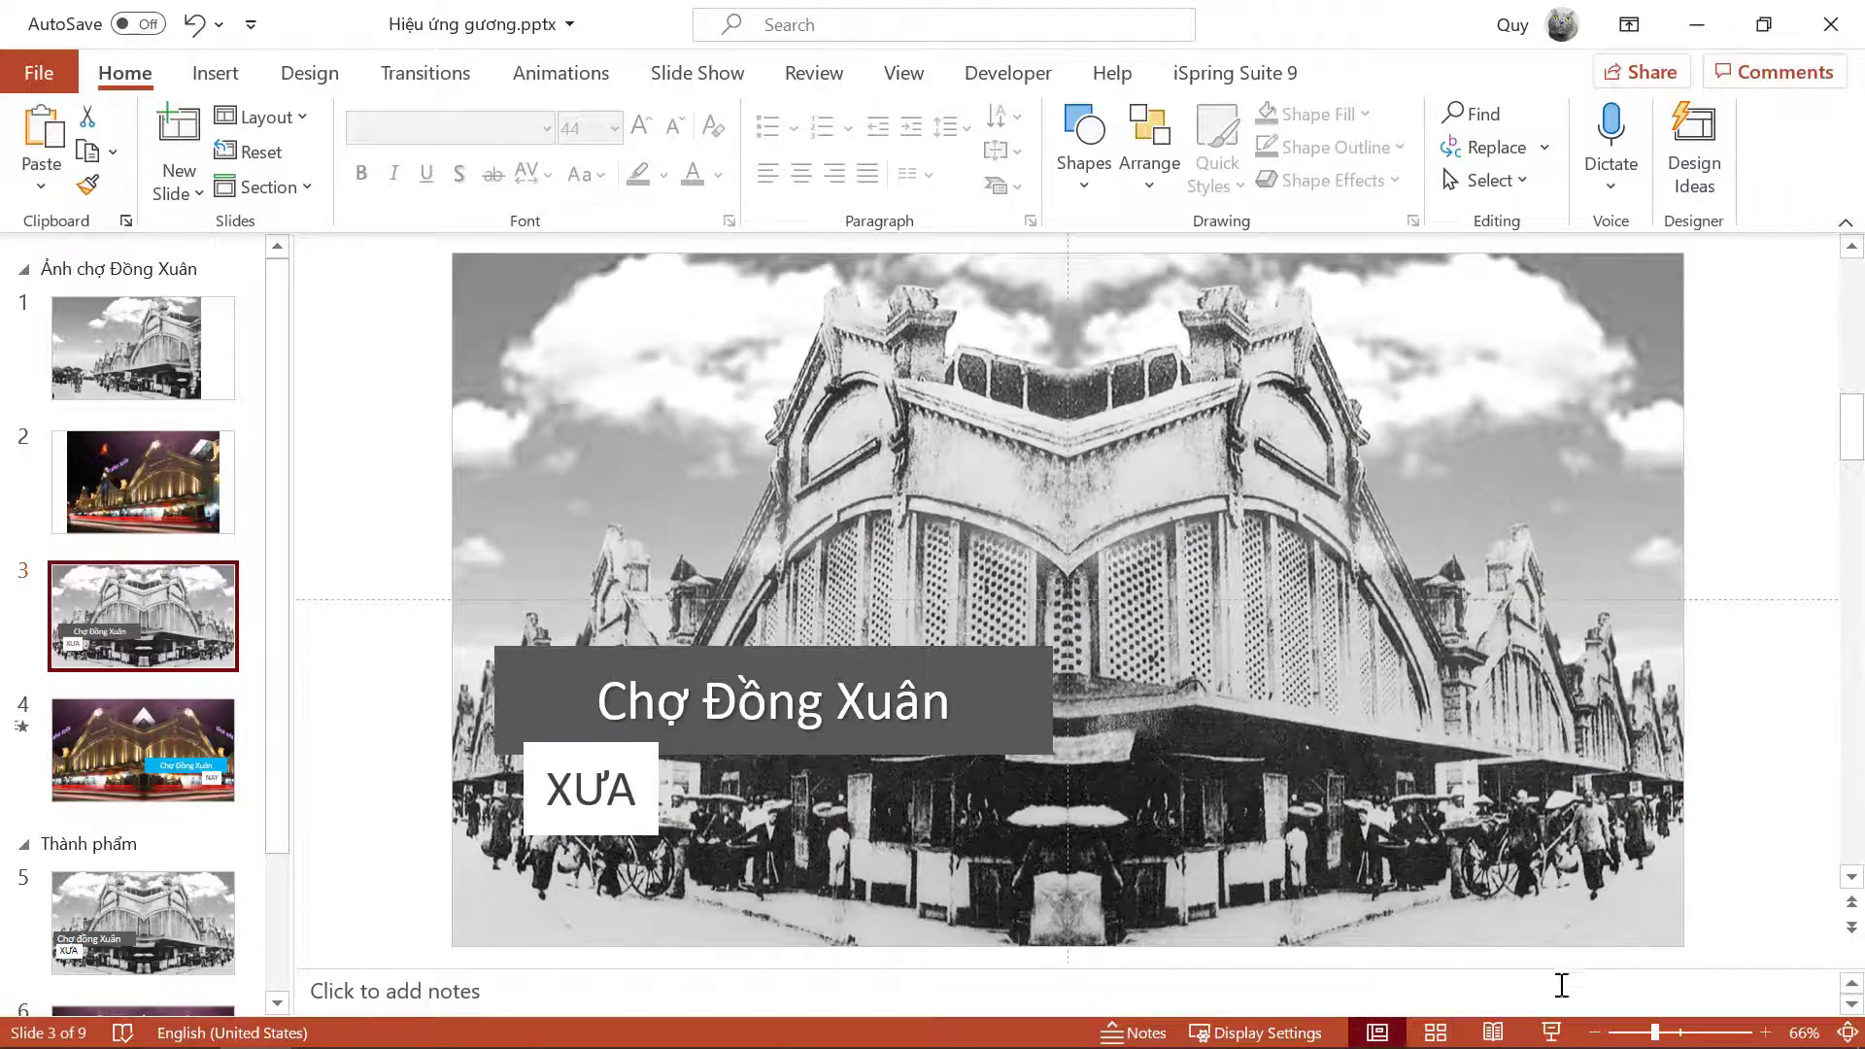
Step: Preview the Morph between the NAY and XƯA market slides in a slide show, then exit
click(1551, 1033)
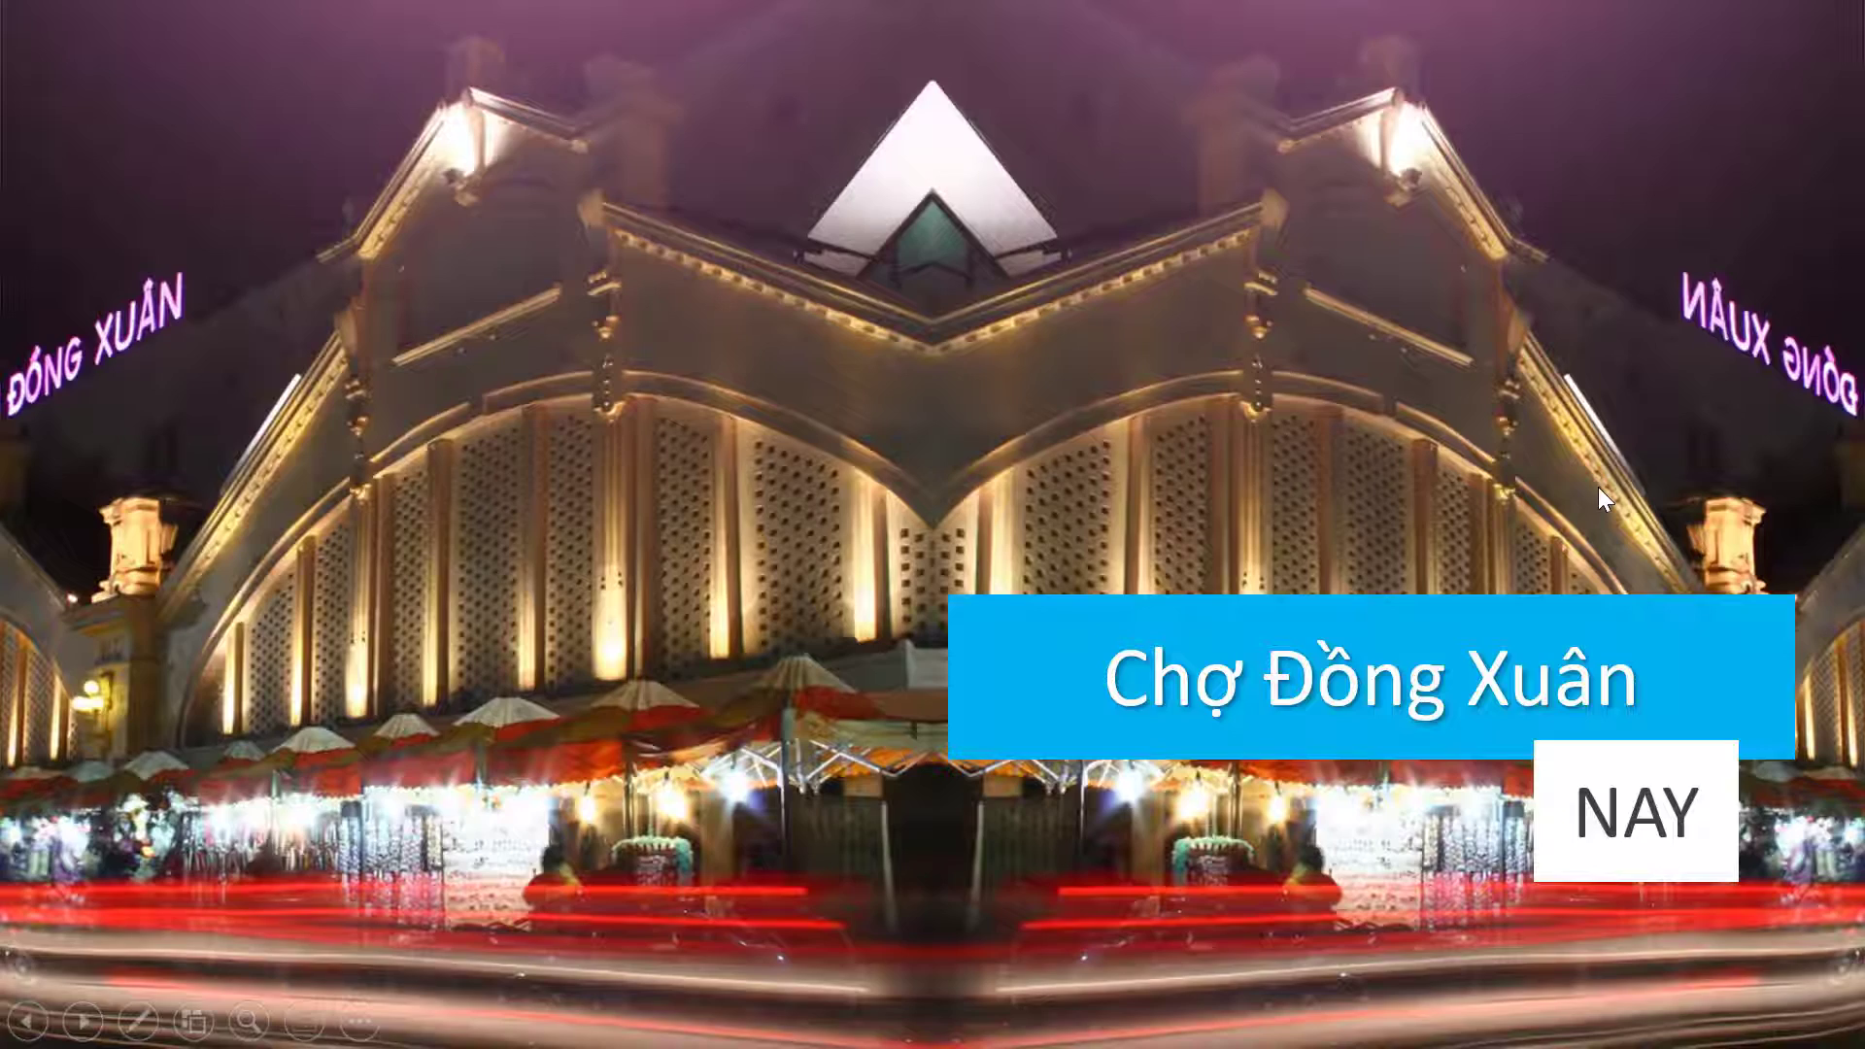
click(12, 1030)
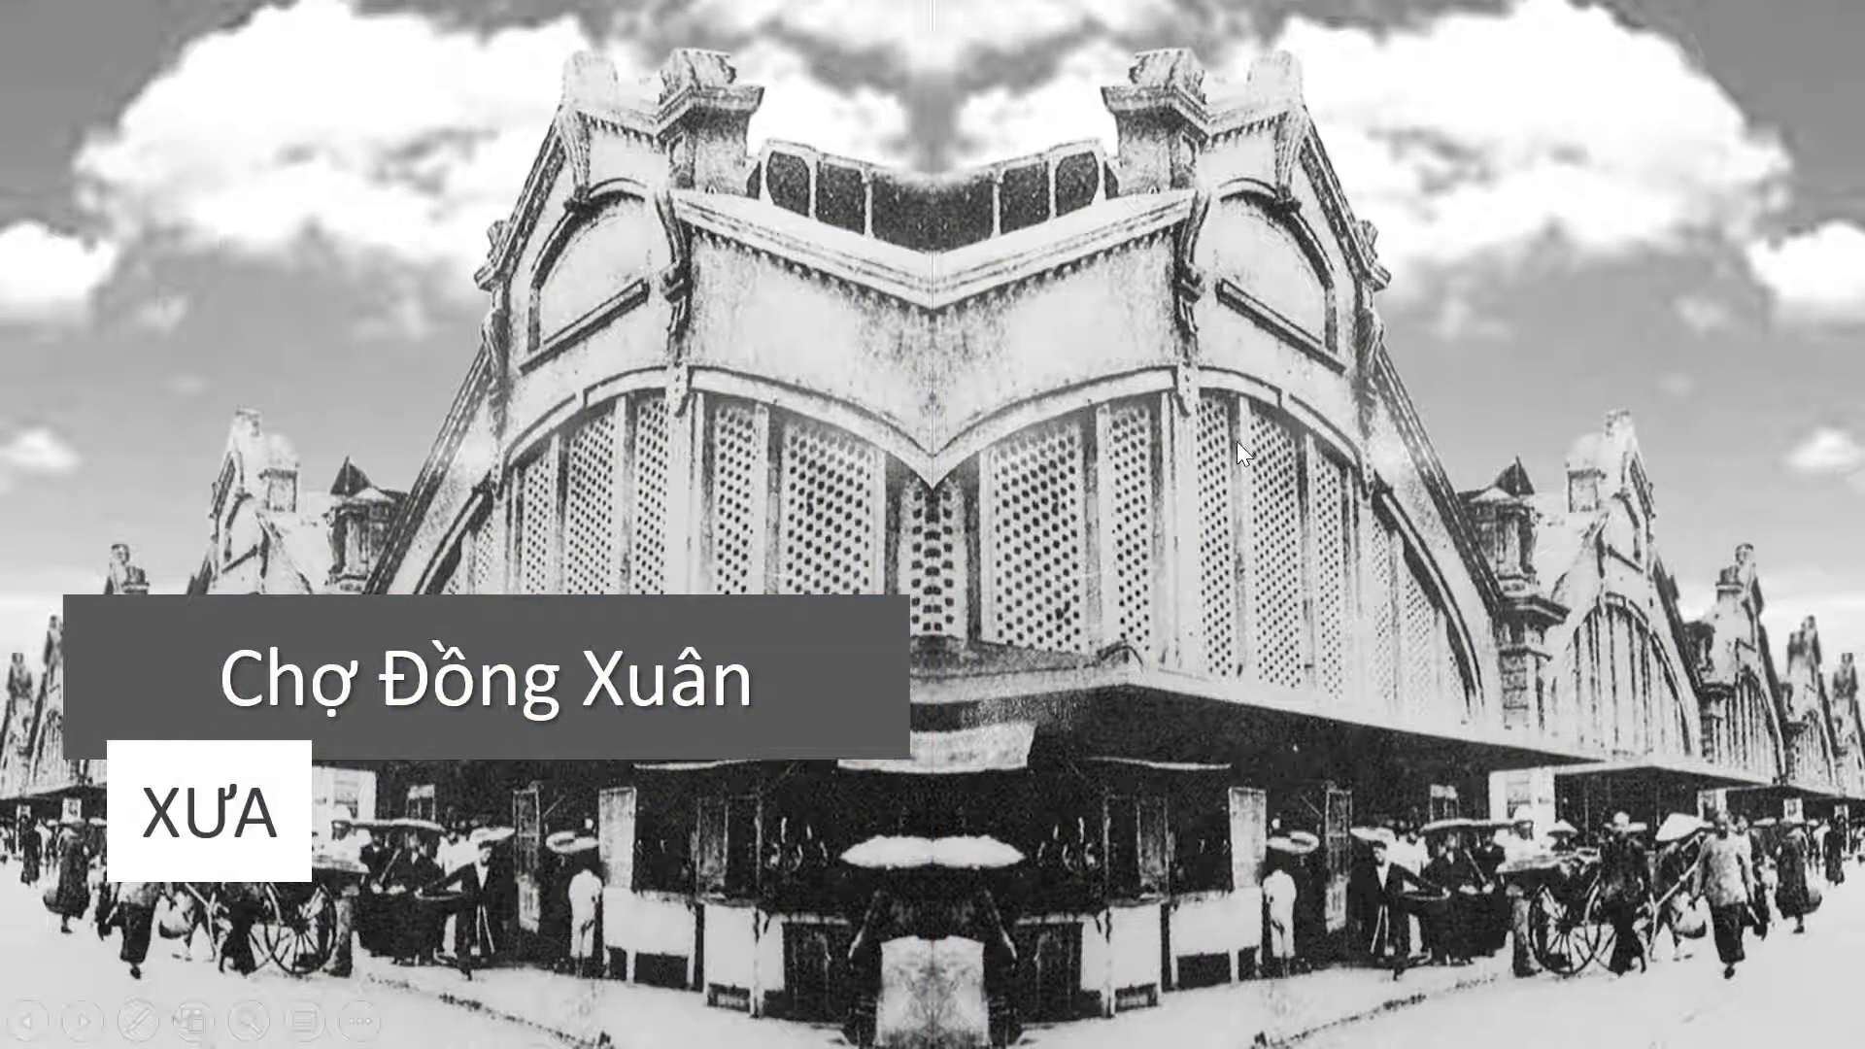
click(1238, 441)
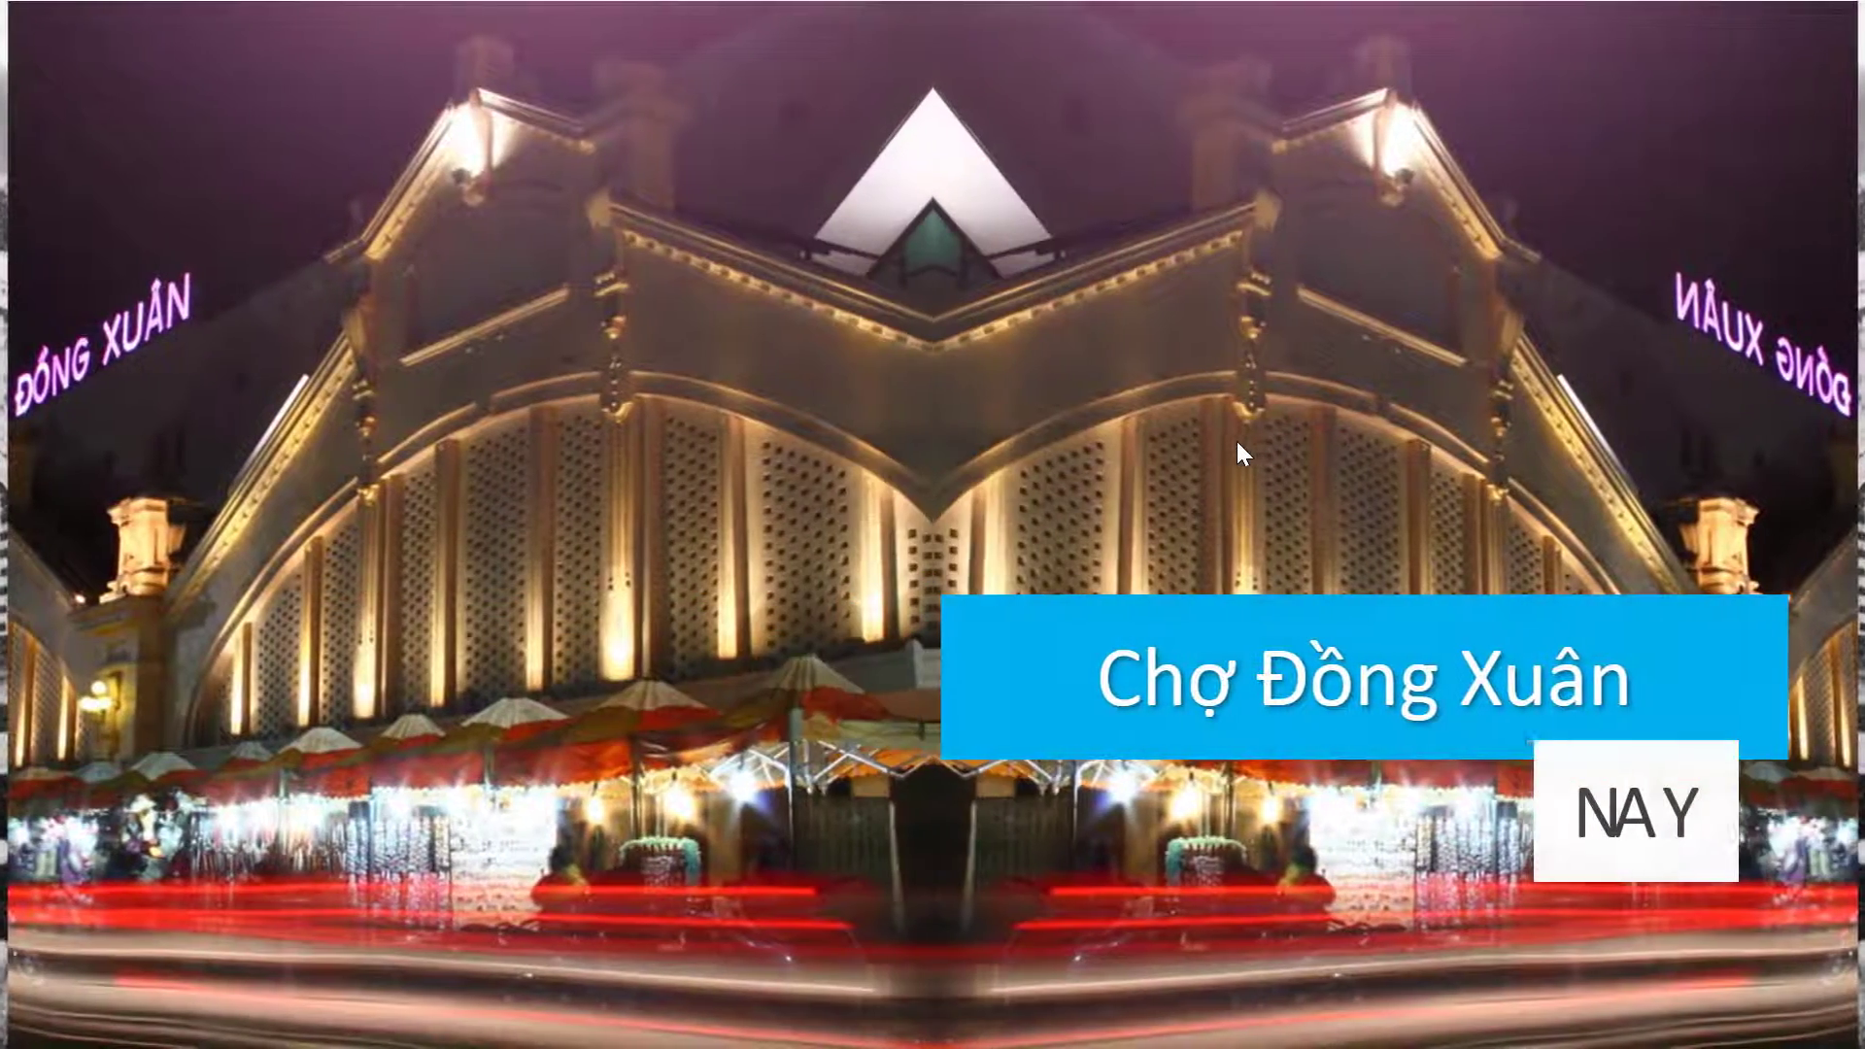
key(Escape)
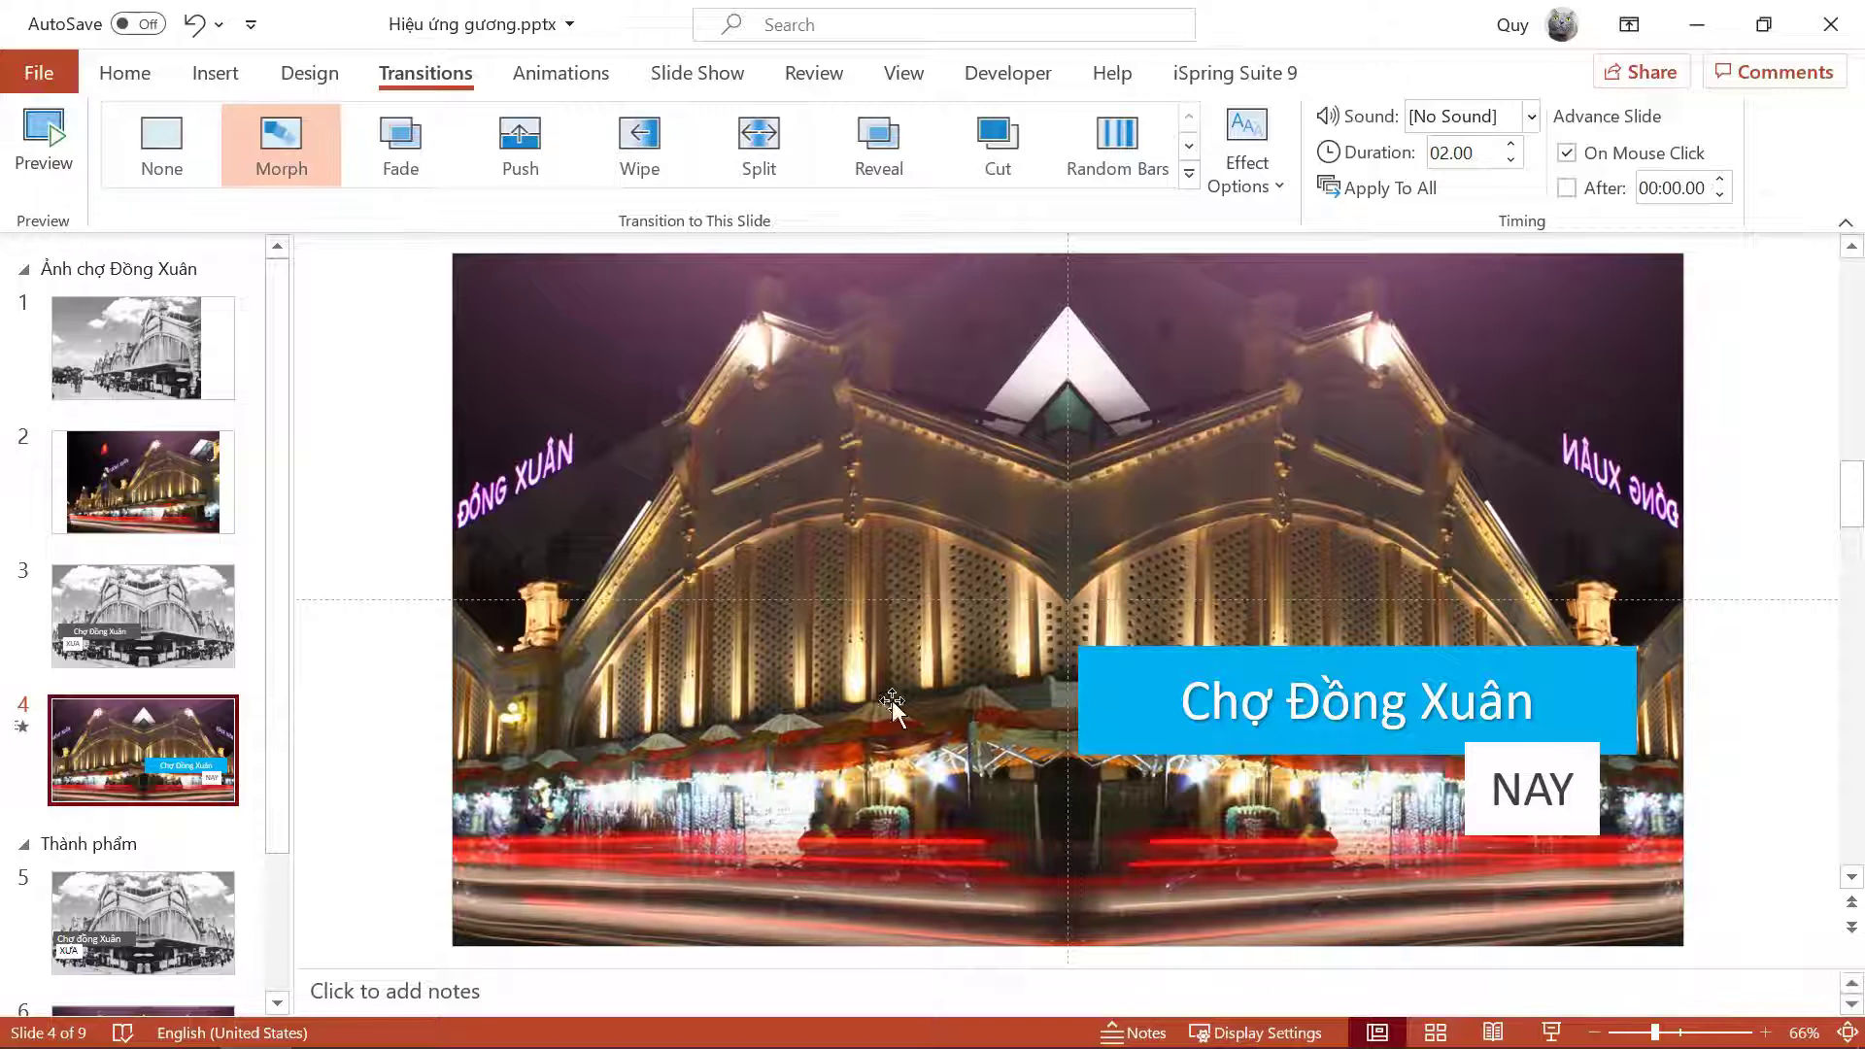
Step: Show the black-and-white XƯA slide, expand 'Ví dụ khác' and open the 'Ví dụ thứ 2' slide
click(154, 593)
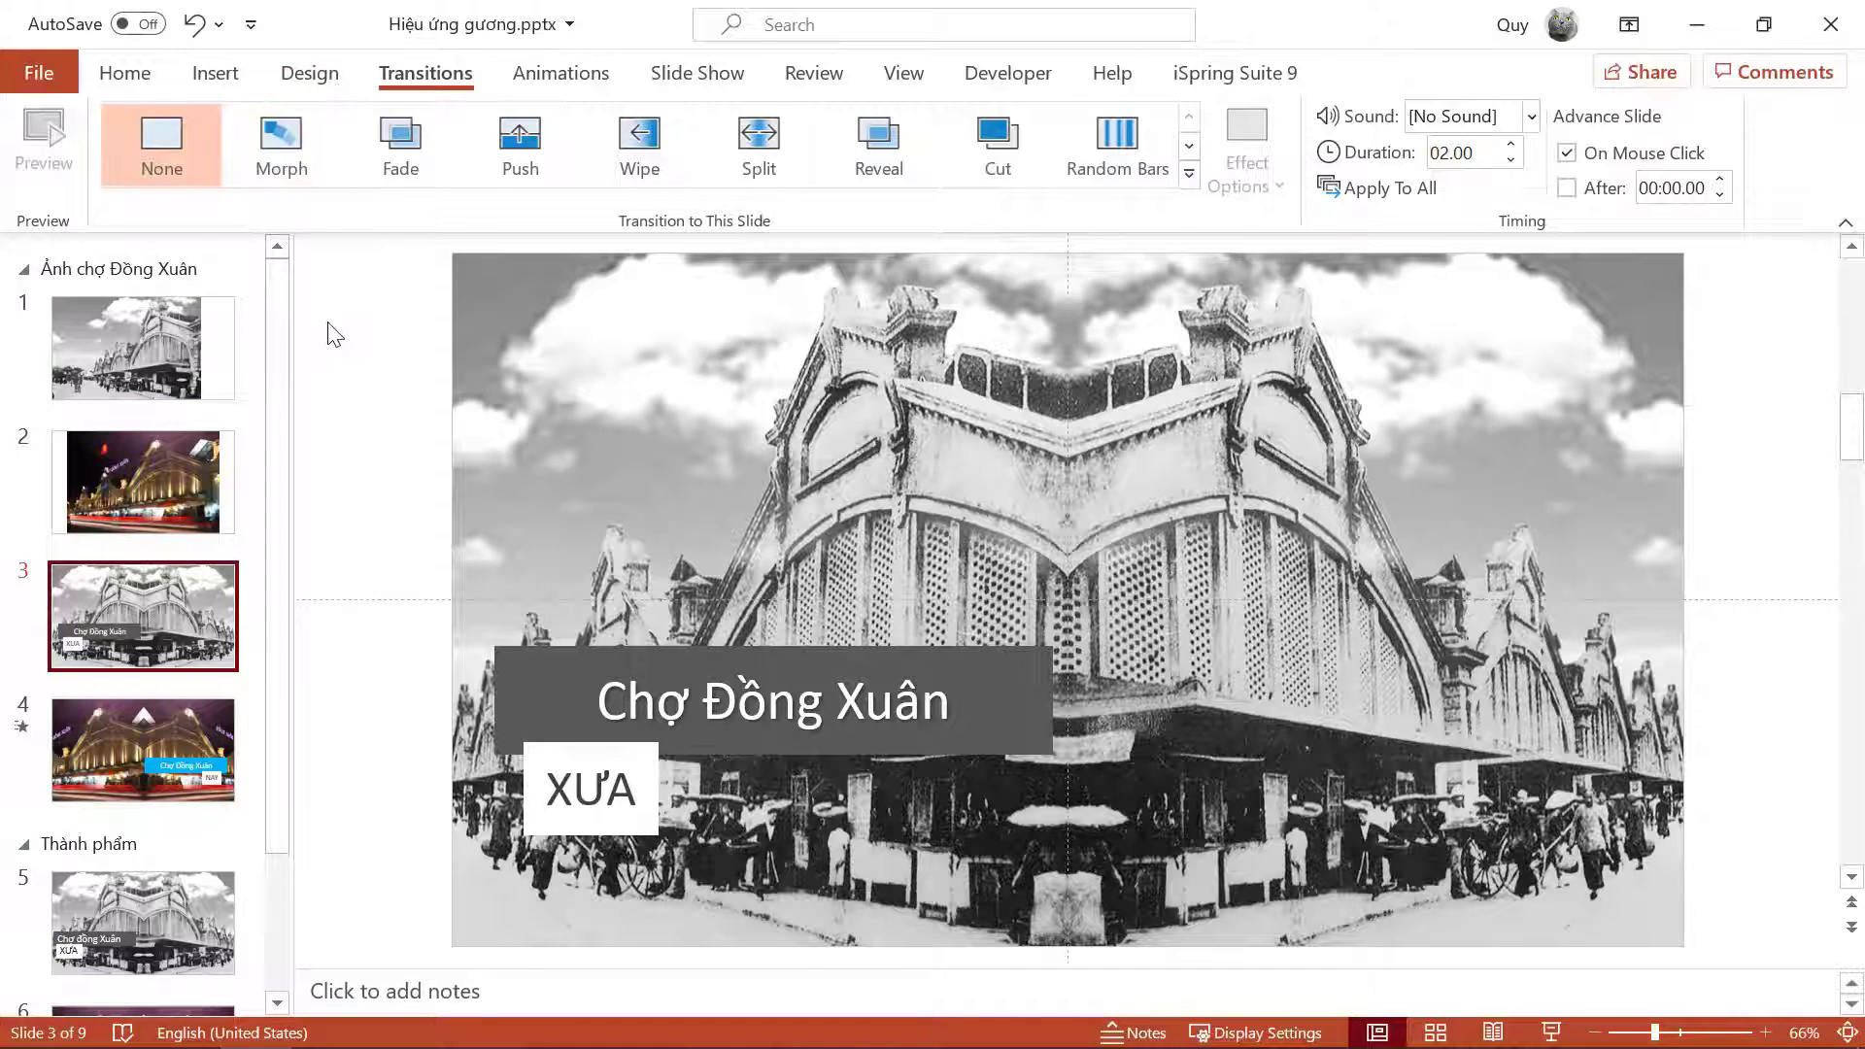
scroll(194, 631, down, 2)
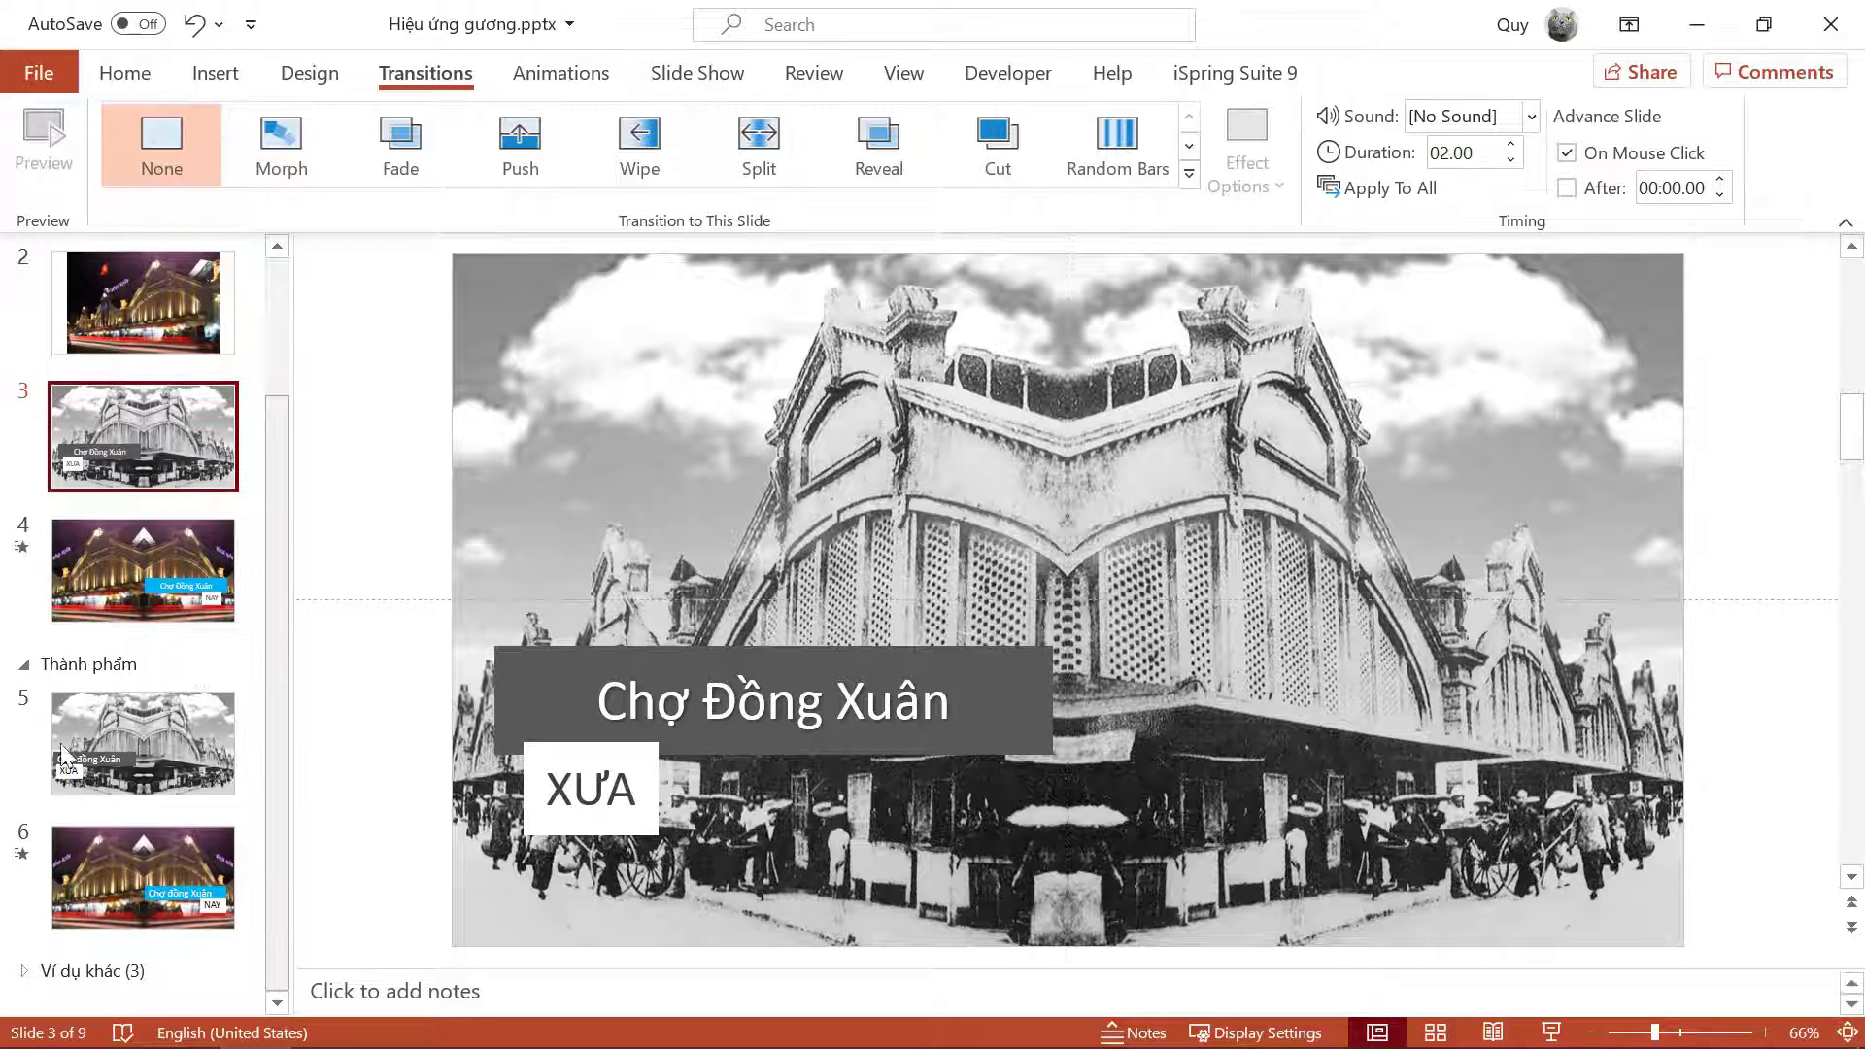
click(23, 970)
scroll(220, 705, down, 3)
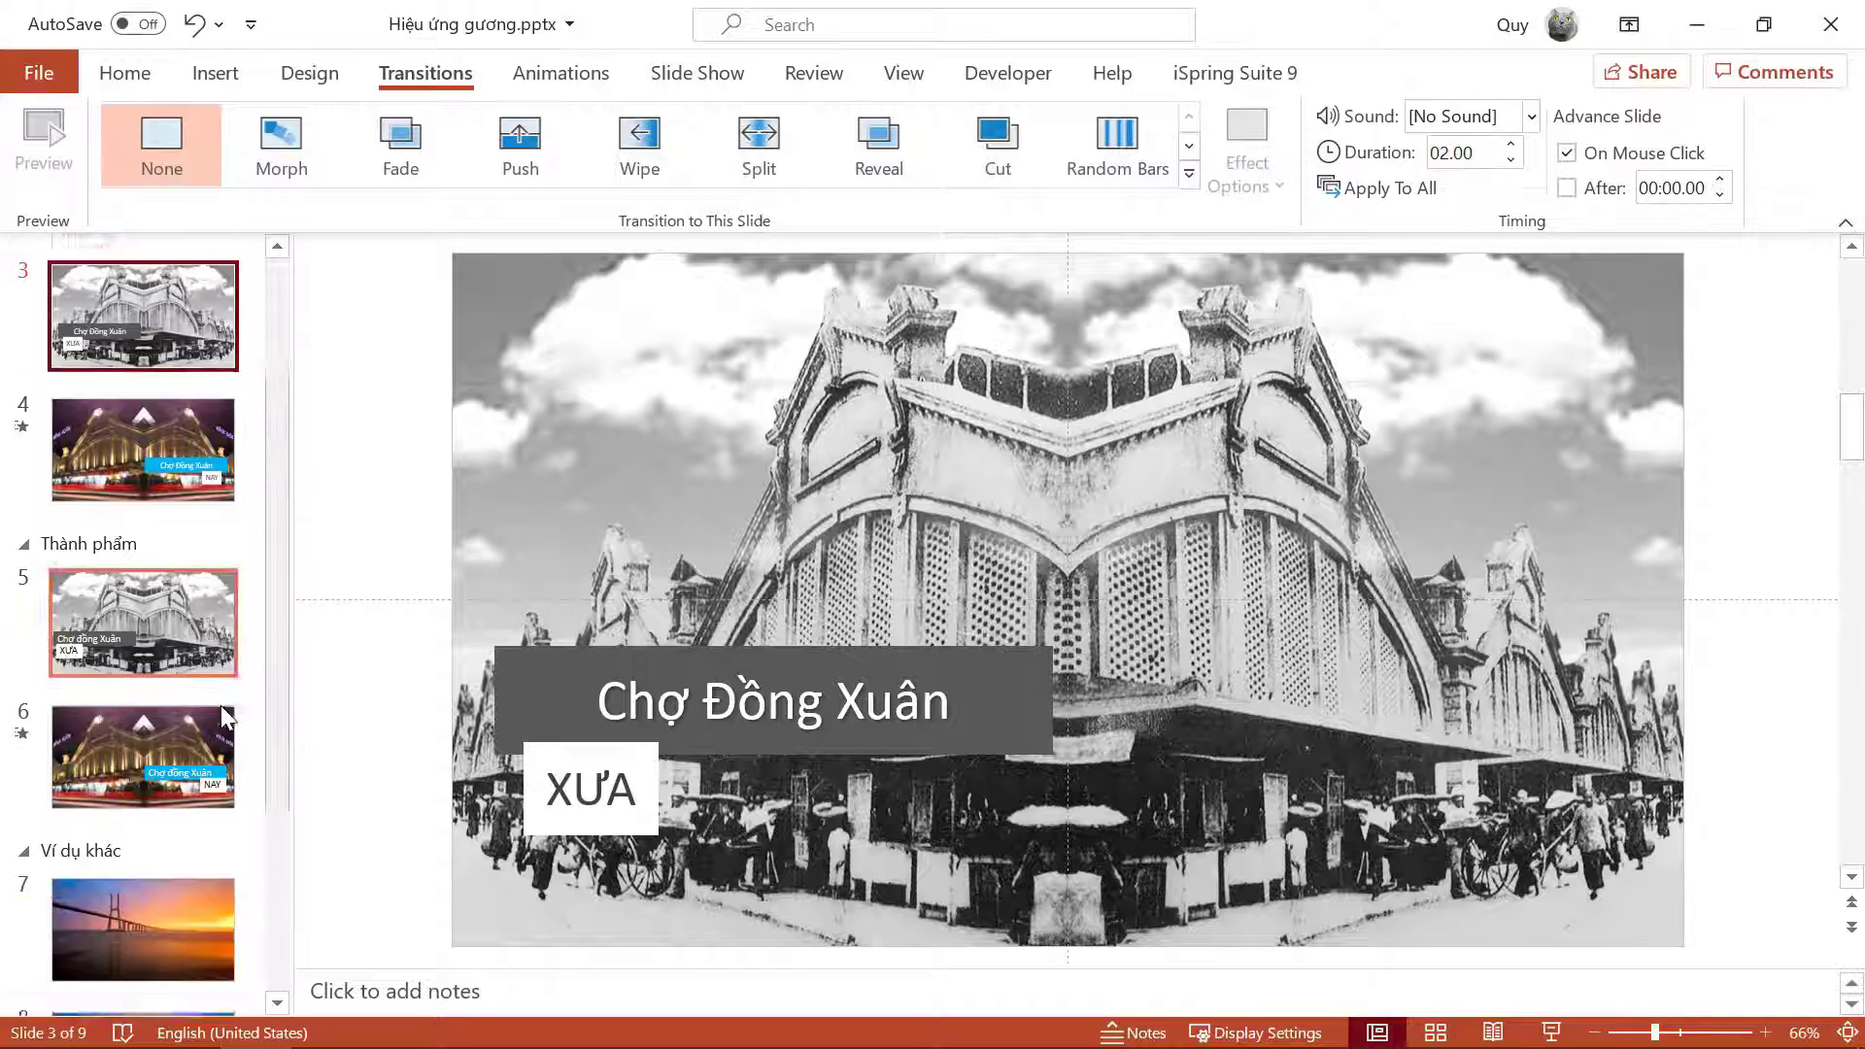
scroll(178, 616, down, 1)
click(138, 799)
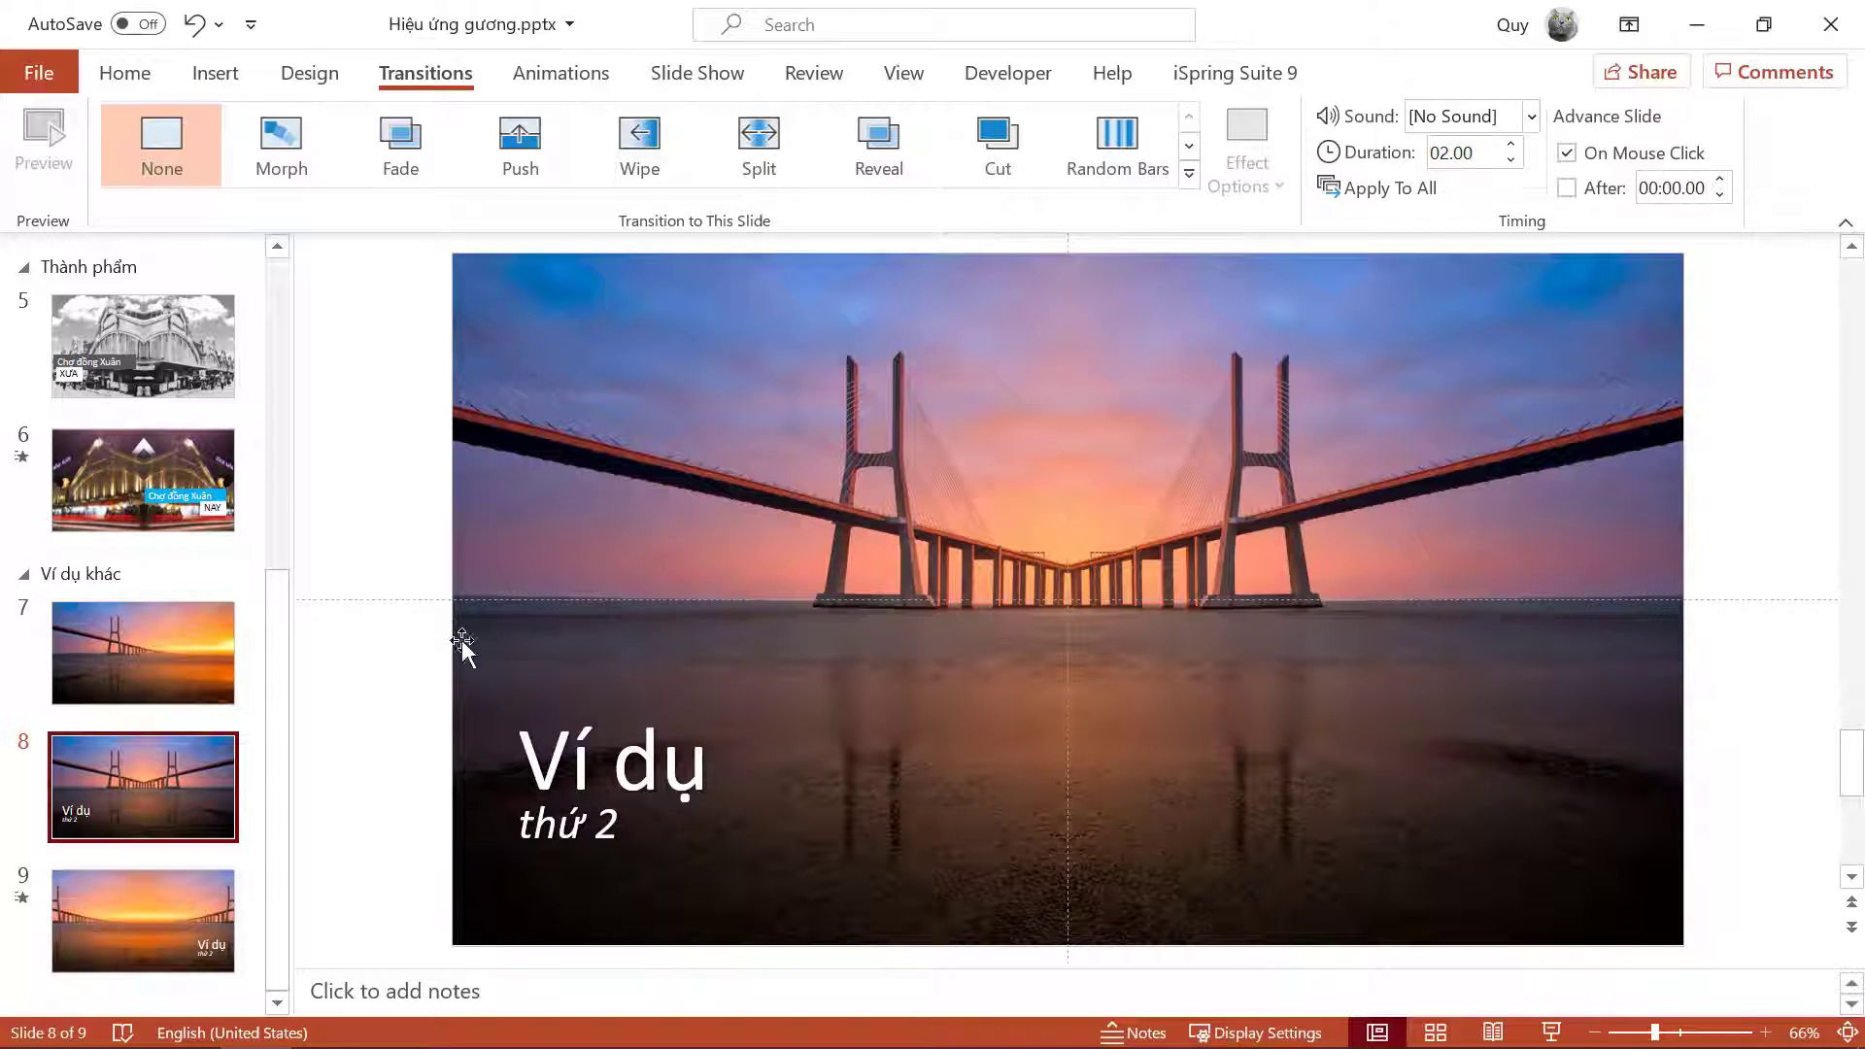
Step: Review XƯA slide 5, original bridge photo slide 7, and mirrored bridge slide 8
scroll(307, 430, up, 4)
click(130, 499)
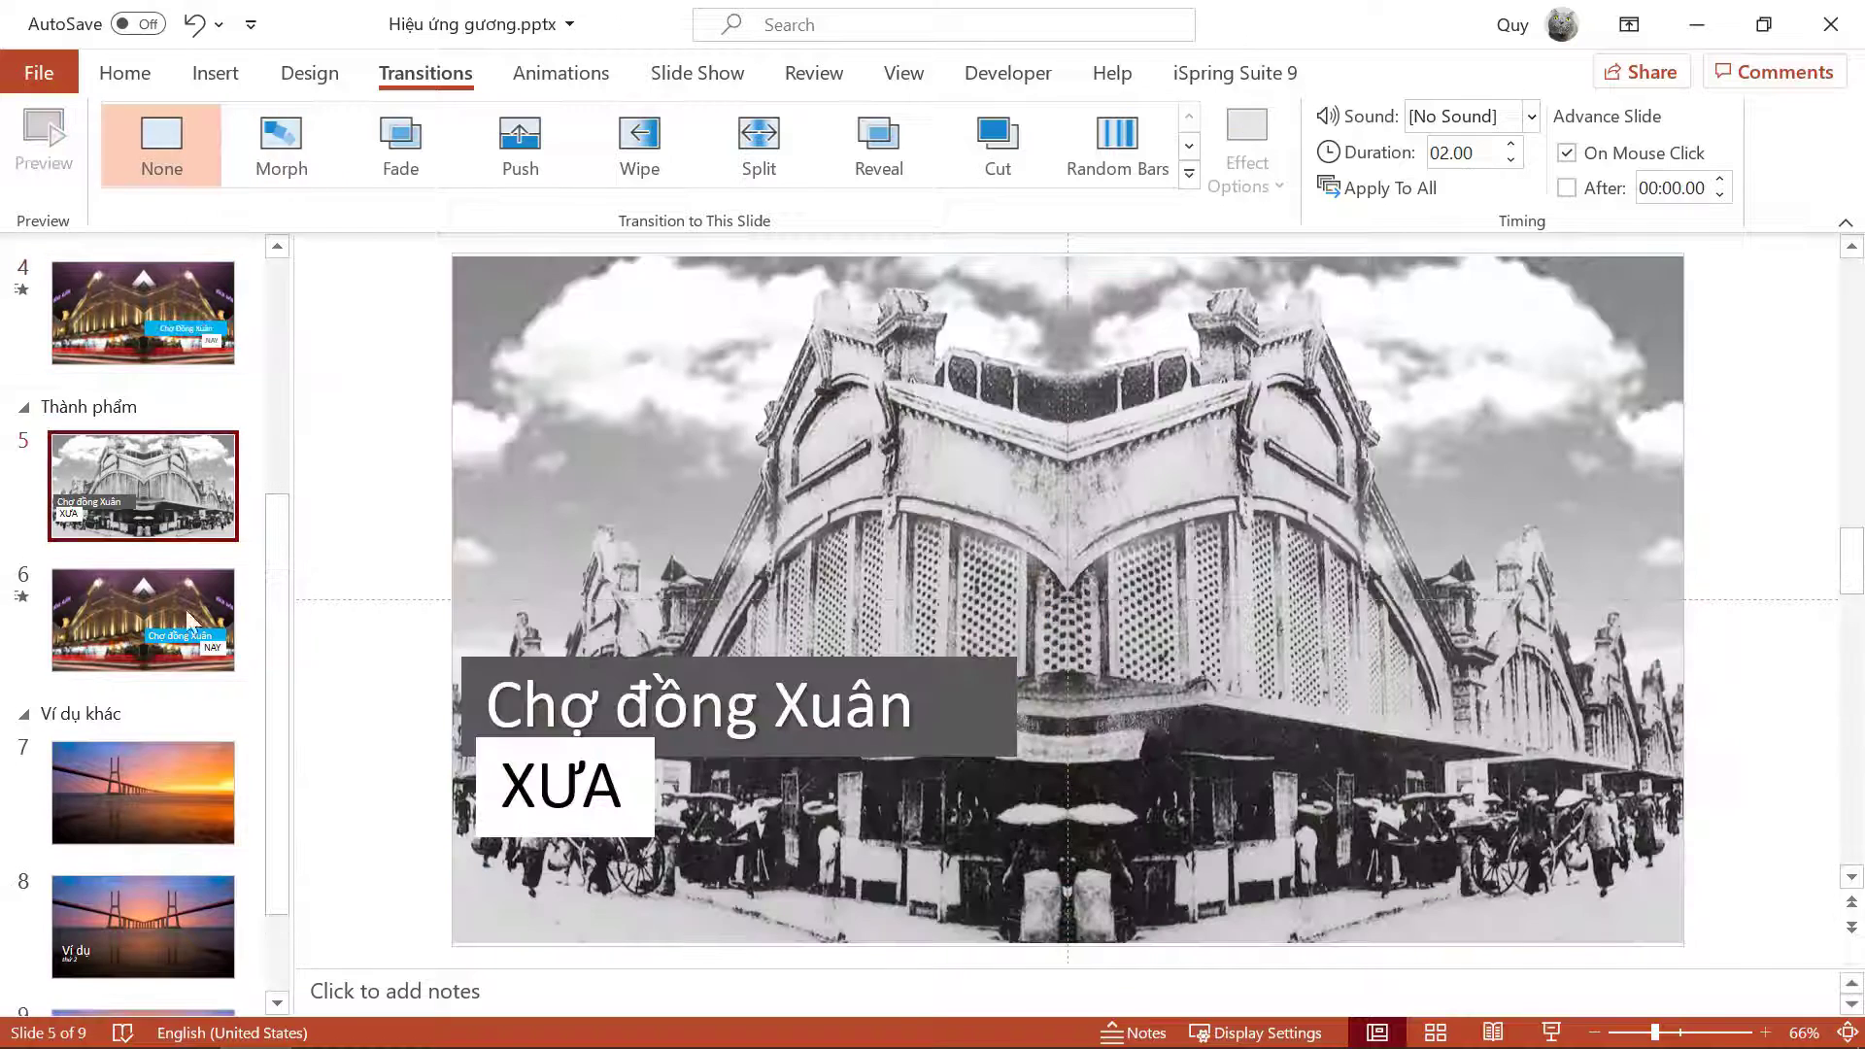
scroll(148, 517, up, 2)
scroll(153, 421, up, 2)
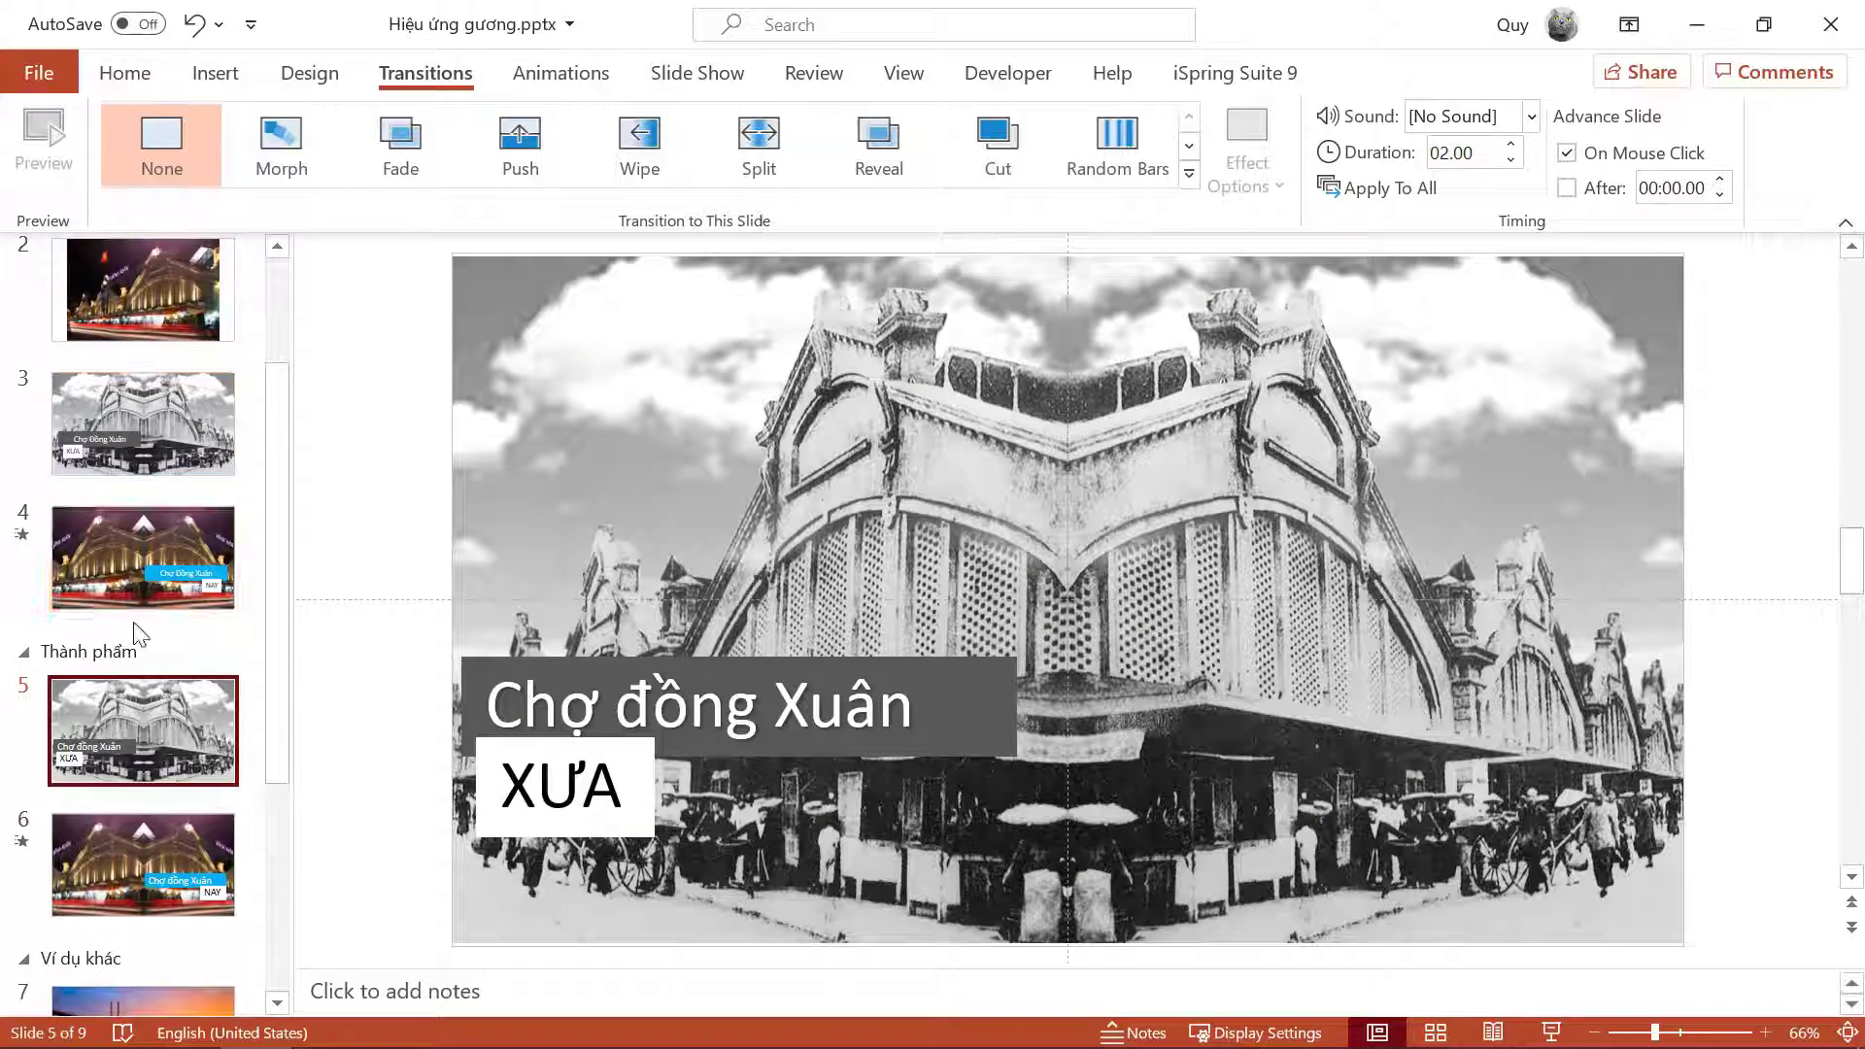
scroll(153, 422, up, 2)
scroll(155, 593, down, 3)
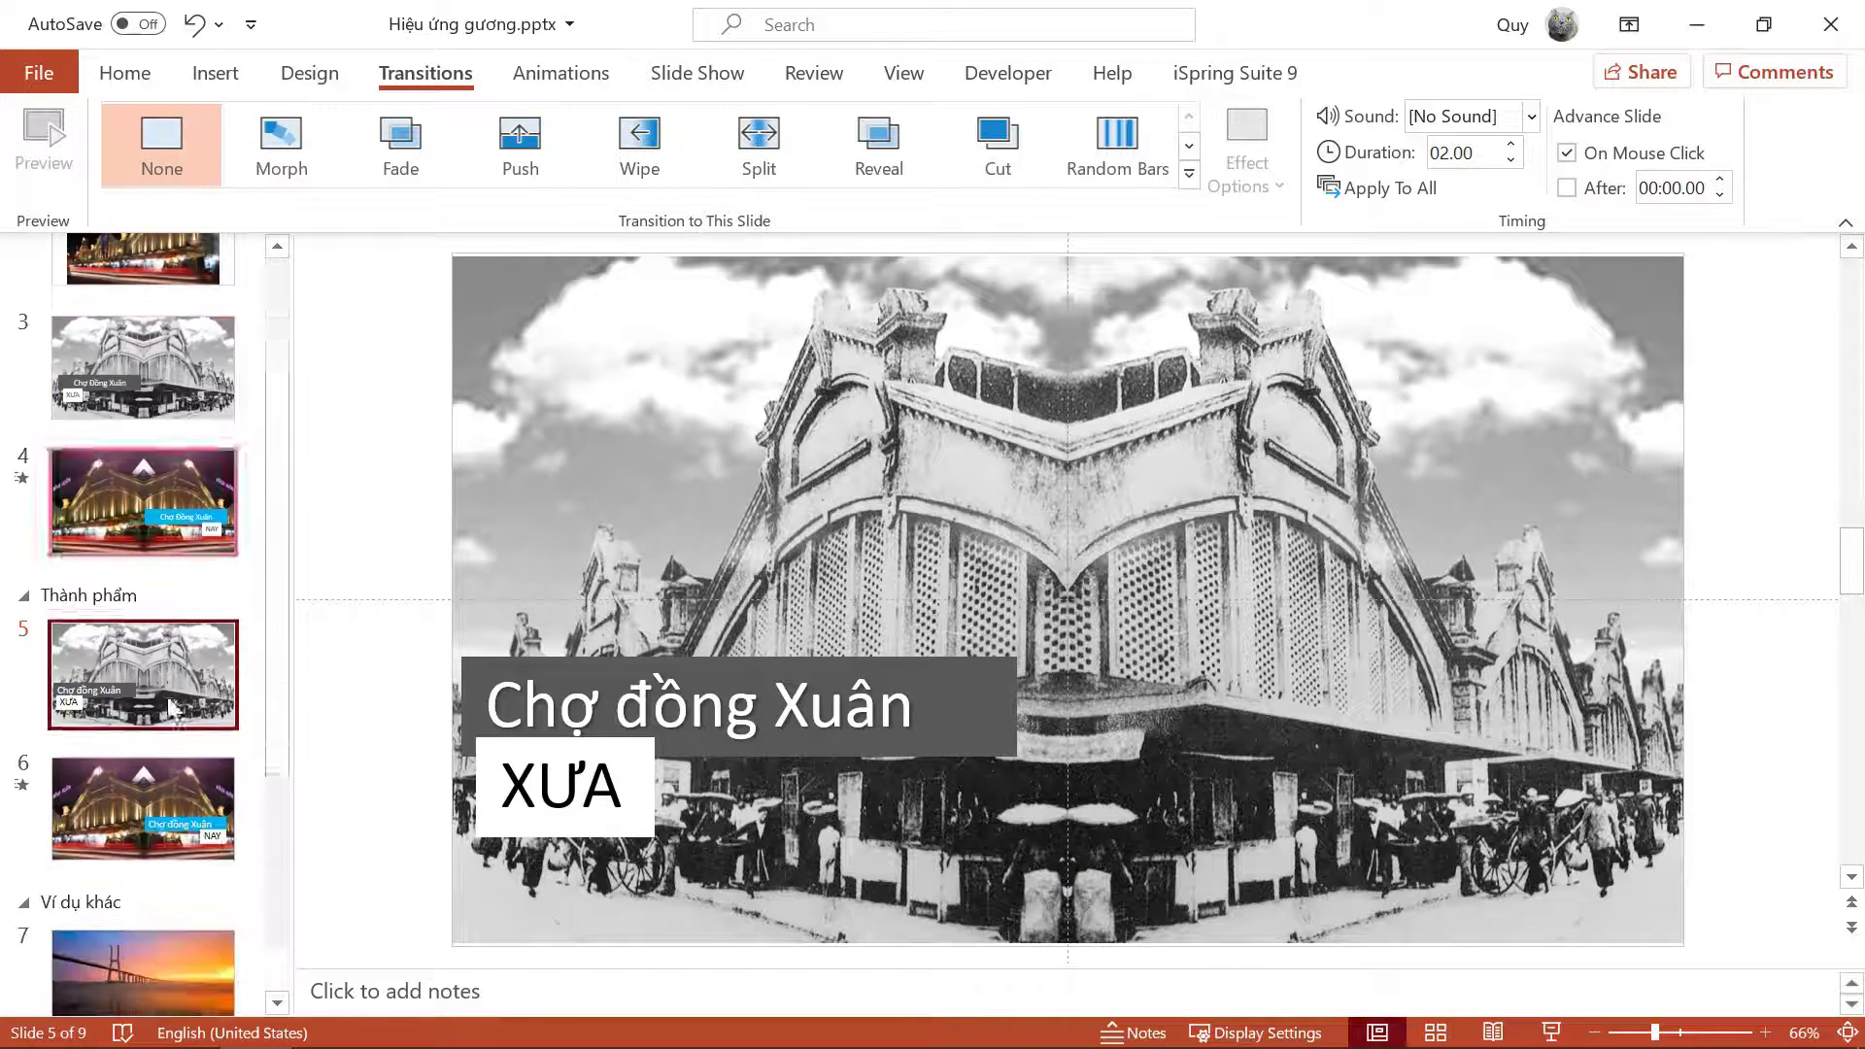
scroll(142, 791, down, 4)
click(148, 670)
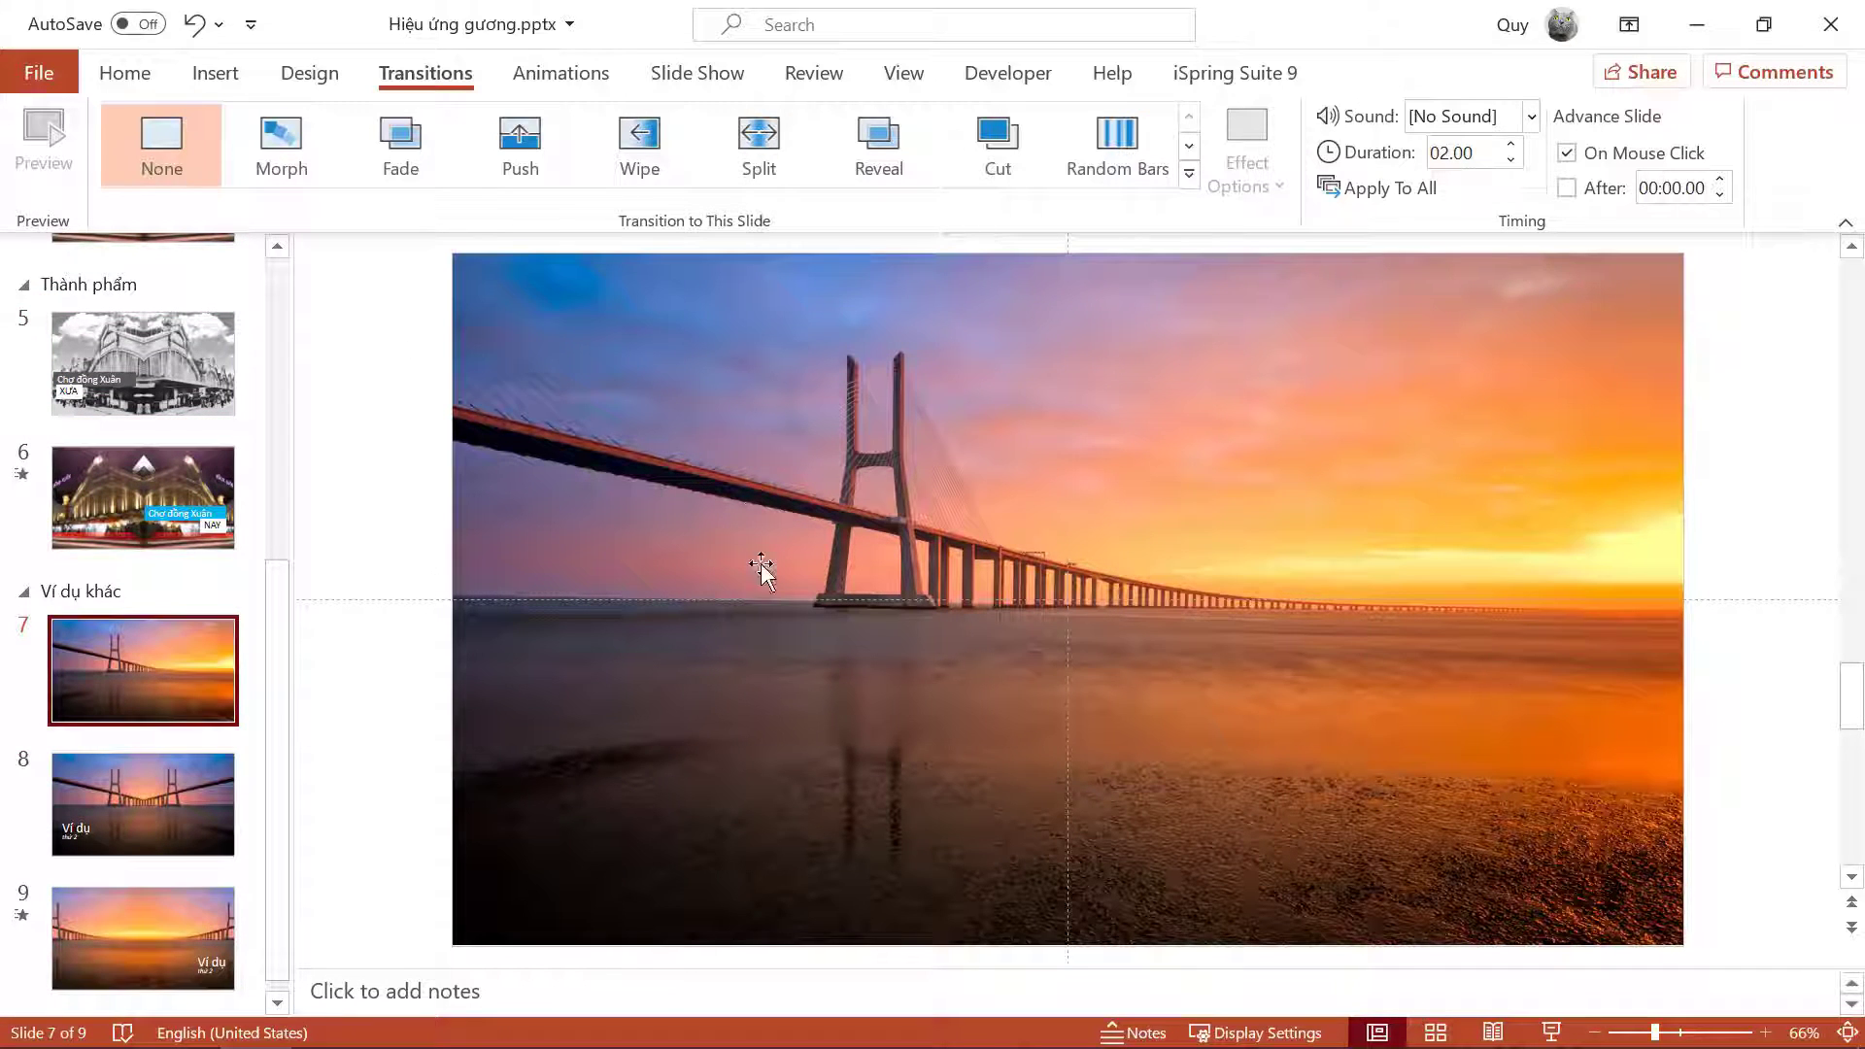
click(199, 792)
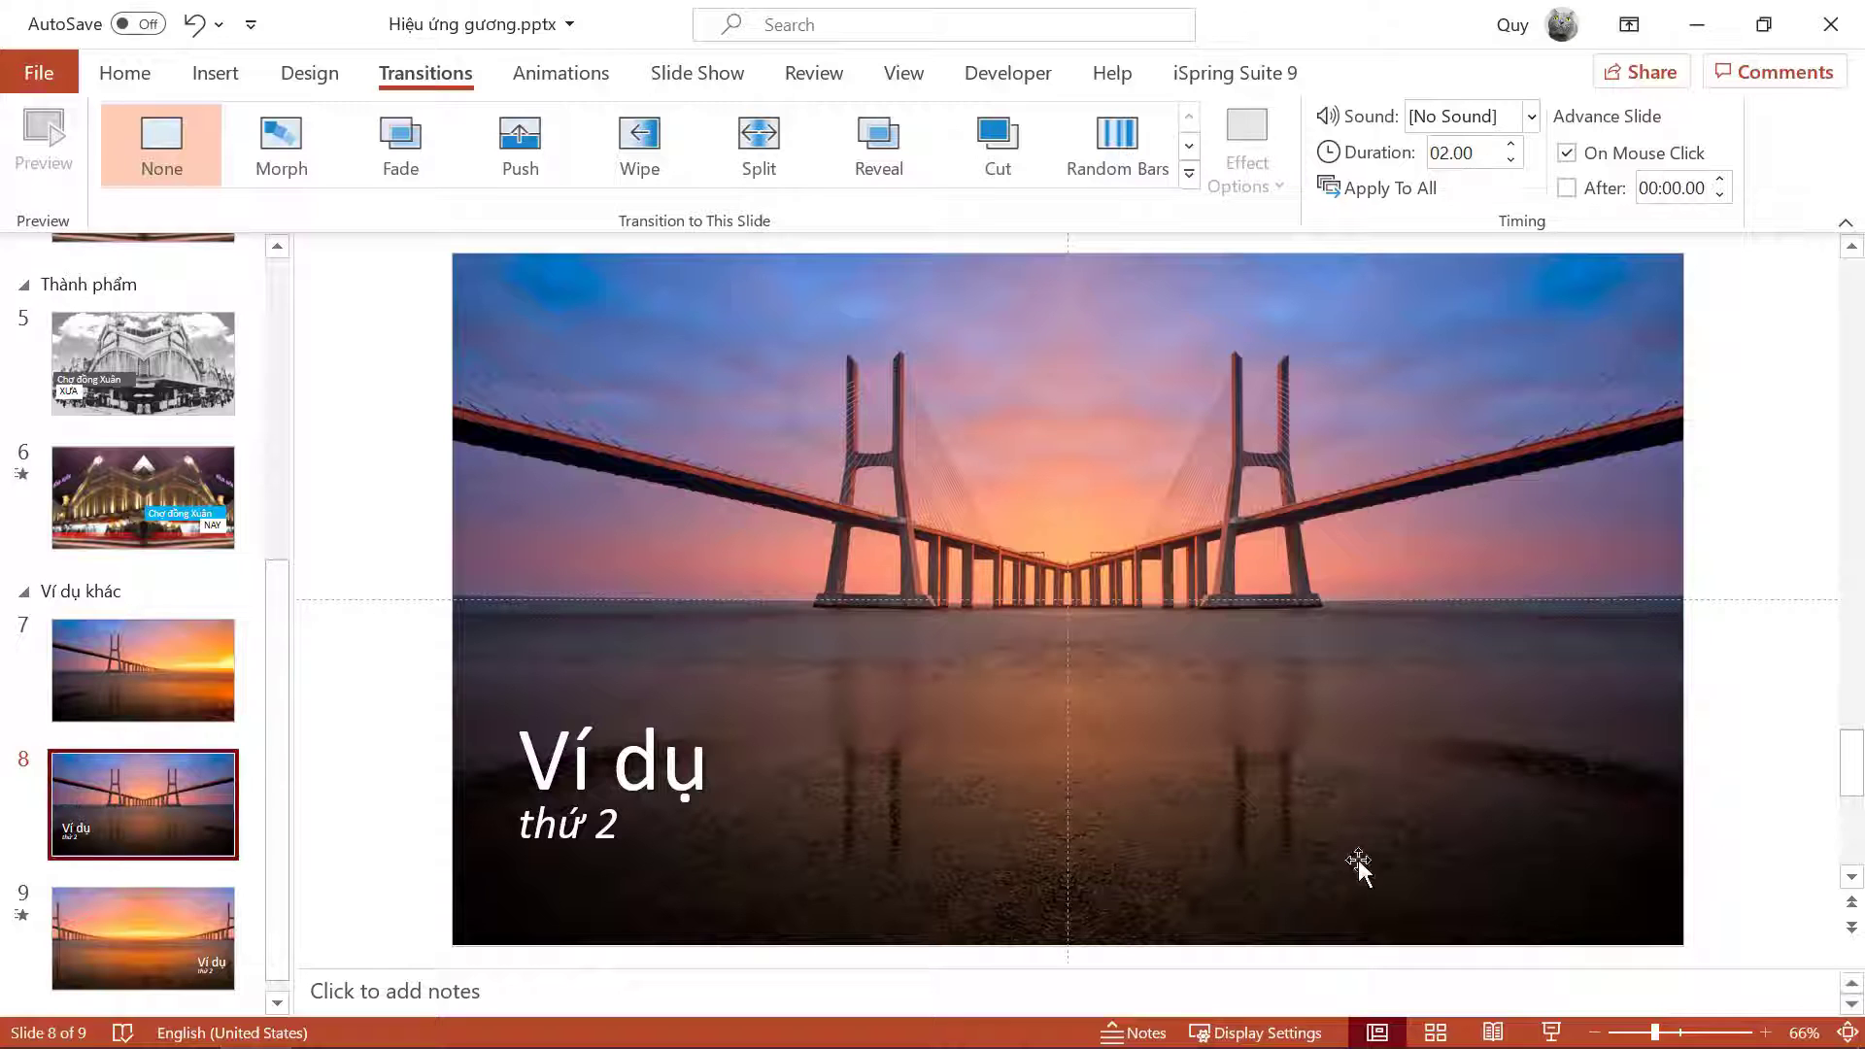
Step: Start the slide show from slide 8, swapping Presenter View so the full-screen slide shows here
click(1552, 1033)
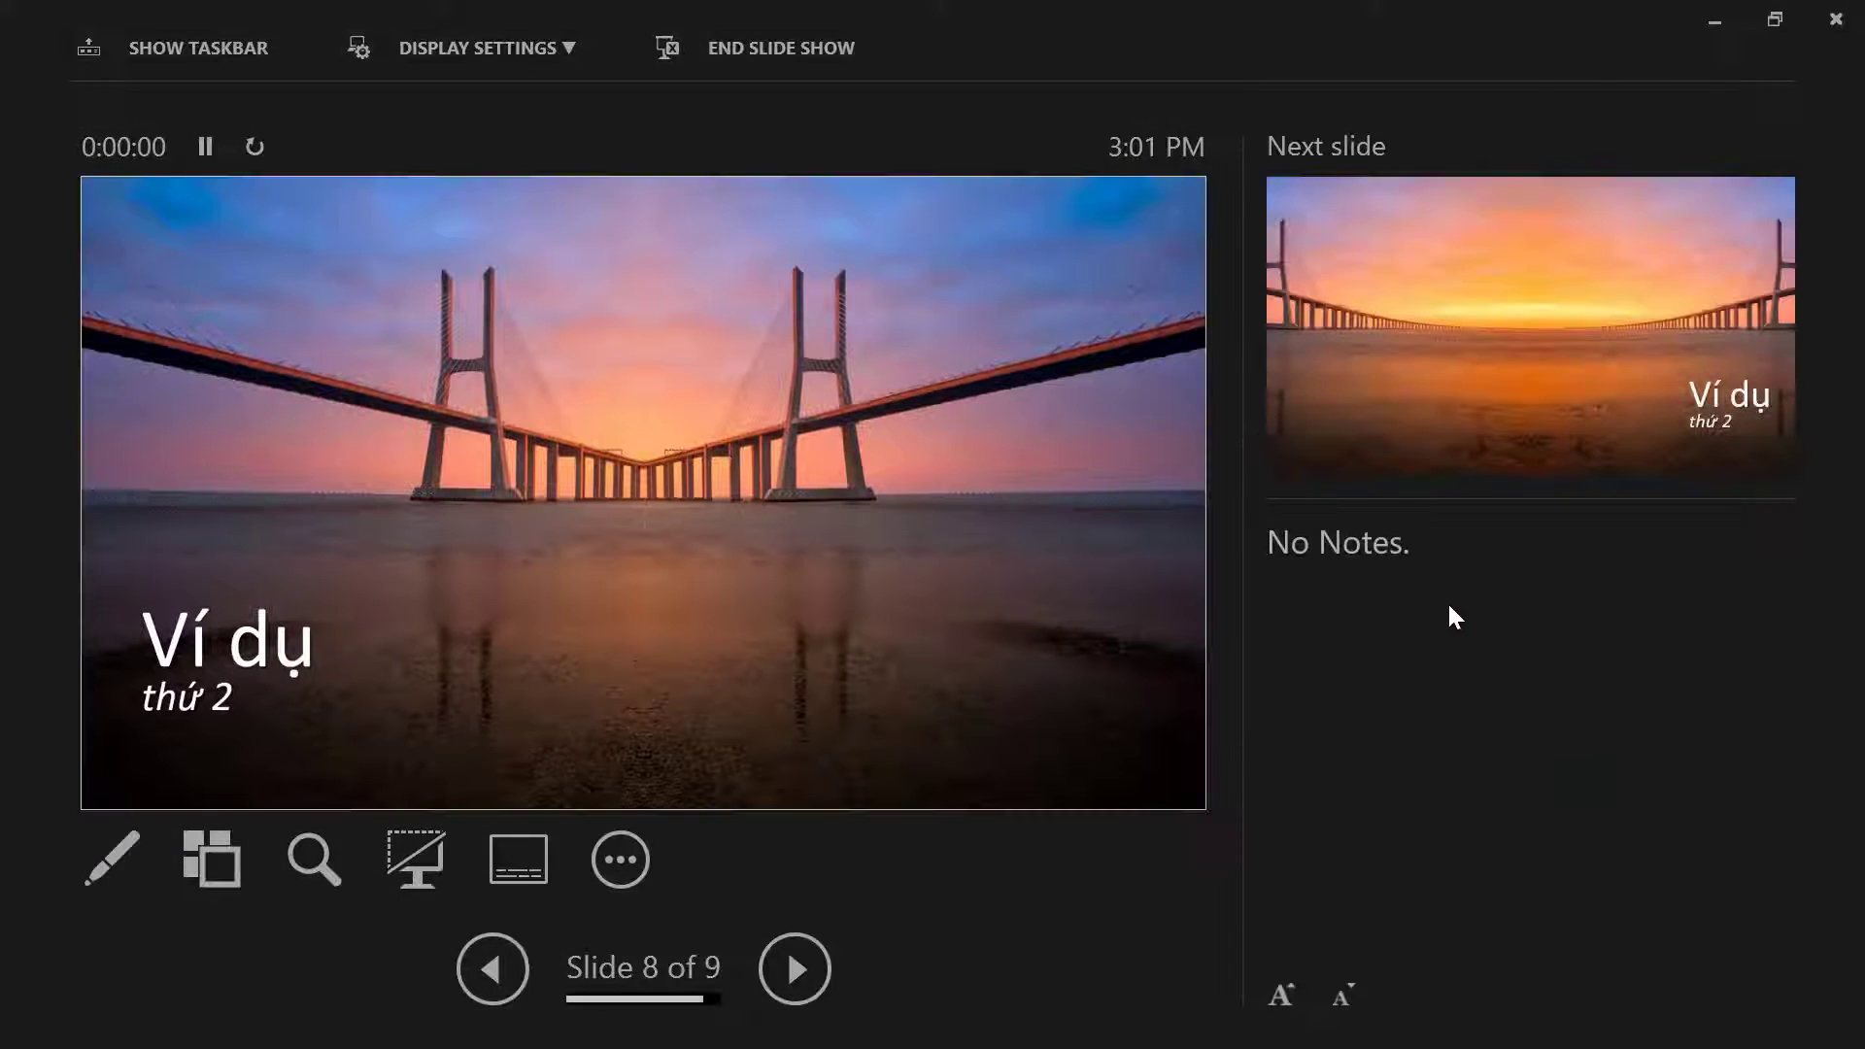
click(428, 30)
click(451, 98)
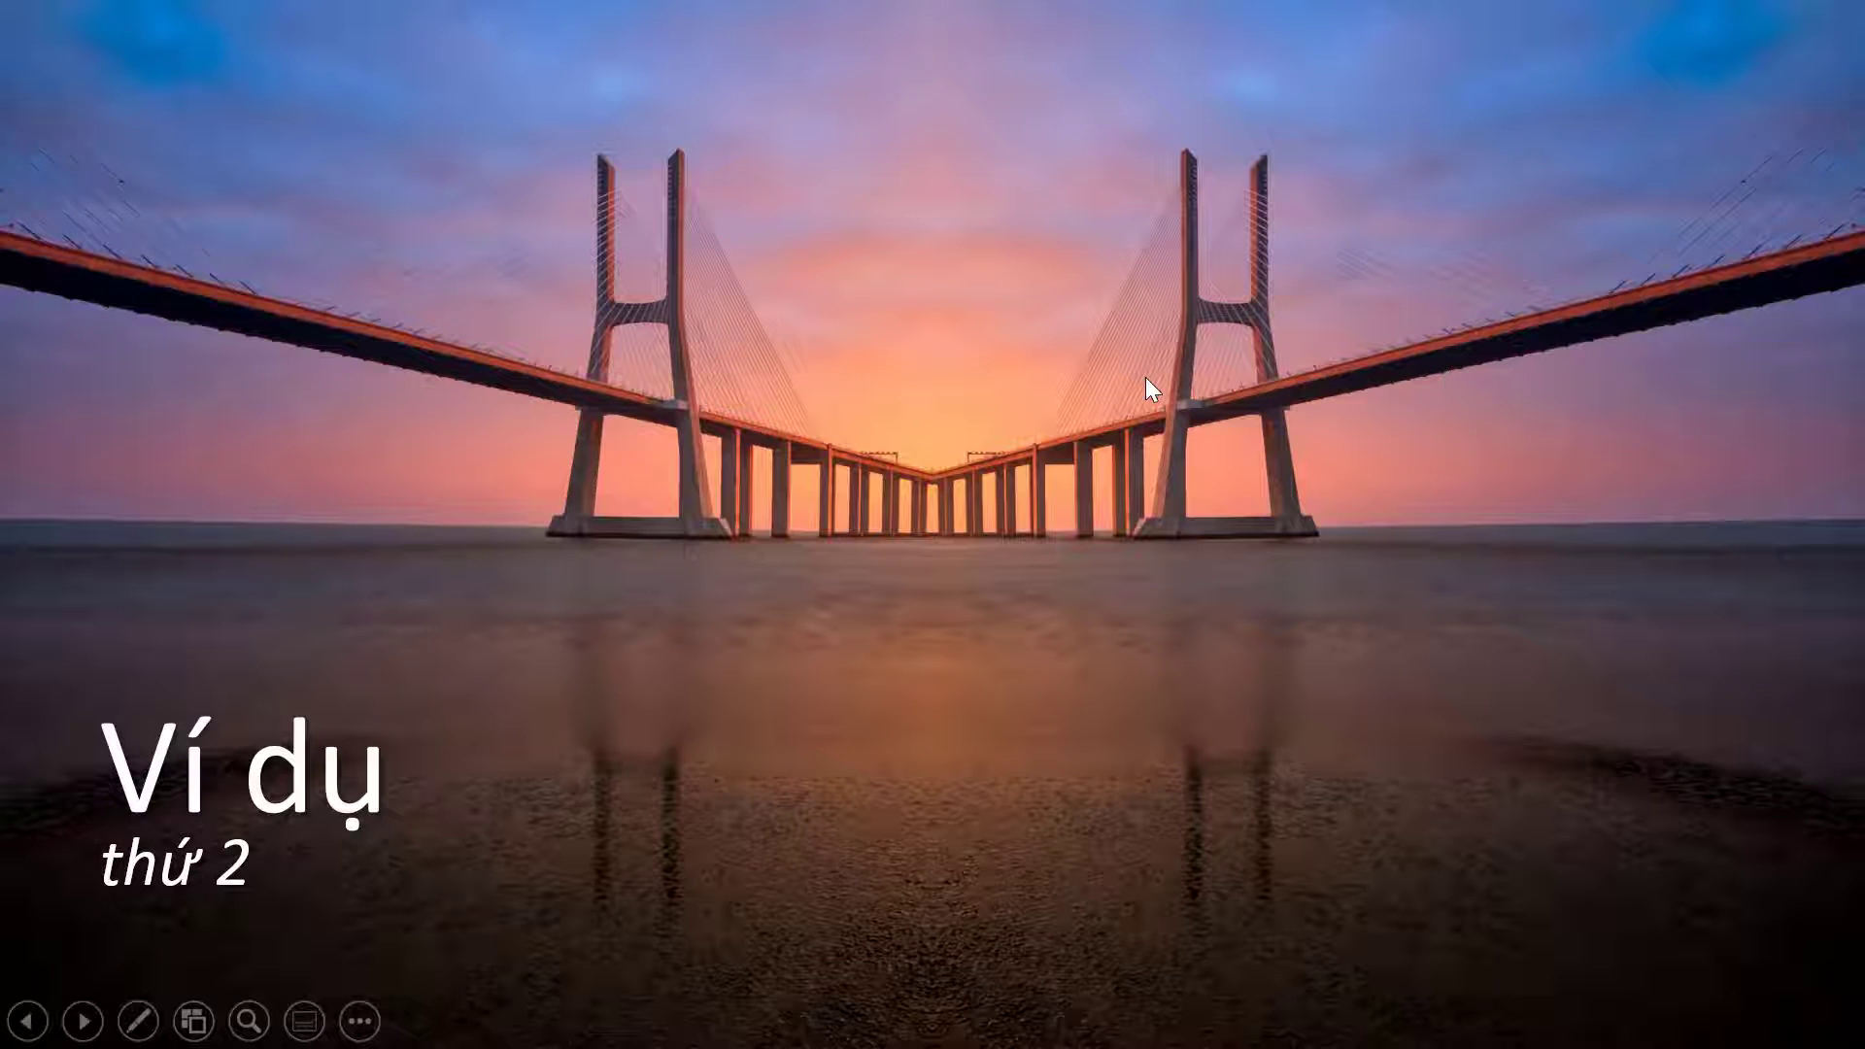
Step: Morph back and forth between the close-up and wide sunset bridge slides, then return to slide 7
click(1145, 377)
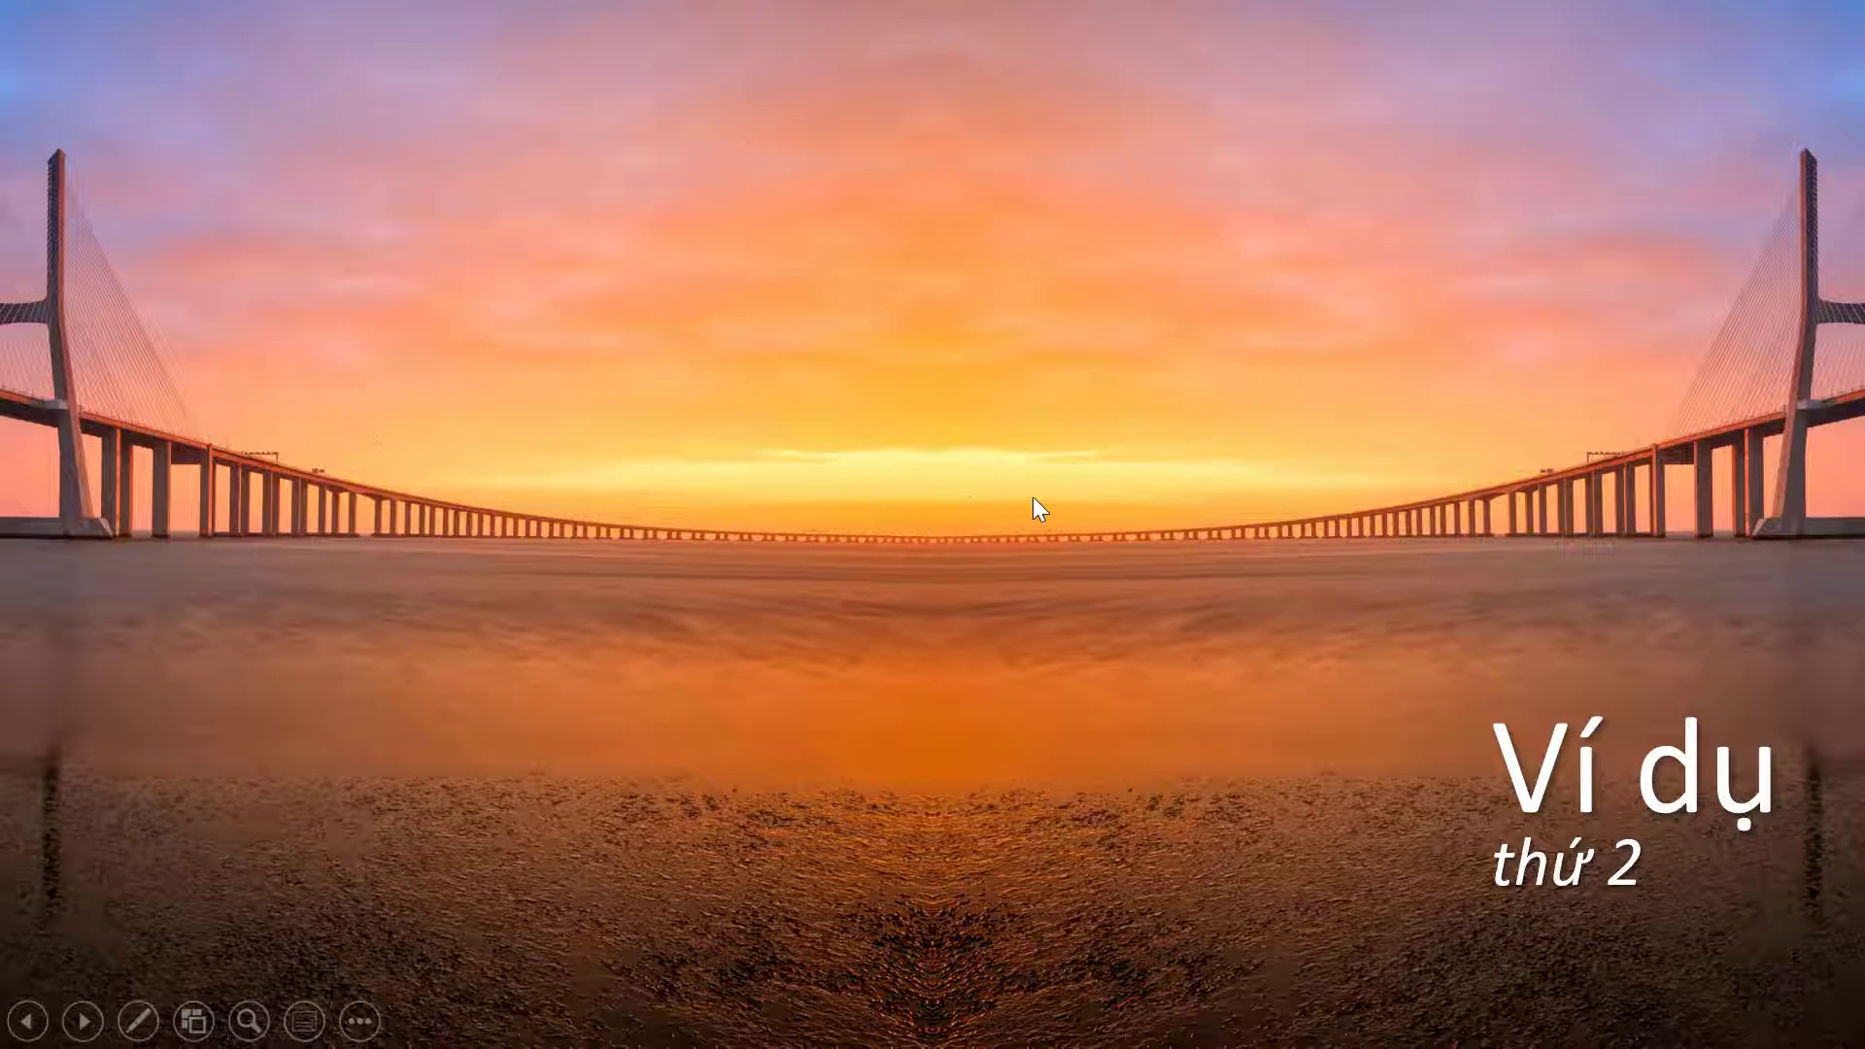
click(29, 1020)
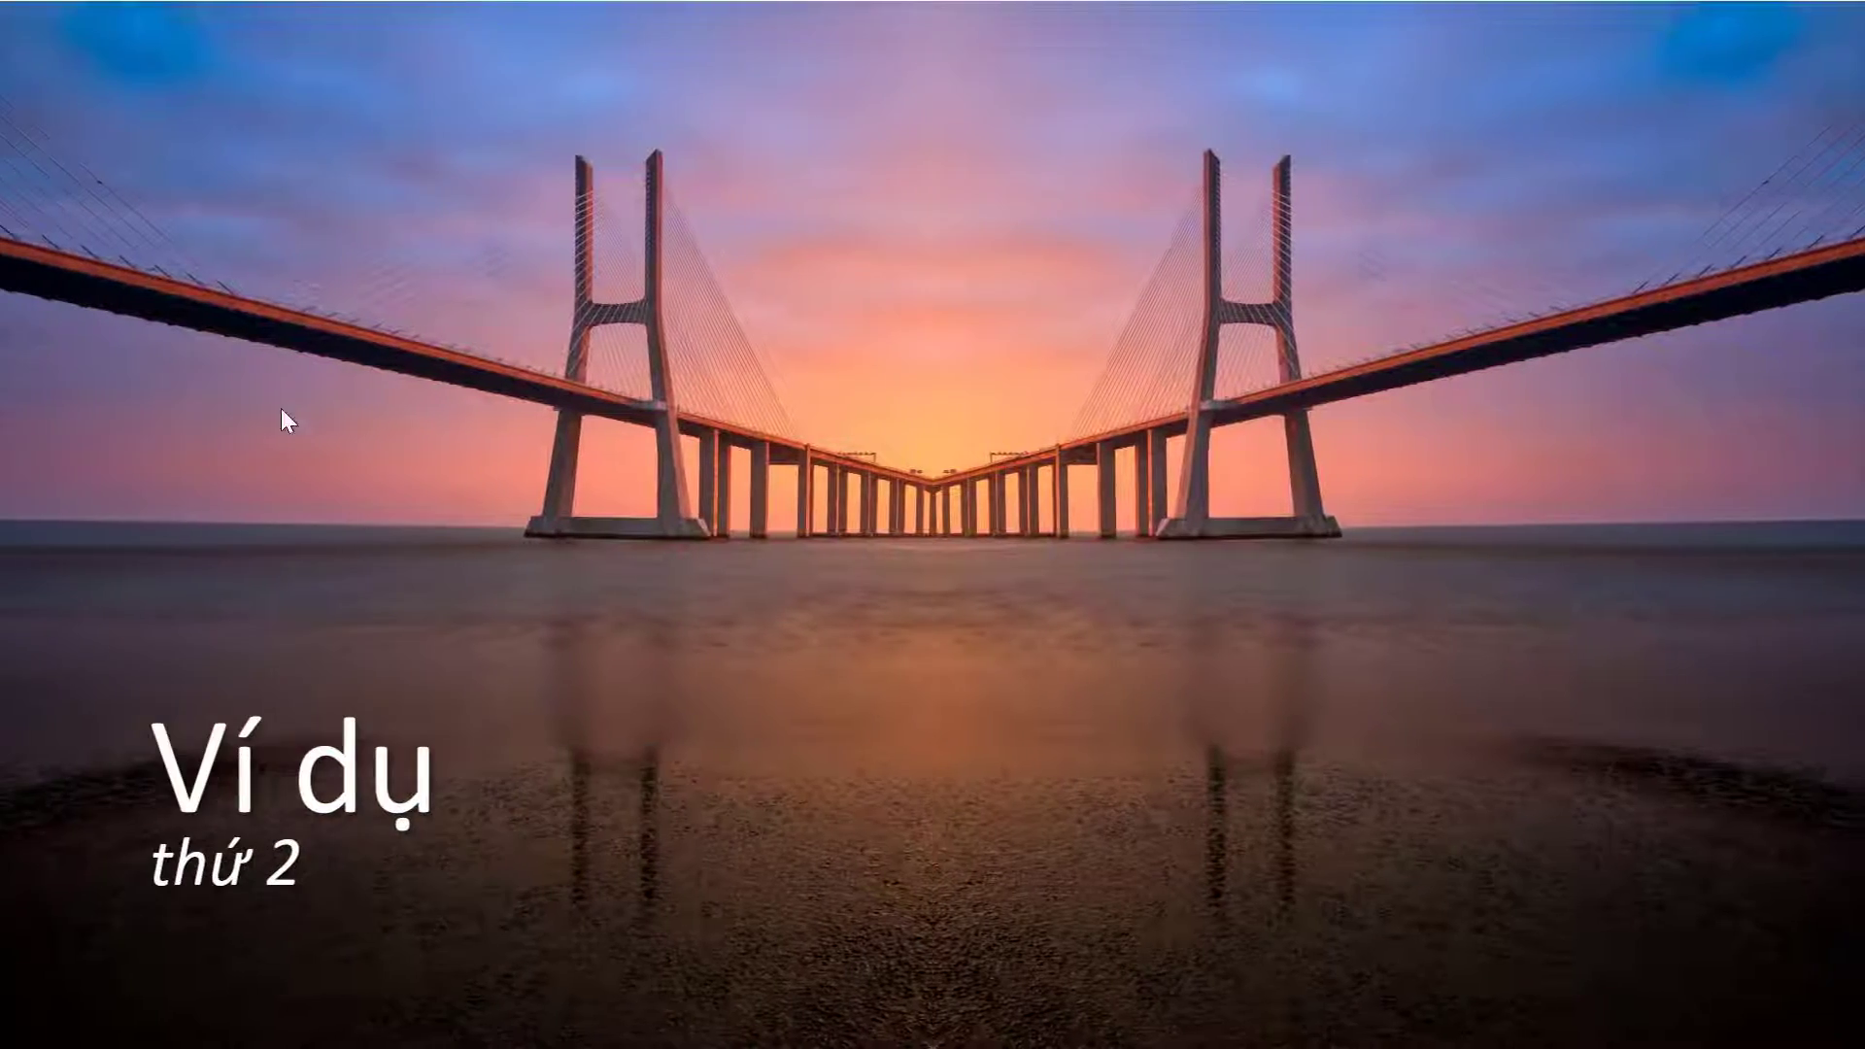
click(105, 996)
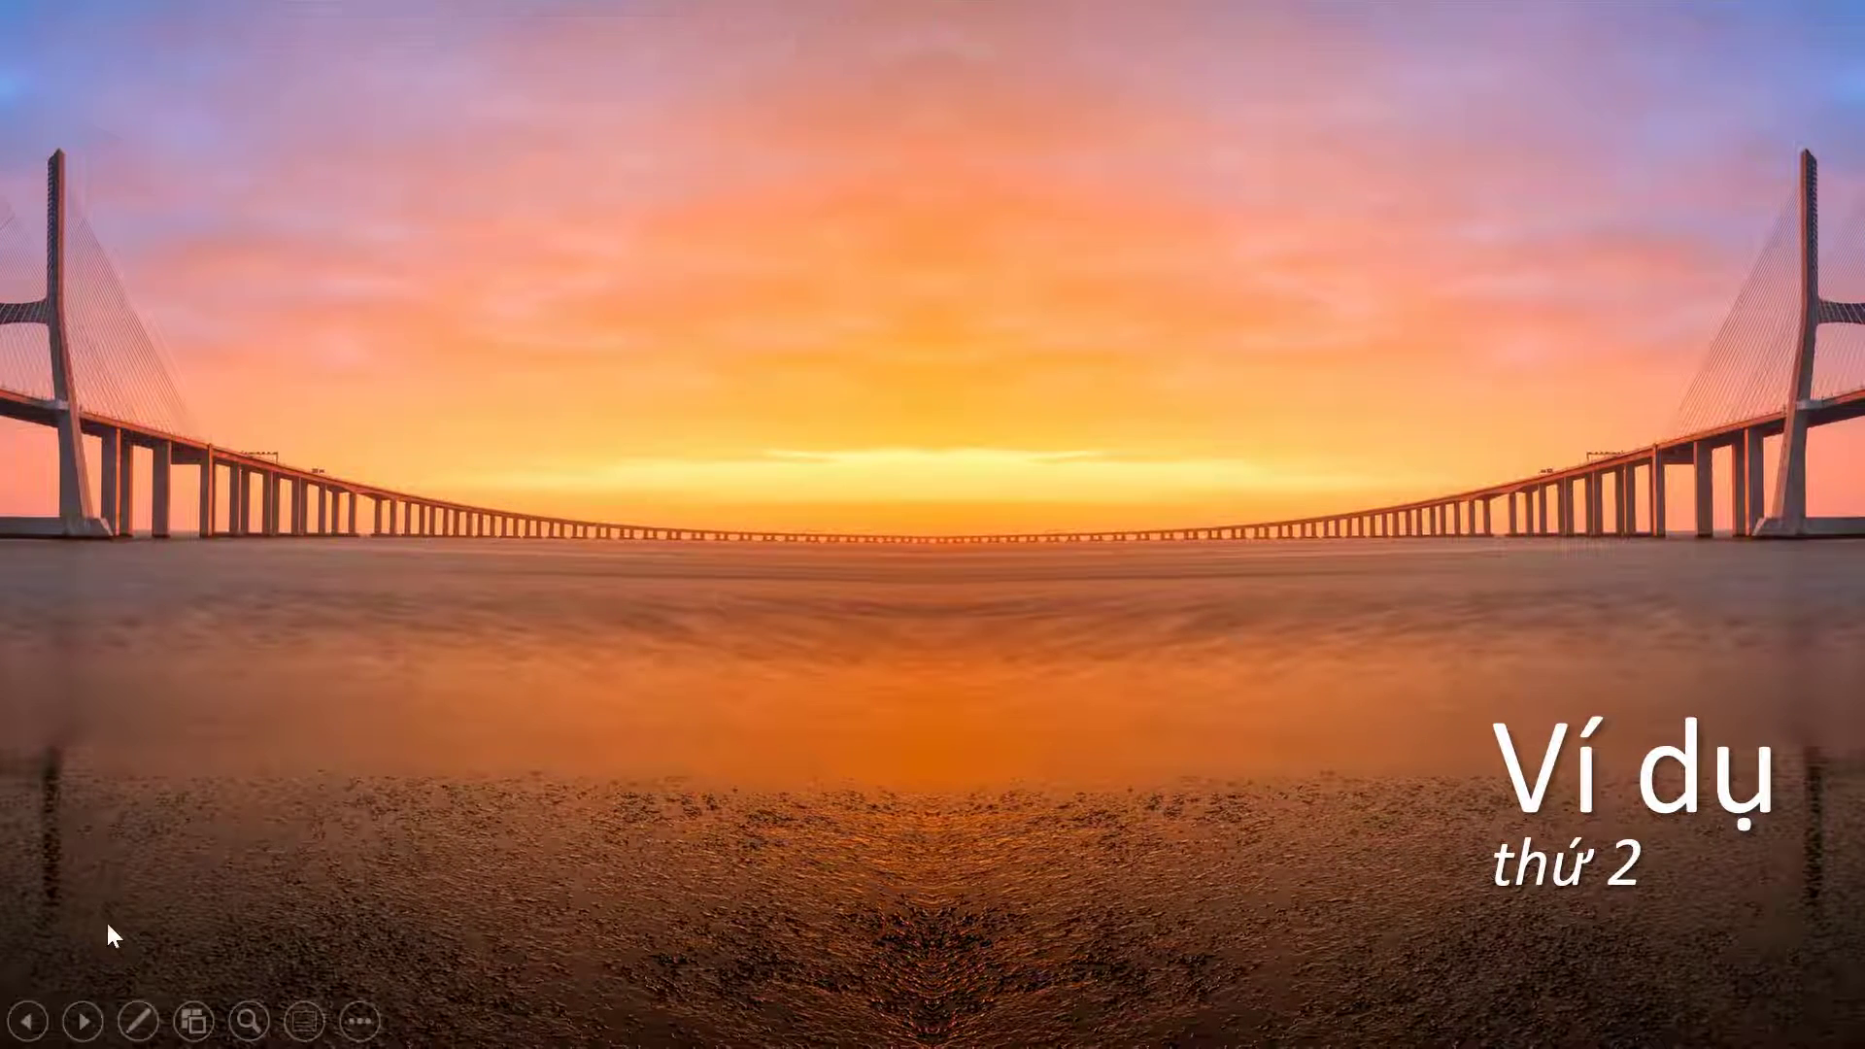
click(41, 1012)
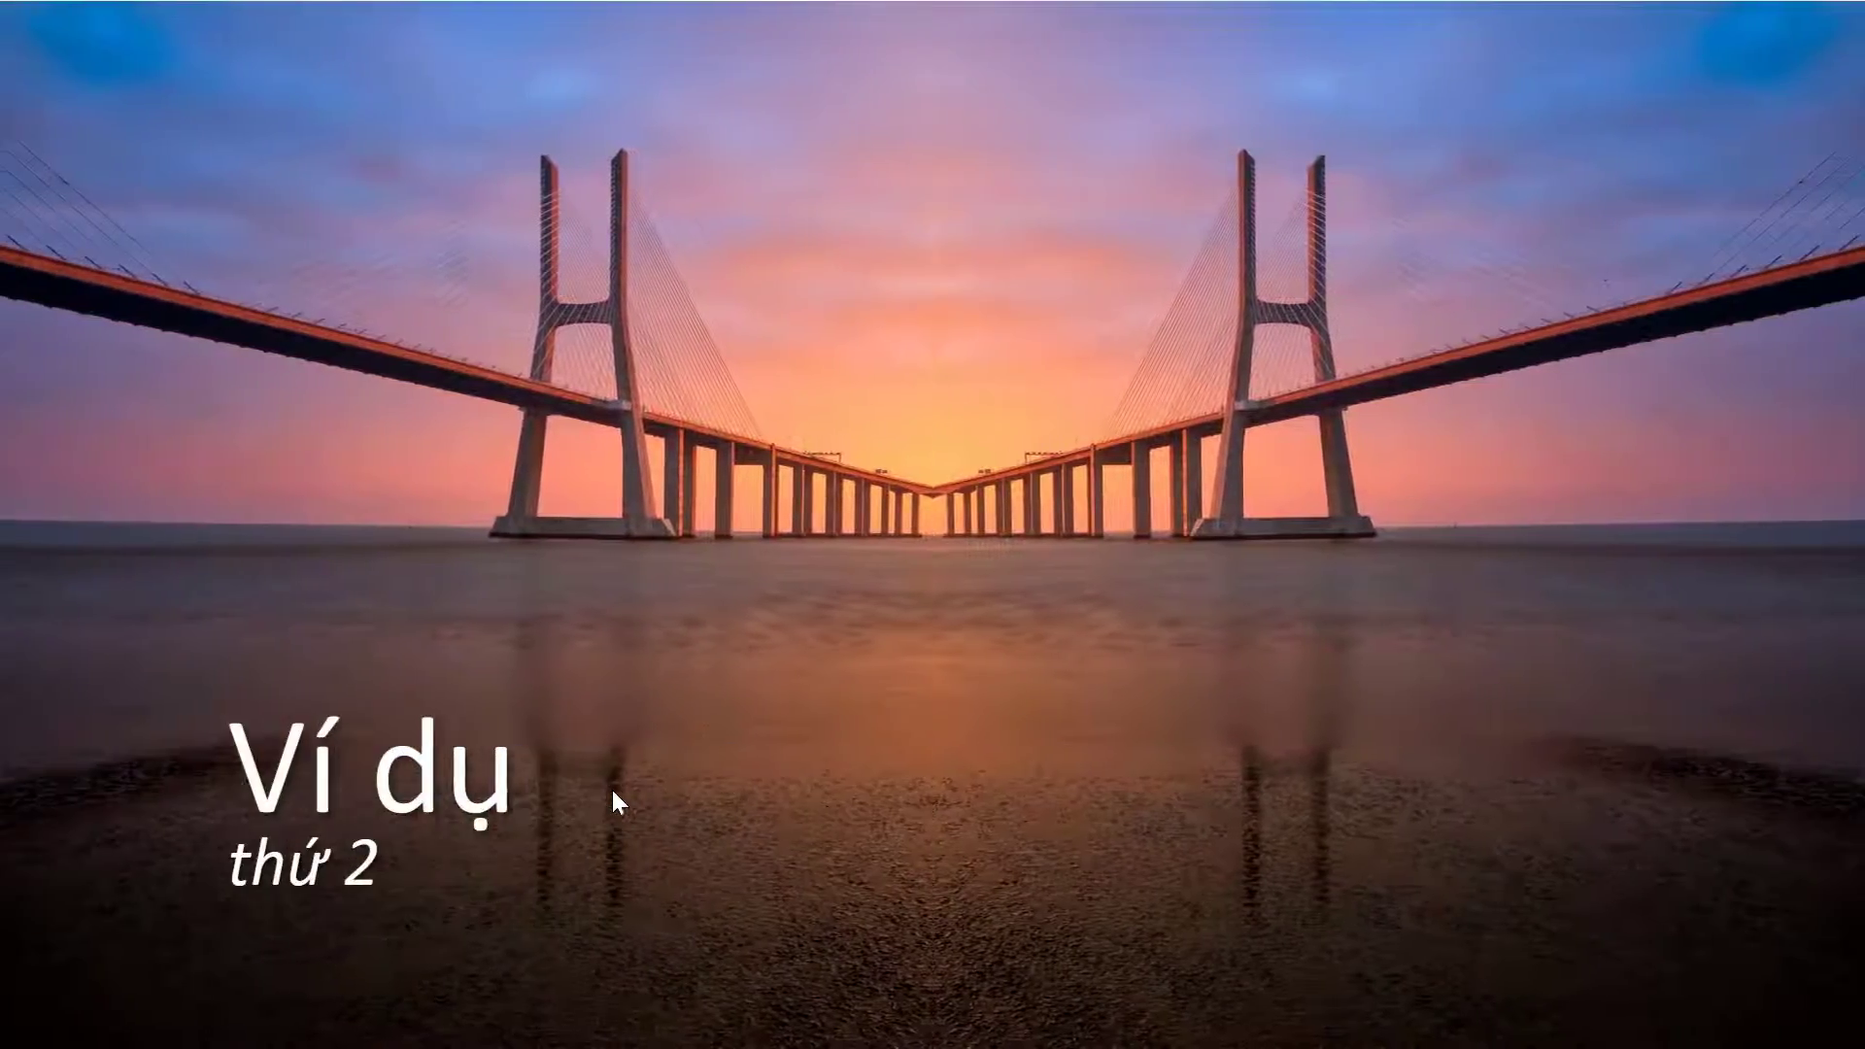
key(Escape)
click(159, 669)
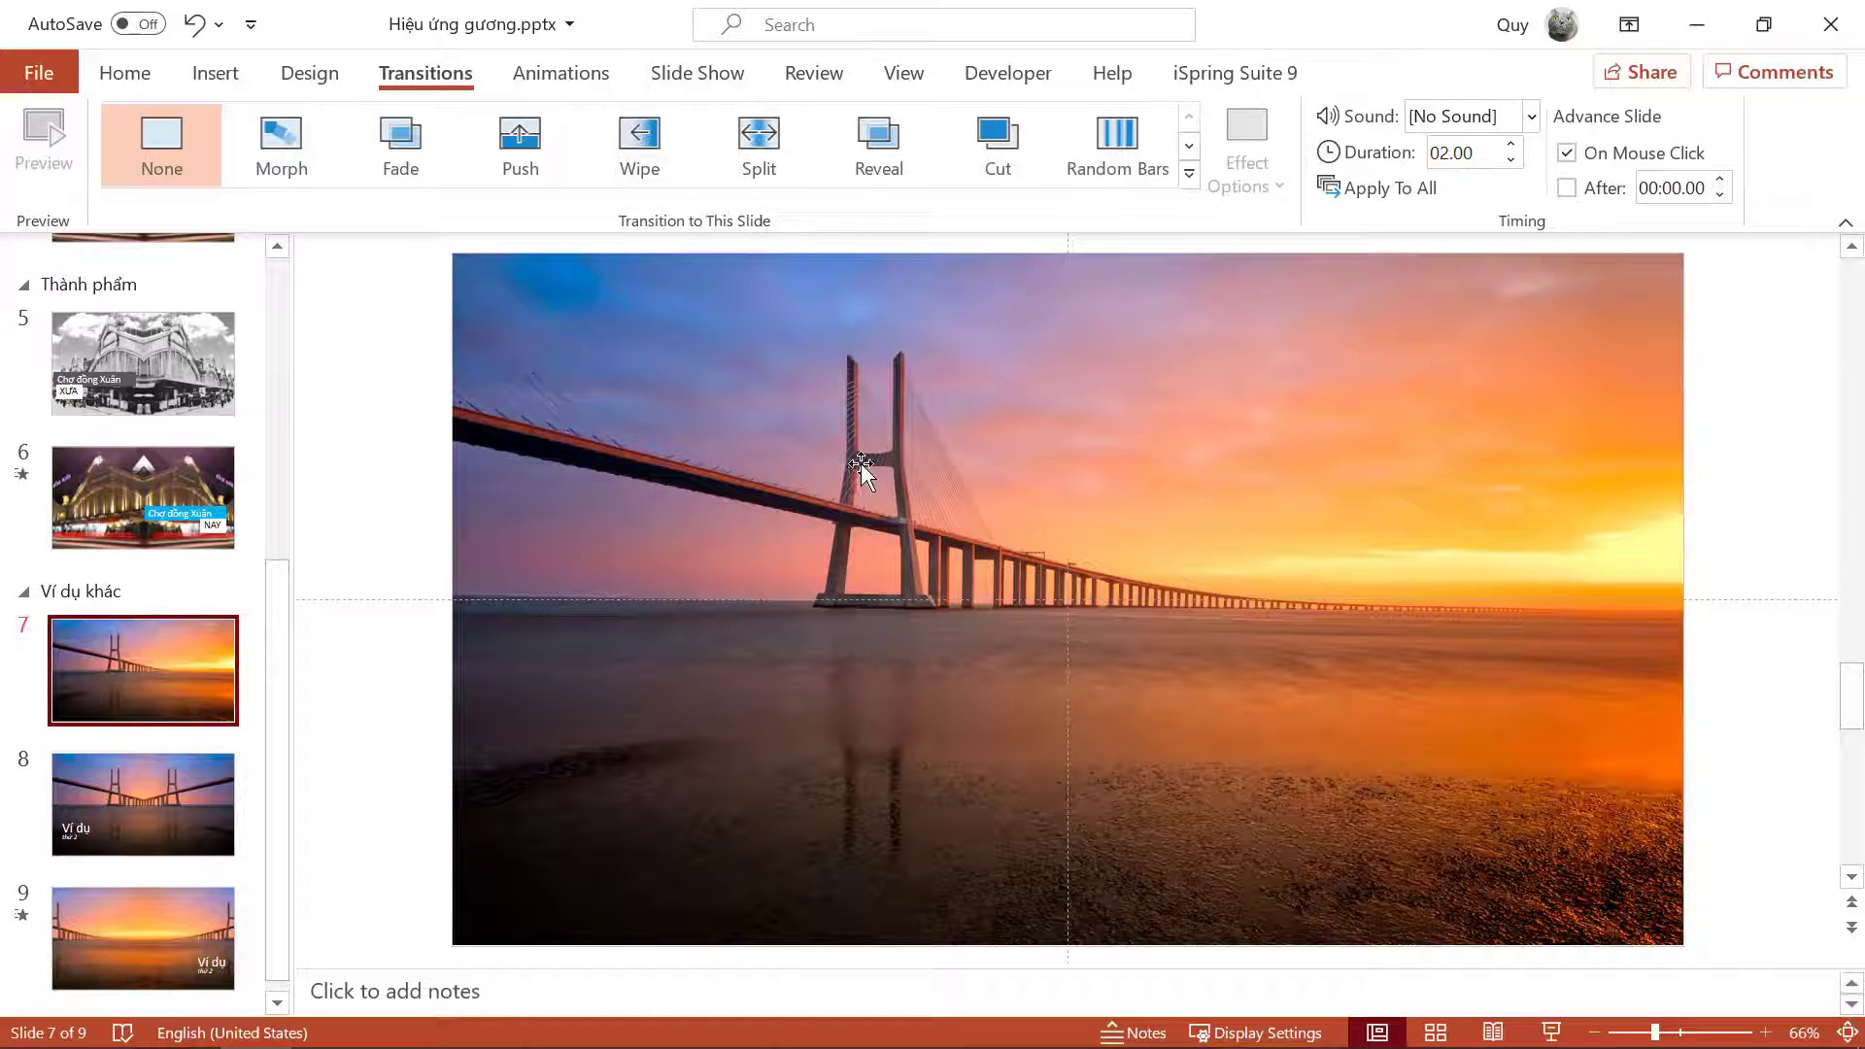
Step: Select the original sunset bridge photo on slide 7
click(794, 613)
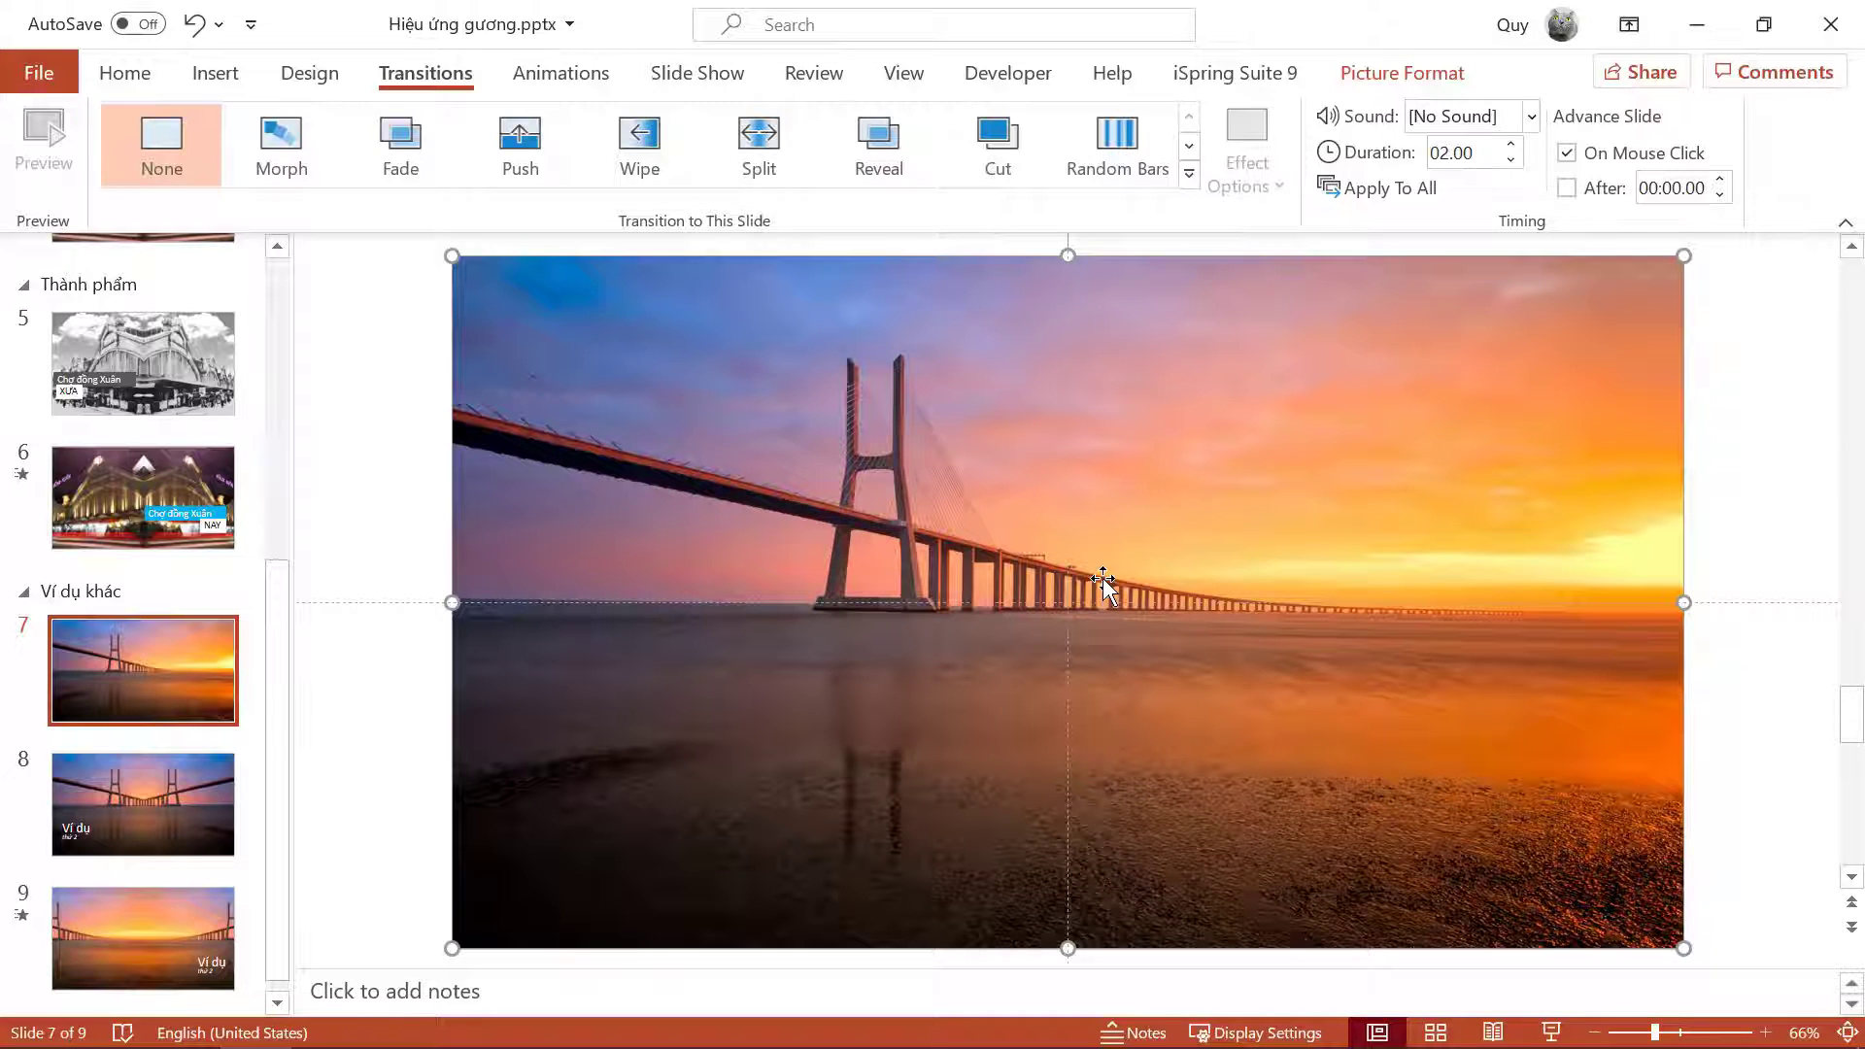